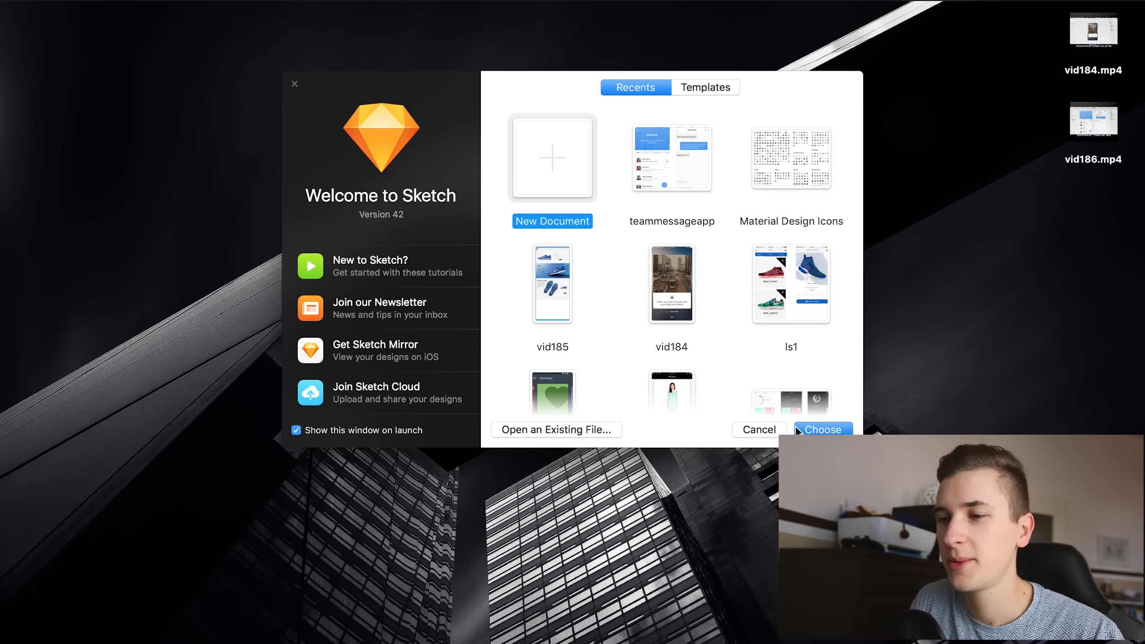
Create a new blank document.
click(798, 430)
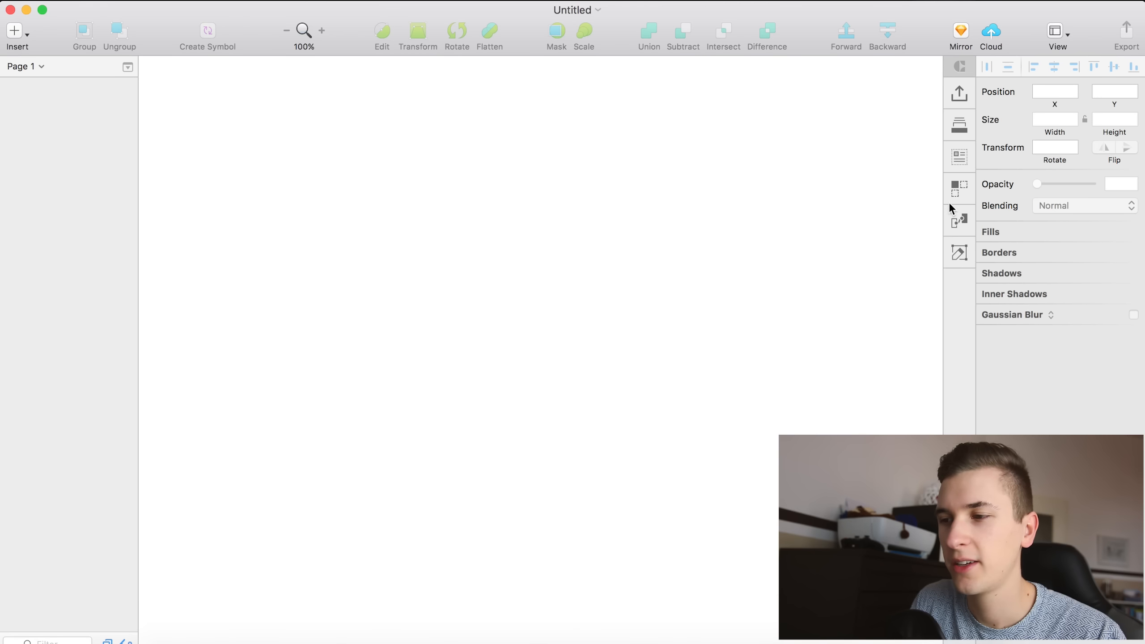
key(a)
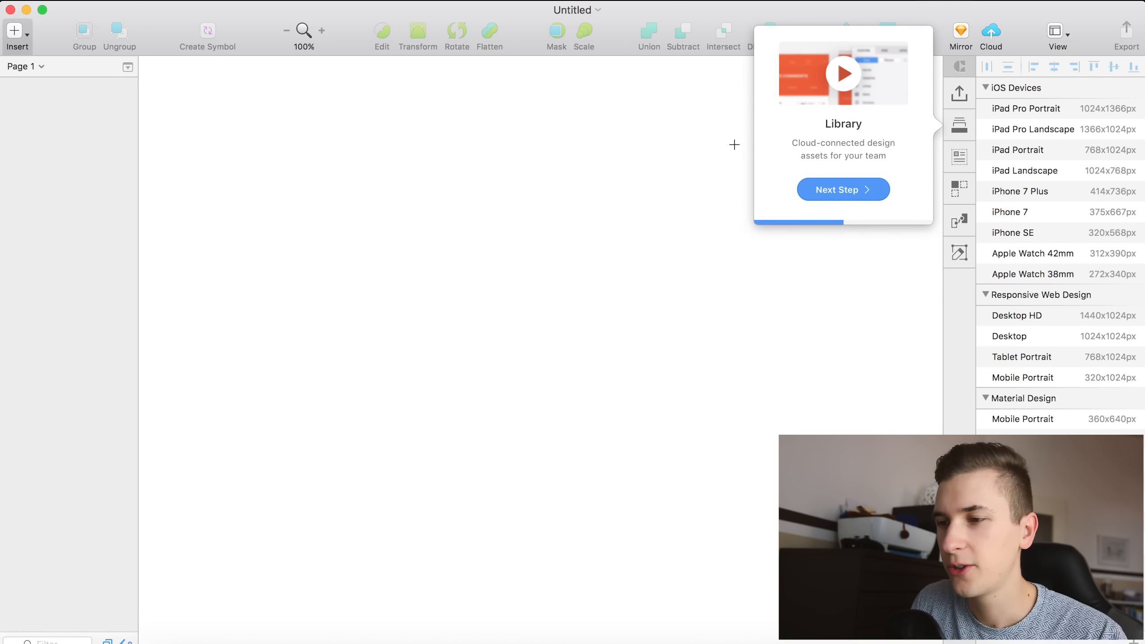
key(Escape)
click(957, 127)
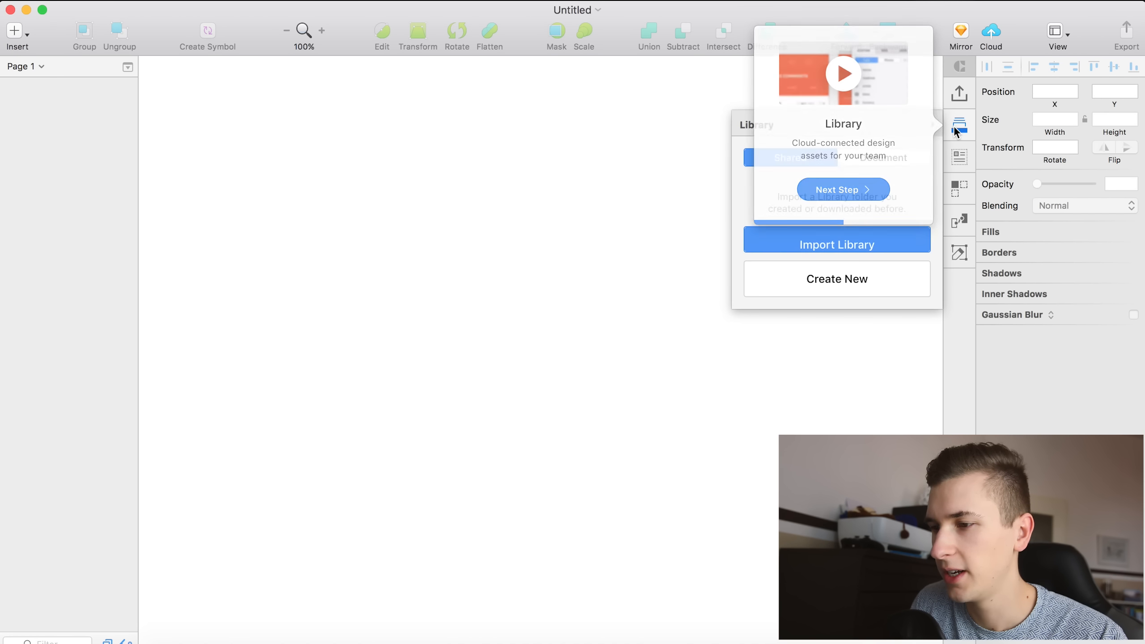
click(950, 122)
key(a)
key(Escape)
Insert an artboard with the iPhone 7 preset (375x667 px).
key(a)
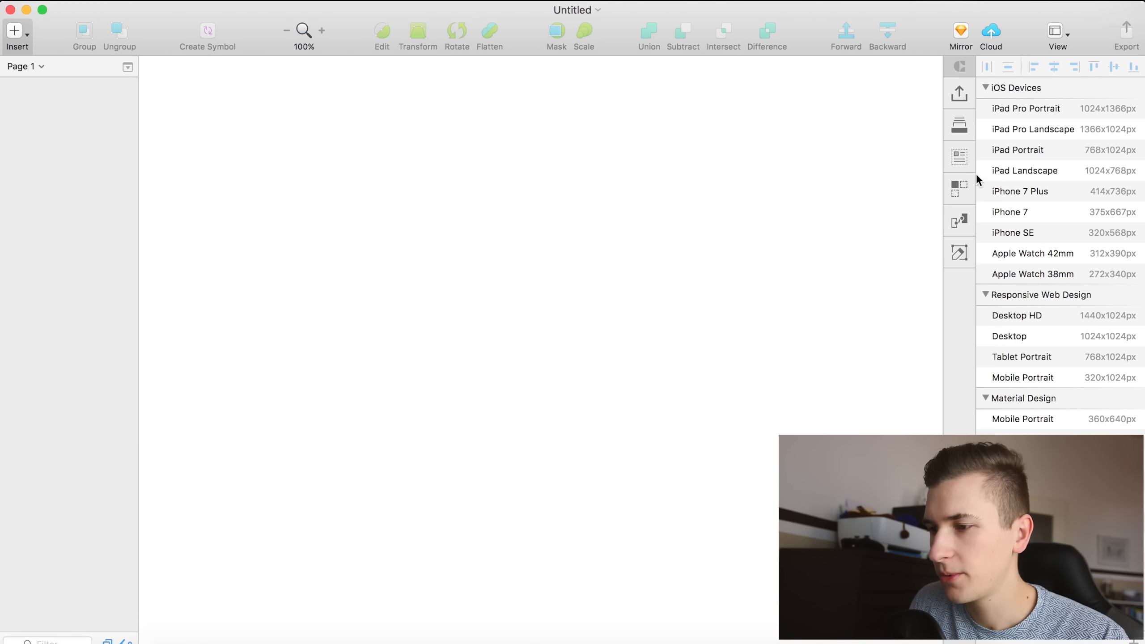
click(1011, 218)
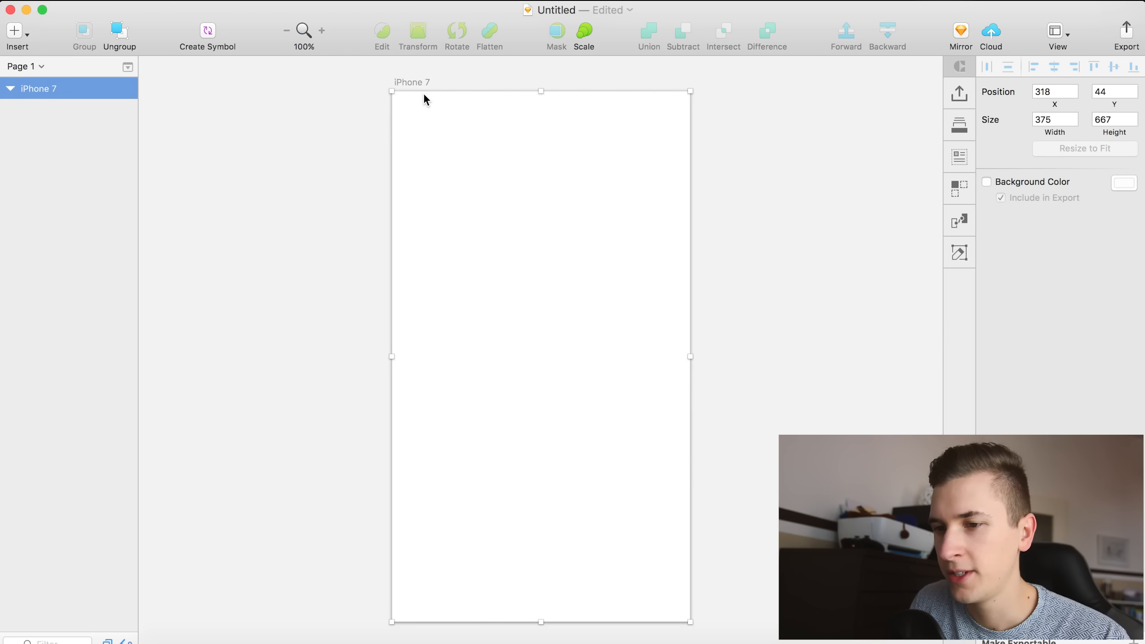
Launch the KeyCastr keystroke visualizer, test it with the letter a, and return to the Sketch document.
key(F4)
click(460, 67)
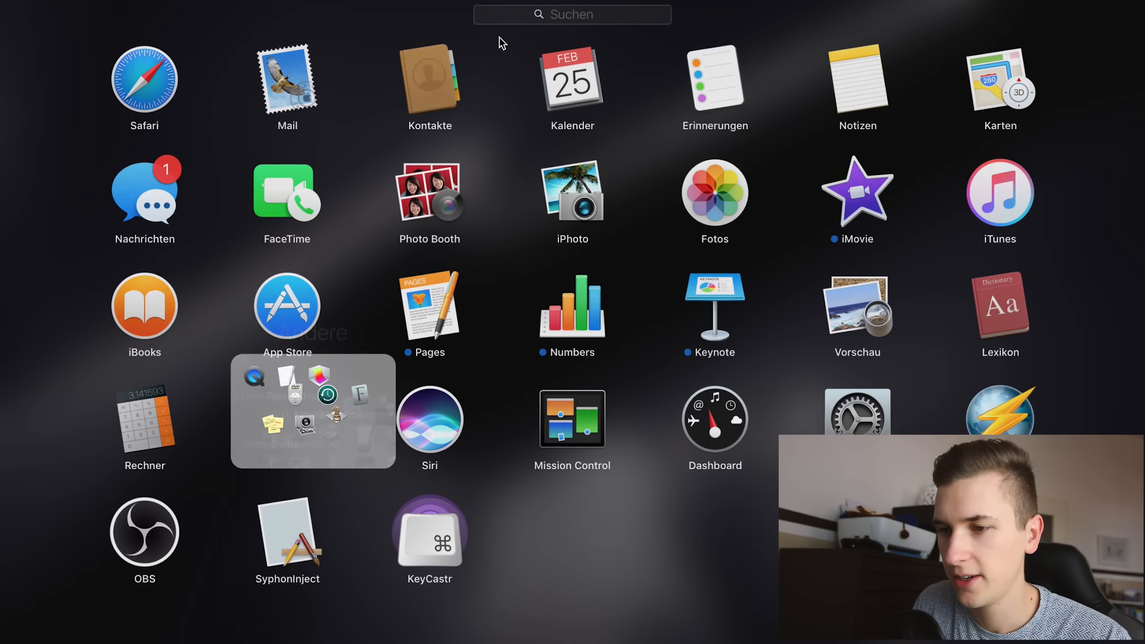
click(441, 550)
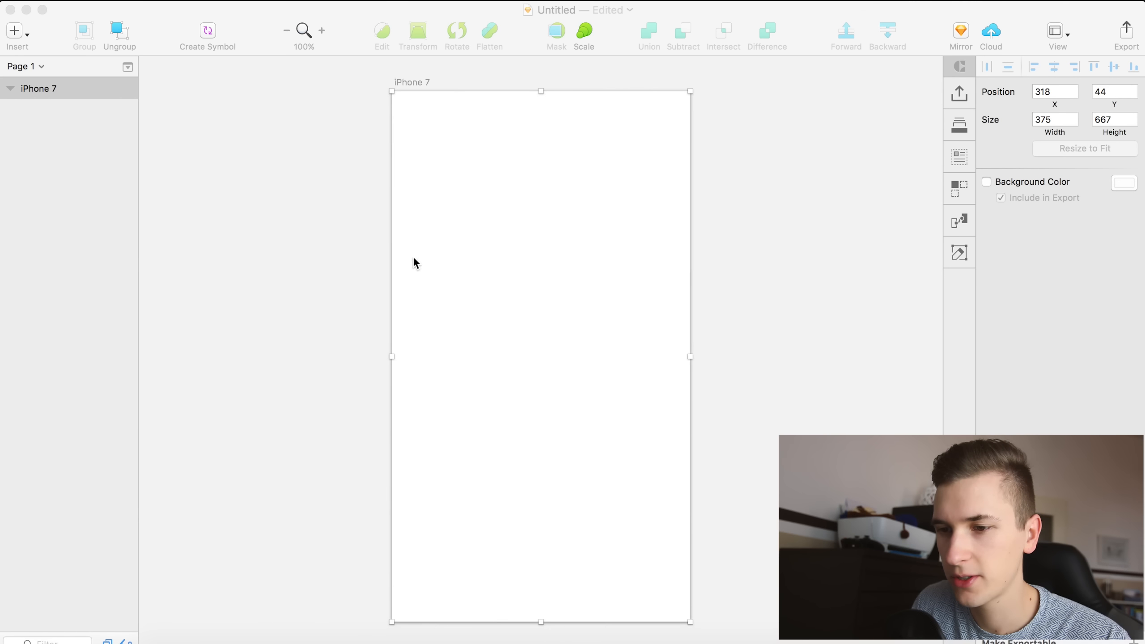
click(424, 136)
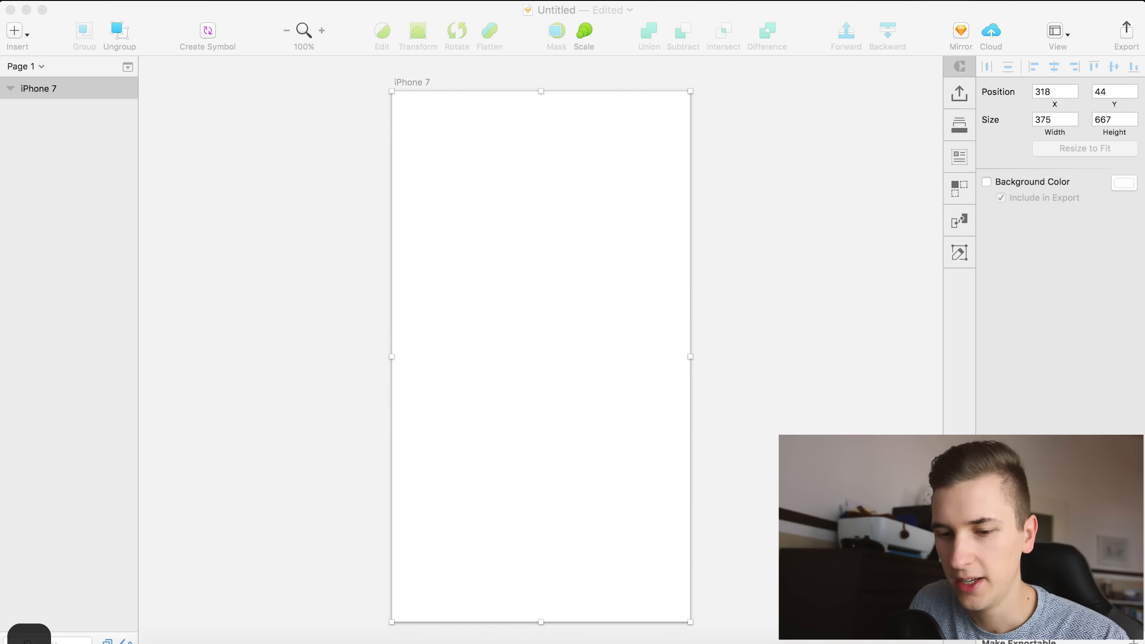
key(a)
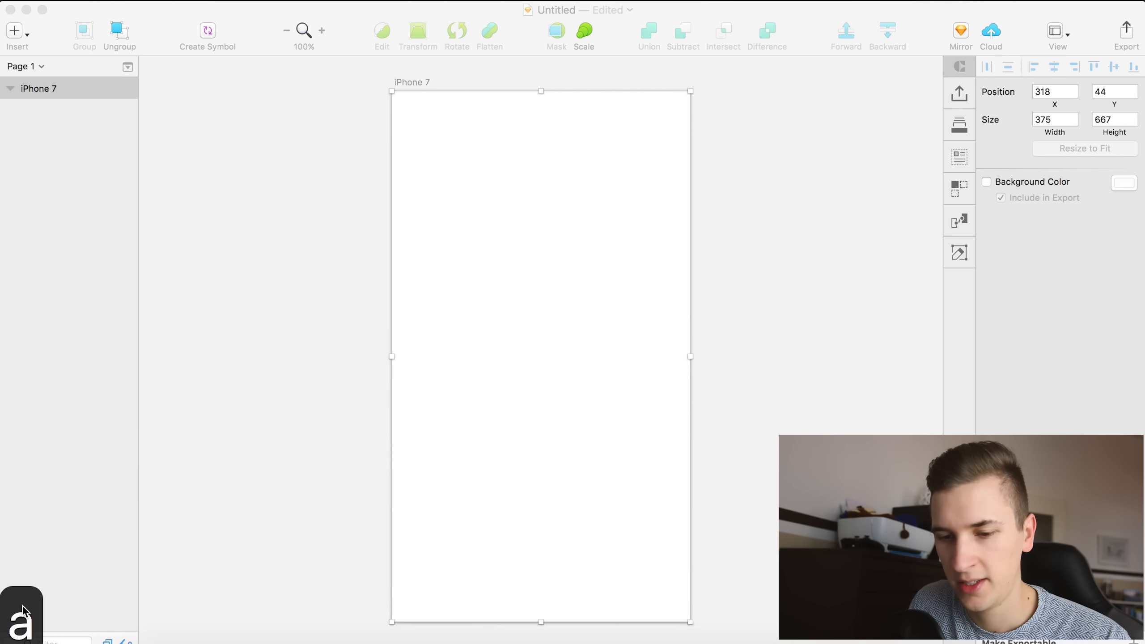
click(521, 219)
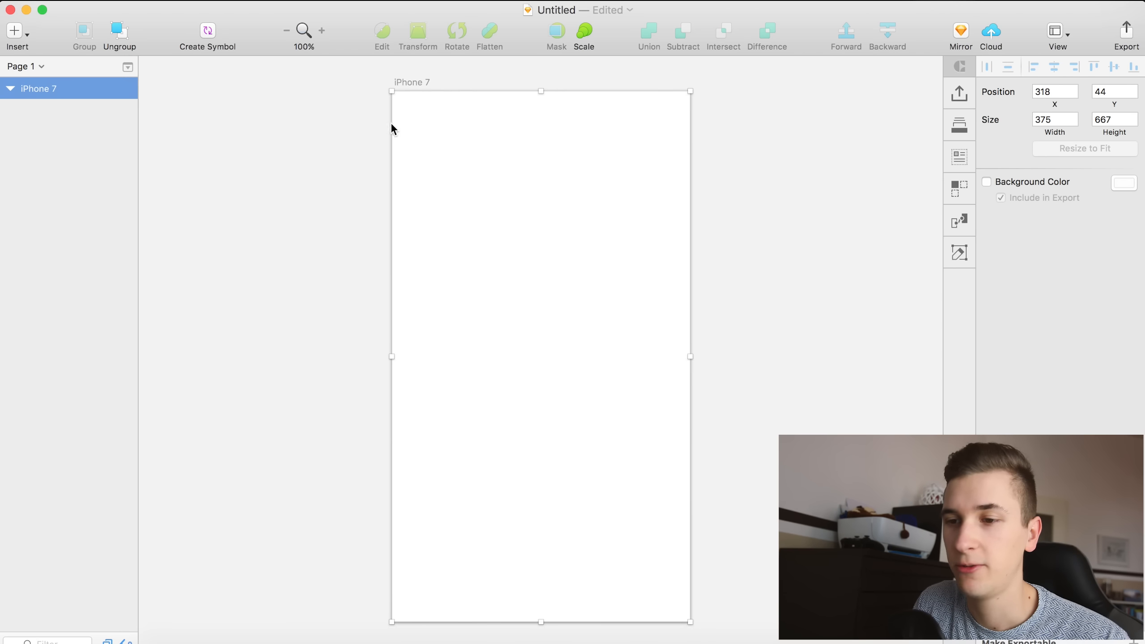
Enable the iPhone 7 artboard's background color and set it to the red FF4C44.
click(97, 1)
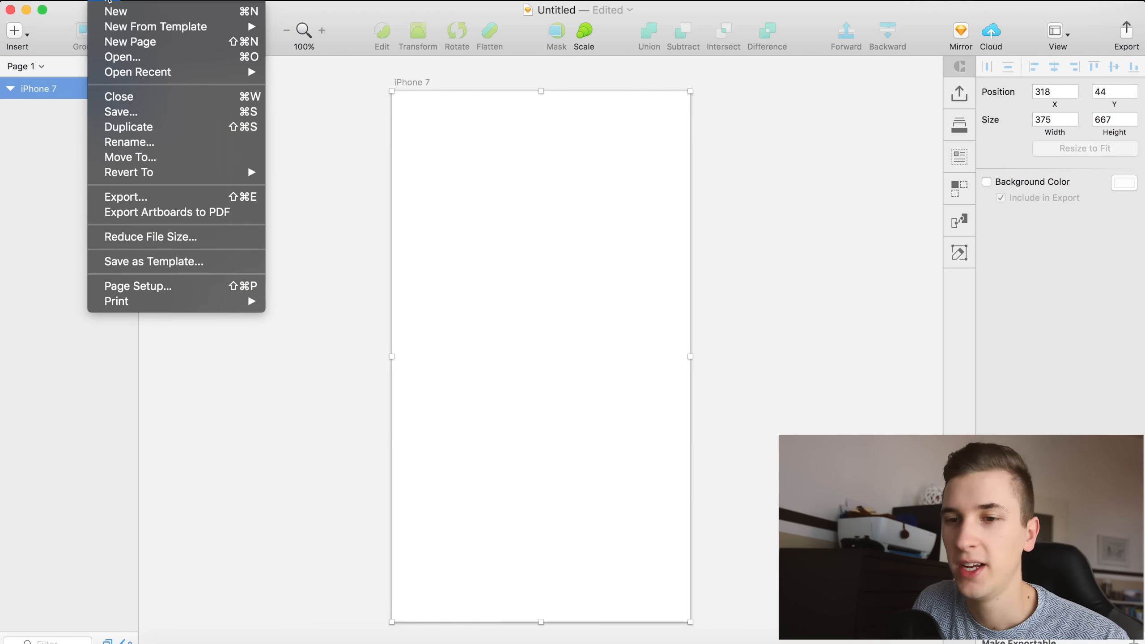
click(72, 87)
click(1019, 185)
click(1118, 184)
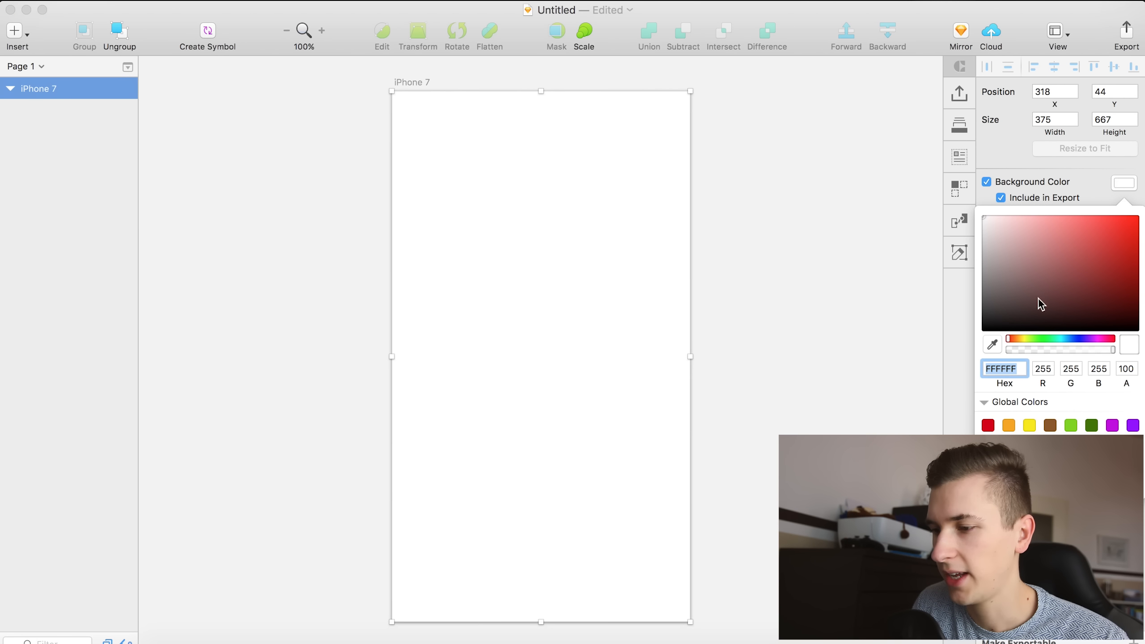
click(987, 445)
drag(1027, 289, 1097, 212)
drag(1042, 339, 1005, 337)
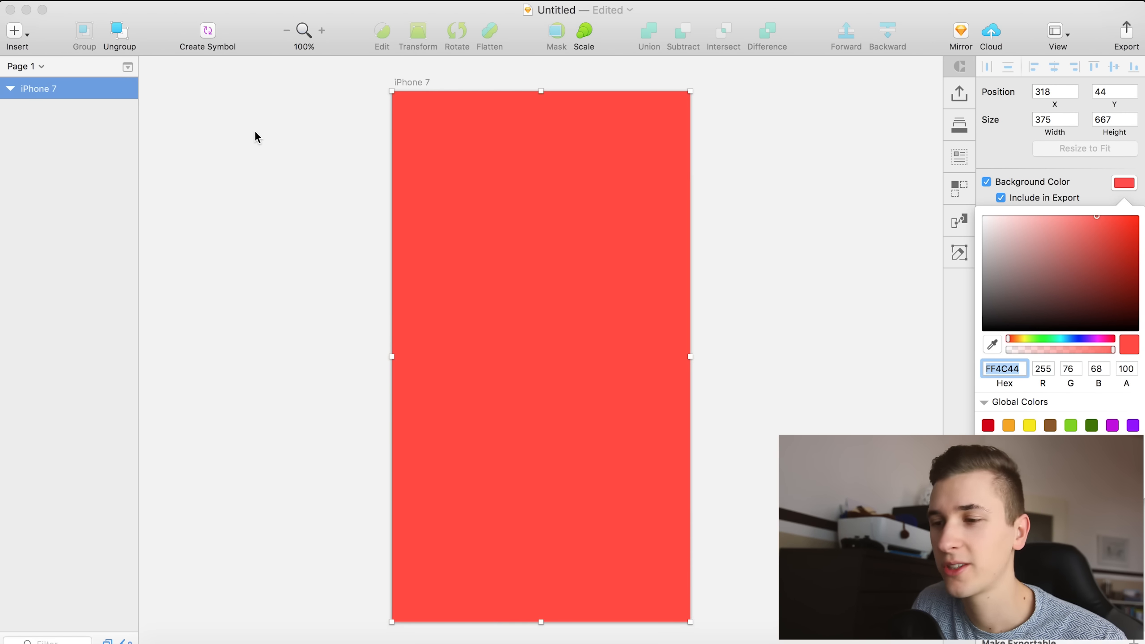
Create a new document from the iOS UI Design template.
click(39, 71)
click(103, 1)
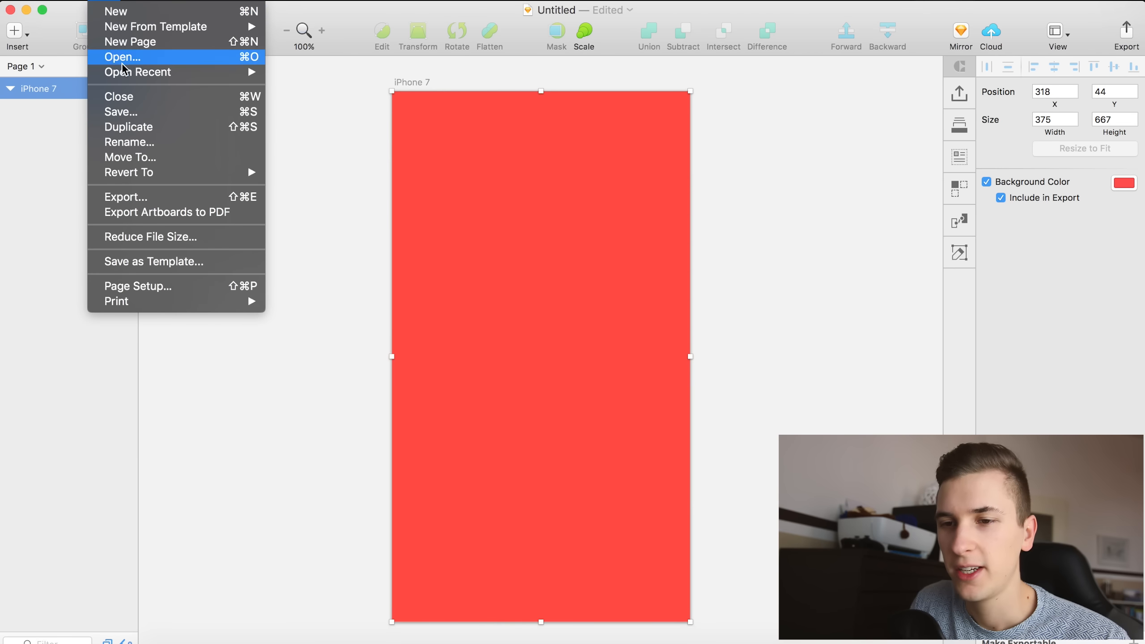
mouse_move(158, 30)
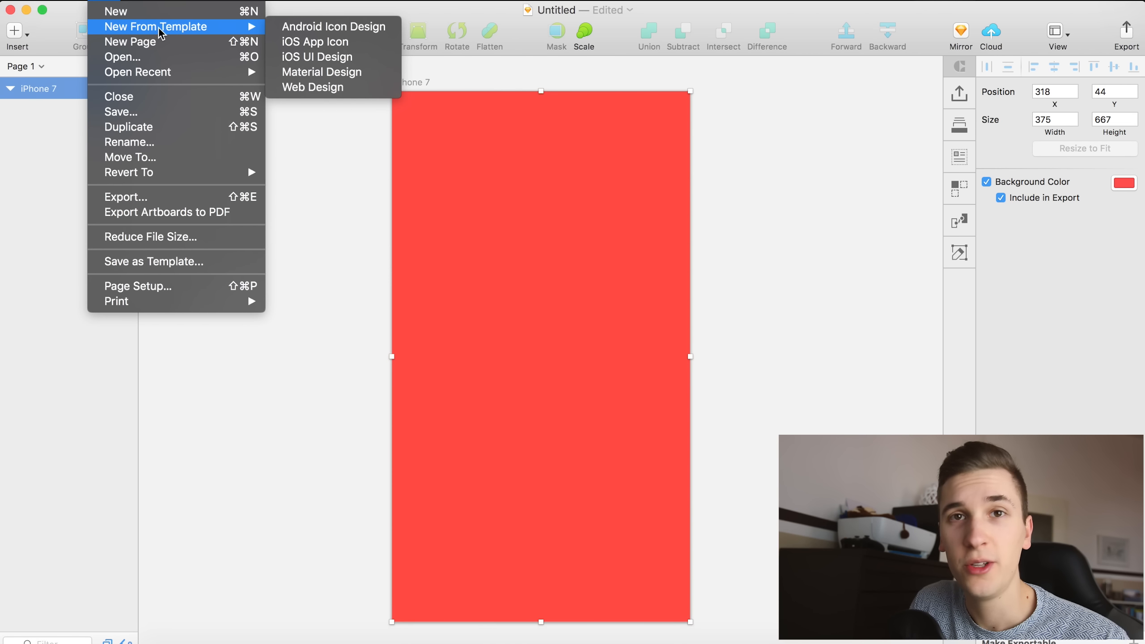
click(321, 58)
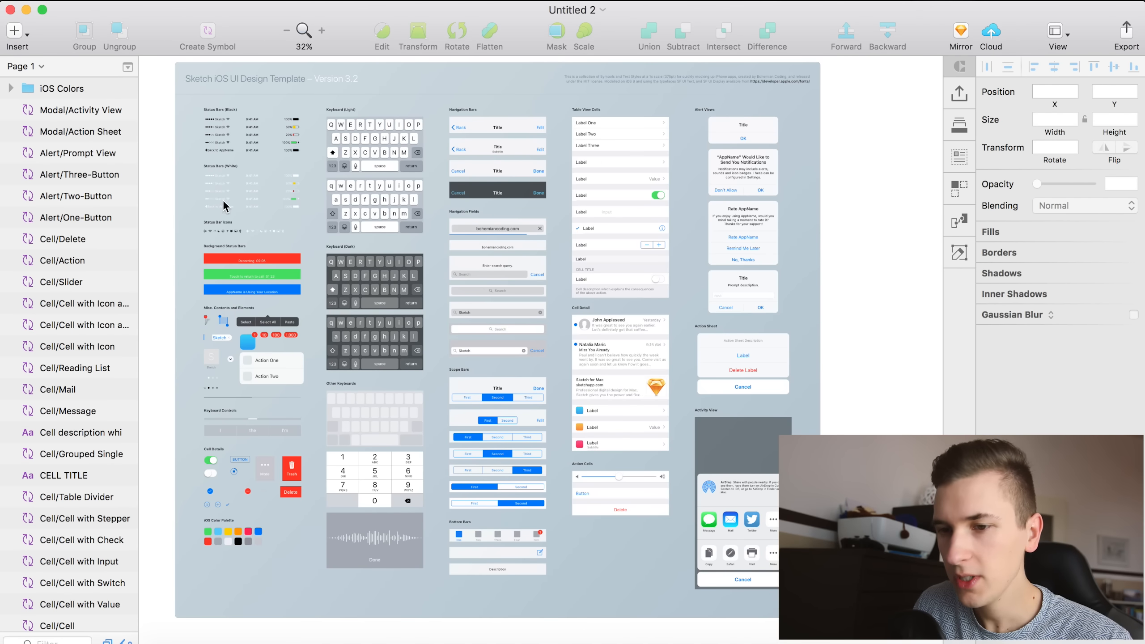
Copy the white status bar with the 100% battery from the template and paste it into the red iPhone 7 artboard.
scroll(251, 213, up, 5)
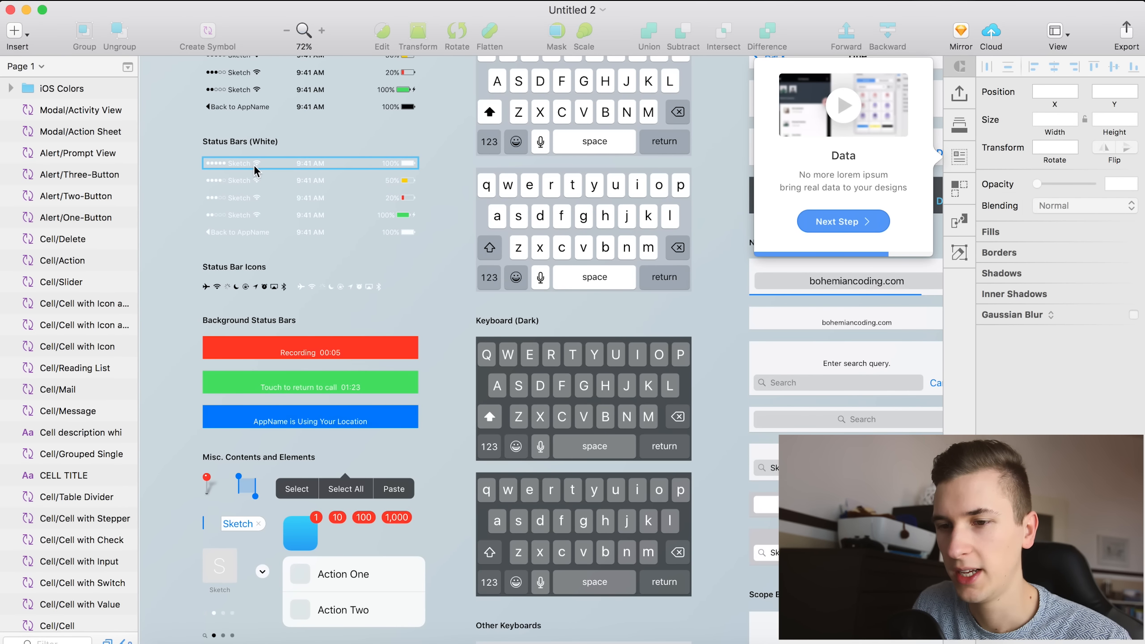
click(254, 168)
key(super+c)
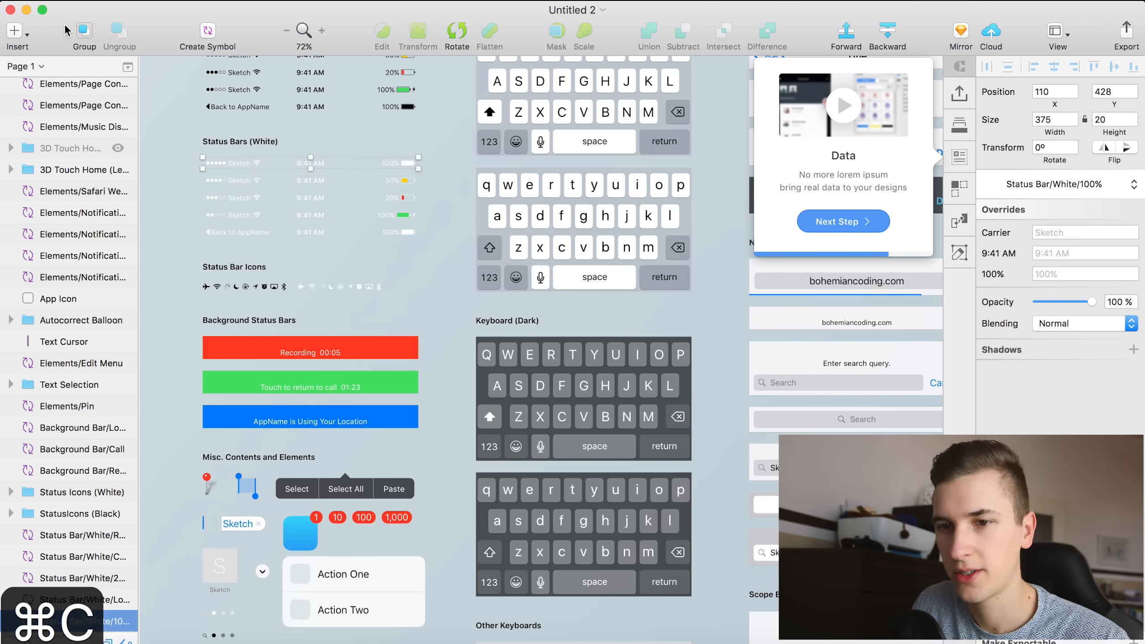
key(super+grave)
key(super+v)
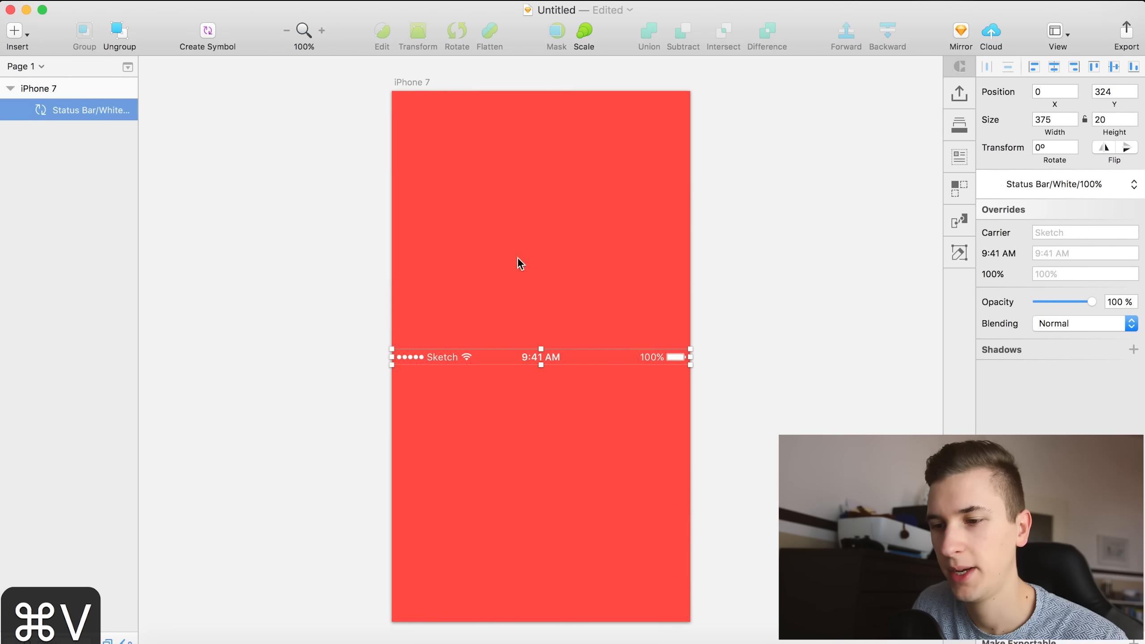
Align the pasted status bar to the top edge of the iPhone 7 artboard.
click(1093, 66)
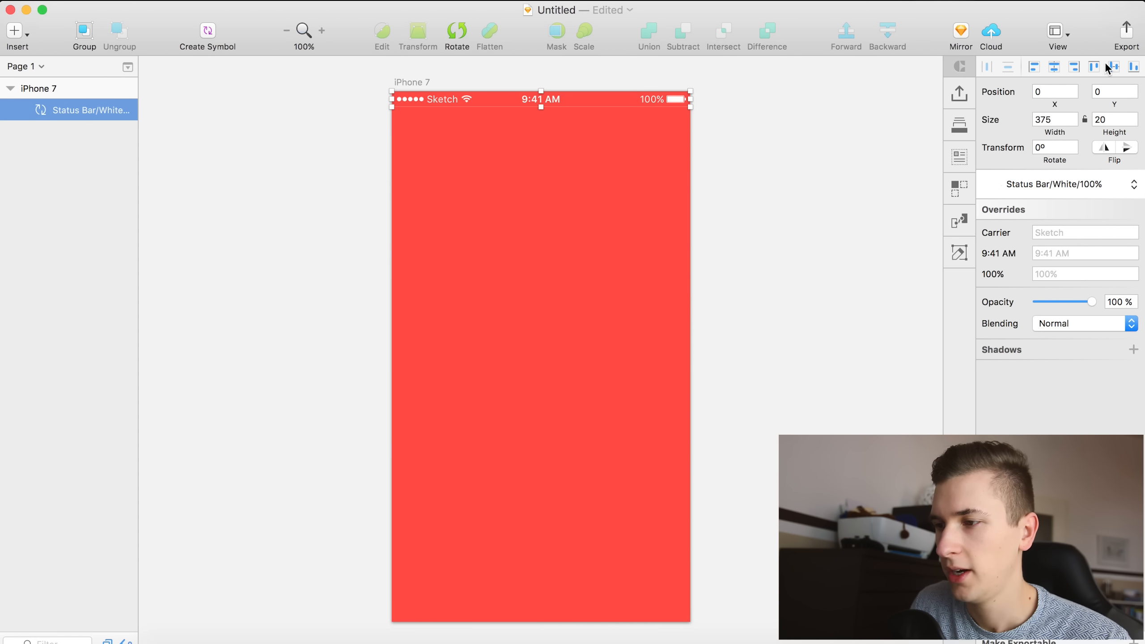
click(1134, 67)
click(1095, 68)
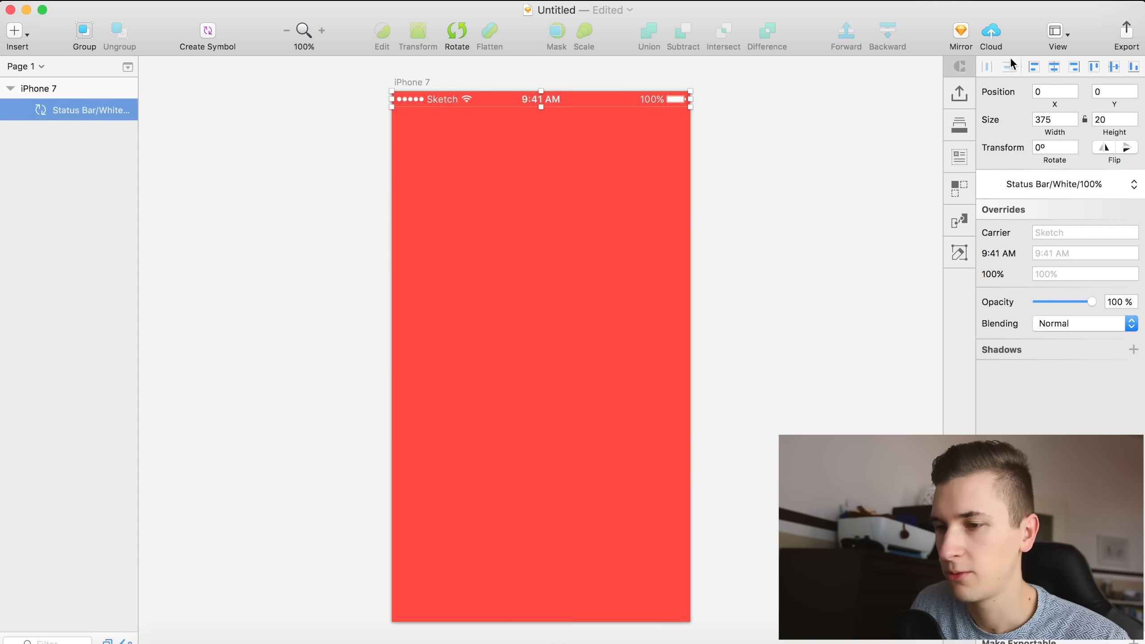
click(349, 116)
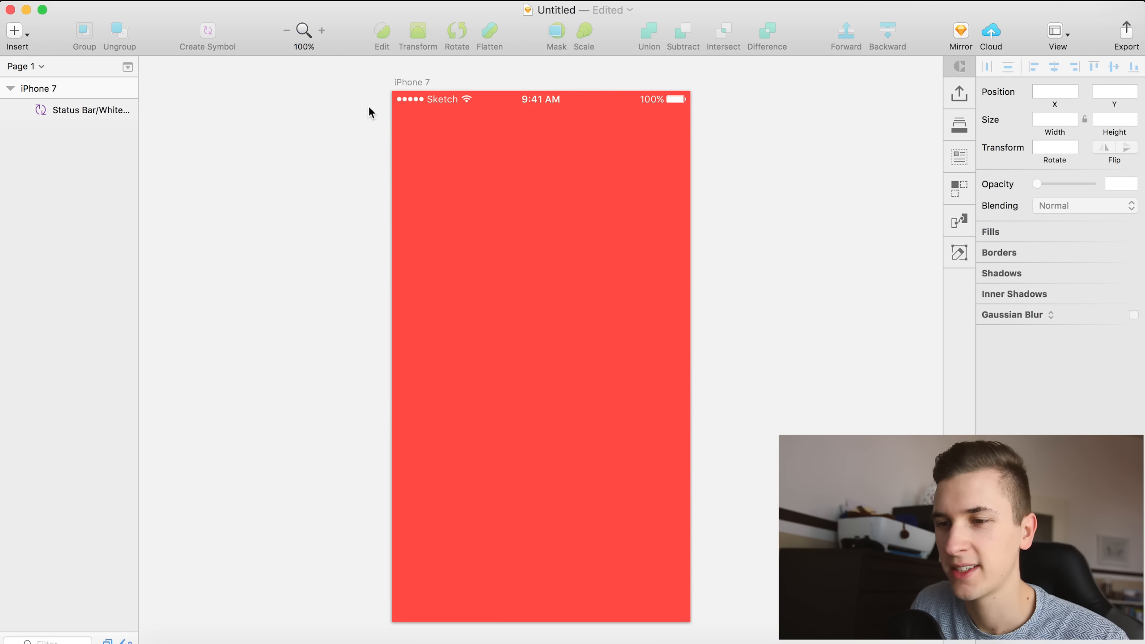
click(85, 108)
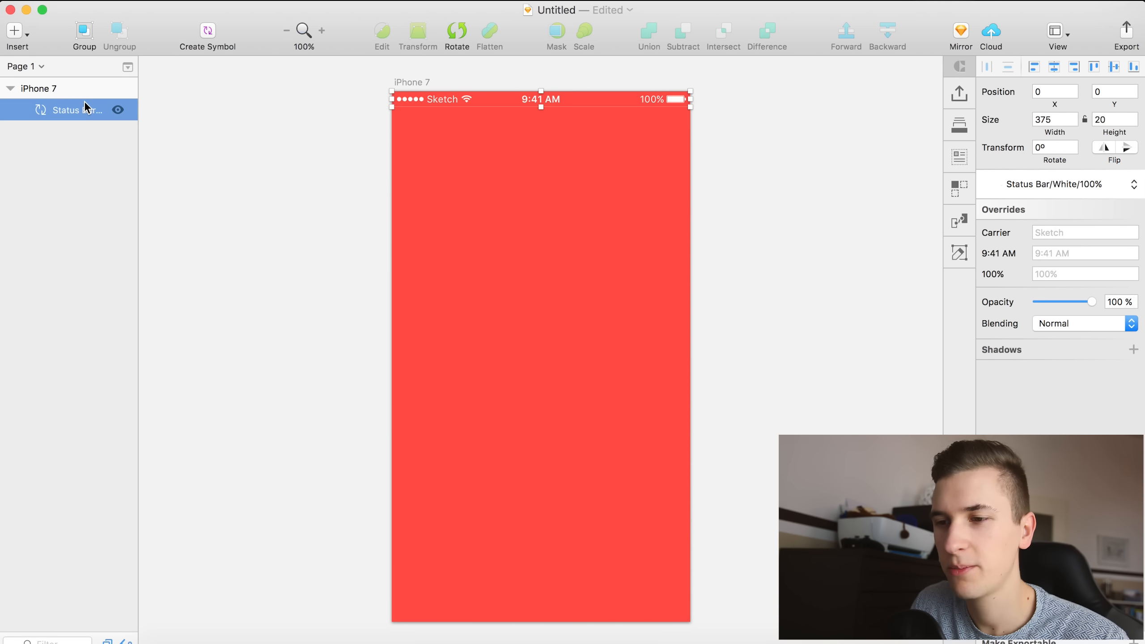
click(47, 89)
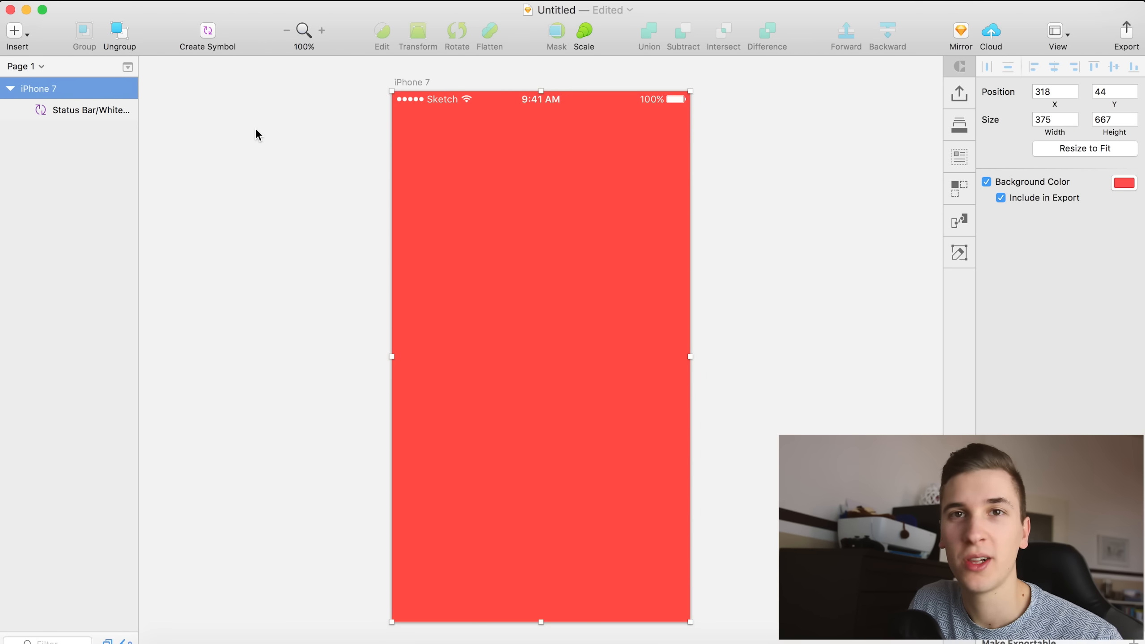
Draw a rounded rectangle about 312 by 519 px below the status bar, at about X 32 and Y 74.
click(68, 110)
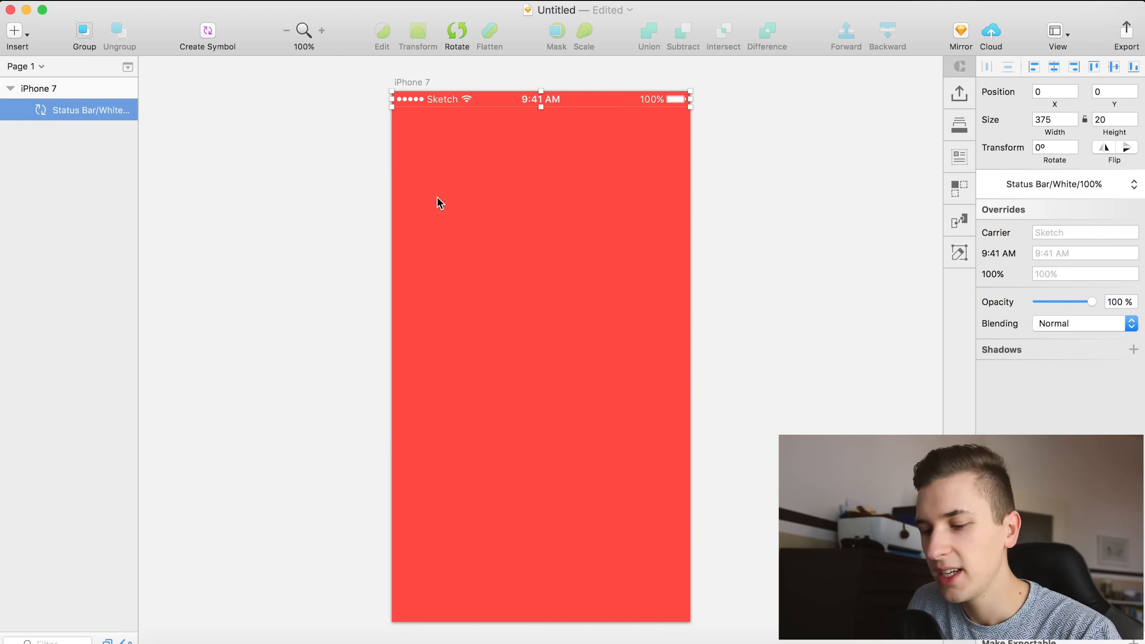
key(u)
drag(414, 130, 662, 543)
drag(618, 502, 622, 522)
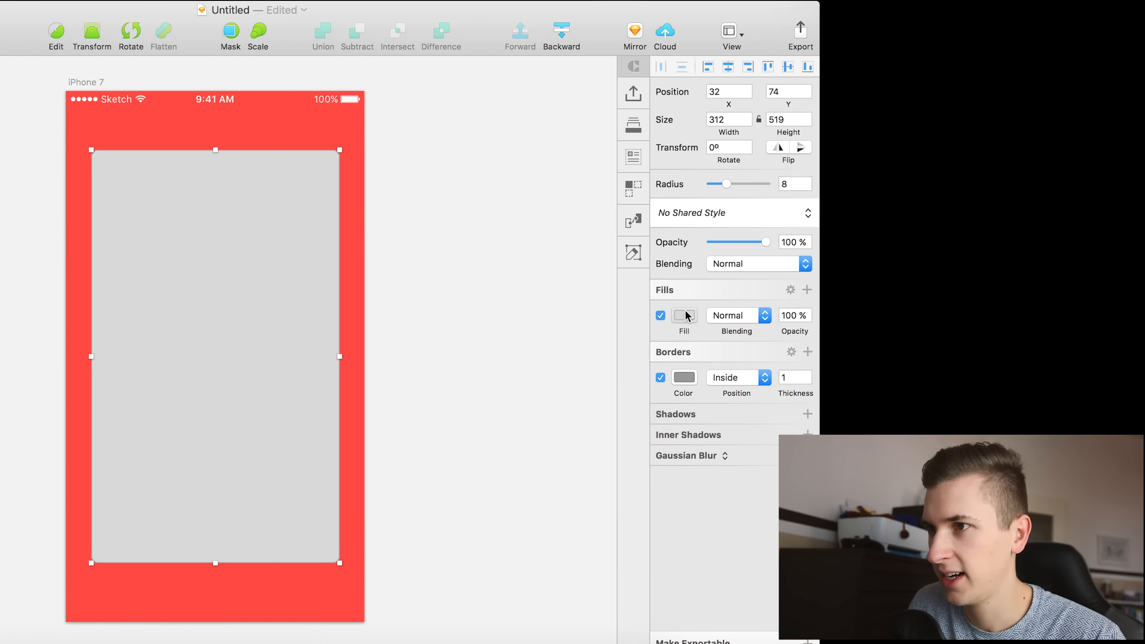
Change the rounded rectangle's fill to white and turn off its border.
click(1011, 315)
click(607, 369)
click(633, 317)
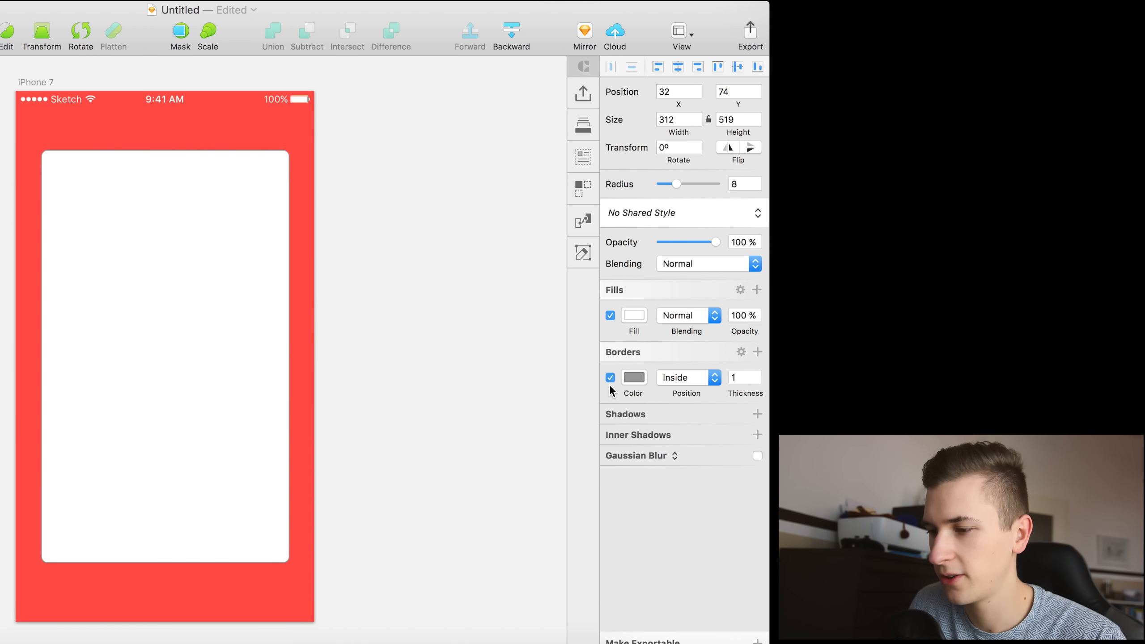
click(610, 380)
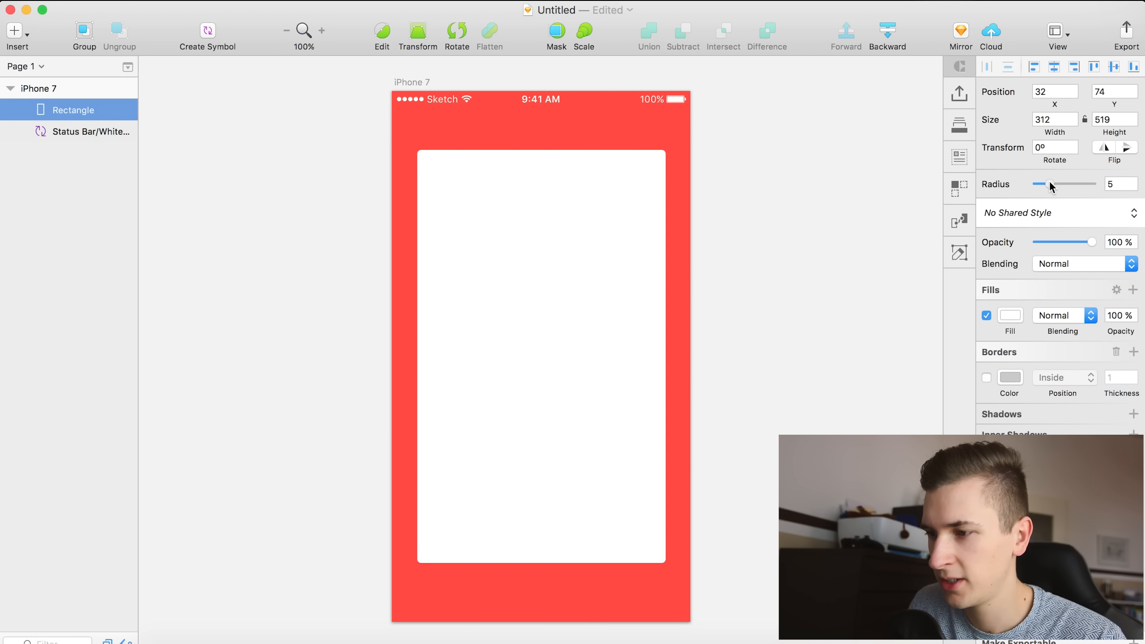
Reduce the white rectangle's corner radius to 4.
drag(1048, 181, 1048, 181)
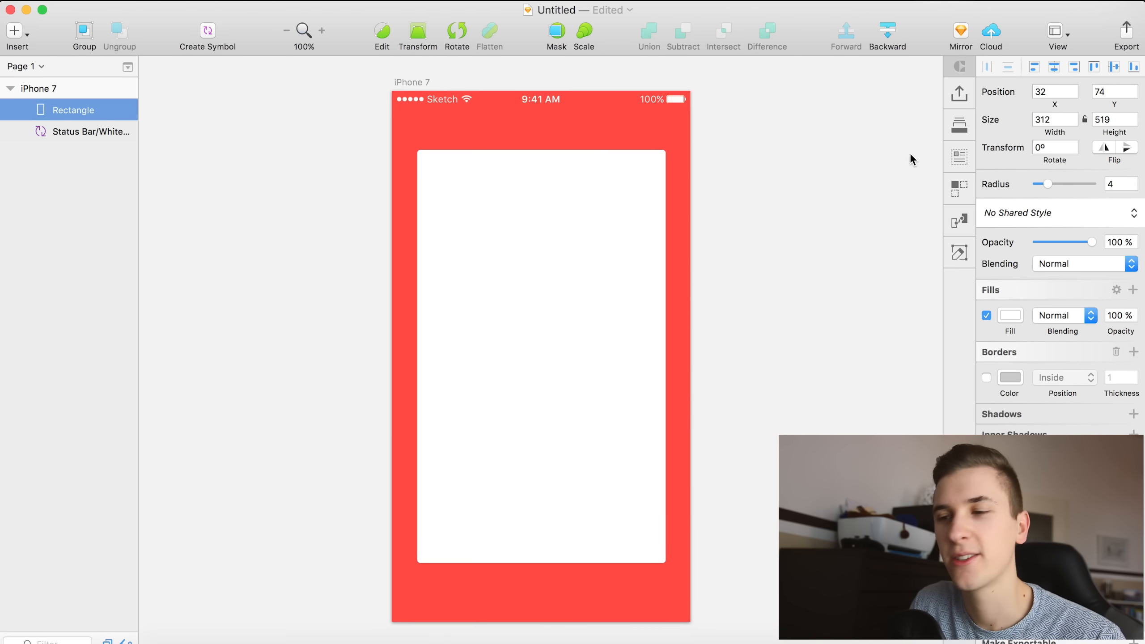
click(513, 291)
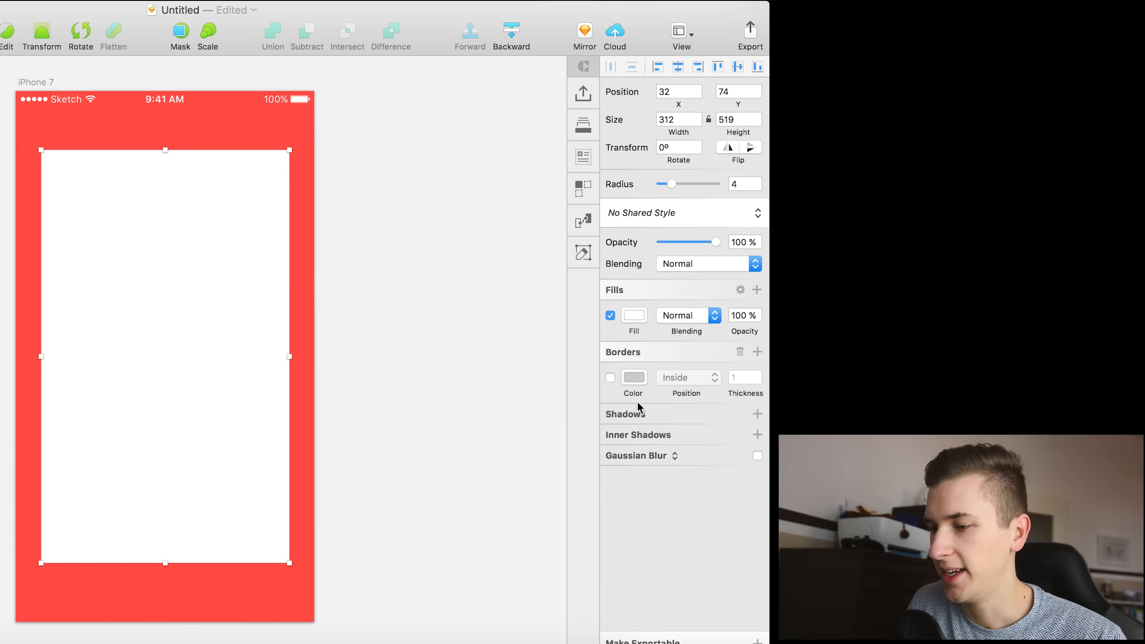
Add a shadow to the white rectangle with Y offset 0 and blur 10, and make the shadow color fainter.
click(1007, 414)
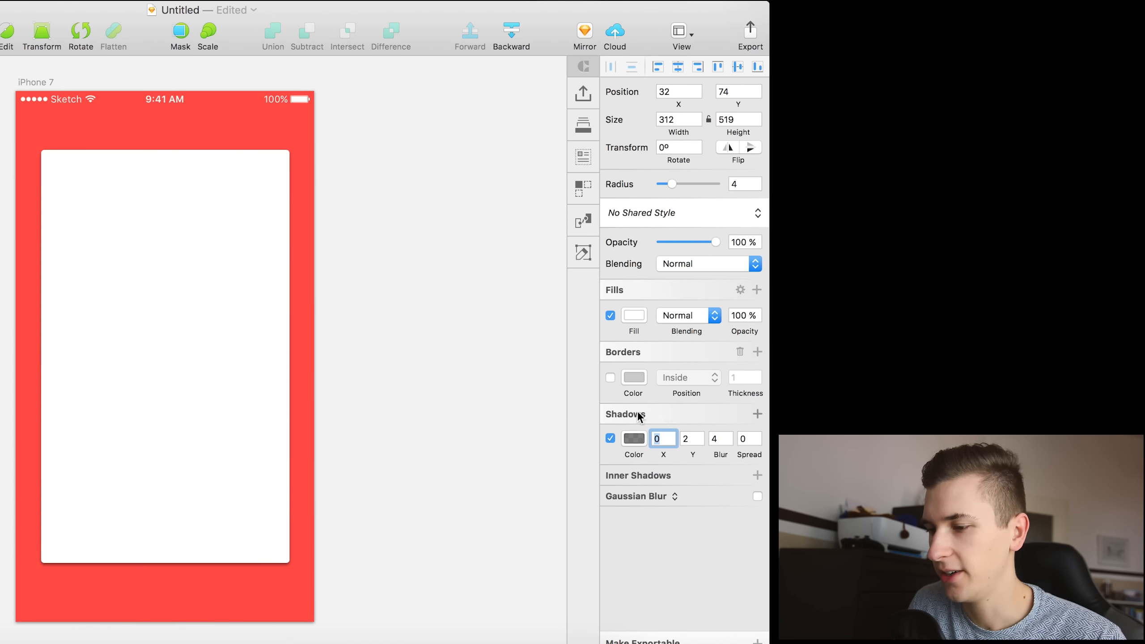
key(Tab)
text(0)
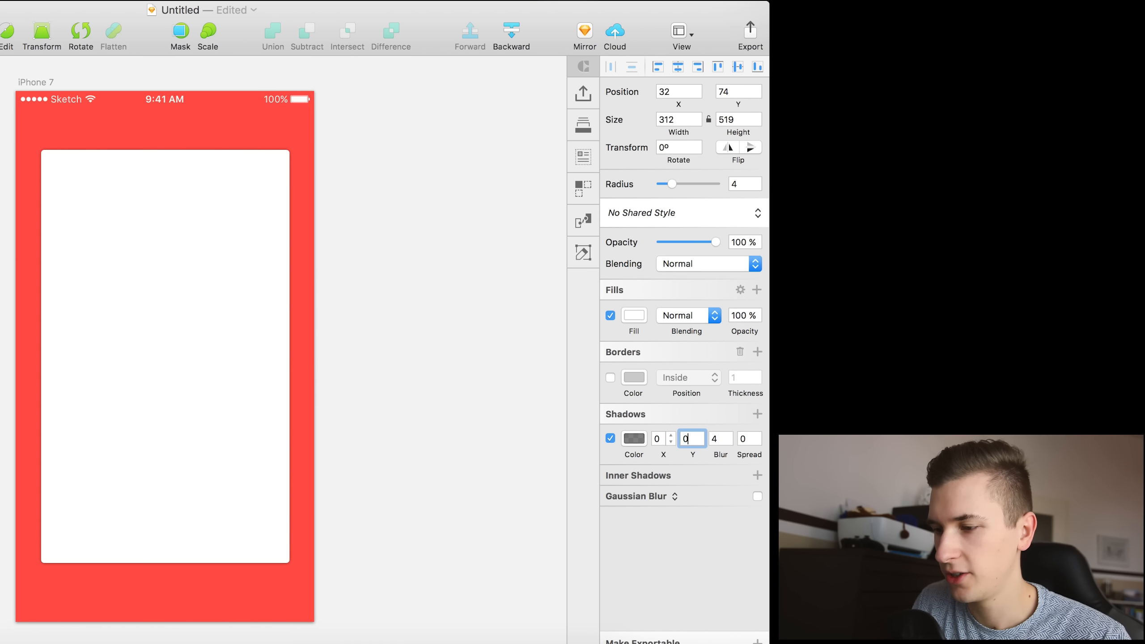
key(Return)
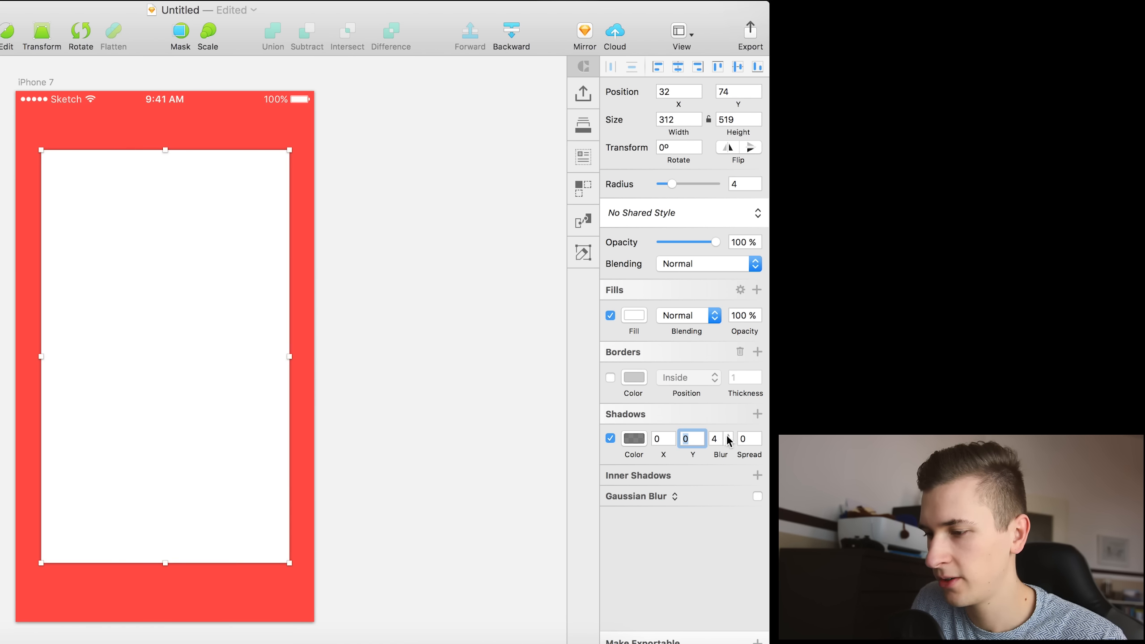
drag(717, 454, 723, 454)
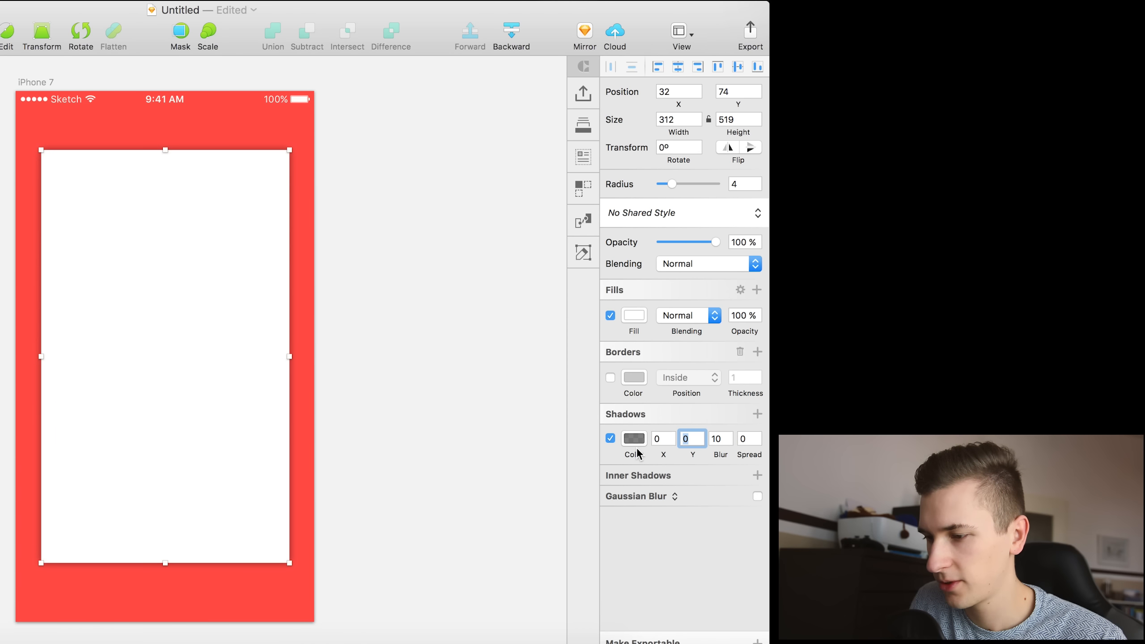
click(635, 441)
mouse_move(662, 518)
mouse_down()
mouse_move(640, 513)
mouse_move(685, 513)
mouse_move(651, 505)
mouse_up()
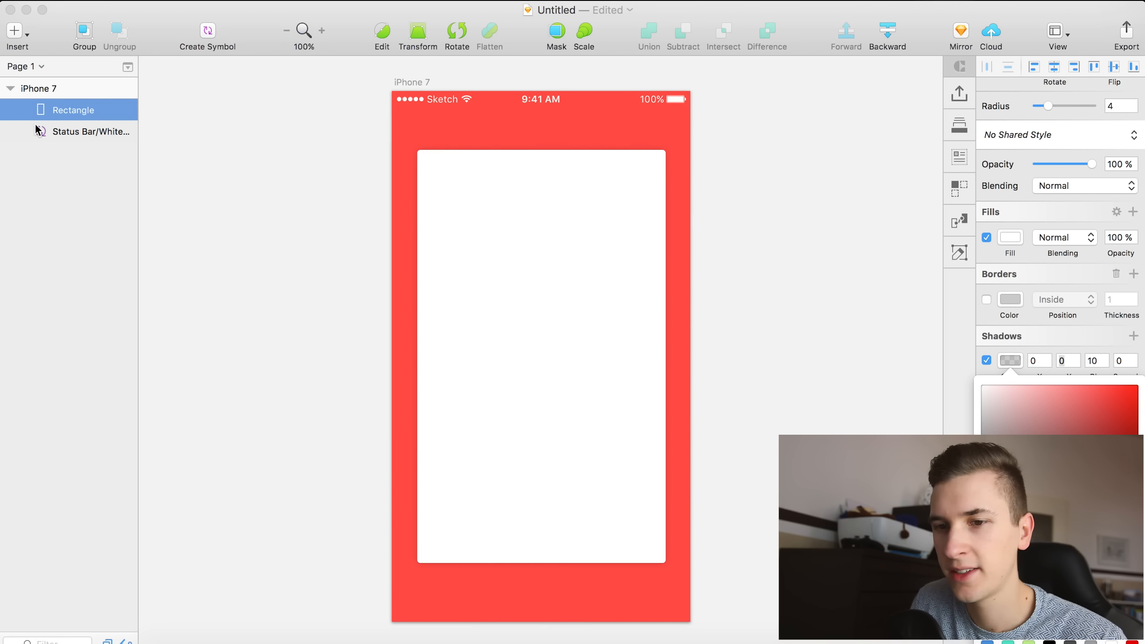
Duplicate the white rectangle twice and move both copies up 10 px to Y 64.
click(54, 115)
key(super+c)
key(super+v)
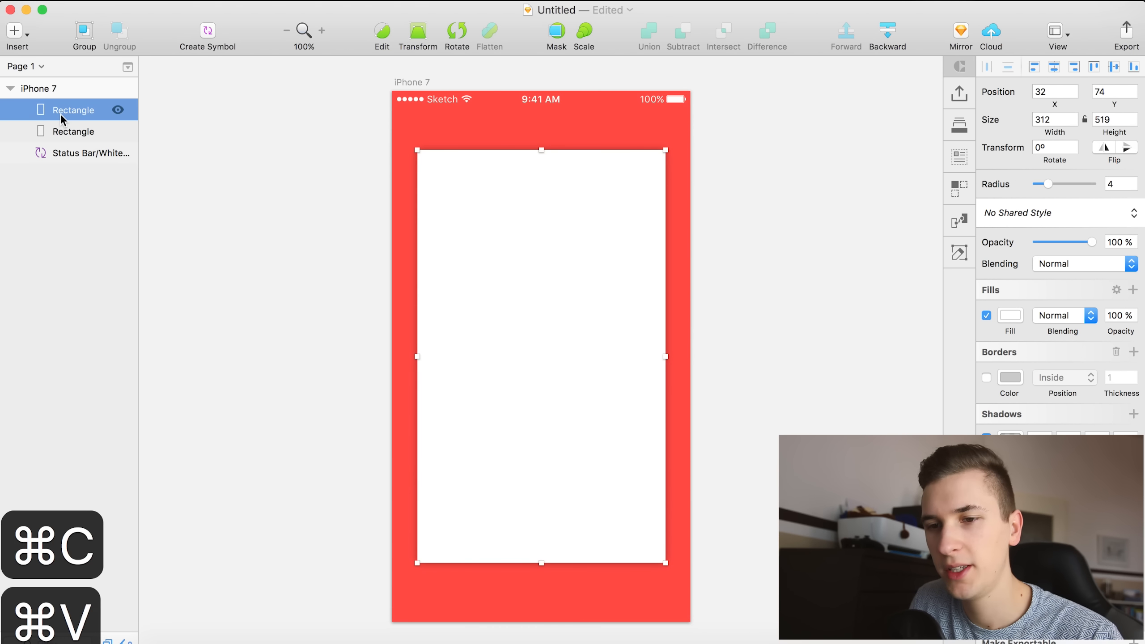
key(super+c)
key(super+v)
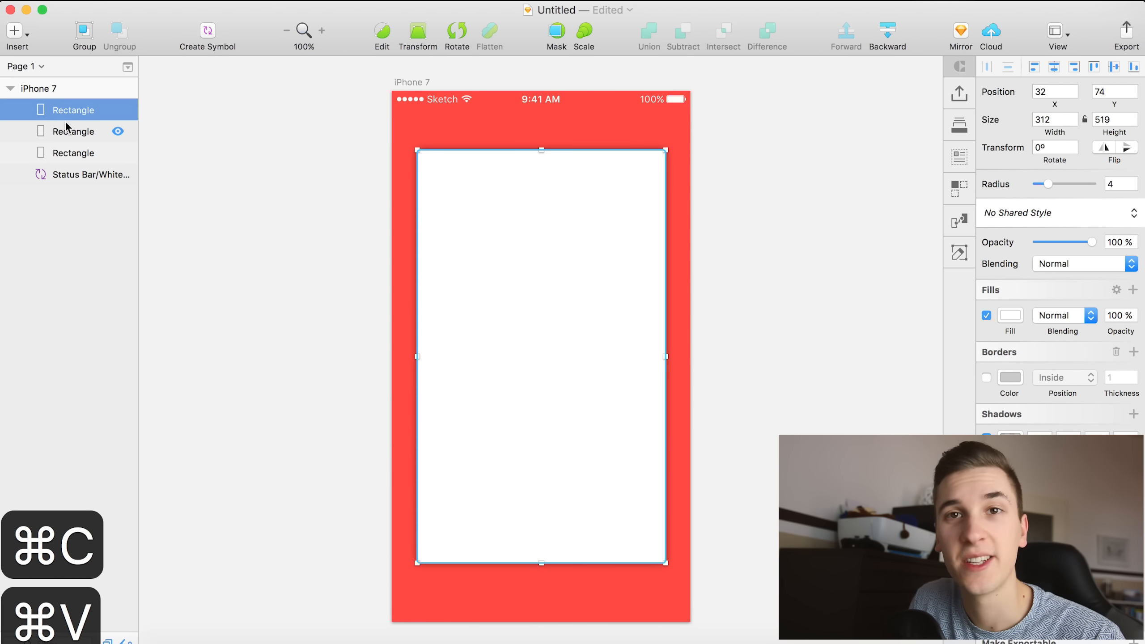
shift+click(64, 126)
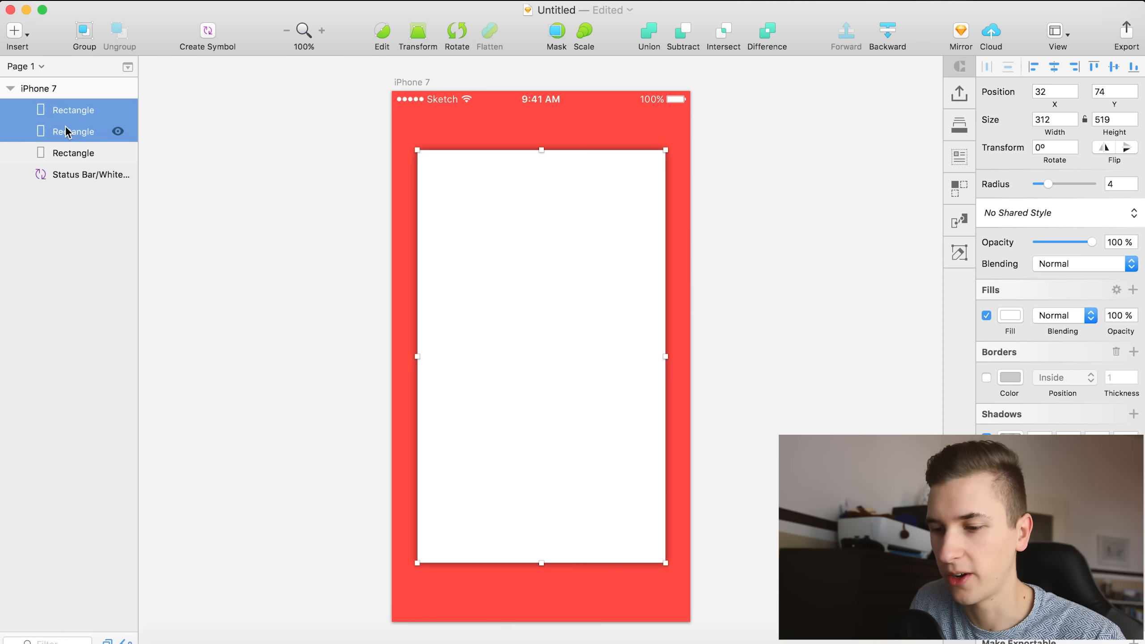
key(shift+Up)
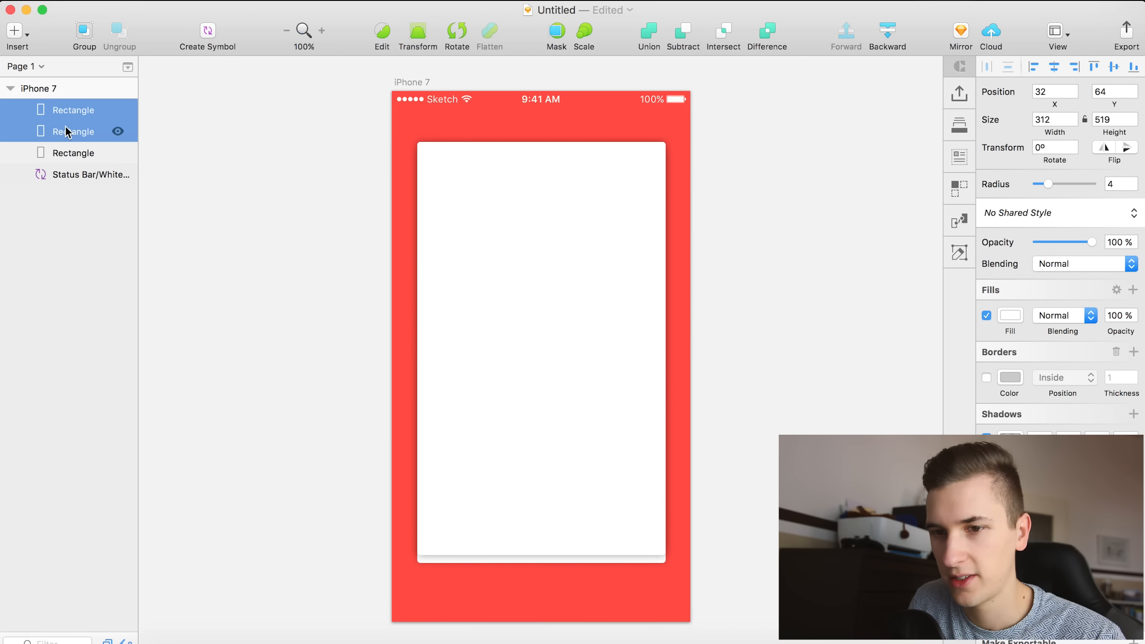
Stagger the stacked copies upward, placing the middle rectangle at Y 54 and the front one at Y 34.
click(67, 152)
click(61, 110)
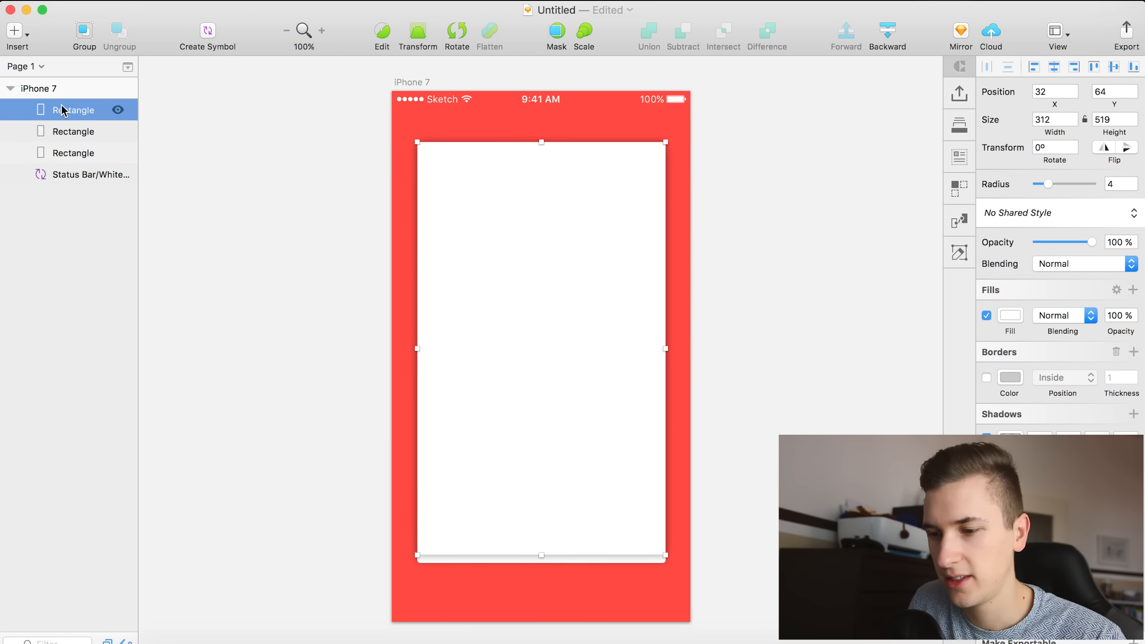
key(shift+Up)
key(shift+Up)
key(shift+Down)
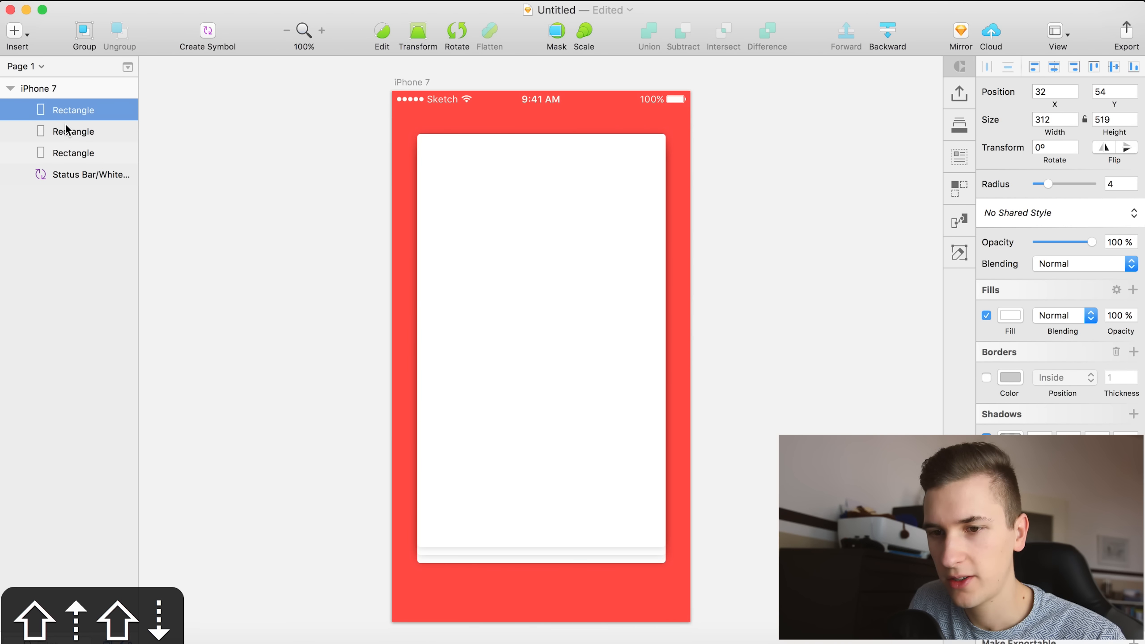
key(Up)
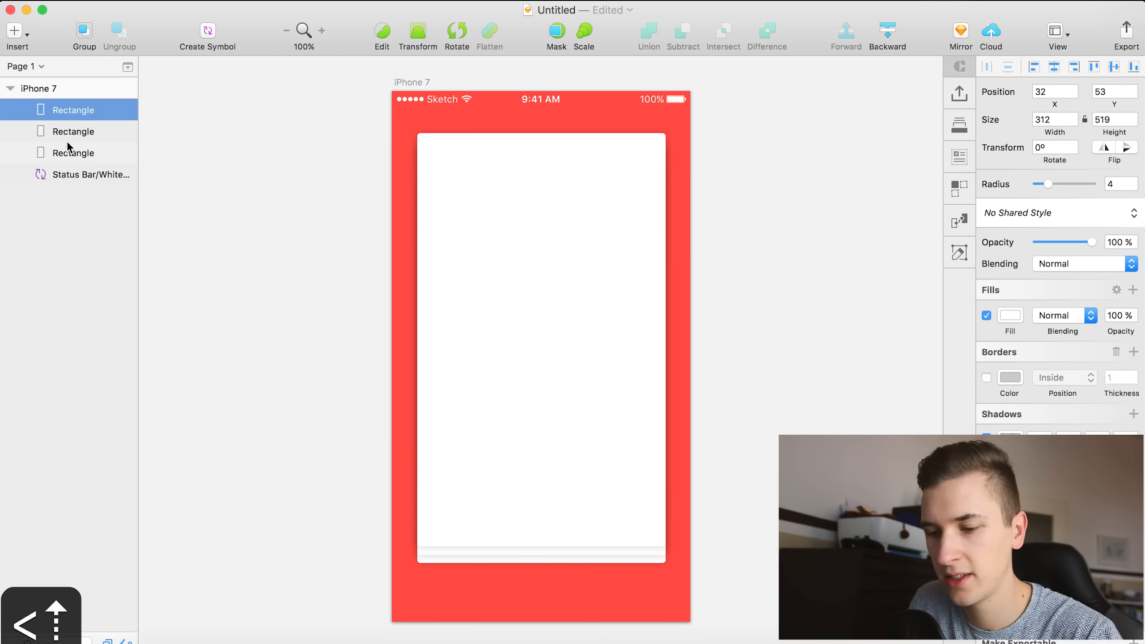
key(super+z)
key(shift+Up)
click(63, 134)
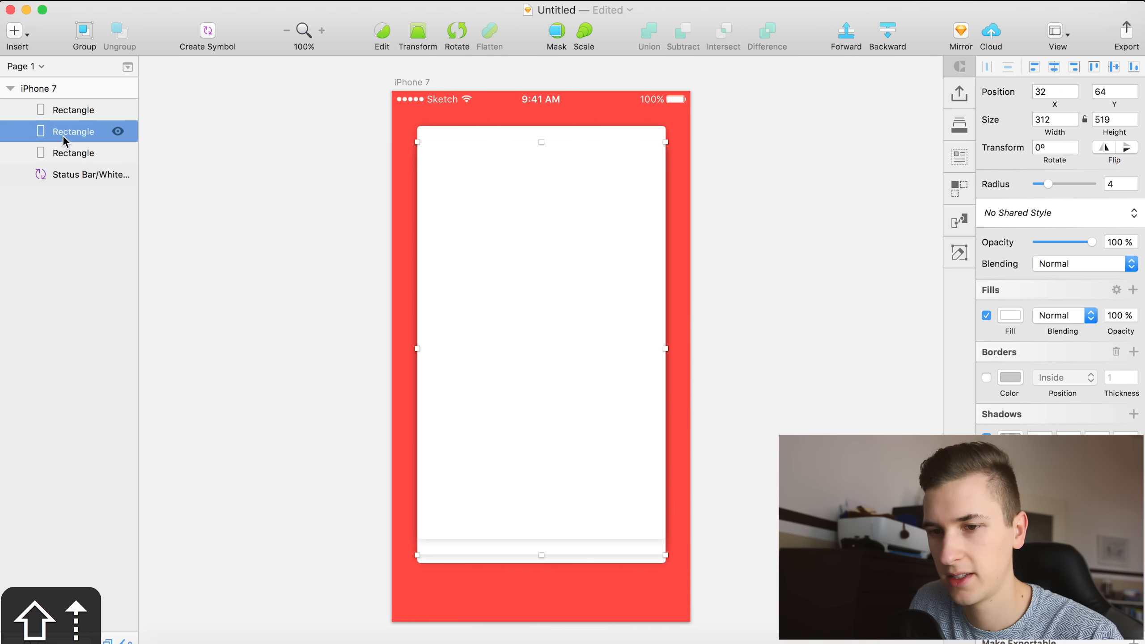
shift+click(55, 109)
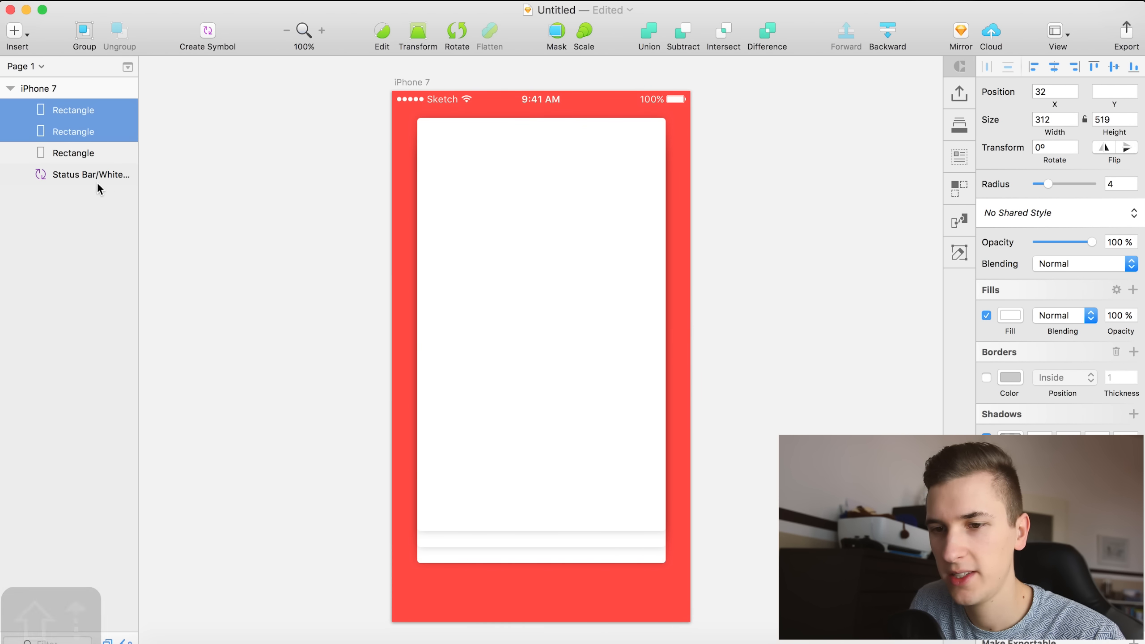
Lock the back rectangle's proportions, reduce its width to 306 and center it horizontally on the artboard.
click(74, 154)
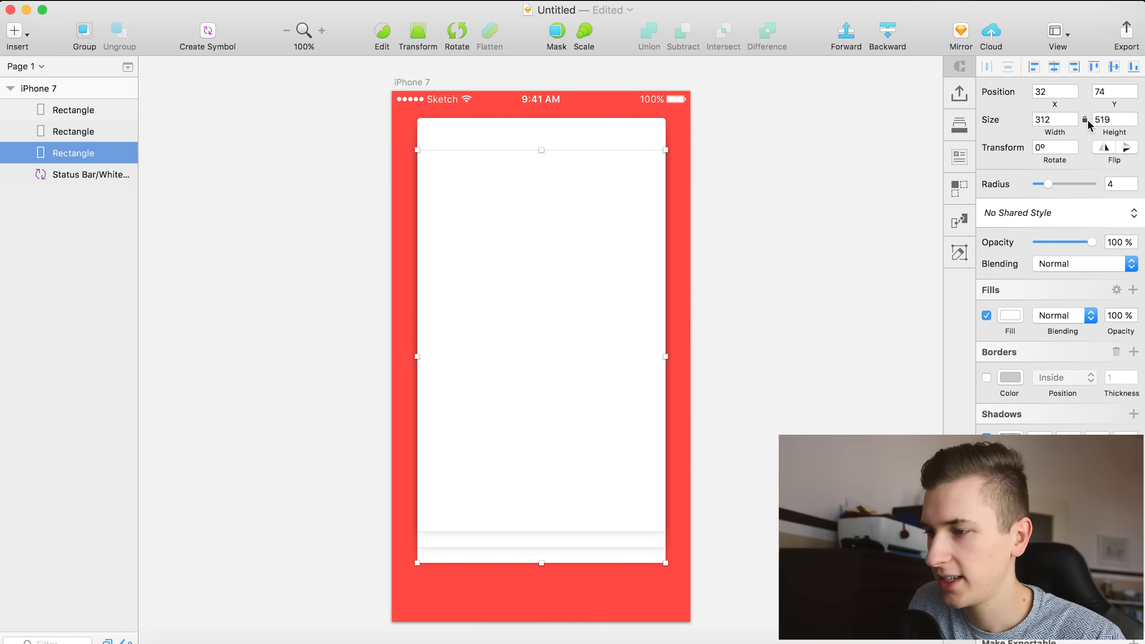
drag(1056, 132, 1054, 132)
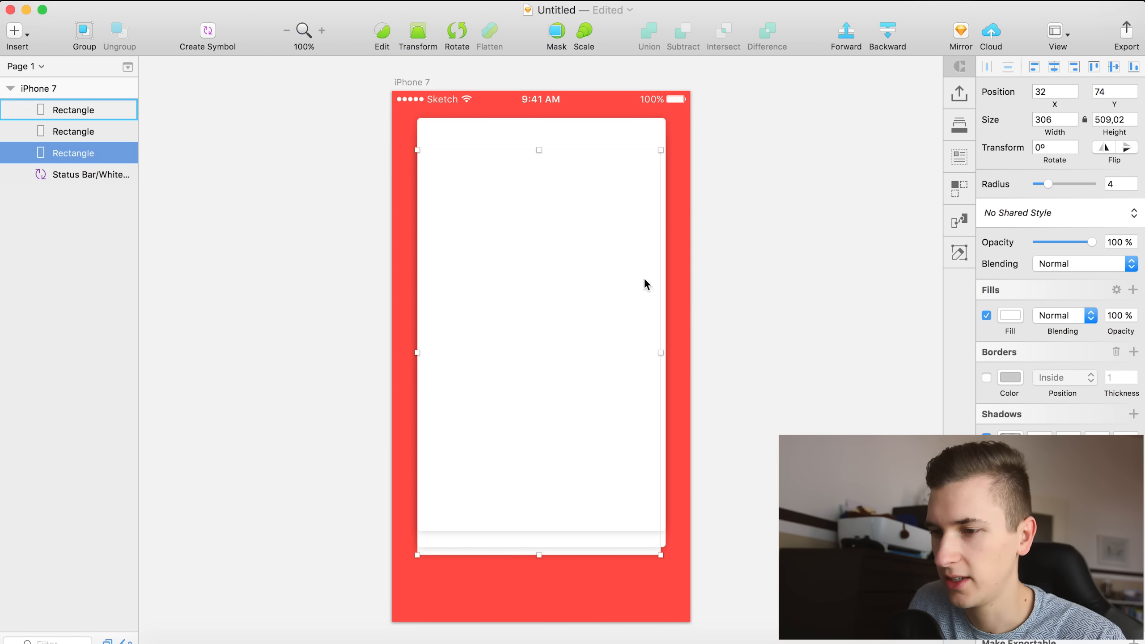
click(1059, 72)
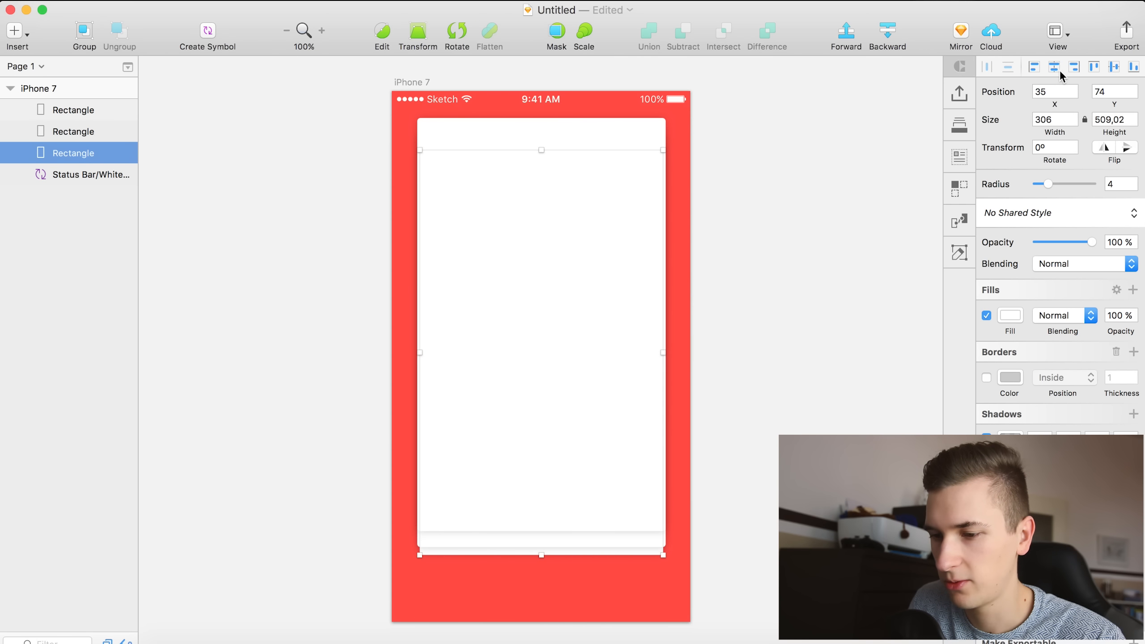
click(68, 133)
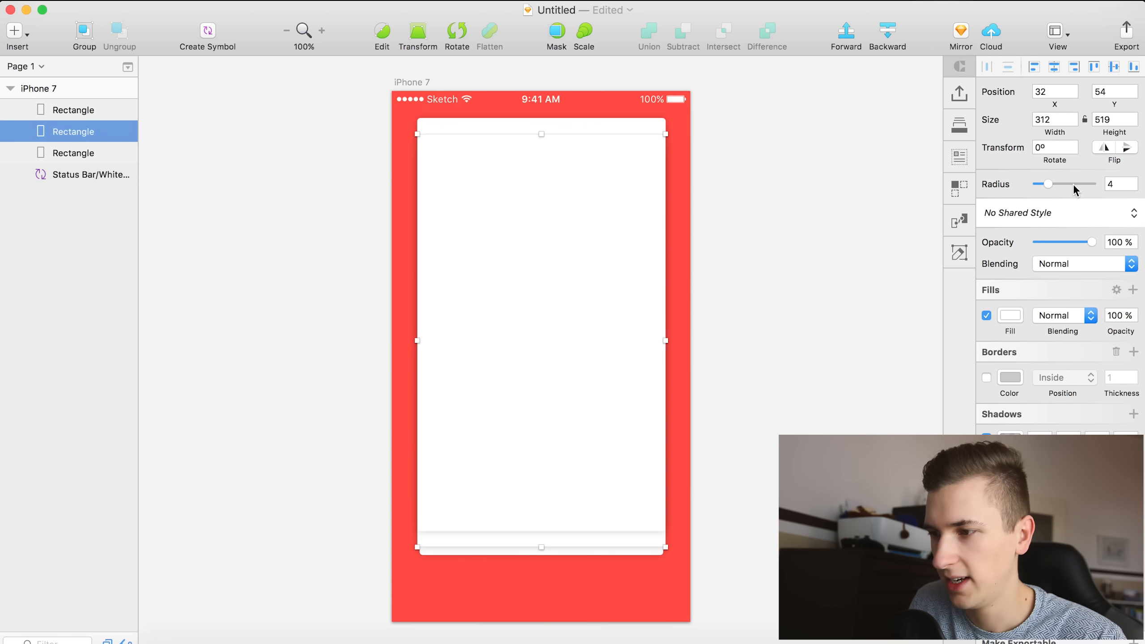
click(81, 174)
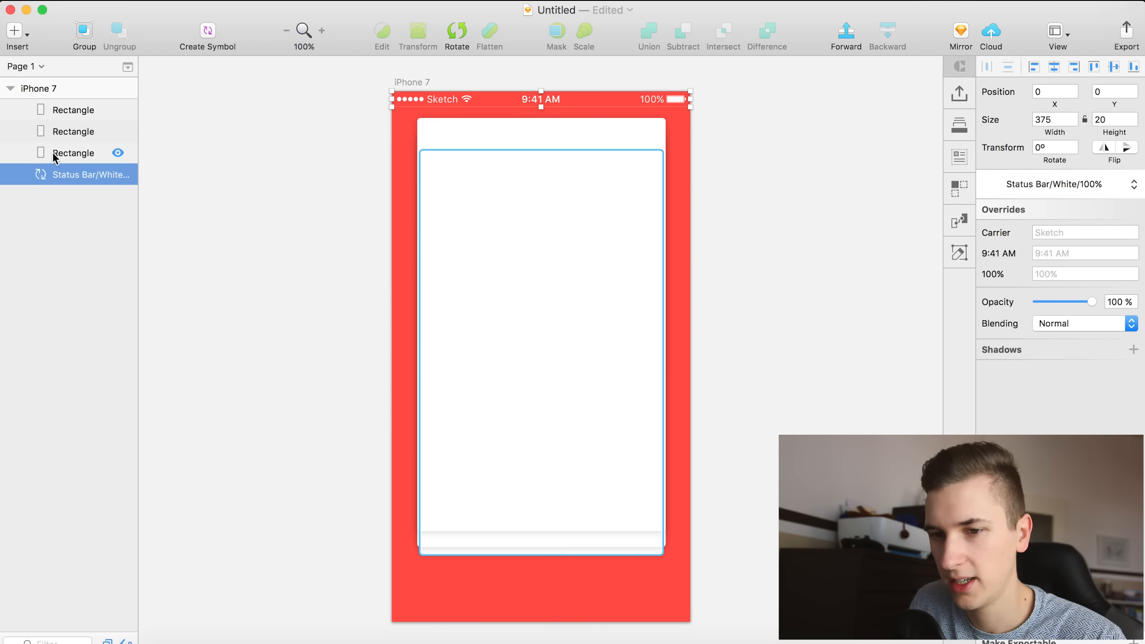
click(68, 153)
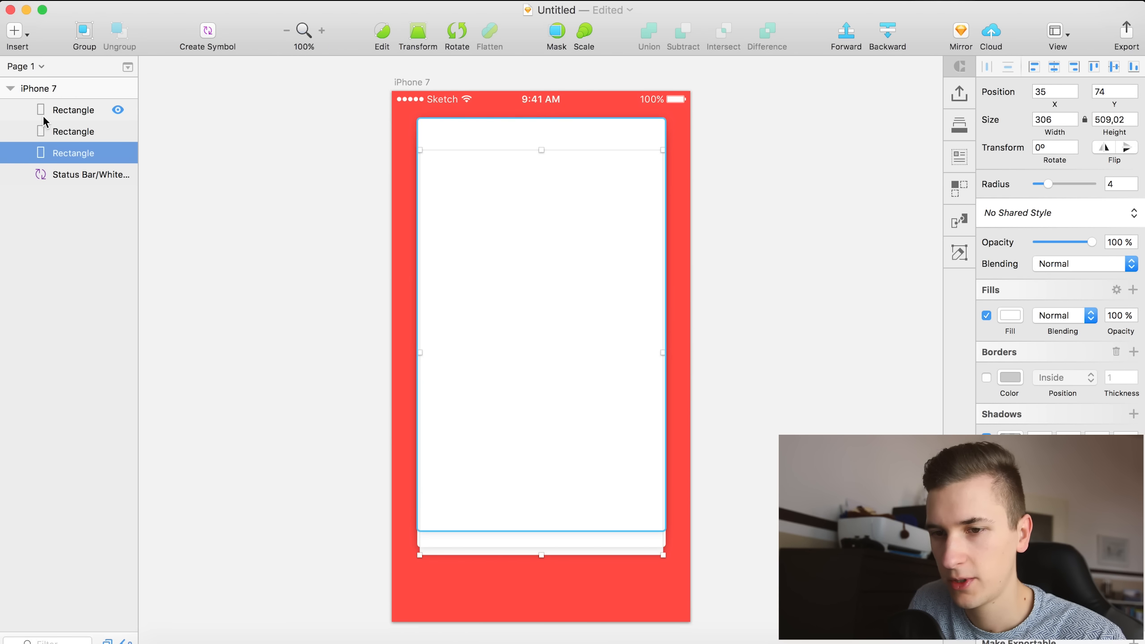
click(60, 116)
Set the back rectangle's width to 300, keeping its proportions.
click(69, 153)
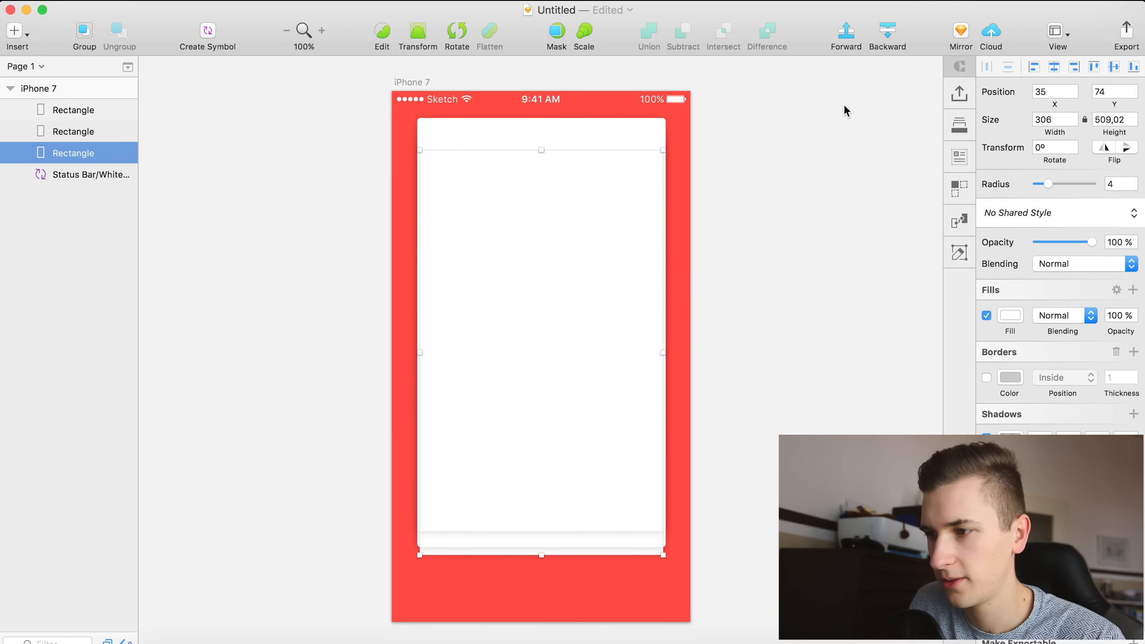
click(1042, 118)
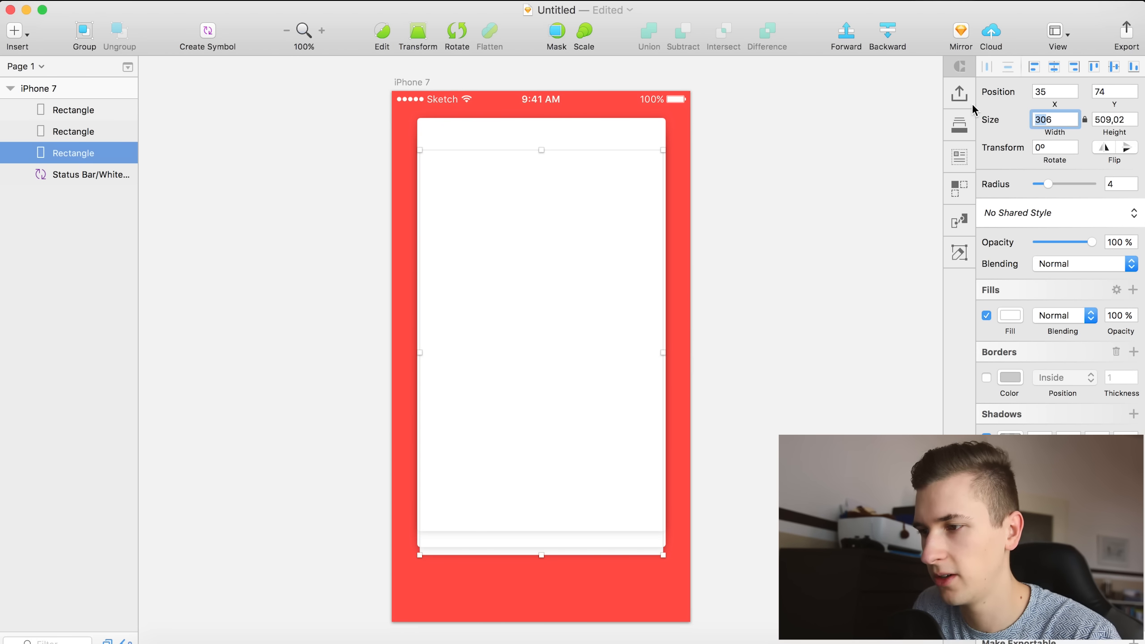
key(cmd+a)
text(300)
key(Return)
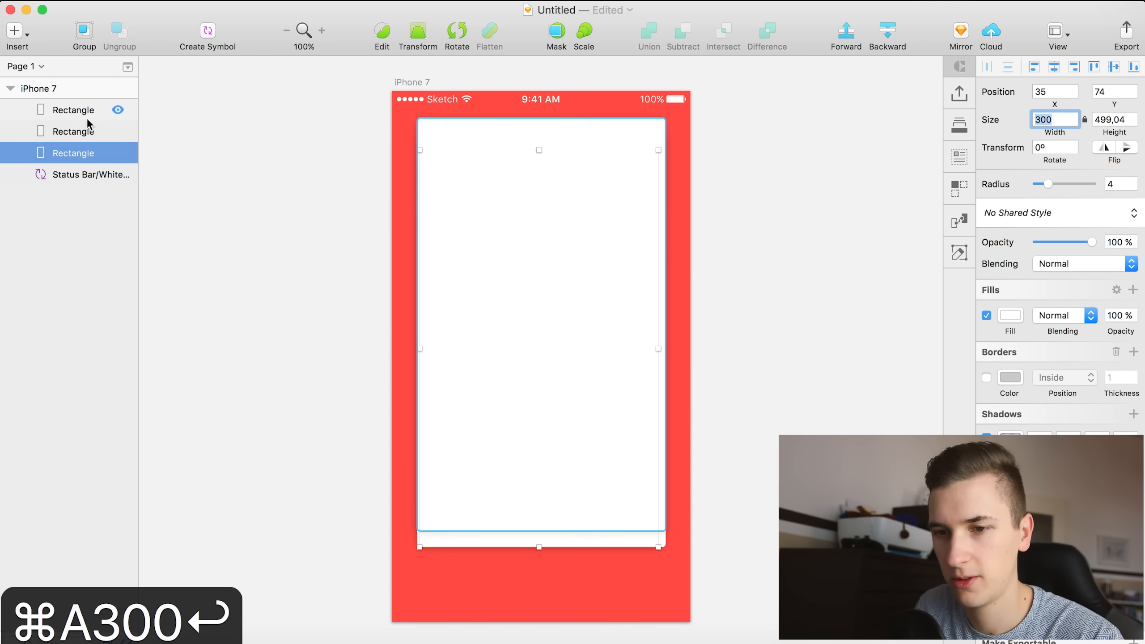
Lock the middle rectangle's proportions, set its width to 306 and center it horizontally on the artboard.
click(83, 131)
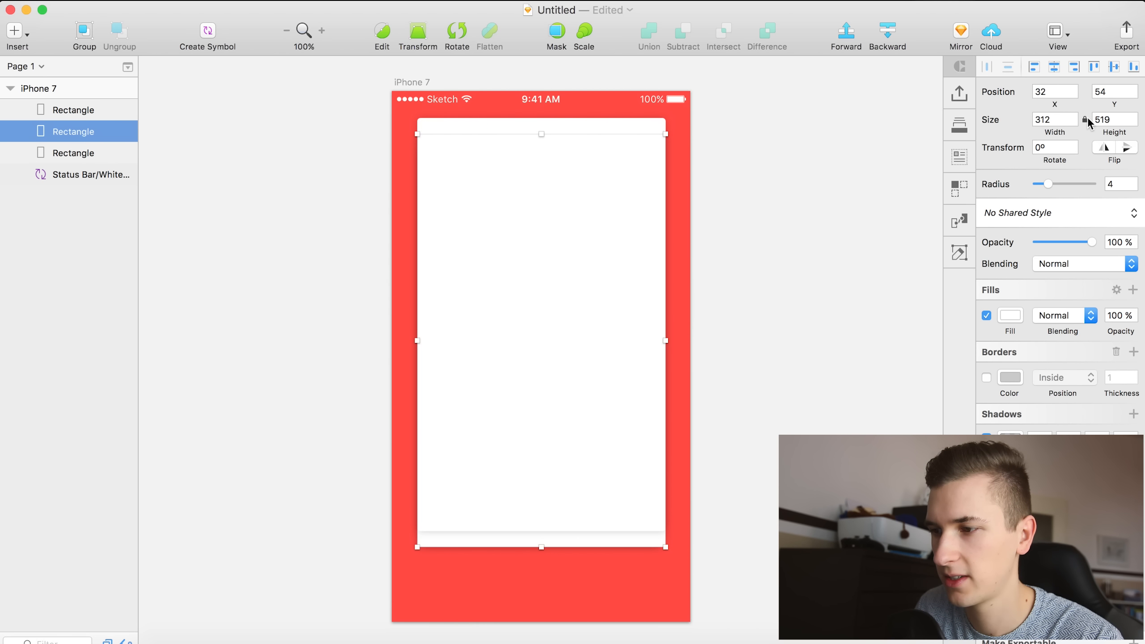
click(1046, 119)
text(306)
key(Return)
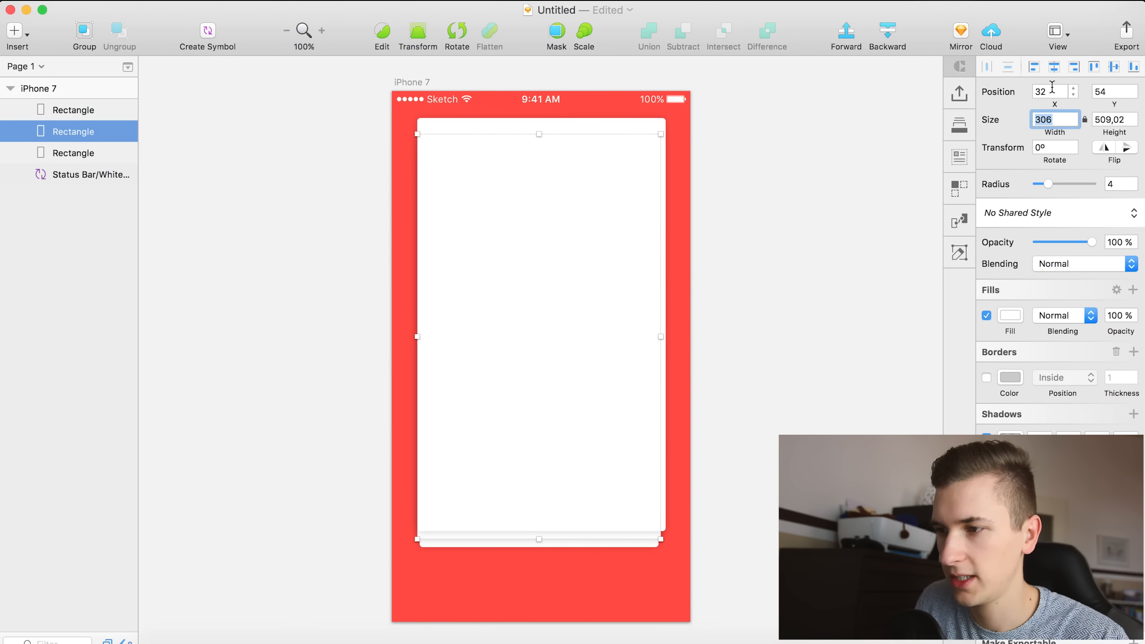
click(1053, 67)
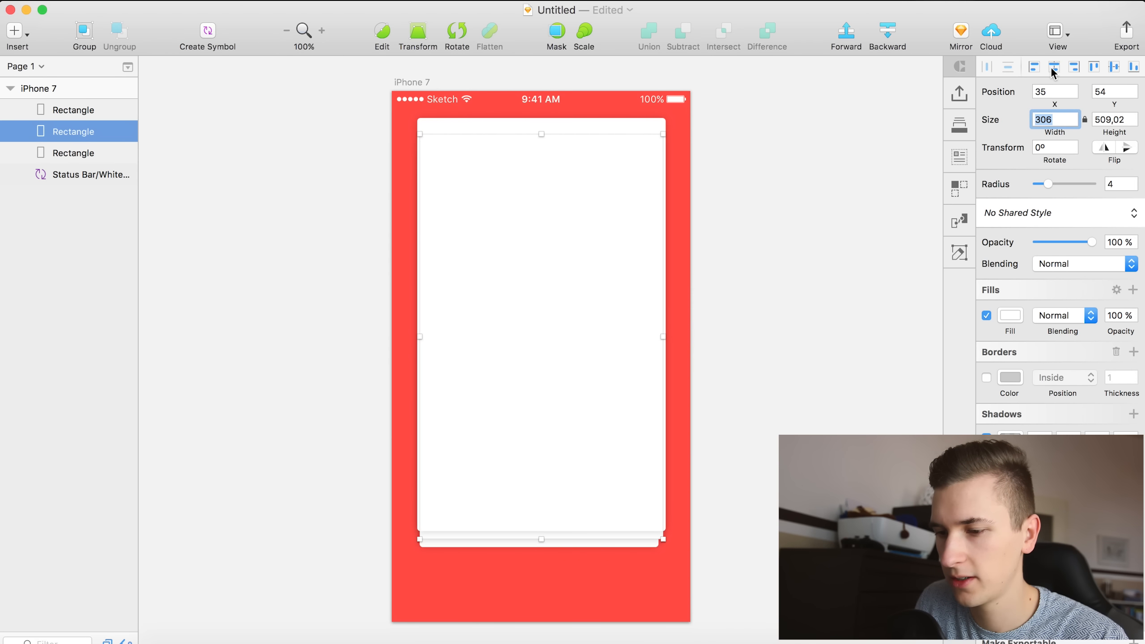
Center the back rectangle horizontally on the artboard.
click(83, 112)
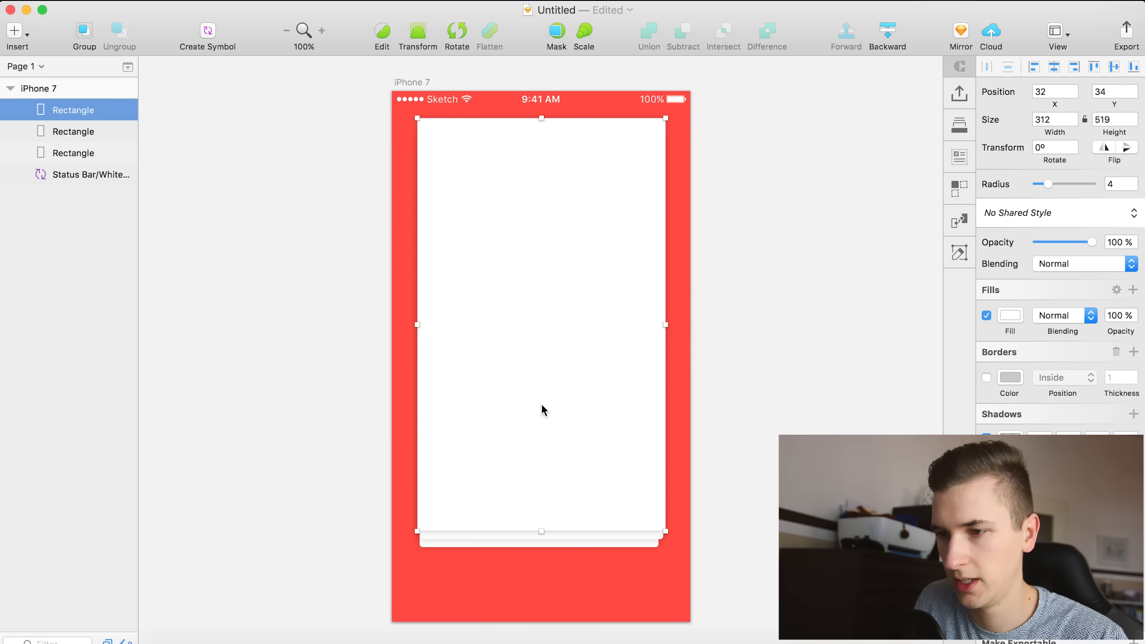
click(173, 392)
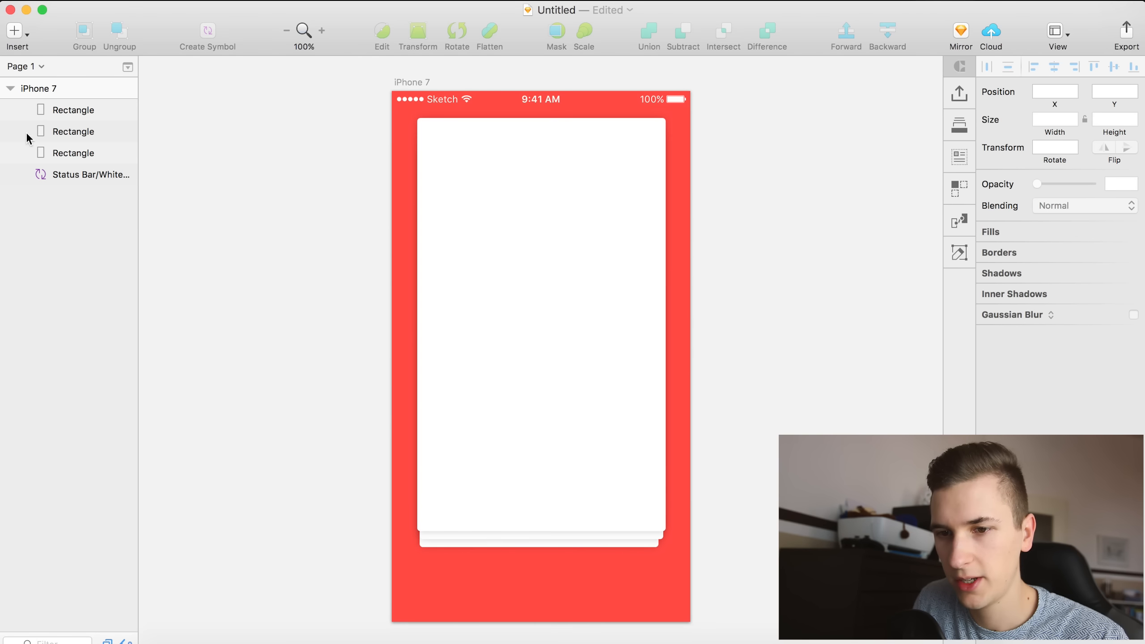
click(50, 145)
click(1055, 72)
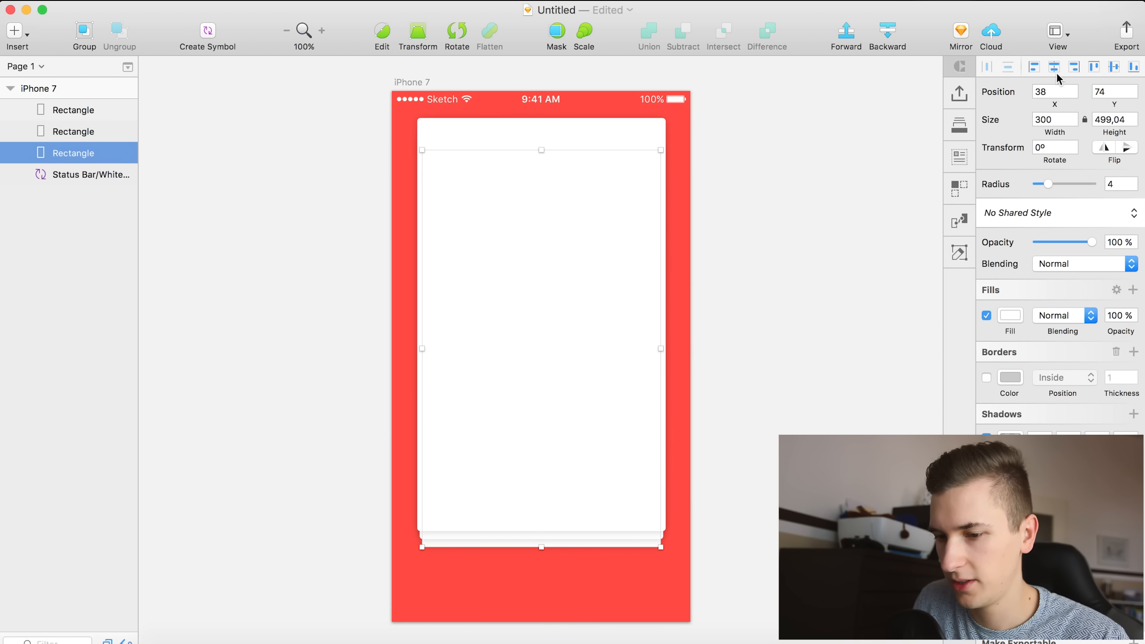
Set the back rectangle's width to 290, keeping its proportions.
click(1056, 120)
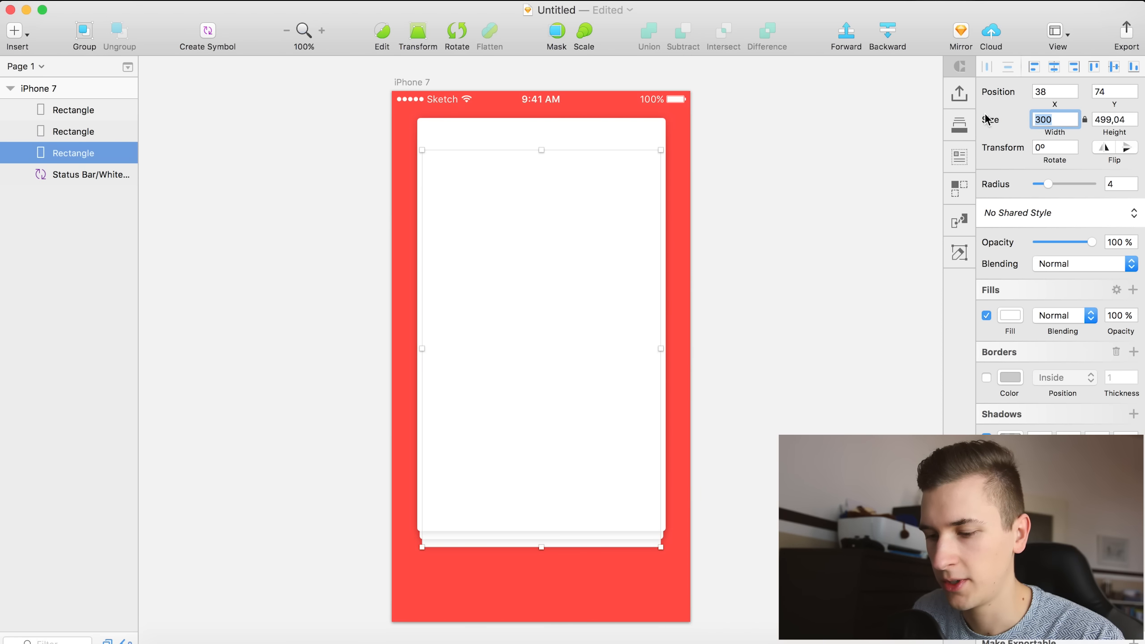
text(290)
click(44, 133)
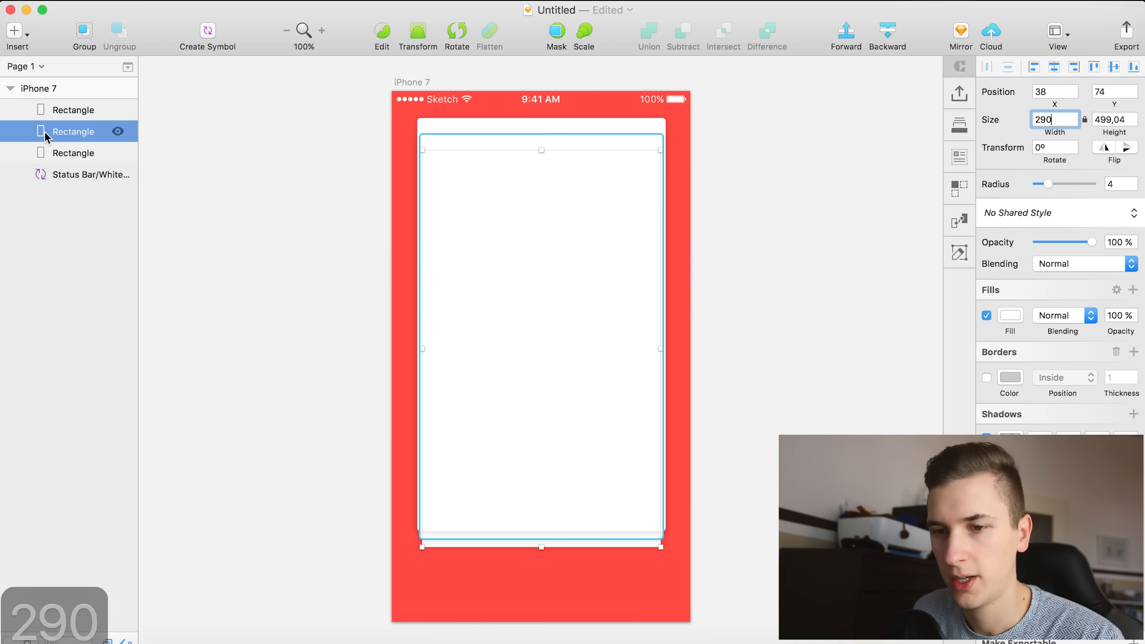
click(53, 151)
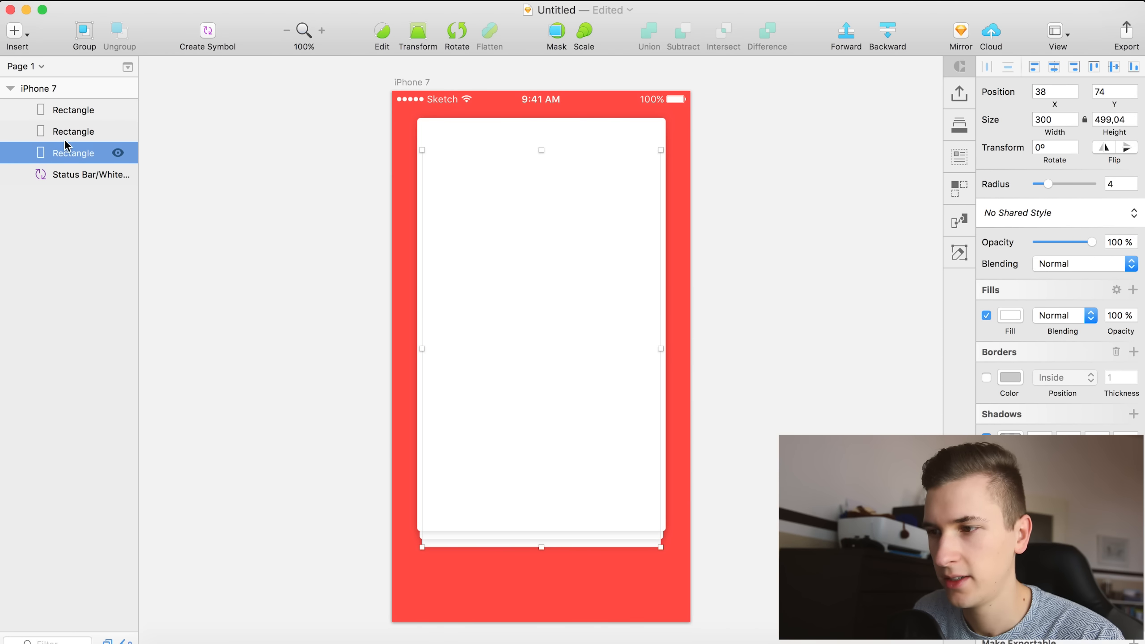
click(1042, 118)
text(290)
key(Return)
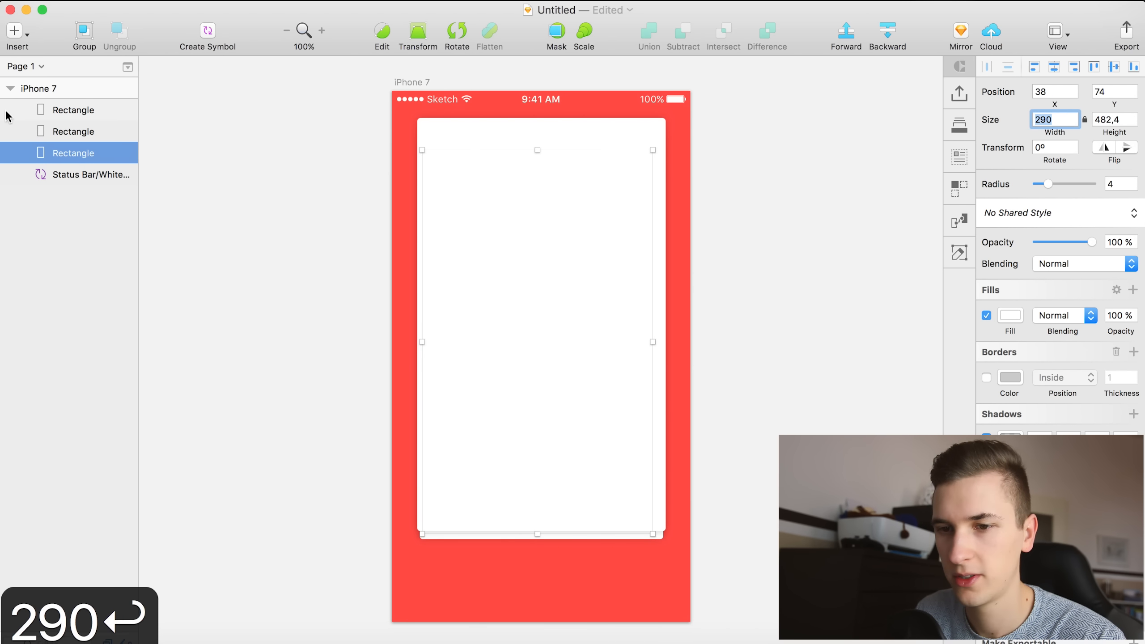
Set the middle rectangle's width to 300, keeping its proportions, and center both it and the back rectangle horizontally.
click(118, 131)
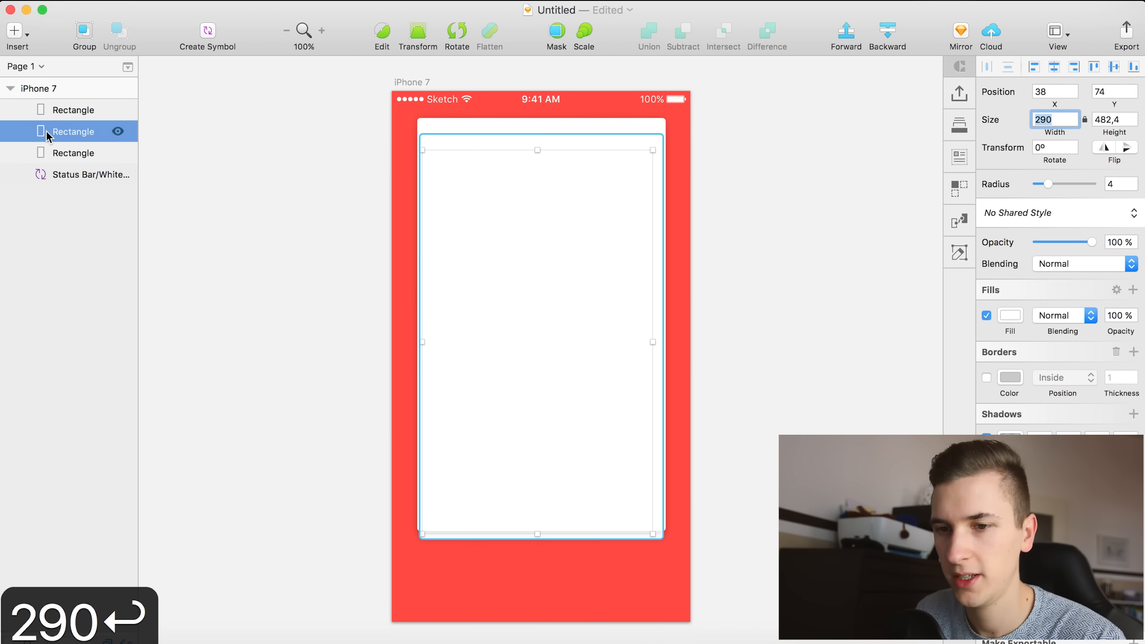
click(1042, 119)
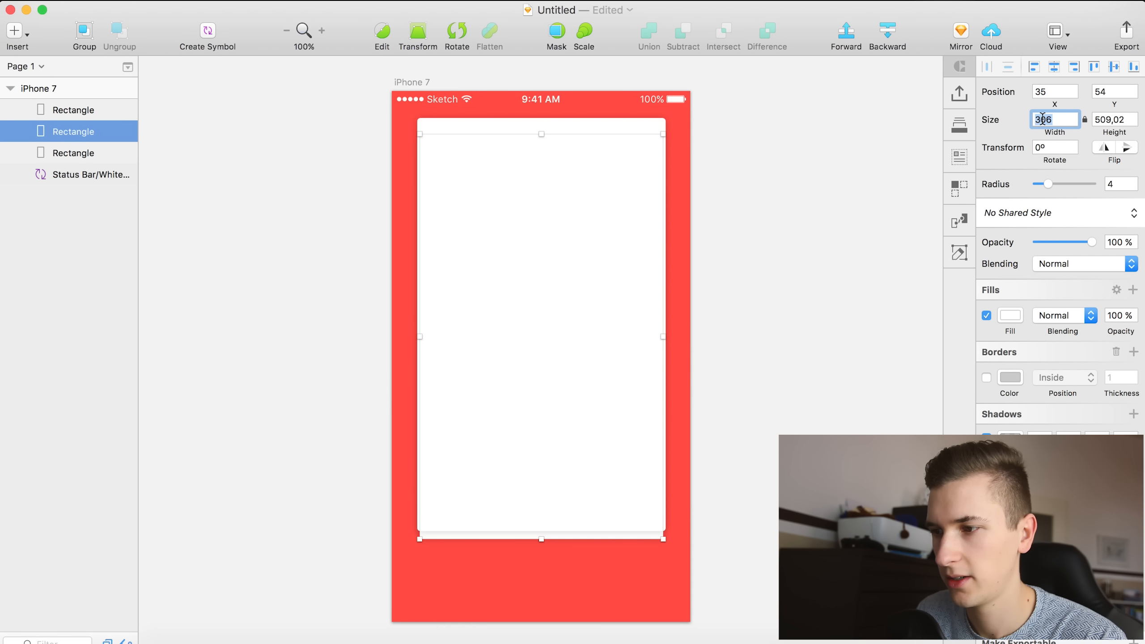
text(300)
key(Return)
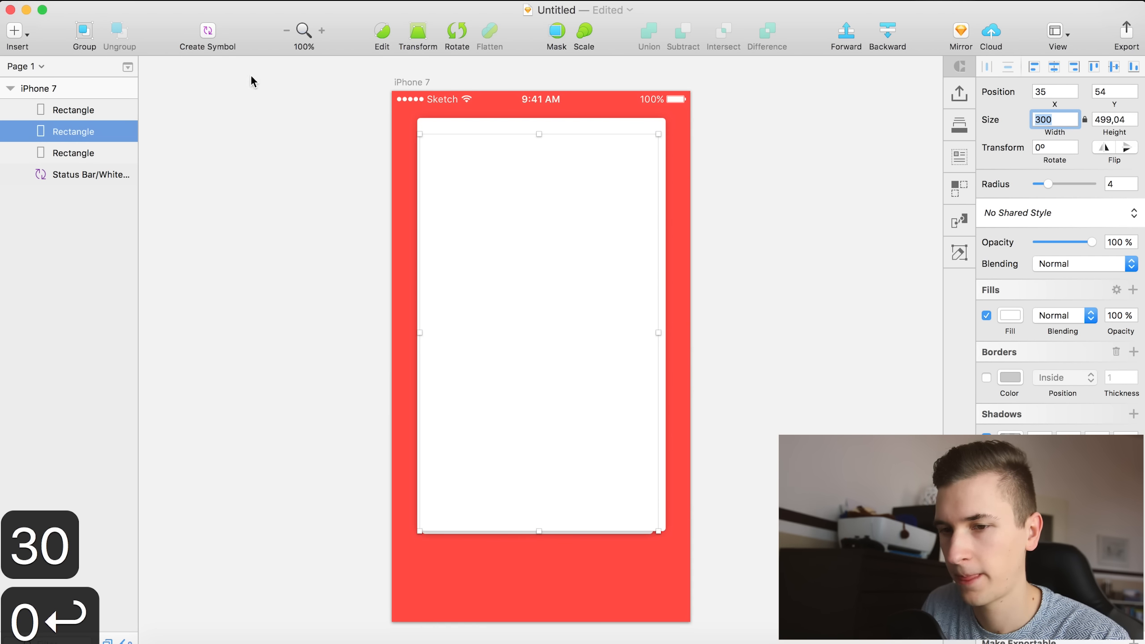
click(1054, 66)
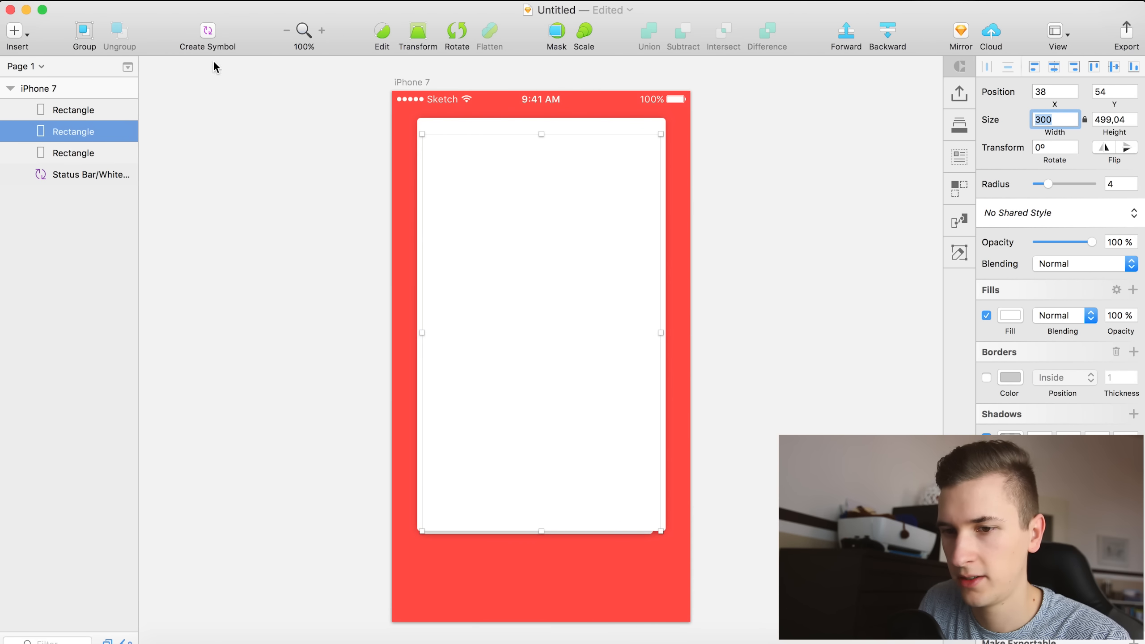
click(72, 147)
click(1052, 69)
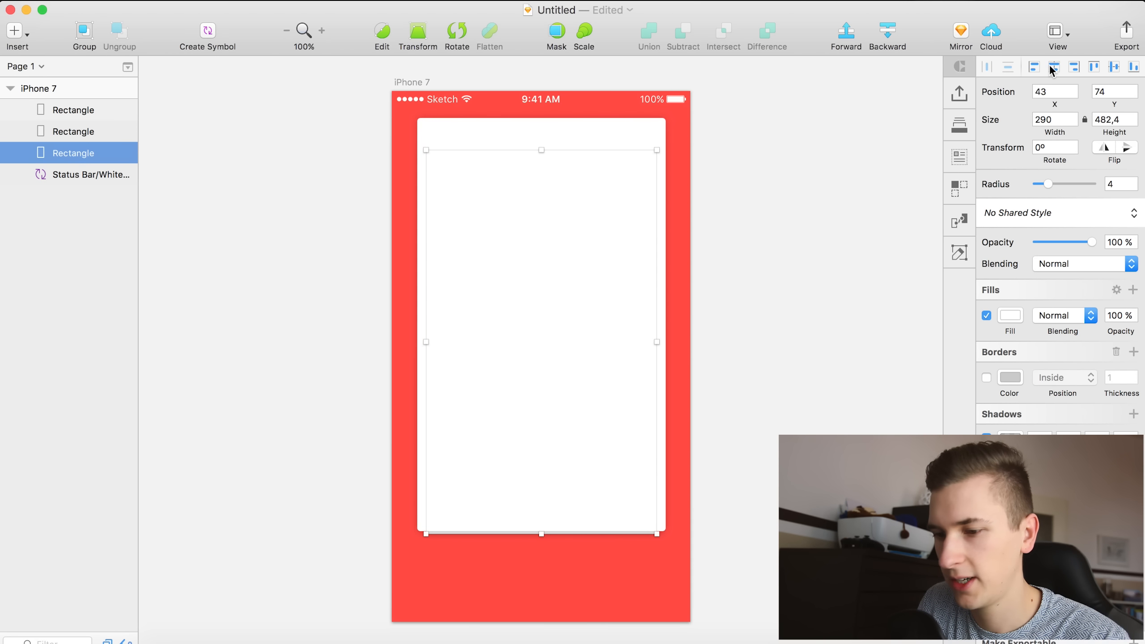
Shift the middle and front rectangles upward so the lower edges of the rectangles behind peek out in steps.
click(45, 136)
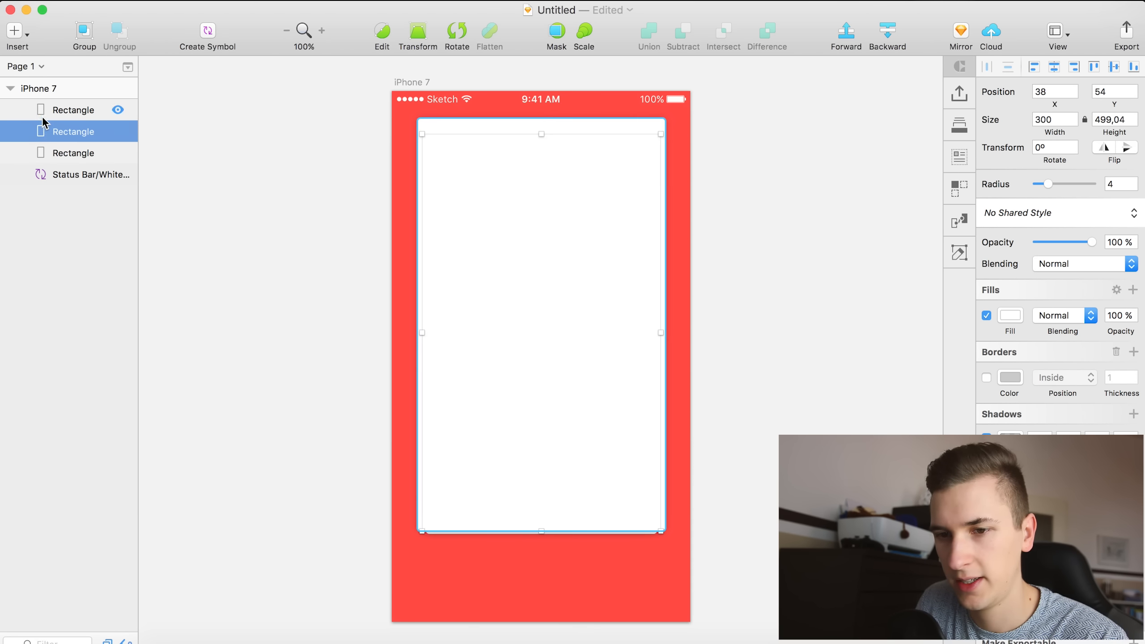
click(42, 117)
key(shift+Up)
key(shift+Up)
click(47, 123)
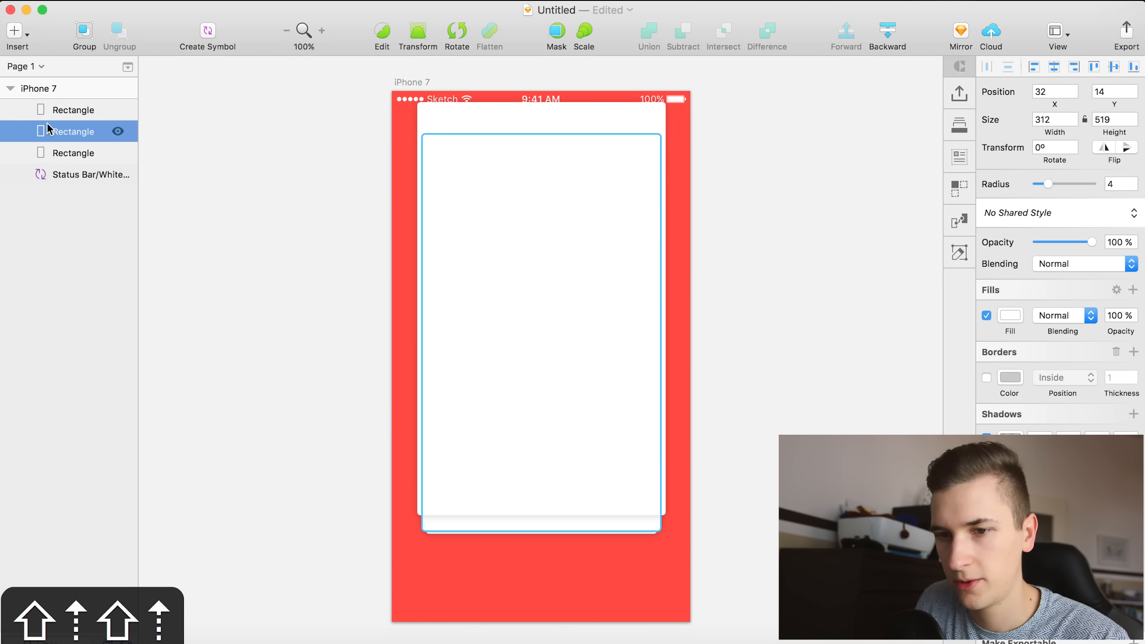
key(shift+Up)
key(shift+Up)
click(46, 110)
key(shift+Up)
key(shift+Up)
key(shift+Up)
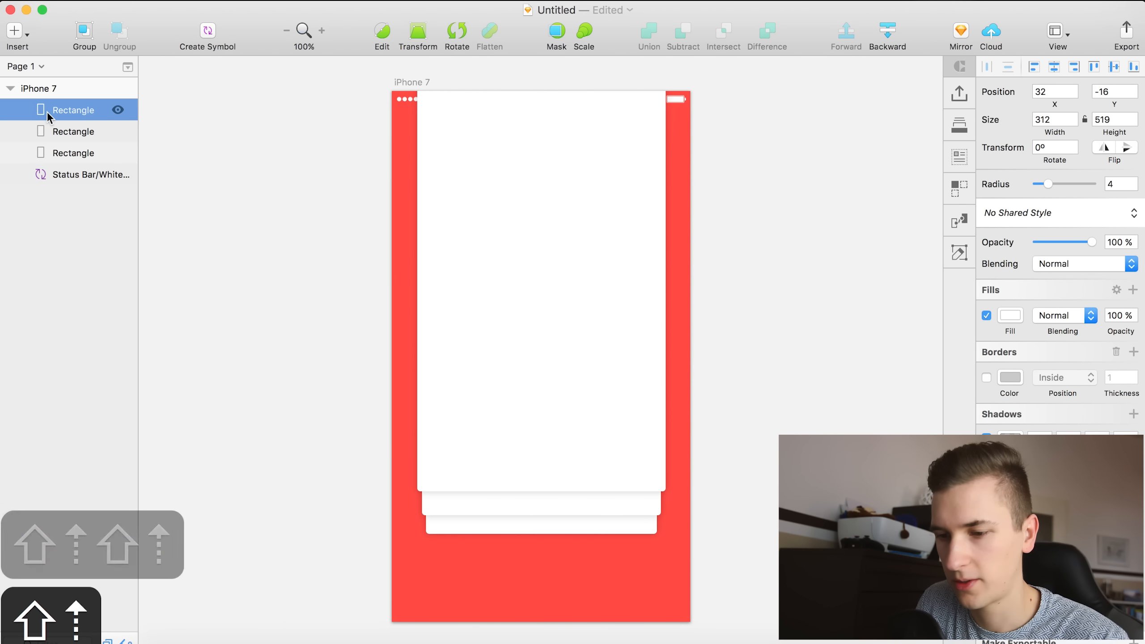
key(Down)
key(Down)
Move all three rectangles down together below the status bar, placing the front one at Y 56.
shift+click(70, 152)
key(shift+Down)
key(shift+Down)
key(shift+Down)
key(shift+Down)
key(shift+Down)
key(shift+Down)
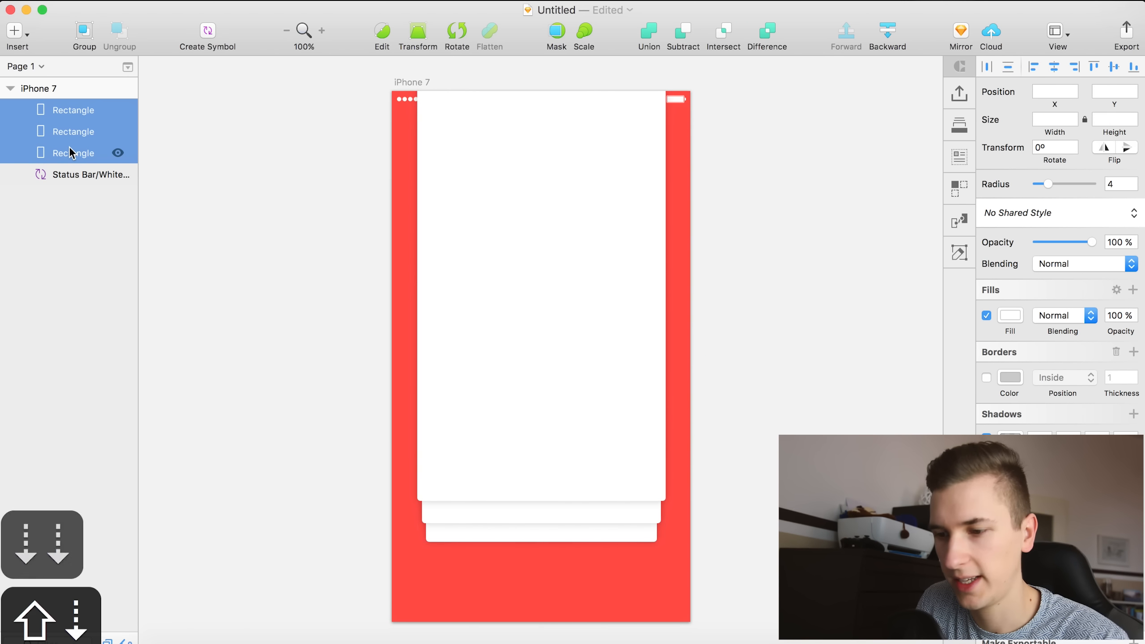
key(shift+Down)
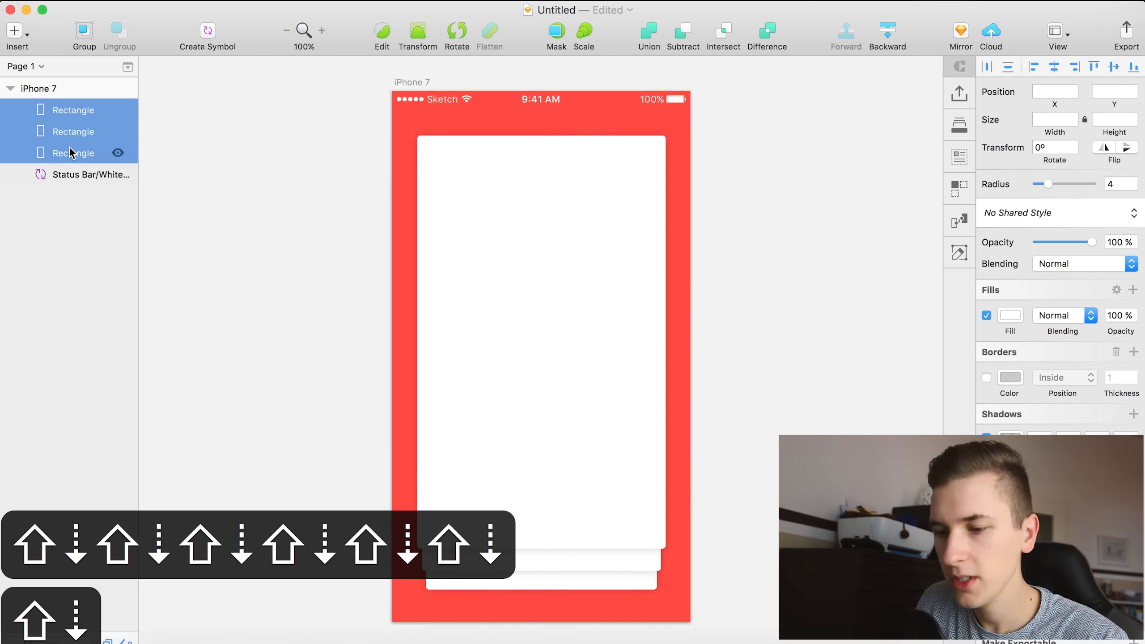
click(69, 215)
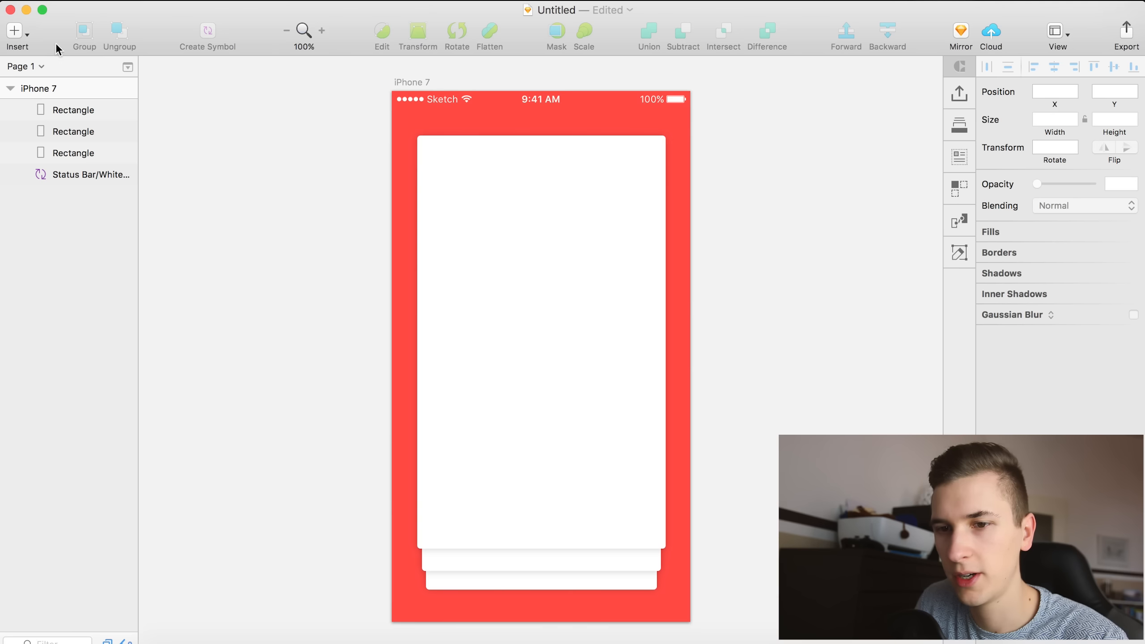
Tighten the stack by moving the front rectangle down to Y 66 and the back rectangle up to Y 136.
click(69, 110)
key(shift+Down)
click(81, 147)
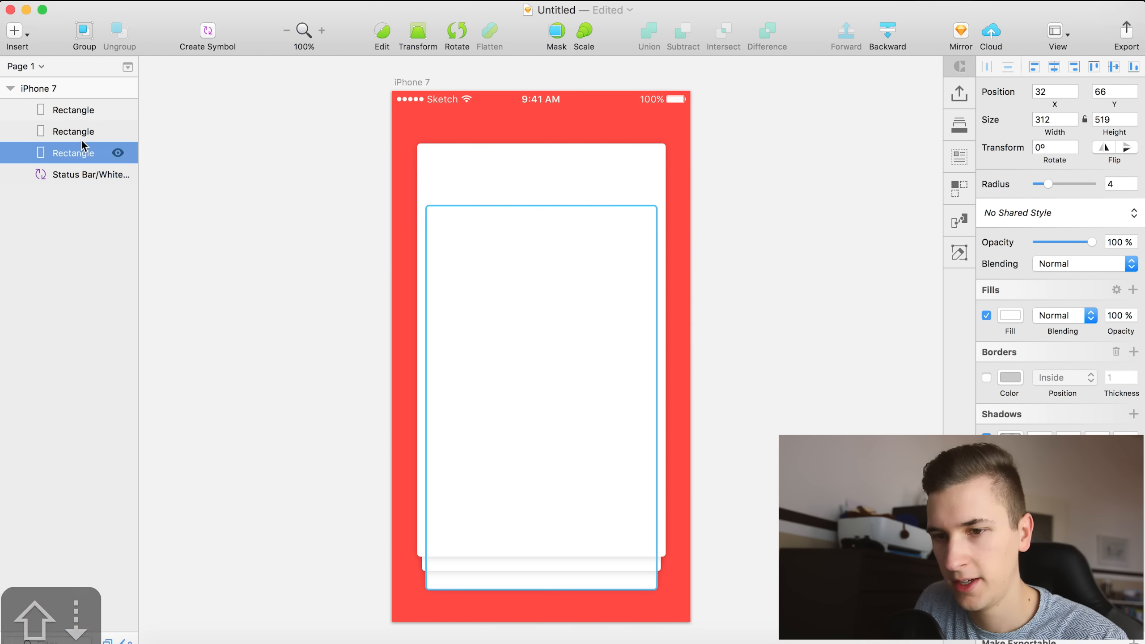
key(shift+Up)
key(Down)
key(Down)
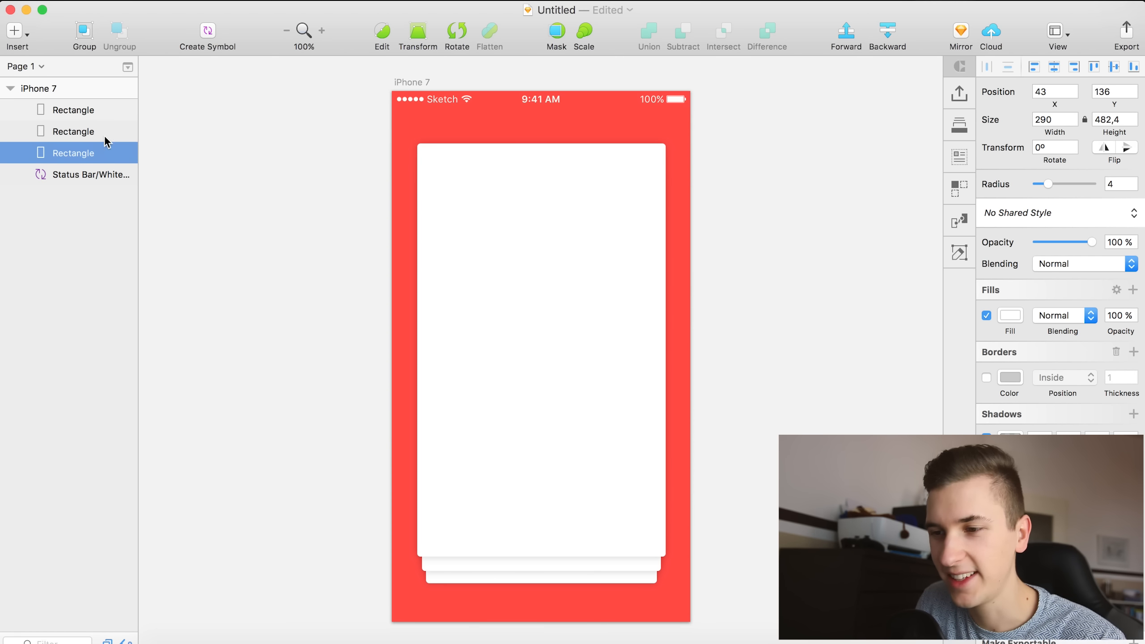
click(124, 292)
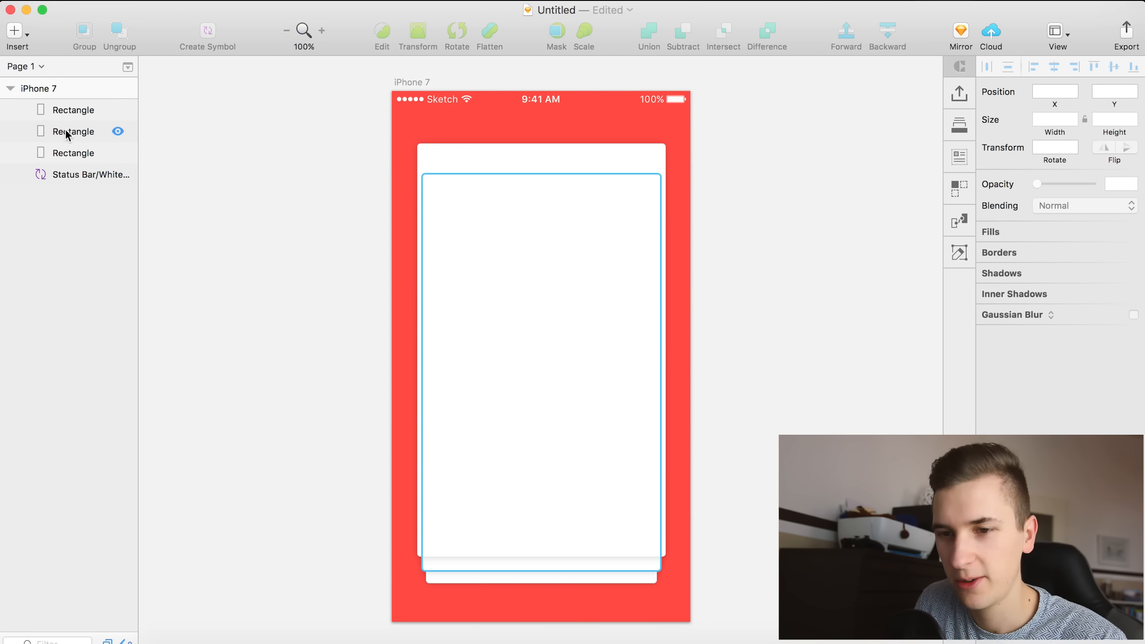
Group the three rectangles and name the group "cards".
click(64, 110)
shift+click(64, 158)
key(super+g)
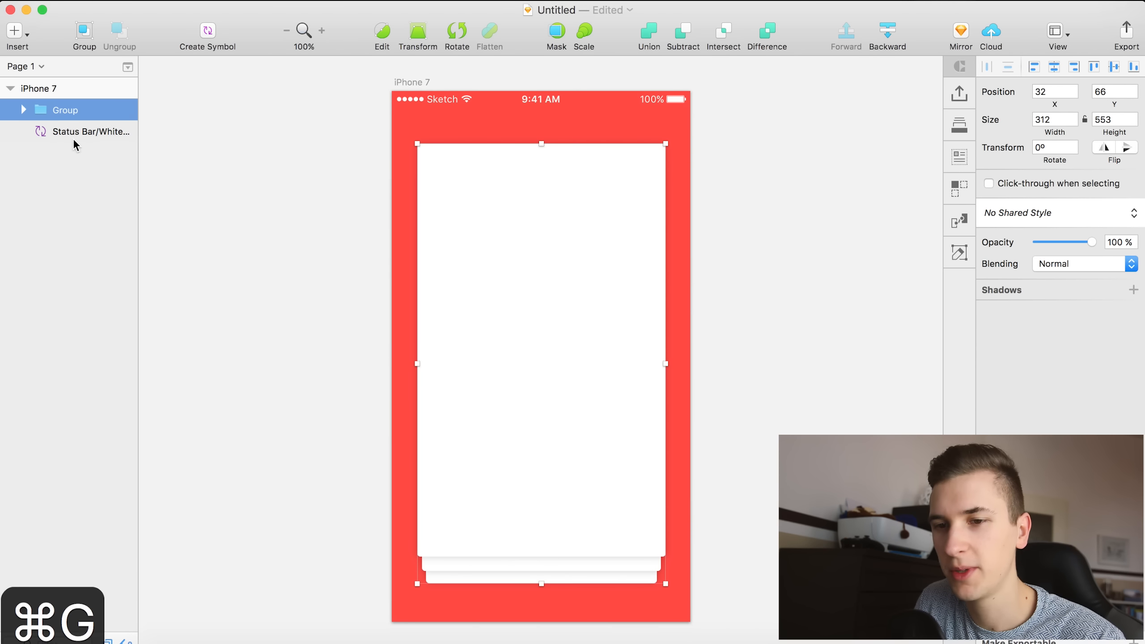
double_click(70, 109)
text(cards)
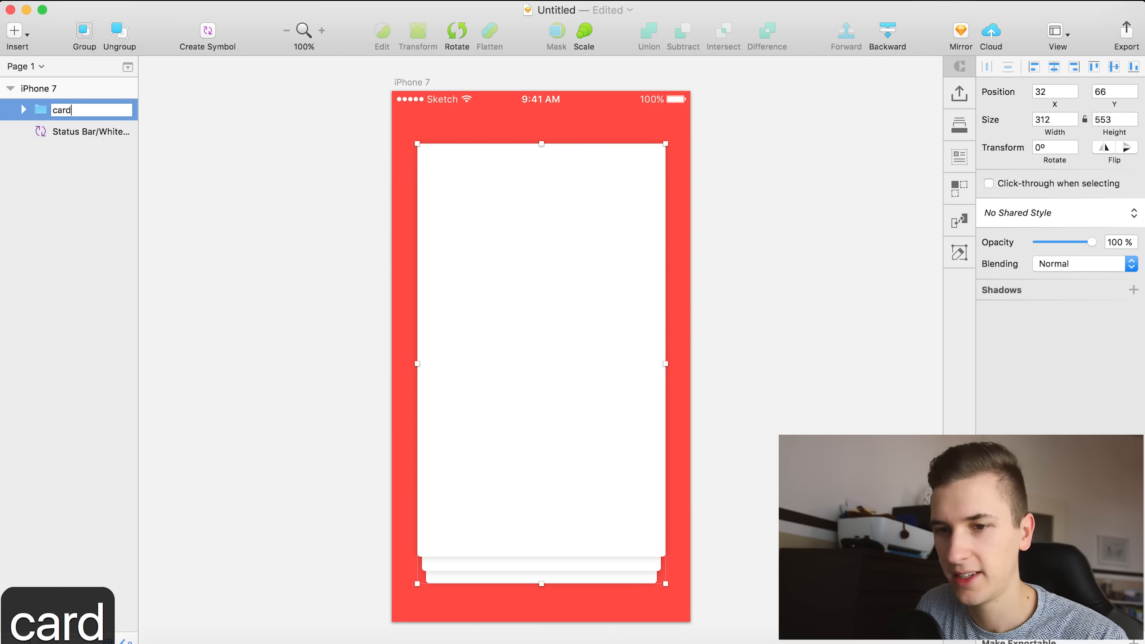
key(Return)
Rename each of the three rectangles inside the cards group to "card".
click(24, 110)
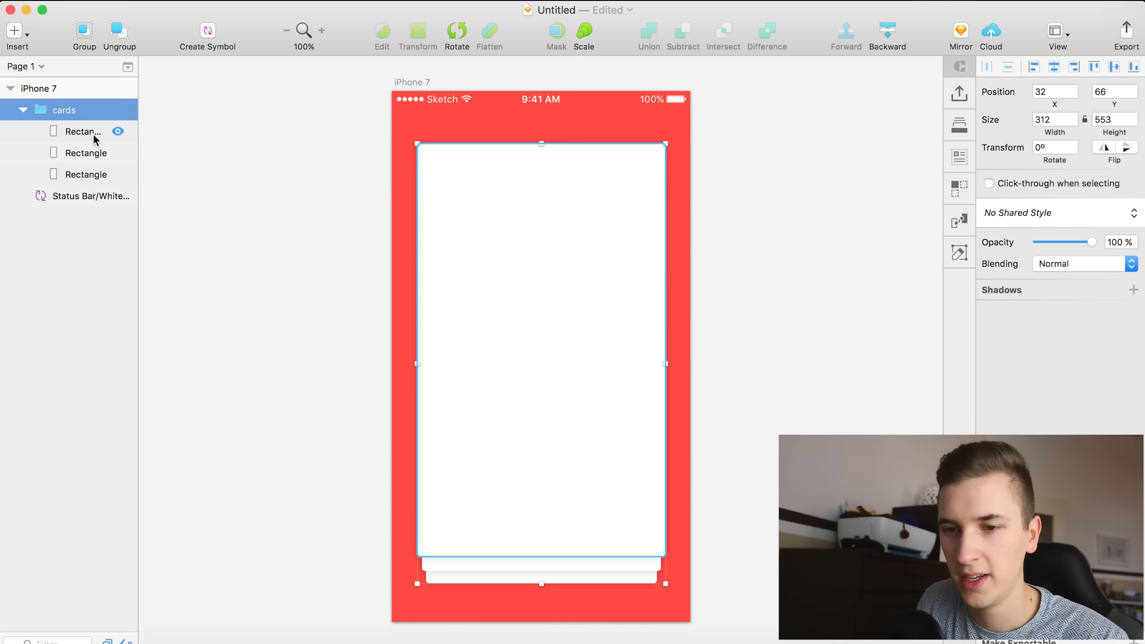
click(90, 136)
double_click(90, 132)
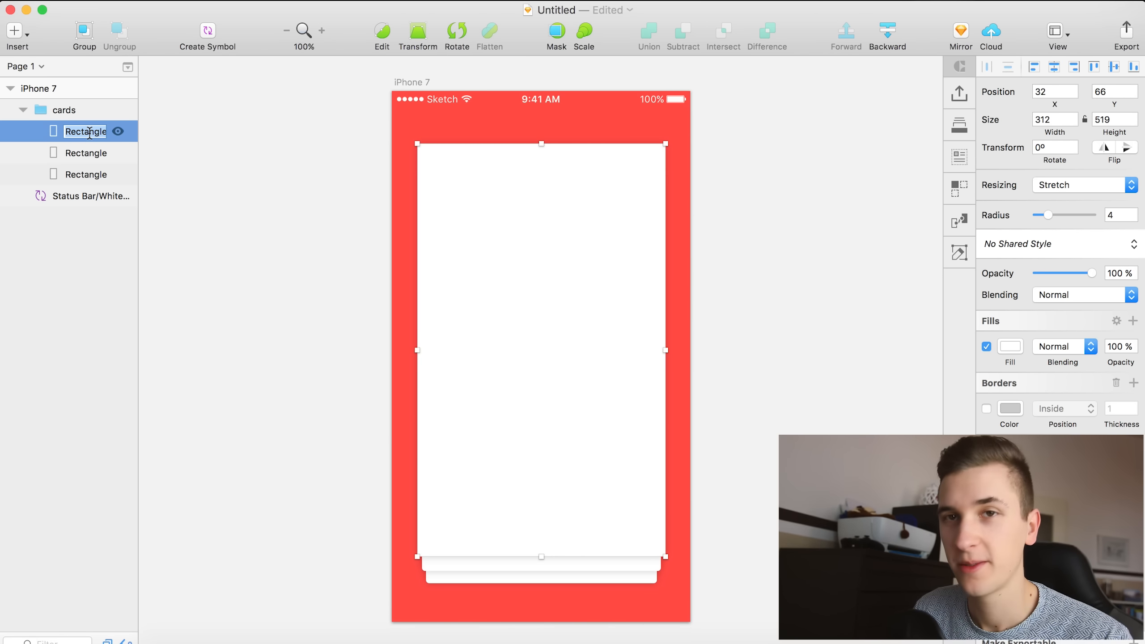
text(c)
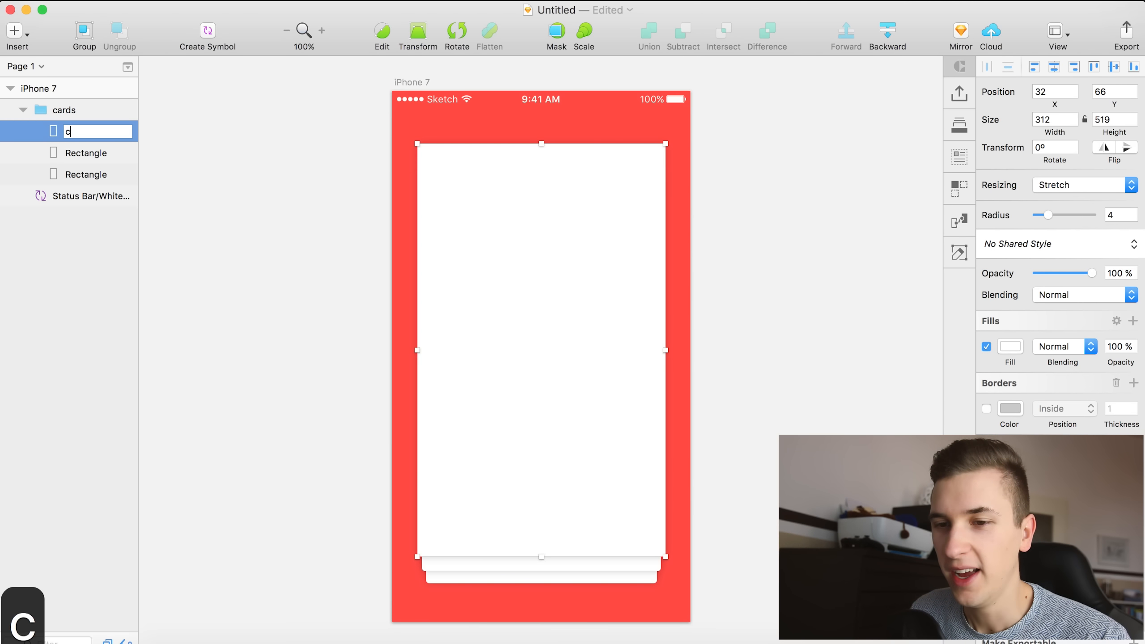
text(ard)
key(Return)
double_click(101, 155)
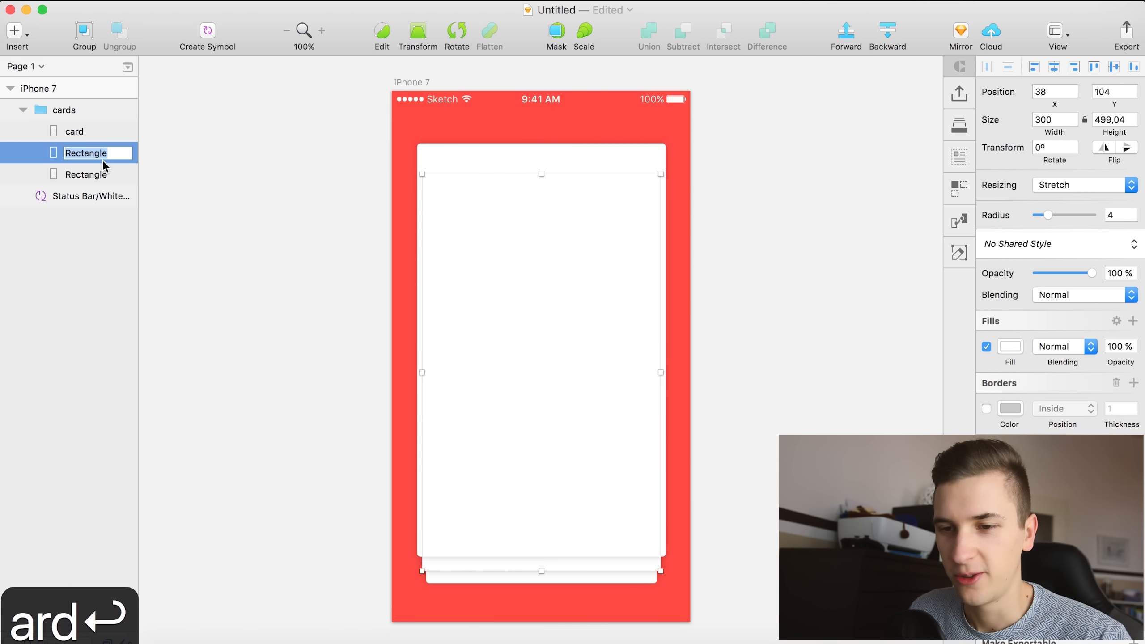
text(card)
key(Return)
double_click(95, 175)
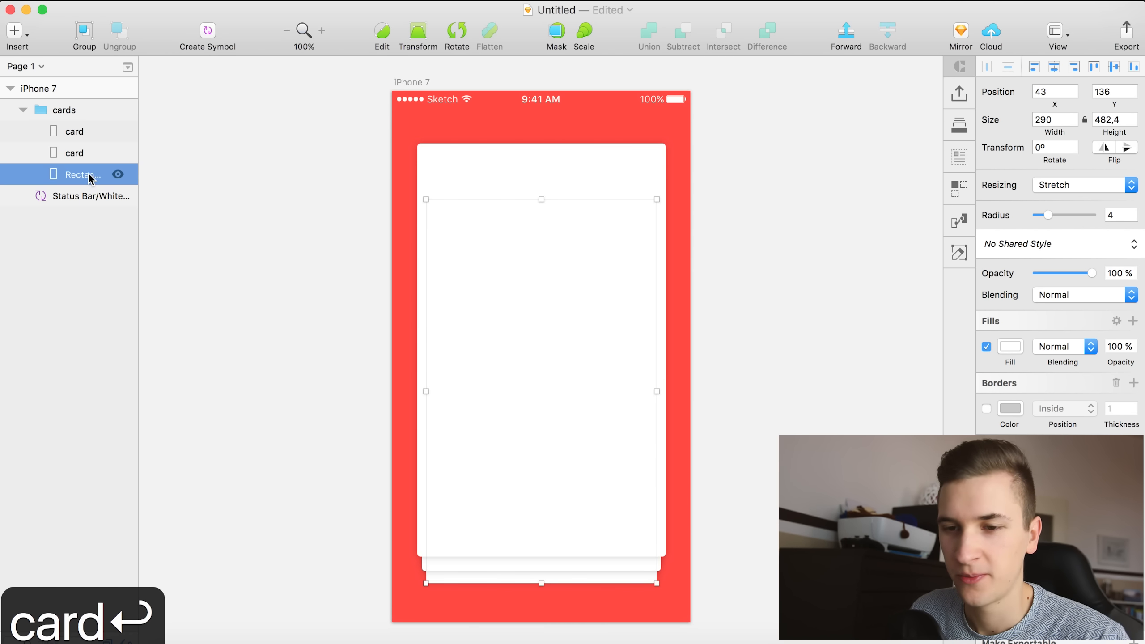
text(card)
key(Return)
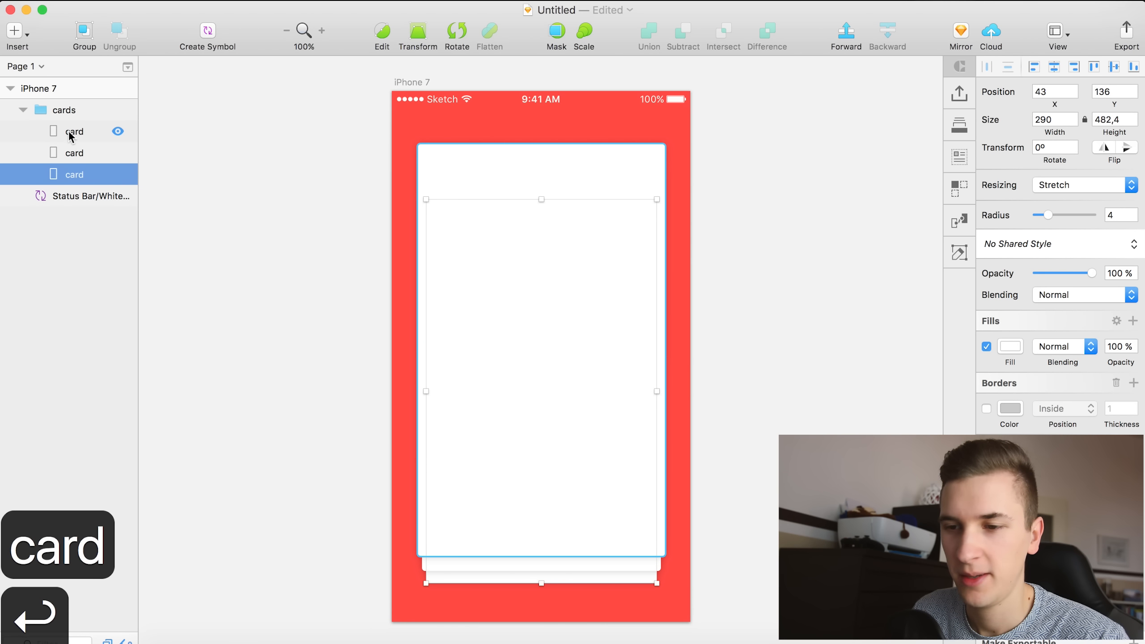
Put the topmost card into its own group named "front card".
click(70, 132)
key(cmd+g)
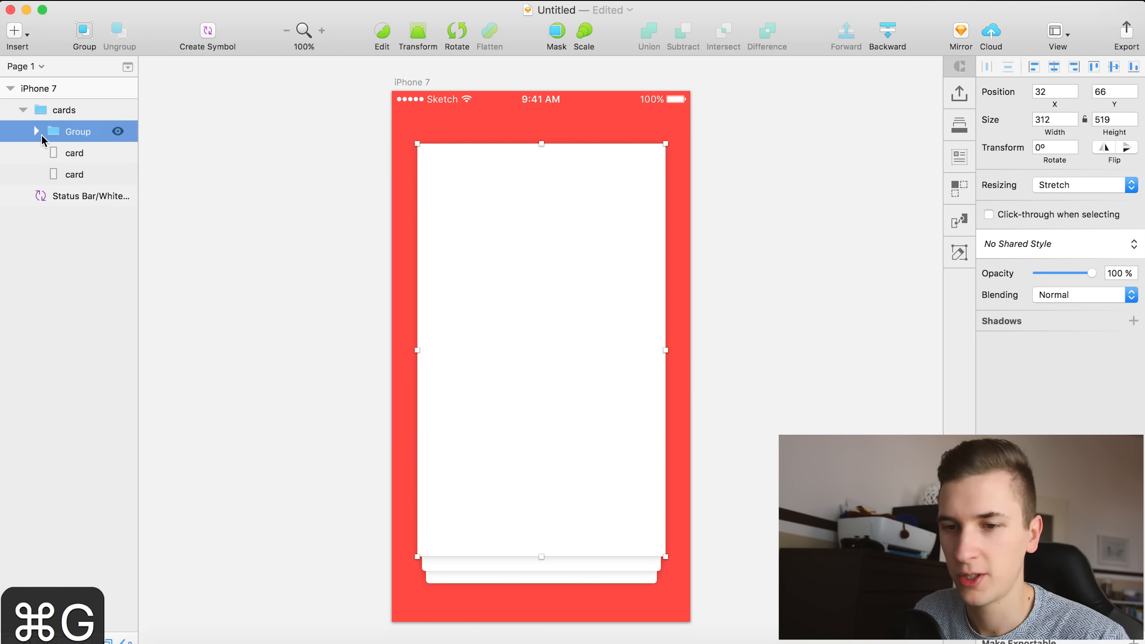
click(38, 132)
double_click(74, 131)
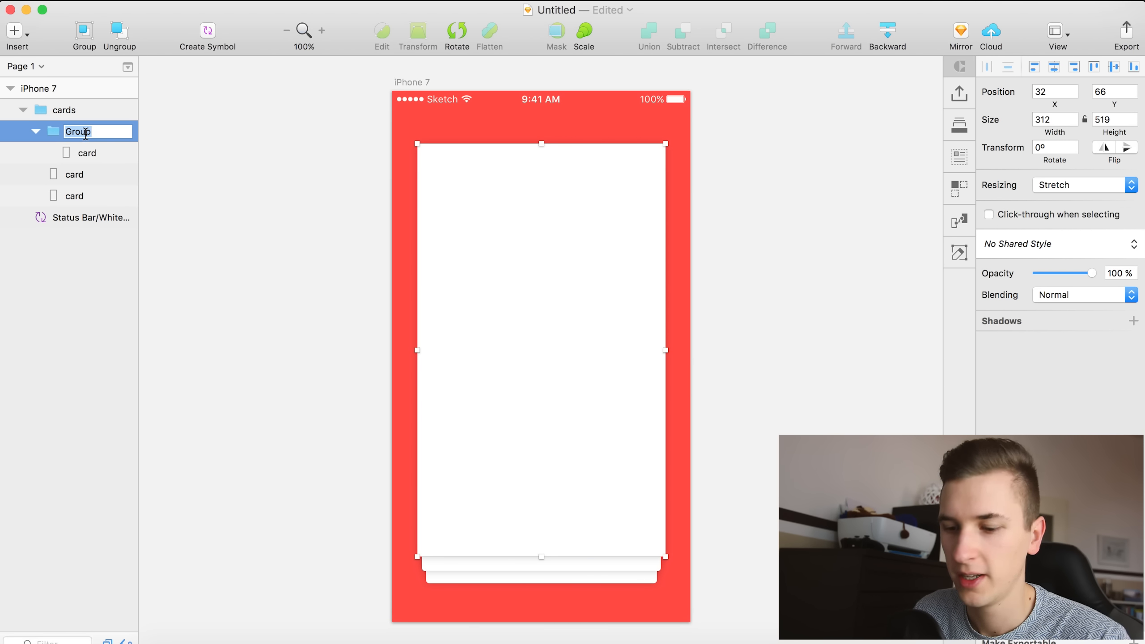
text(front card)
key(Return)
Draw a rectangle about 336 by 381 over the front card's upper part and use the card shape as its mask.
click(83, 156)
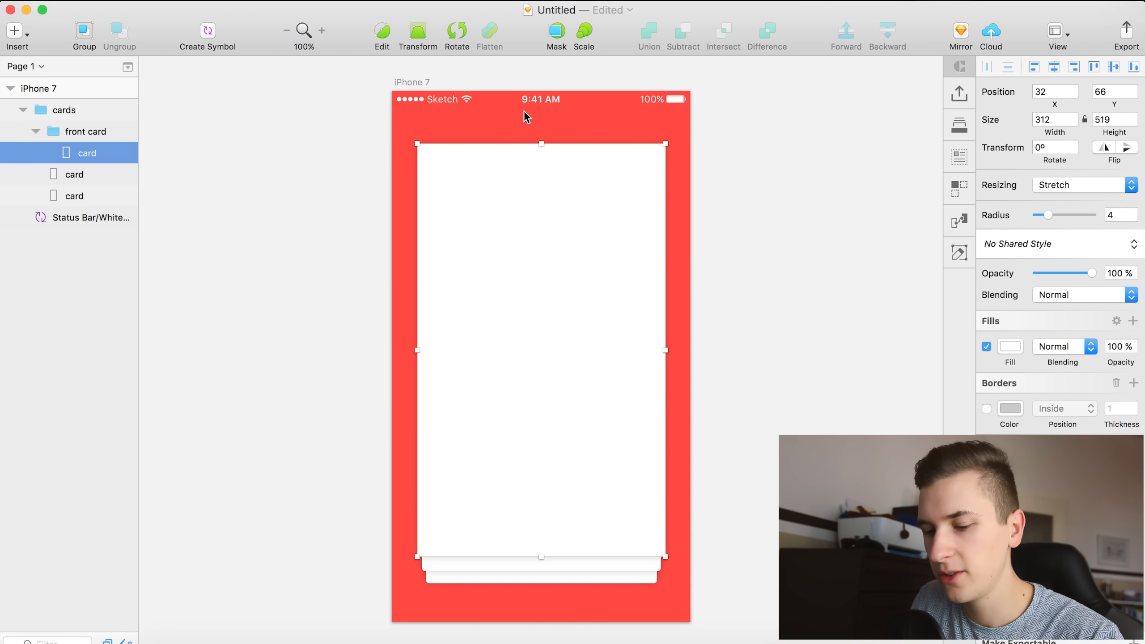
key(r)
drag(404, 133, 672, 437)
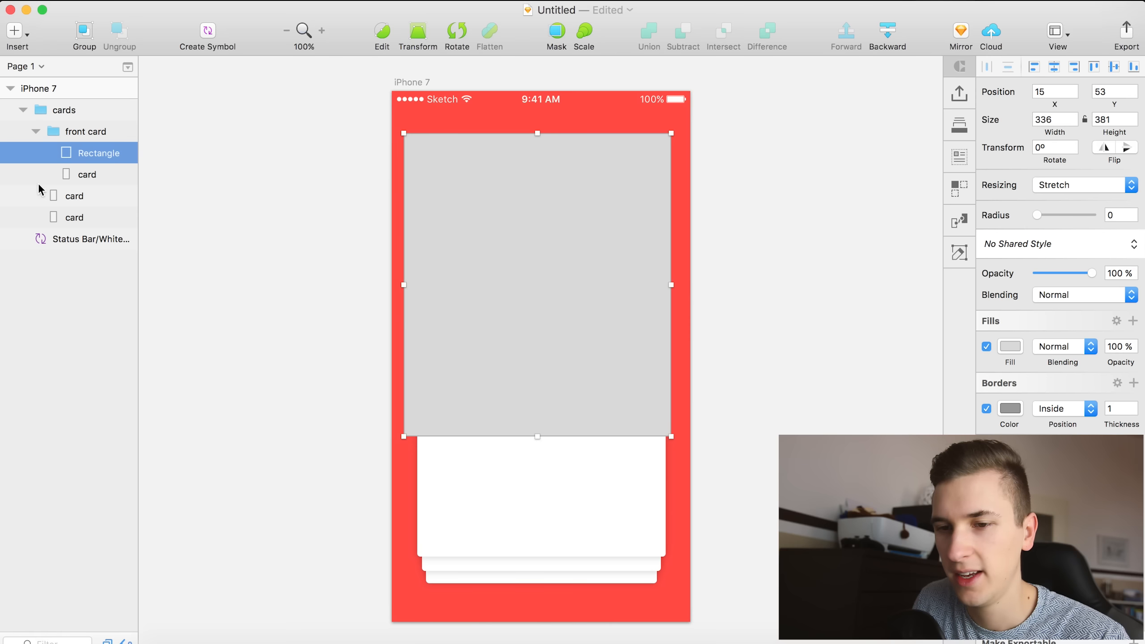
right_click(58, 174)
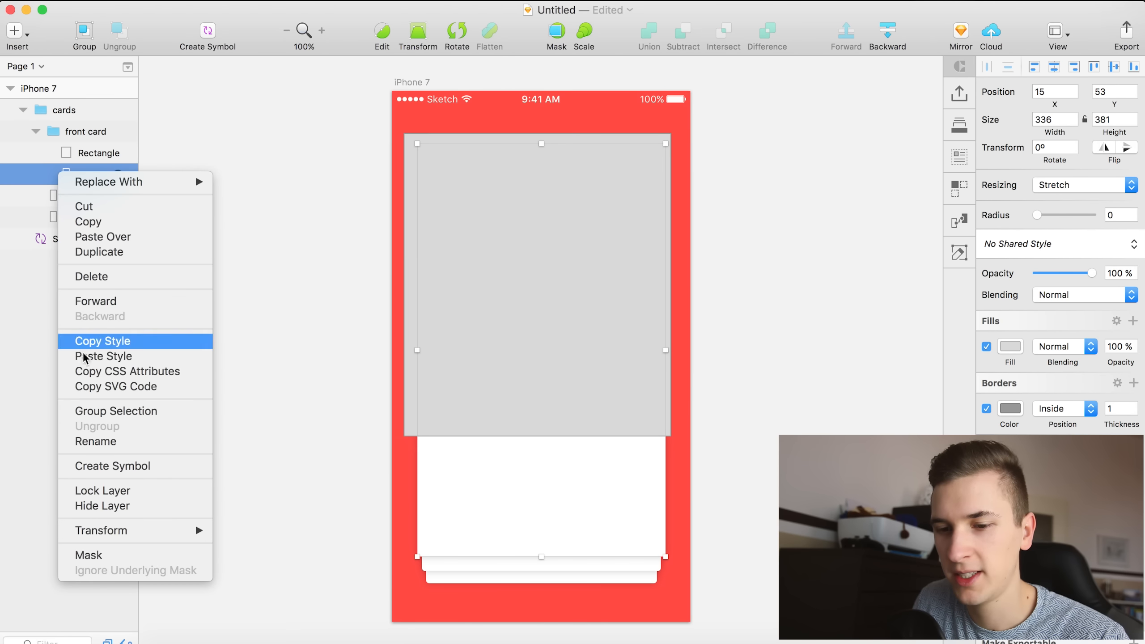
click(90, 555)
Fill the masked rectangle with the artboard's background red, FF4C44, and remove its border.
click(539, 157)
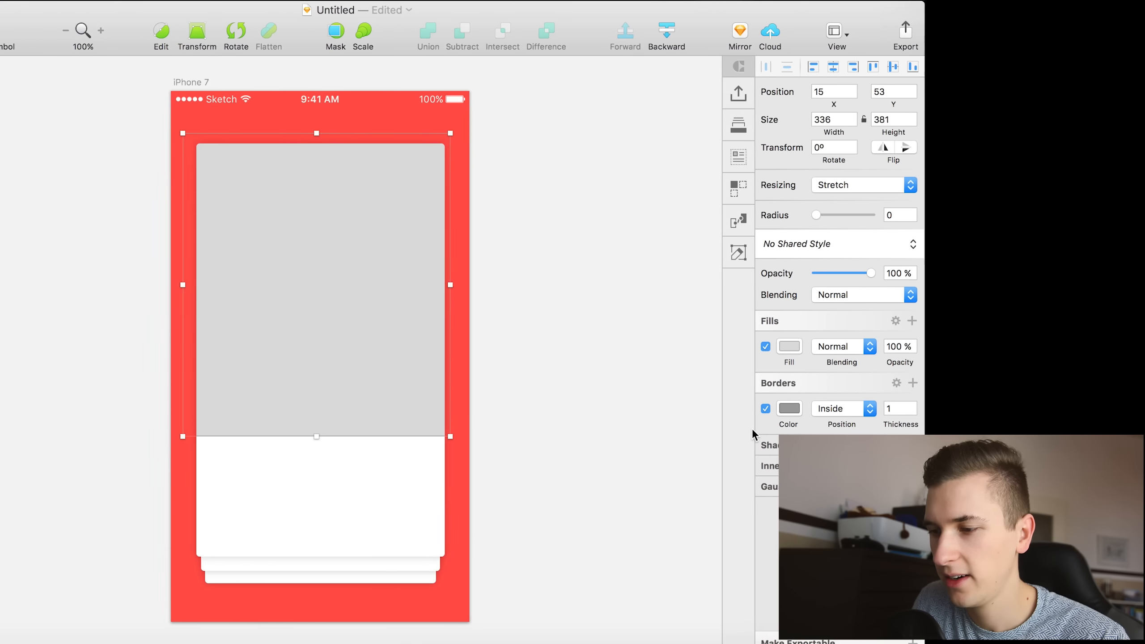
click(1011, 347)
click(617, 527)
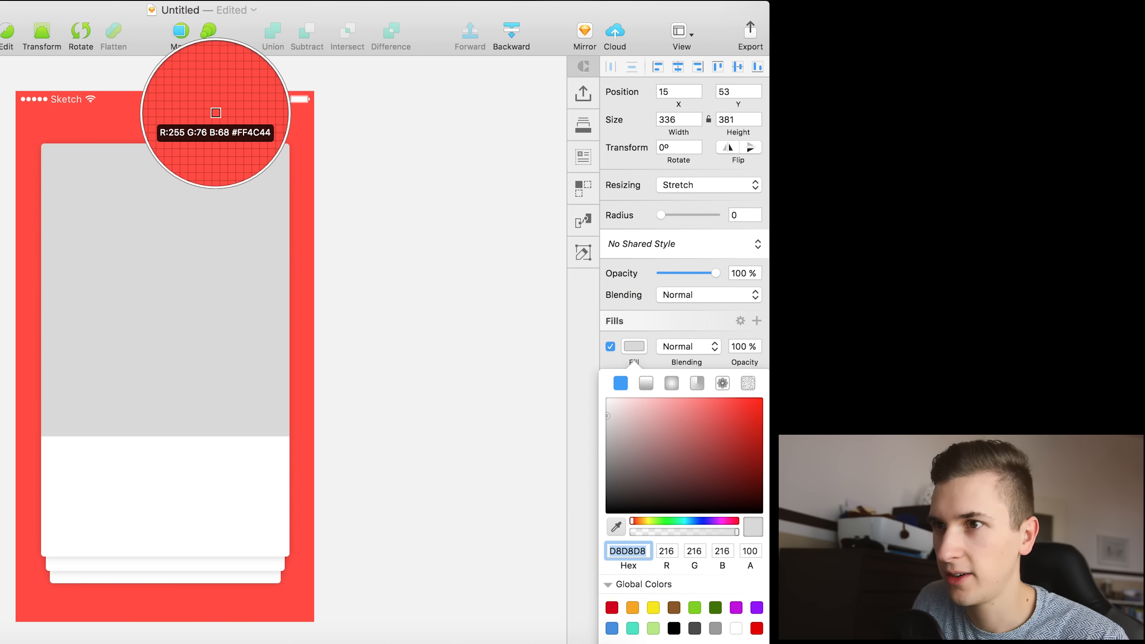
click(216, 112)
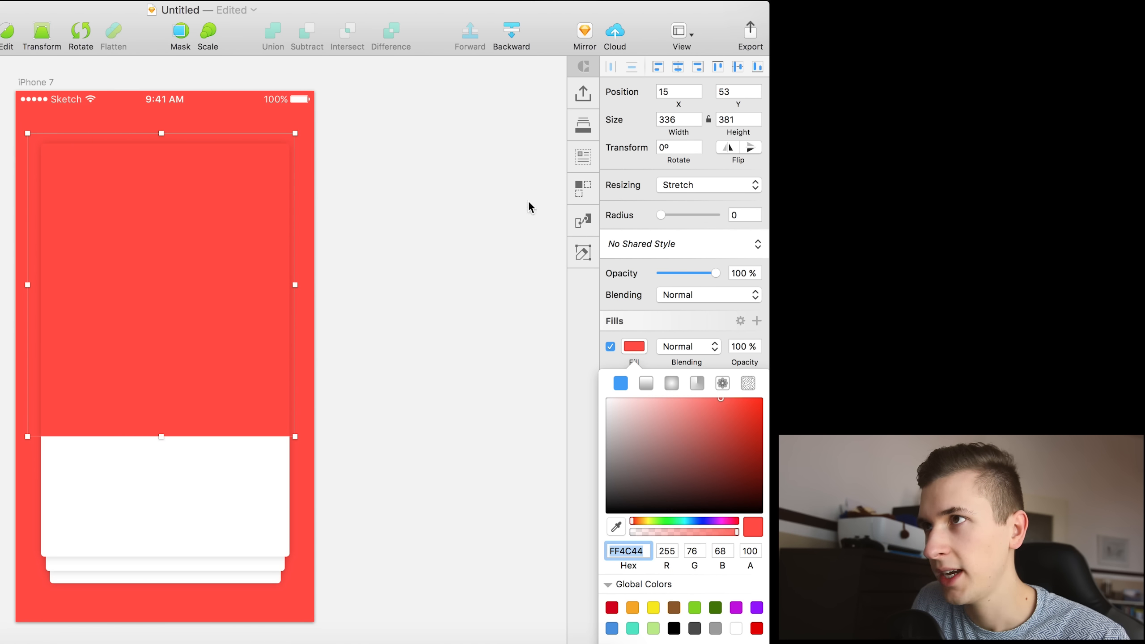
key(Escape)
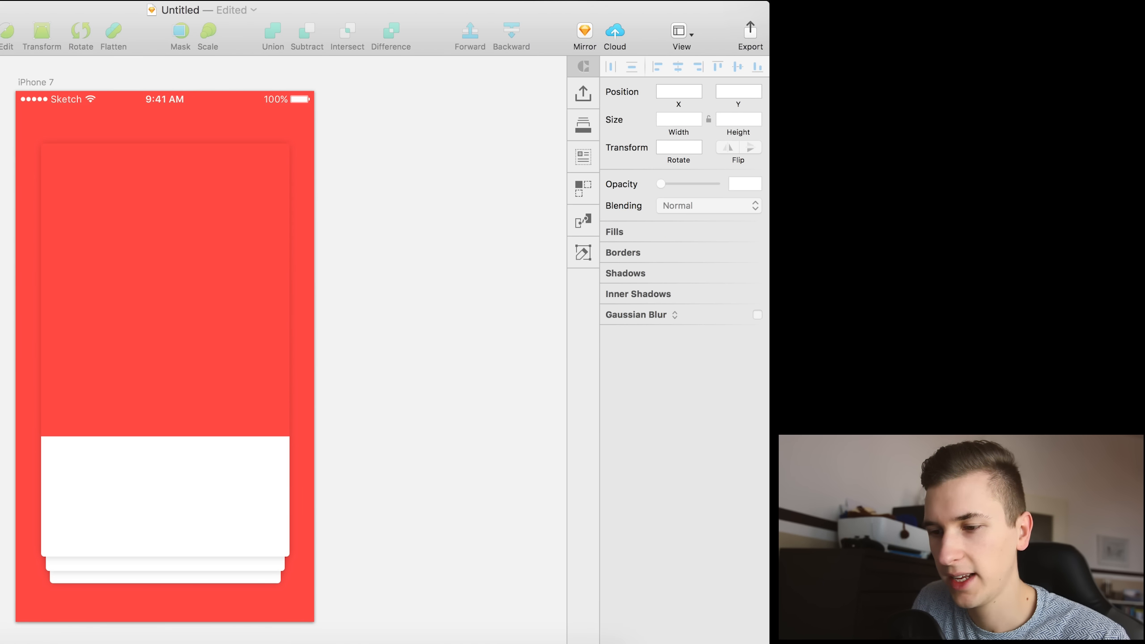
Lighten the masked rectangle's red fill so it stands out from the background.
click(289, 221)
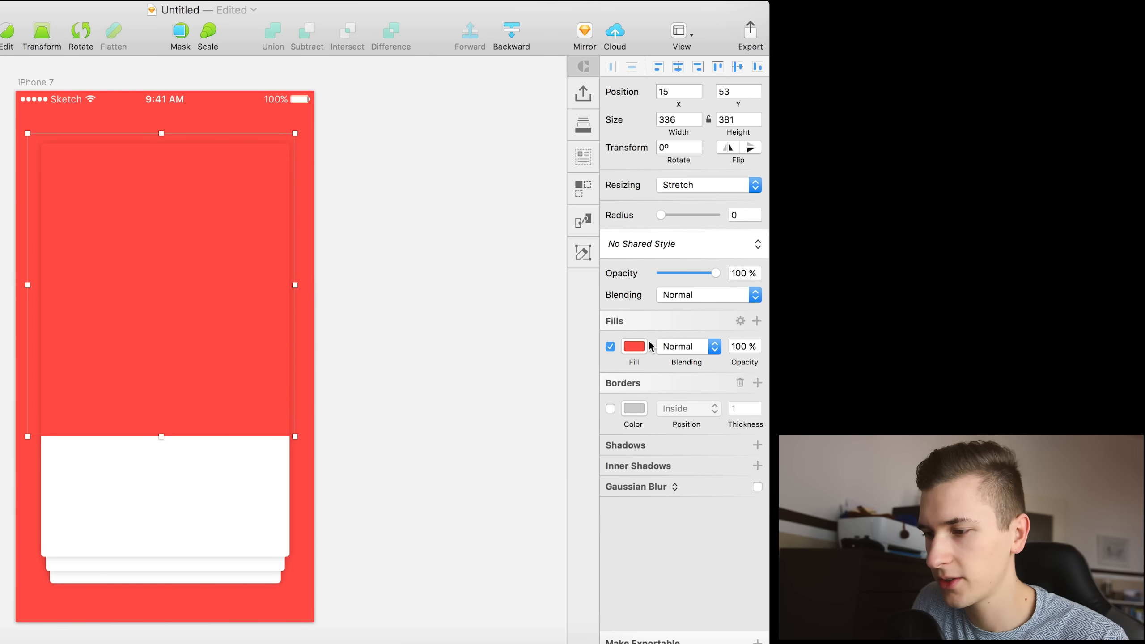
click(635, 346)
drag(654, 404, 692, 374)
click(28, 219)
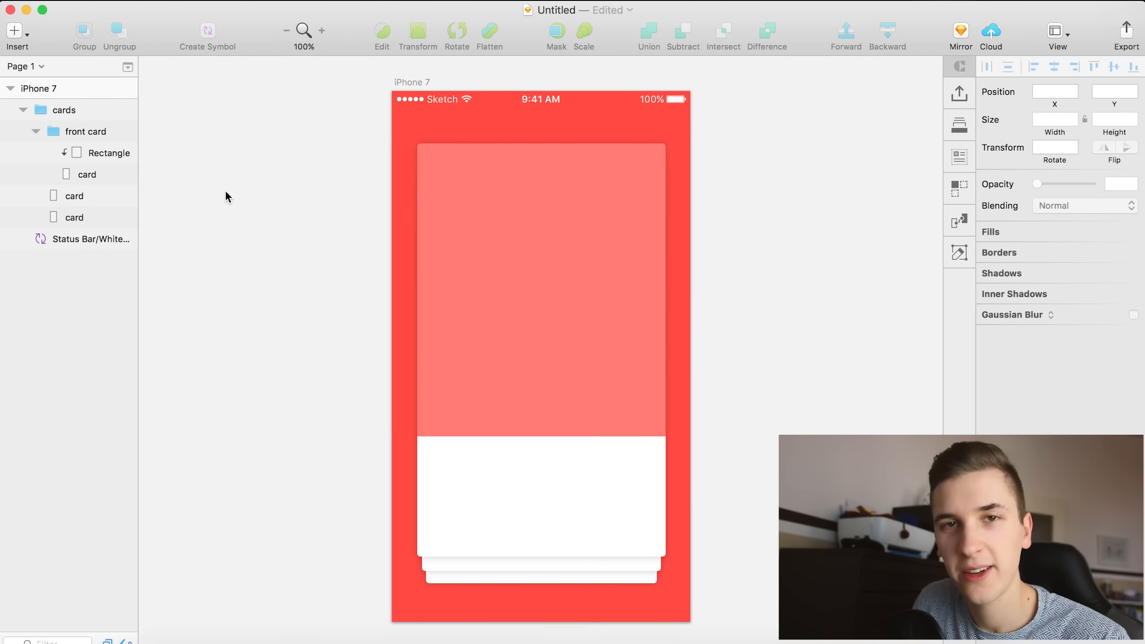
Rename the masked rectangle in the front card group to "red overlay".
double_click(104, 153)
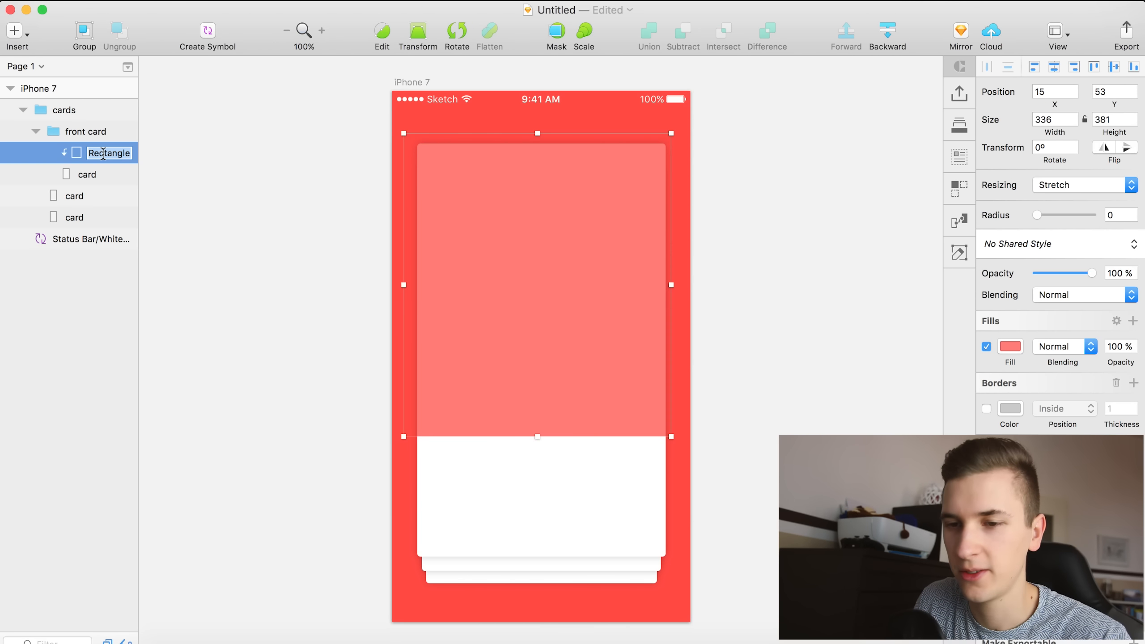
text(red overlay)
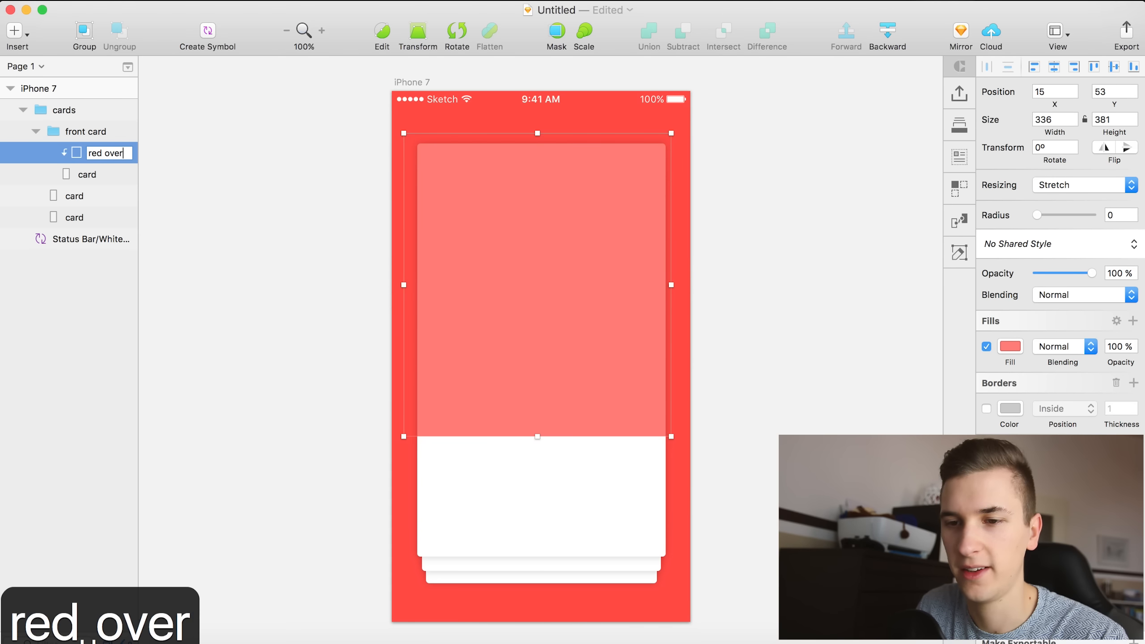
key(Return)
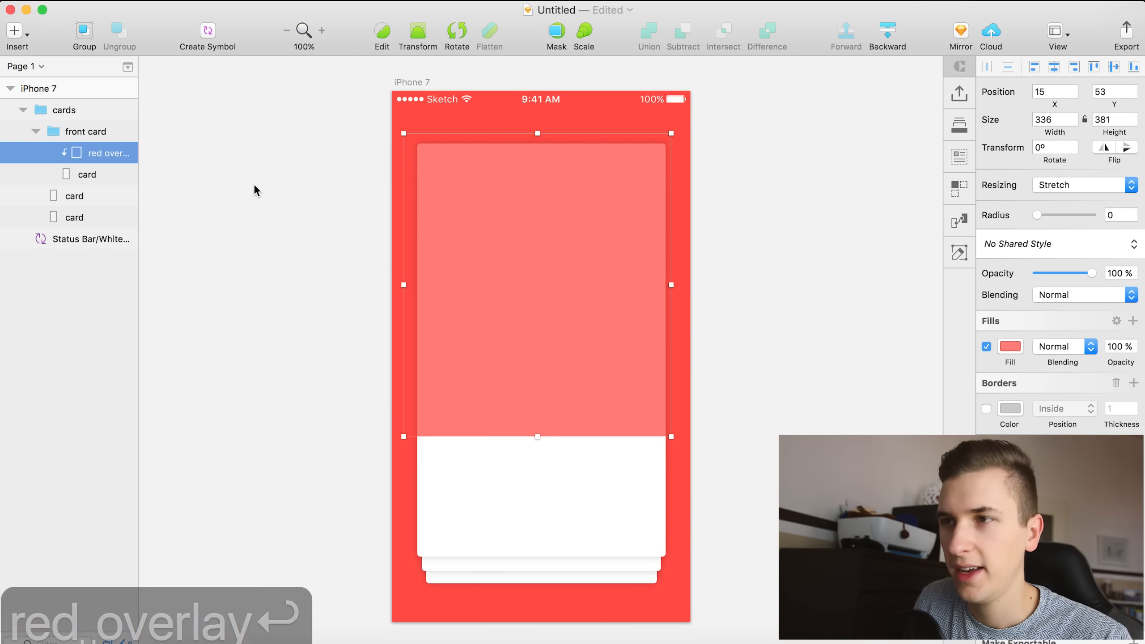
Add a text layer reading "STATISTIC" near the top of the front card's red overlay.
click(67, 175)
click(94, 155)
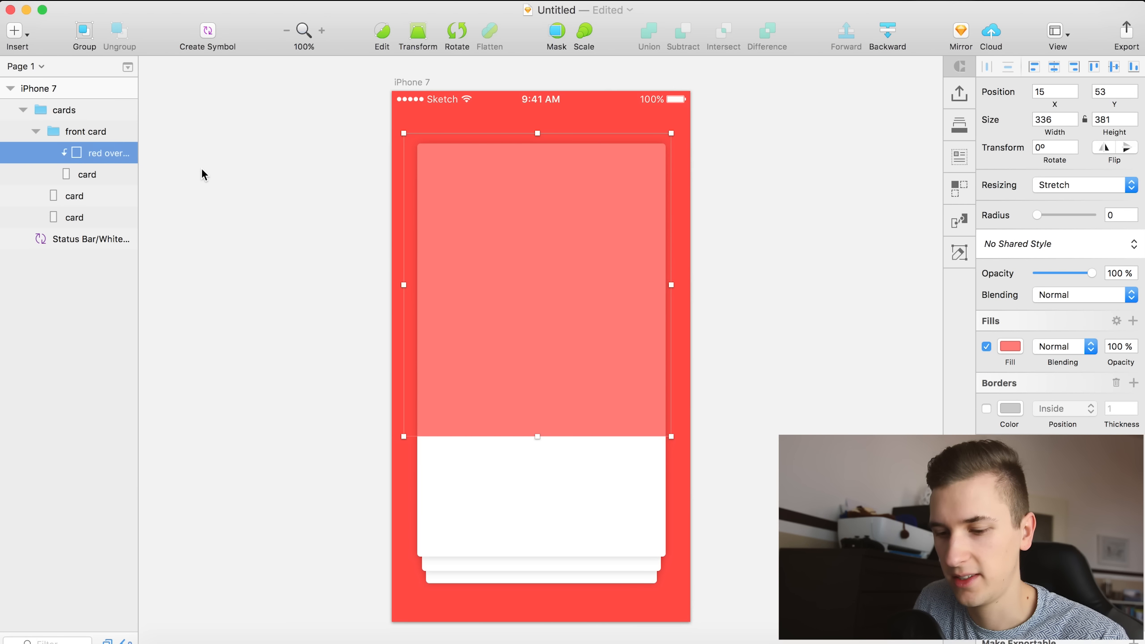
key(t)
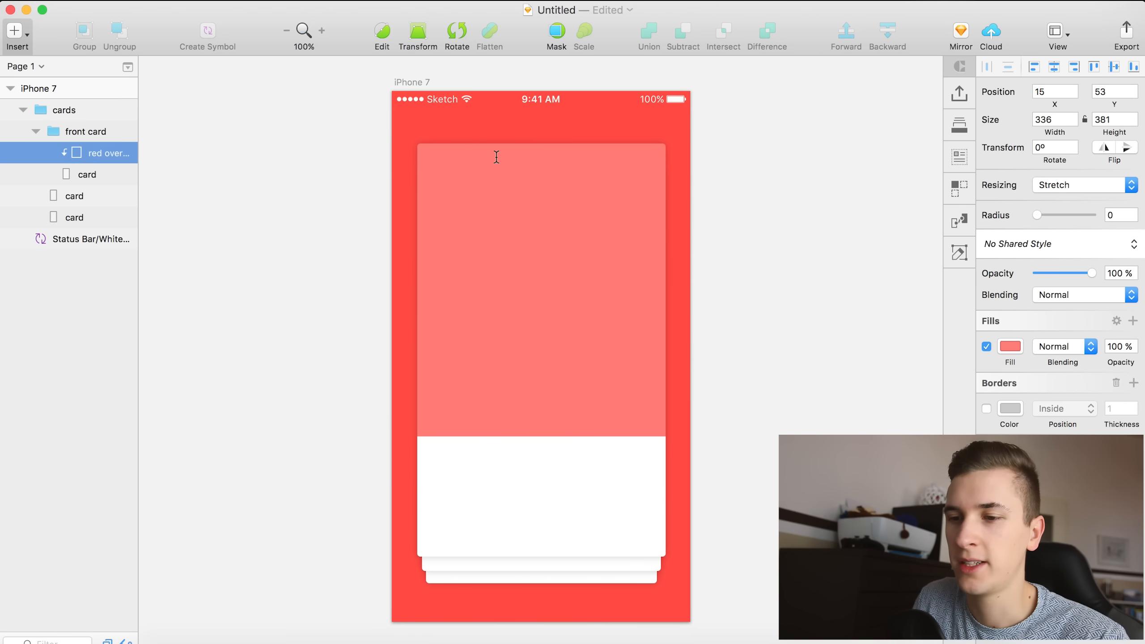
click(481, 161)
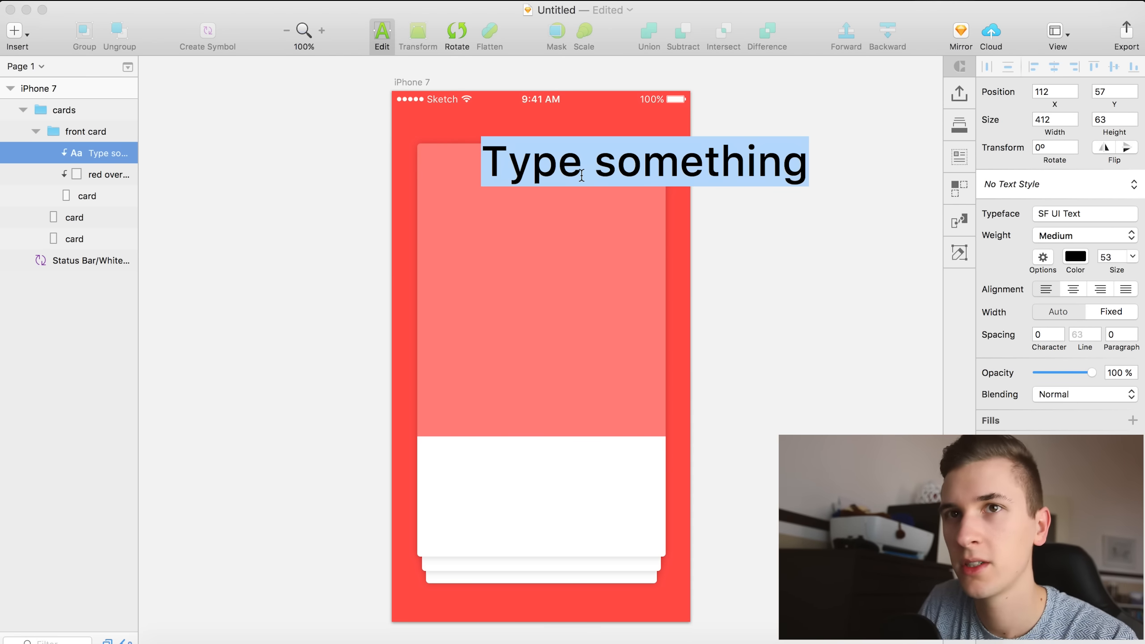
text(Sta)
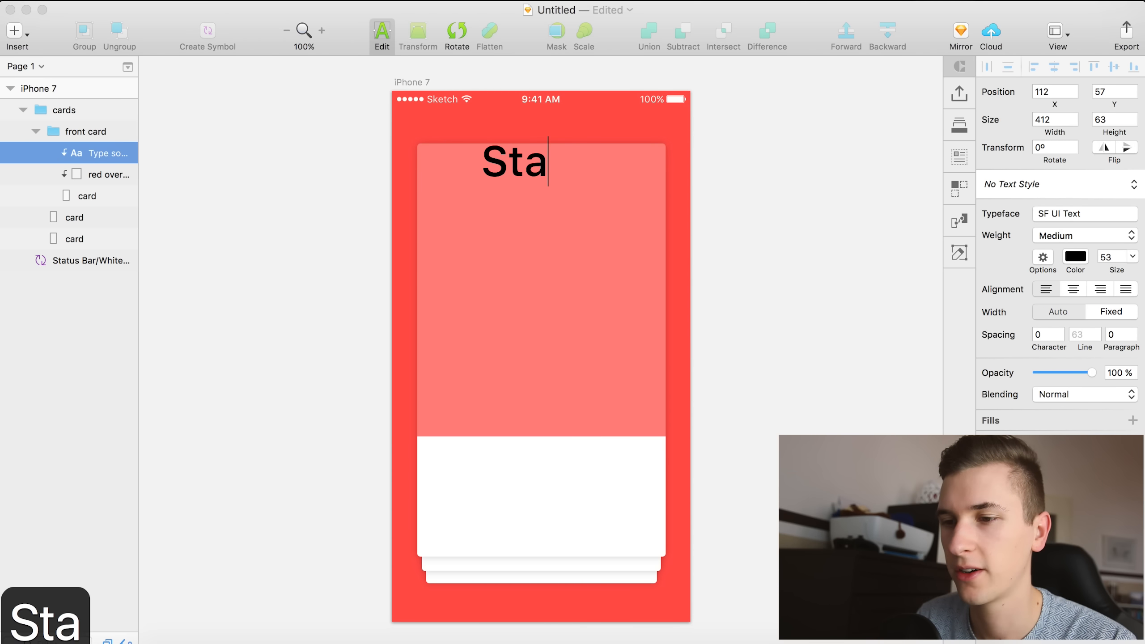
text(tistic)
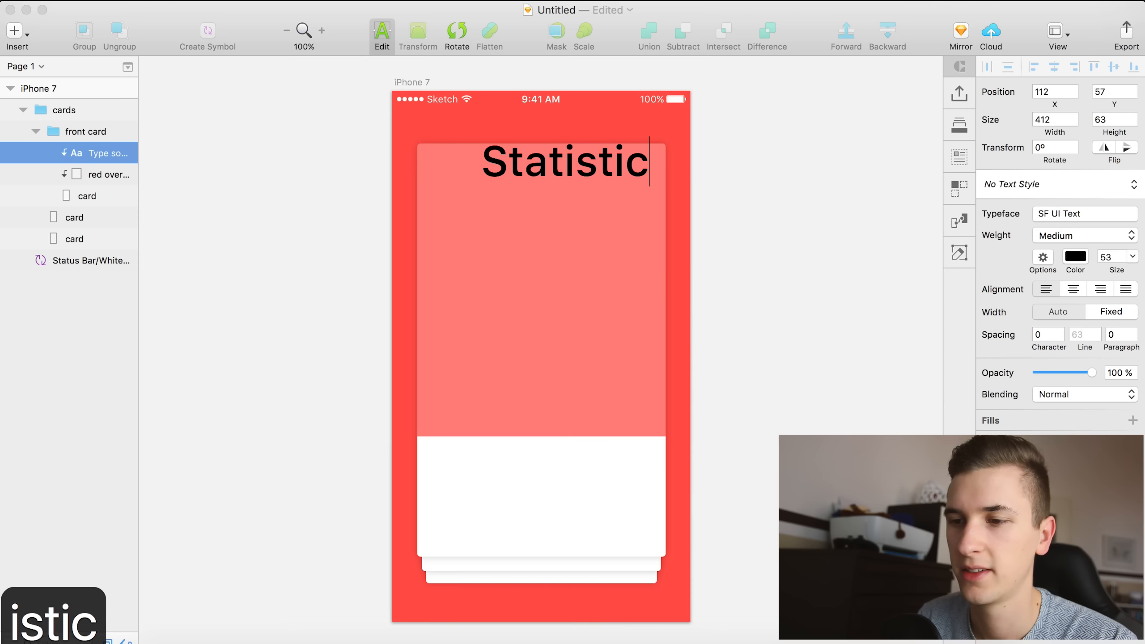
key(super+a)
key(super+c)
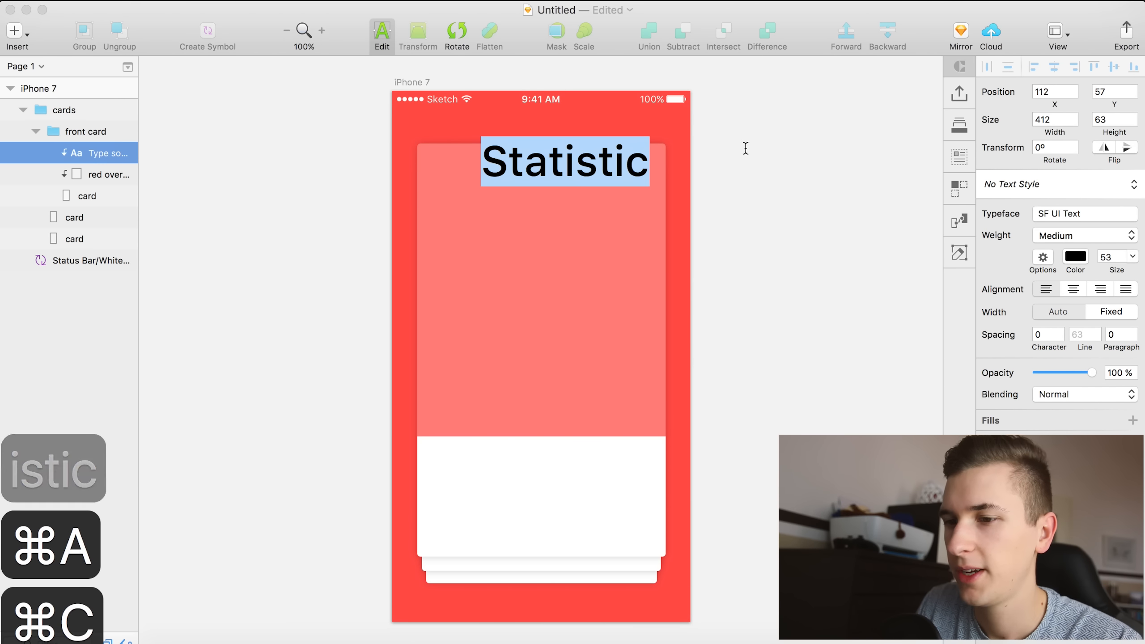
text(STATISTIC)
Color the STATISTIC text white and set its font size to 18.
key(super+a)
click(1077, 260)
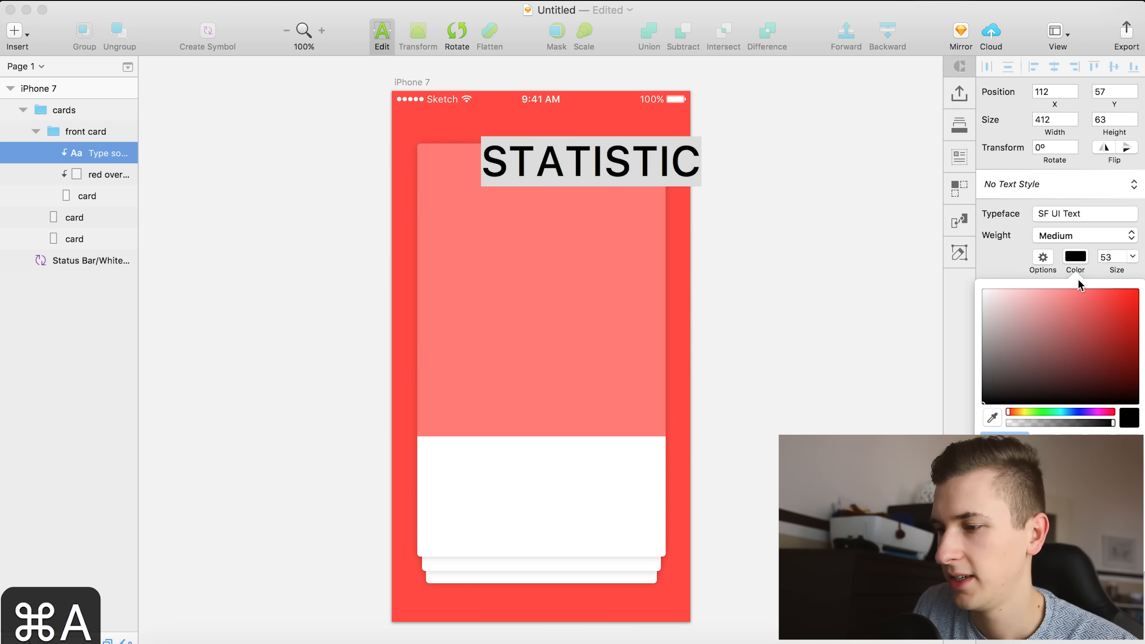
drag(989, 295, 973, 264)
drag(1106, 258, 1086, 258)
click(1083, 258)
click(1039, 257)
click(1045, 371)
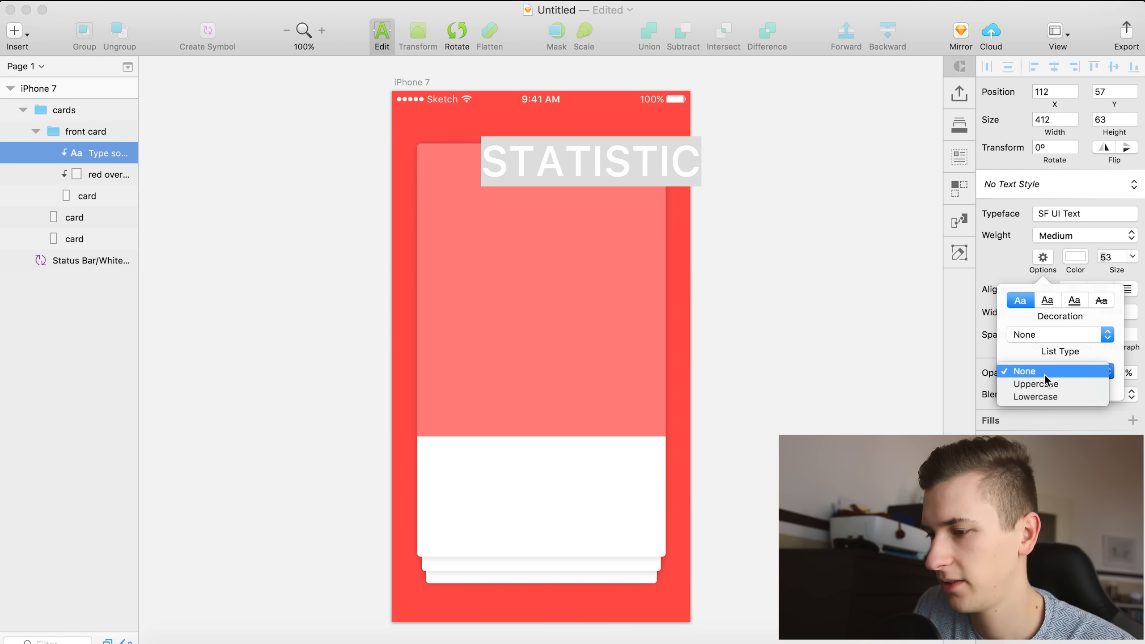
click(1020, 260)
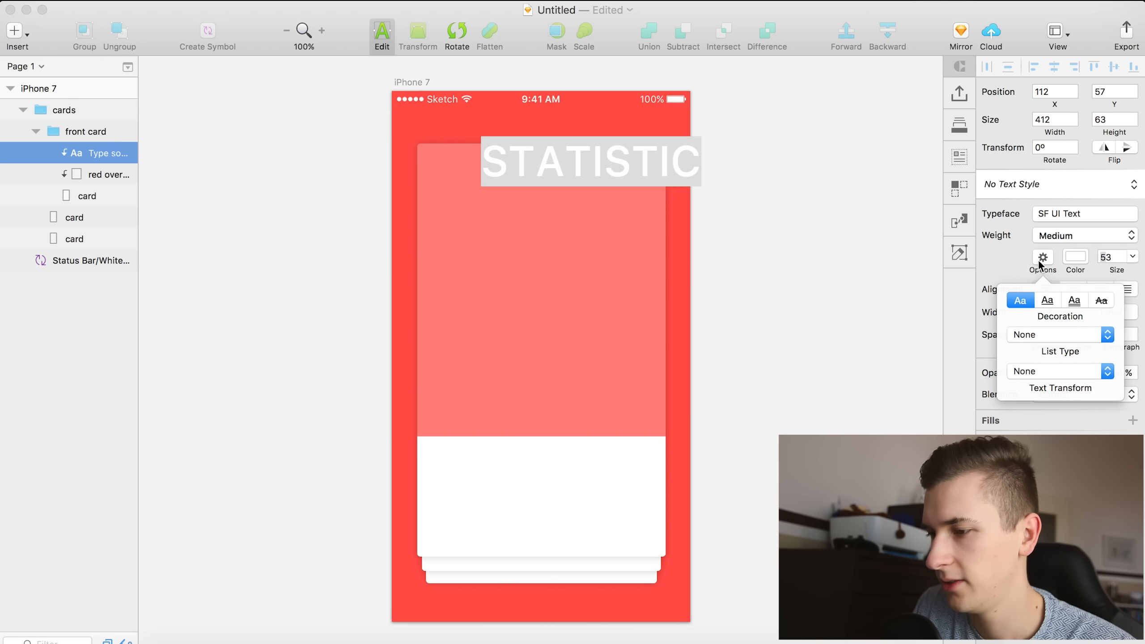
click(1042, 260)
drag(1106, 275, 1084, 272)
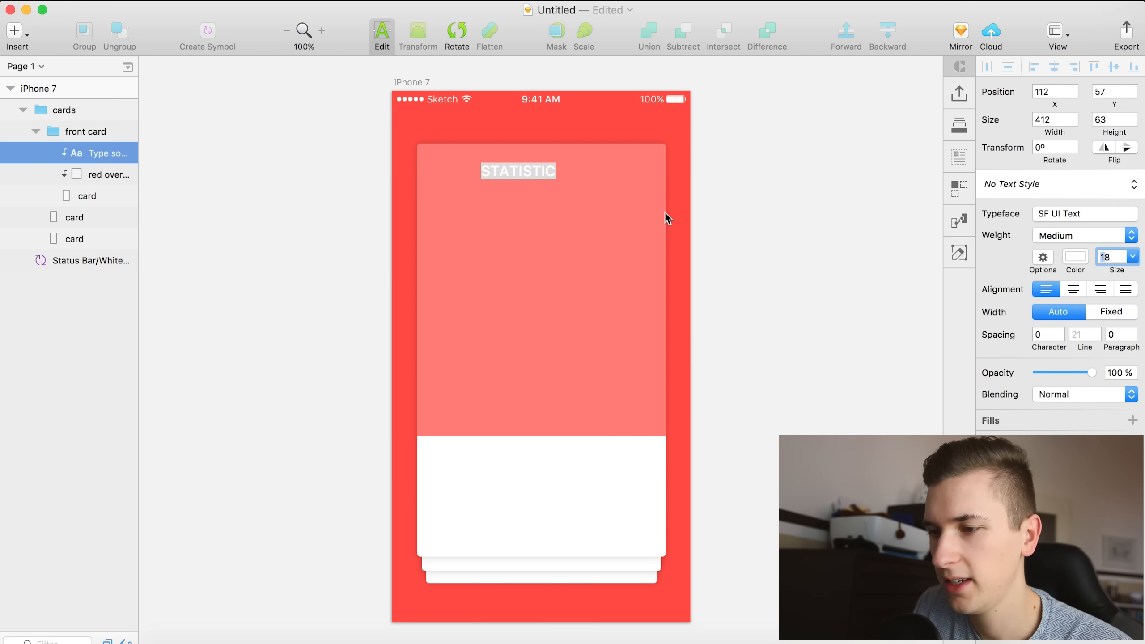
click(523, 181)
drag(523, 183, 525, 173)
key(super+z)
key(super+z)
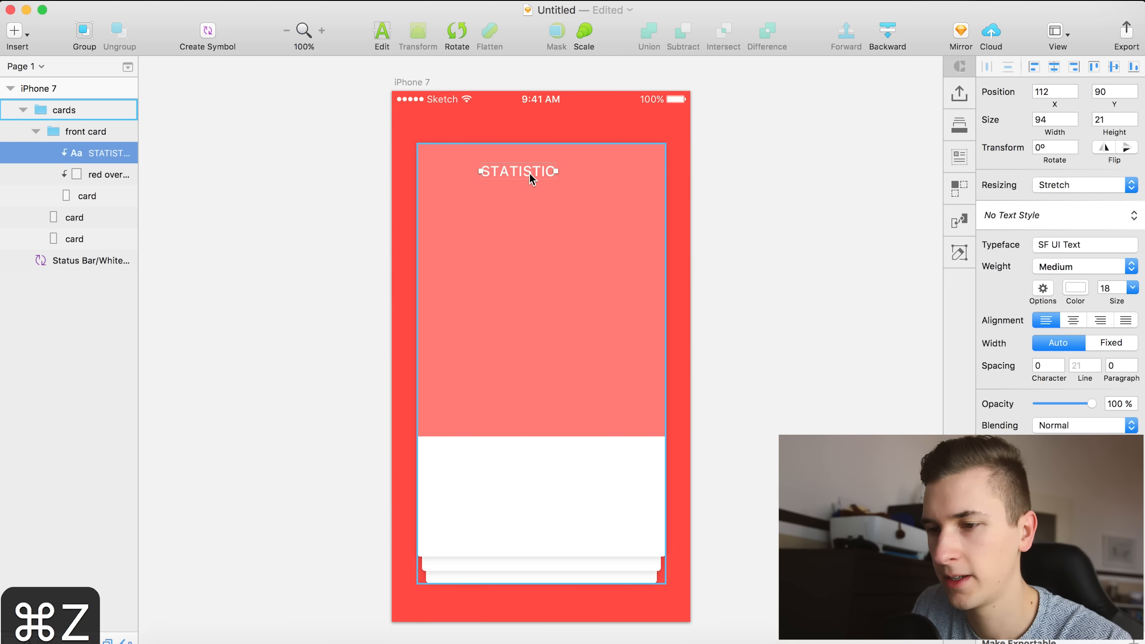
Center the STATISTIC title horizontally on the front card.
double_click(539, 174)
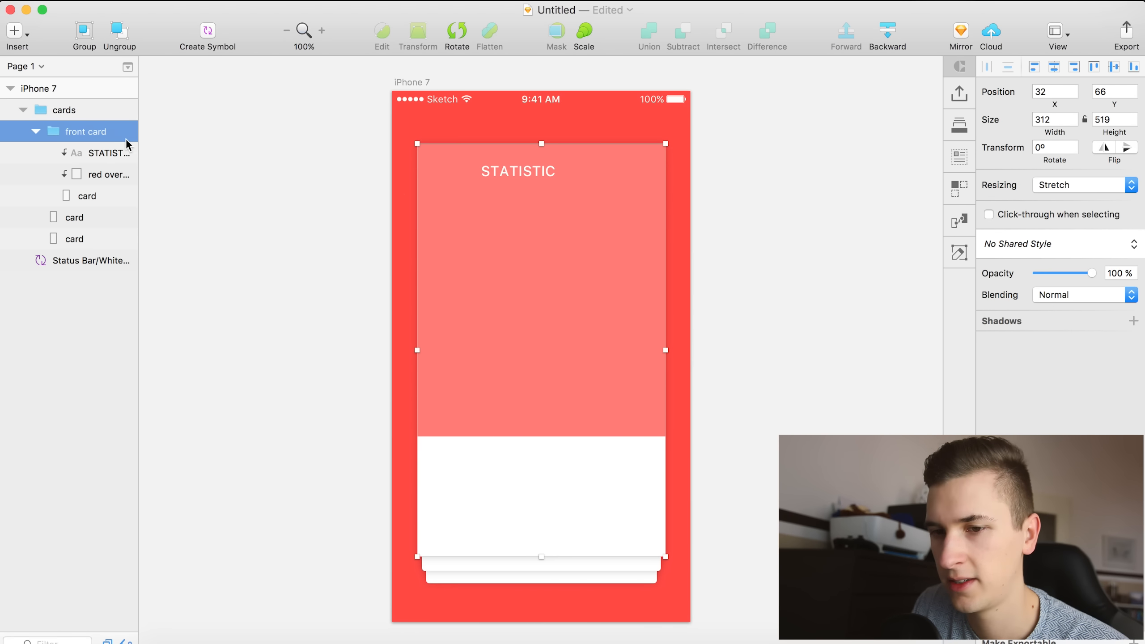
click(72, 154)
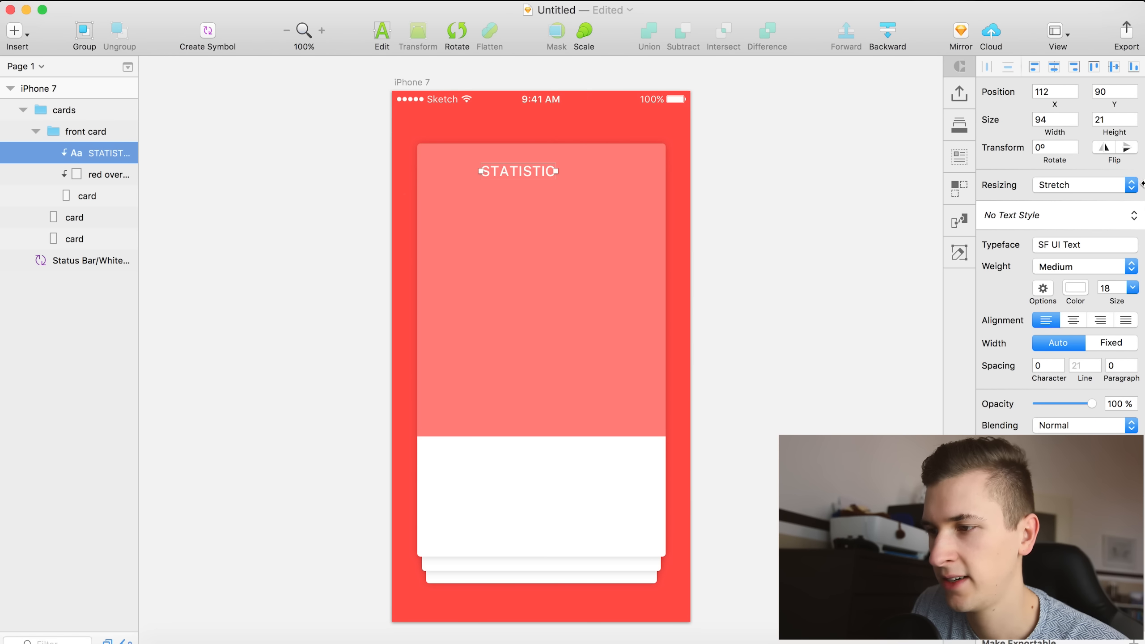
click(1054, 67)
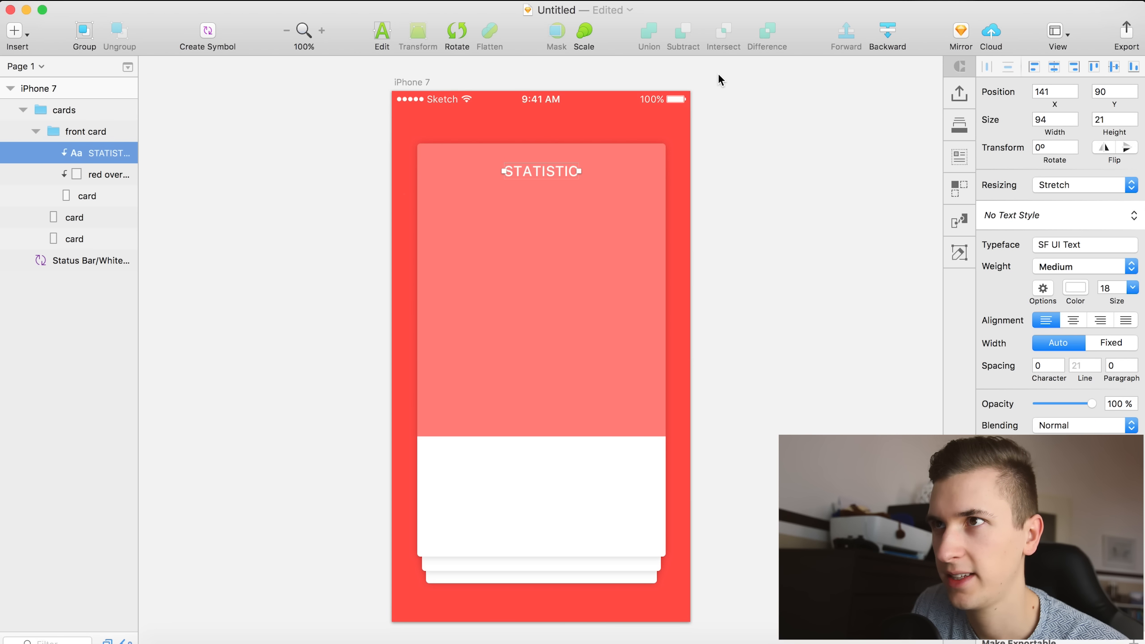
key(shift+Up)
key(shift+Down)
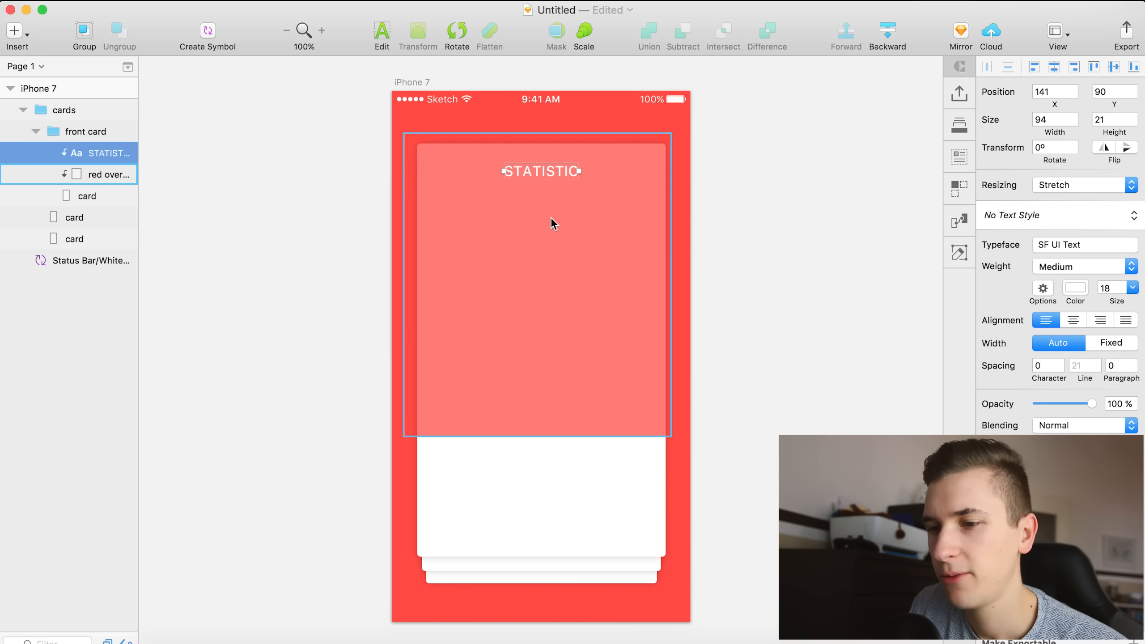
Draw an open, smoothly curved wave path about 315 by 108 across the red overlay with the Vector tool.
click(87, 166)
click(88, 157)
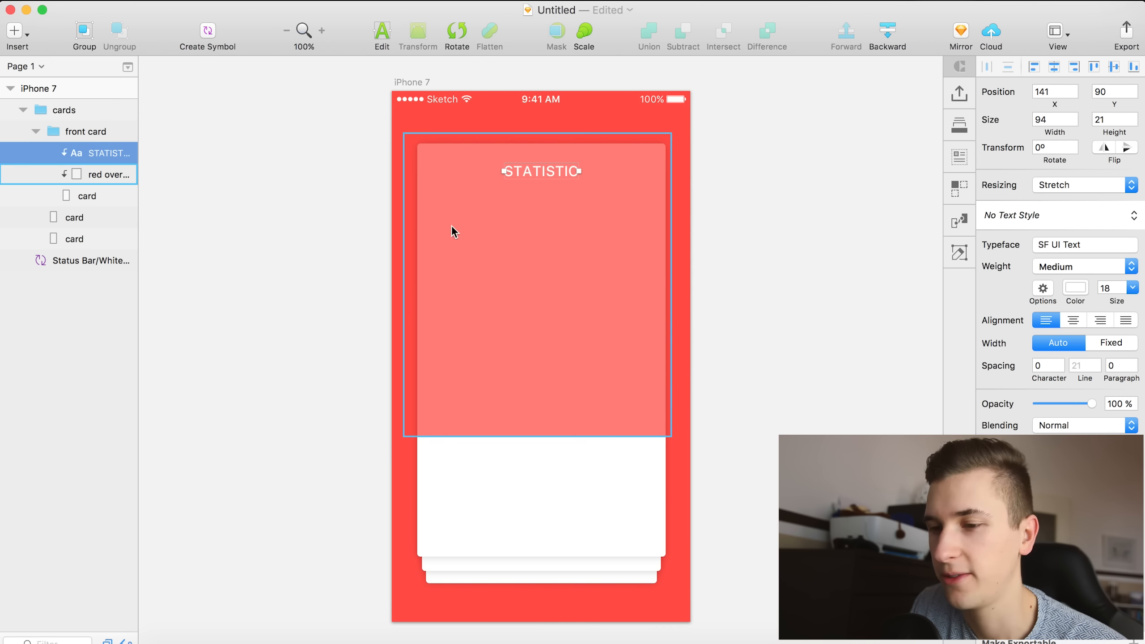
click(15, 31)
mouse_move(57, 104)
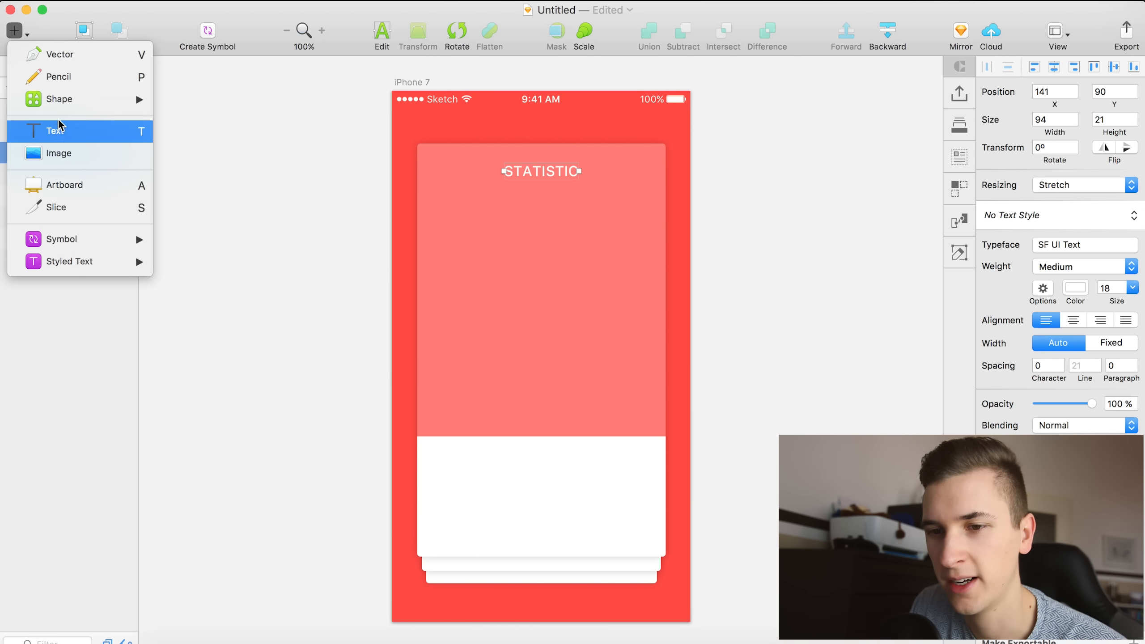
click(60, 54)
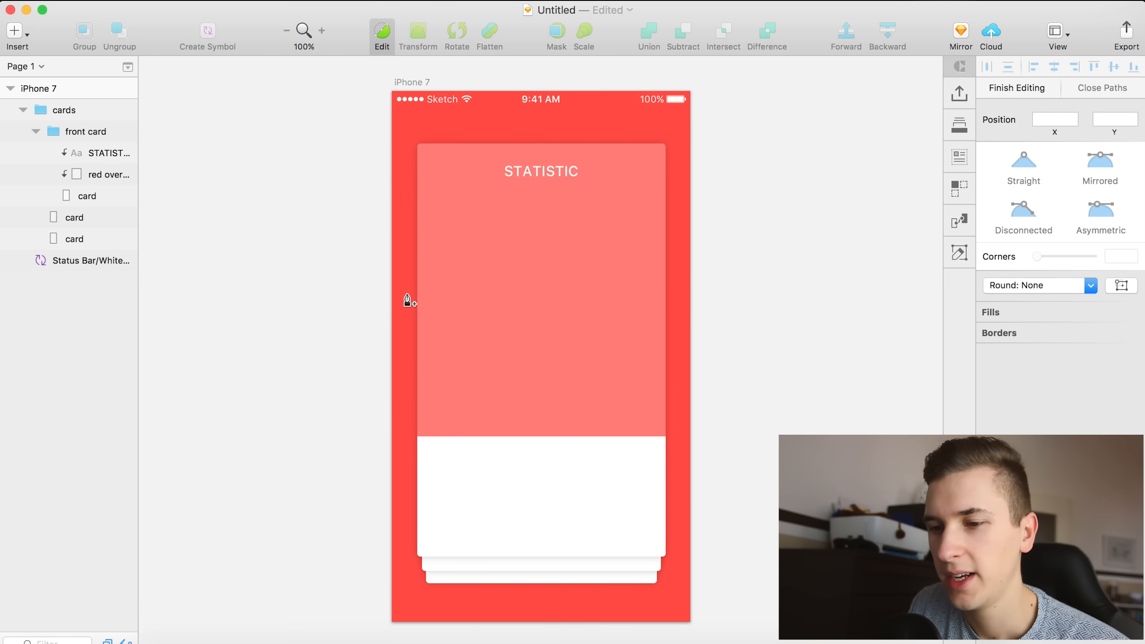
click(407, 319)
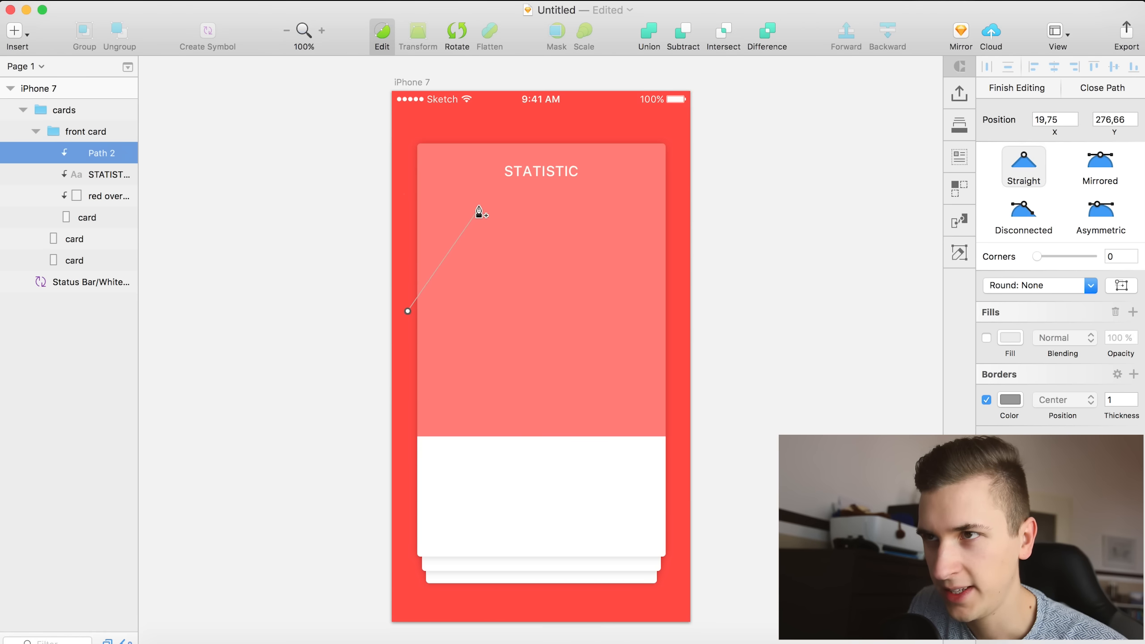
click(460, 256)
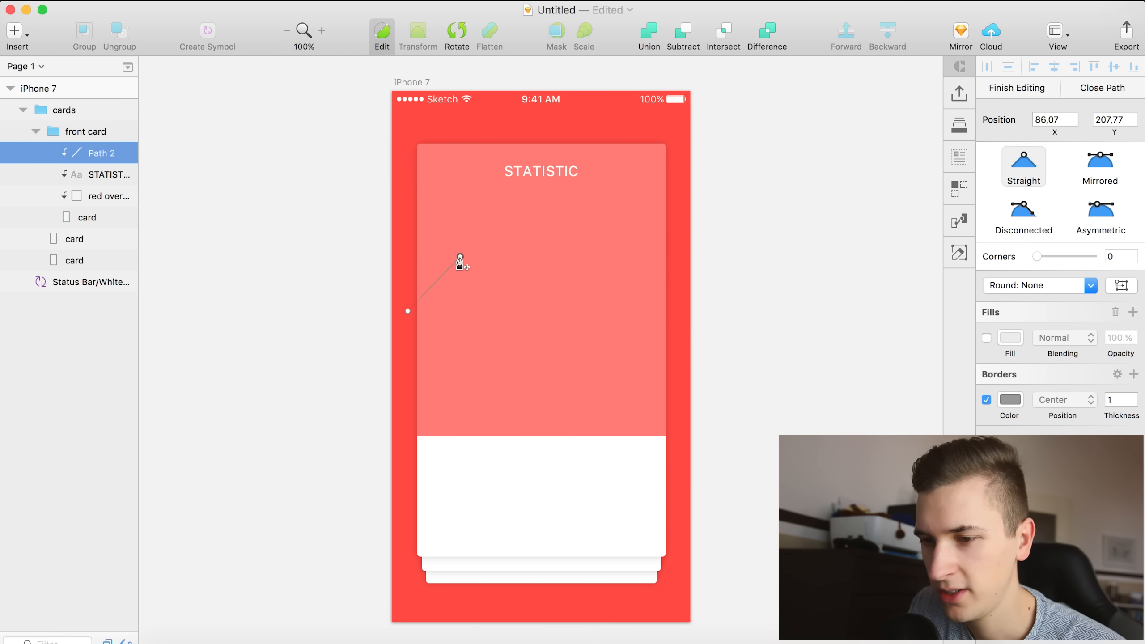
drag(460, 256, 482, 303)
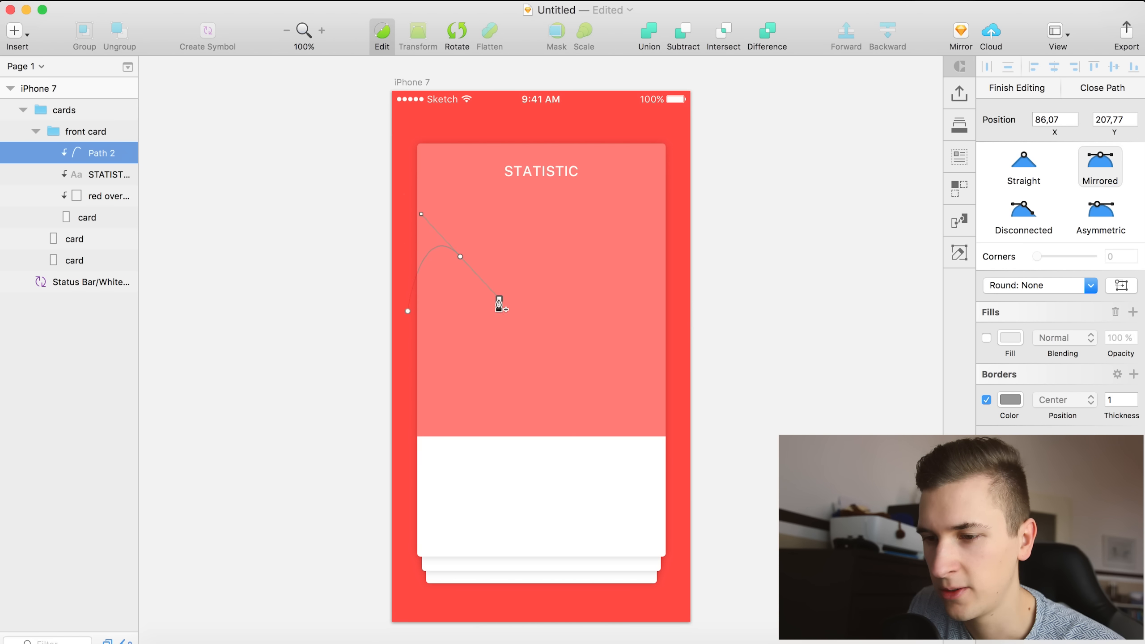
drag(529, 285, 497, 323)
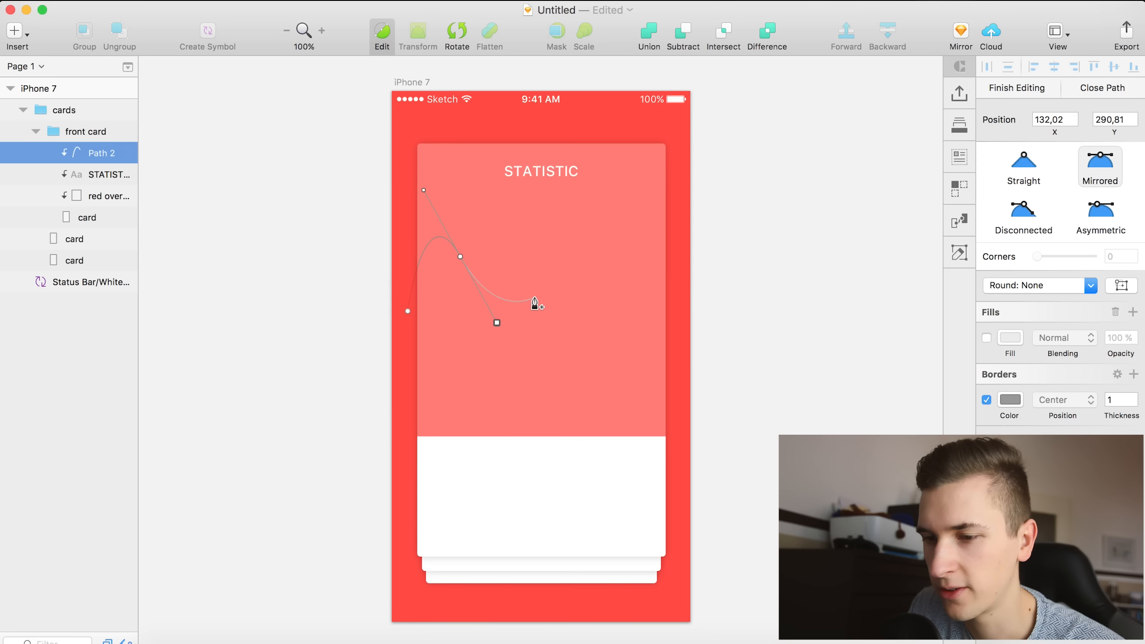
drag(522, 318, 550, 318)
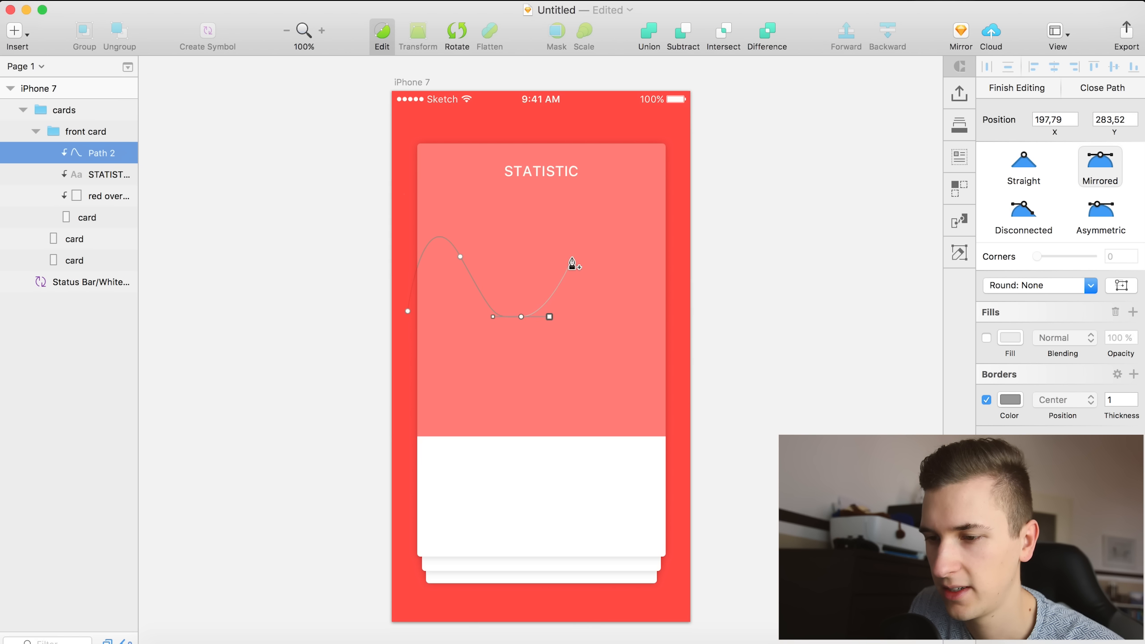
drag(607, 231, 661, 239)
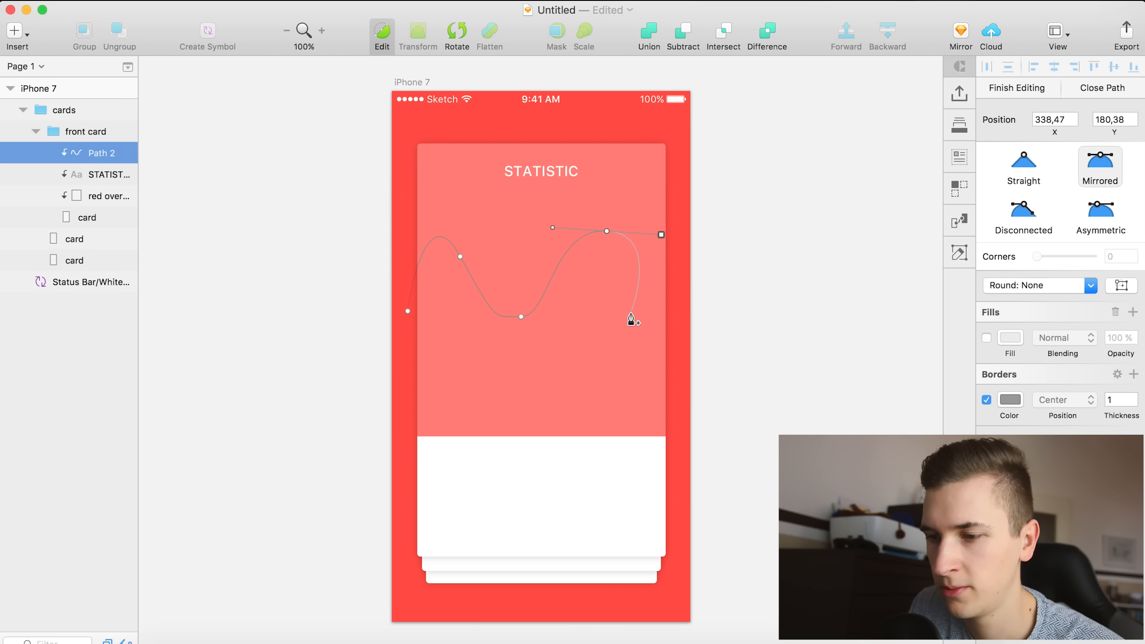
drag(659, 309, 694, 308)
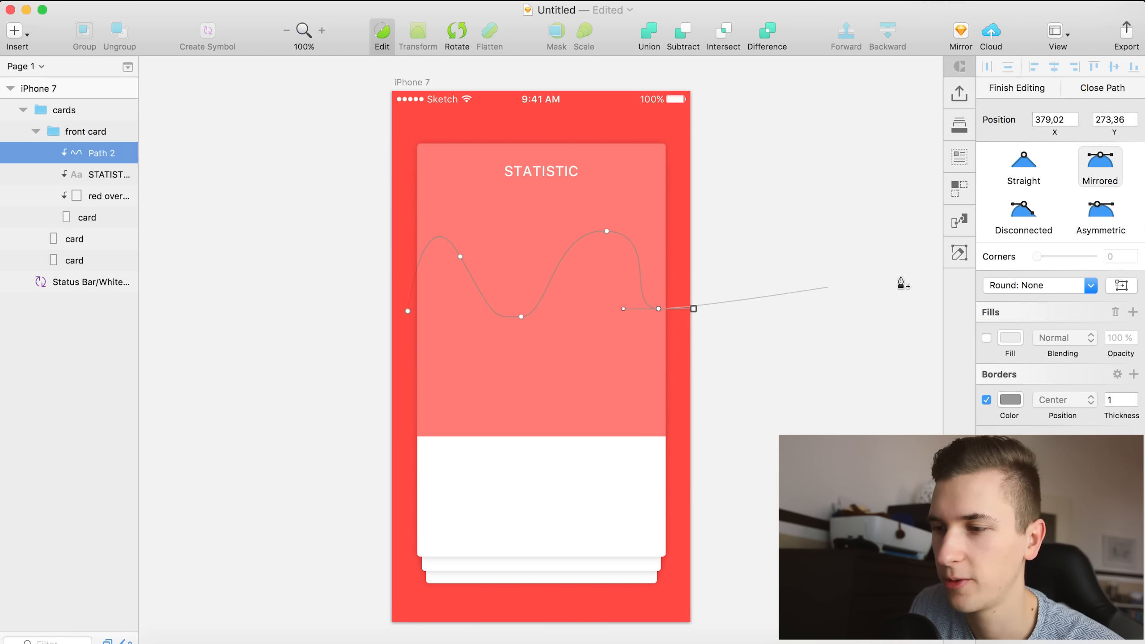
click(1035, 90)
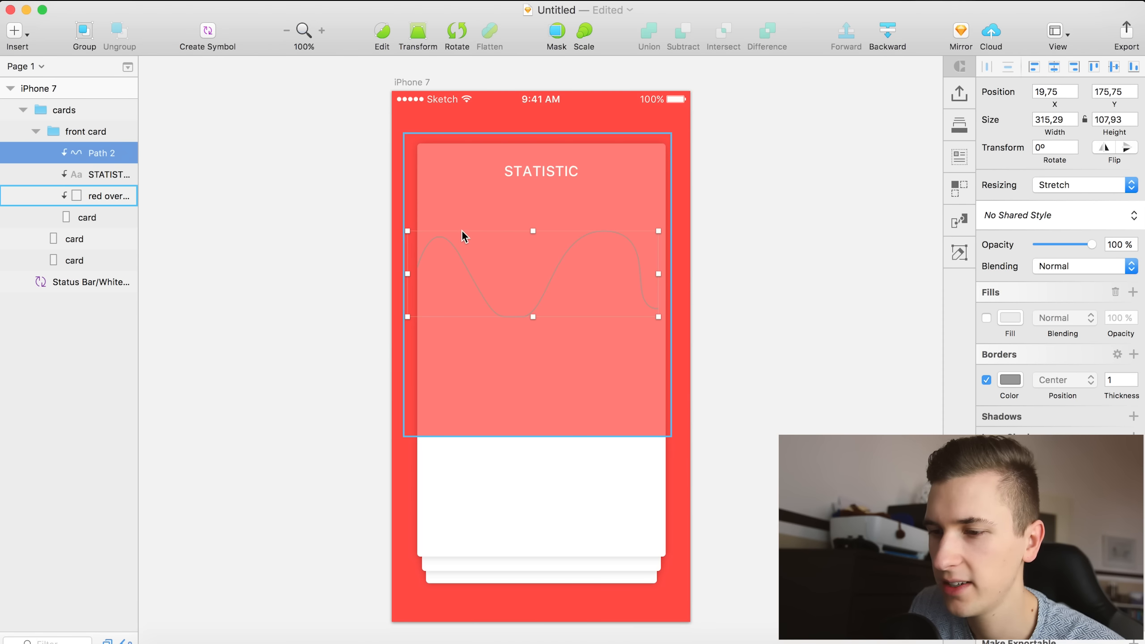
click(985, 380)
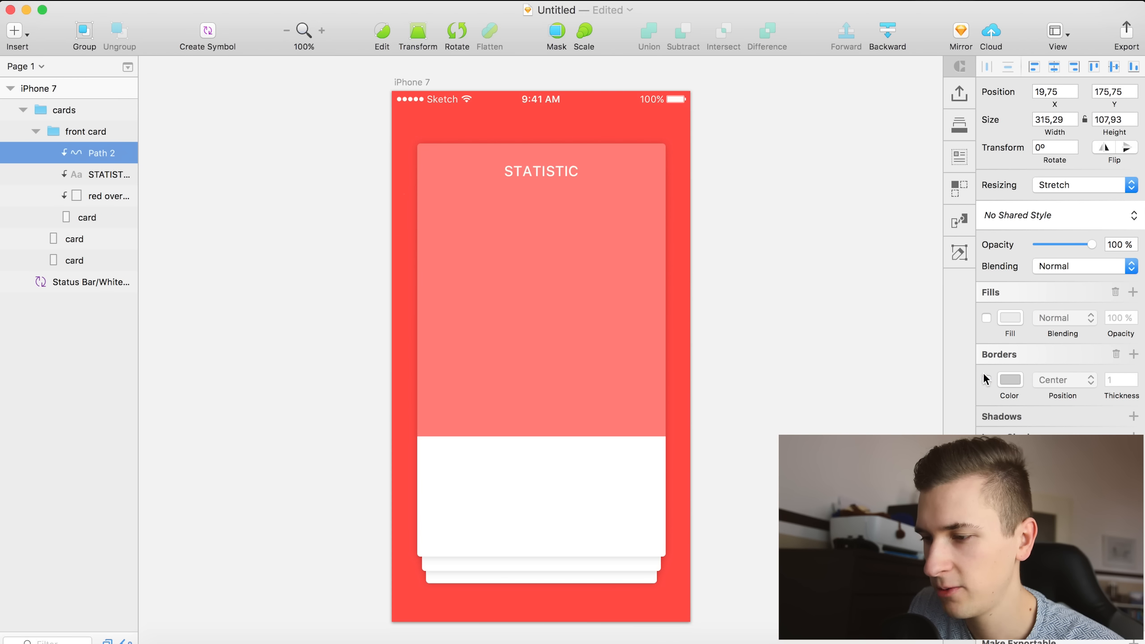
click(985, 318)
click(1008, 317)
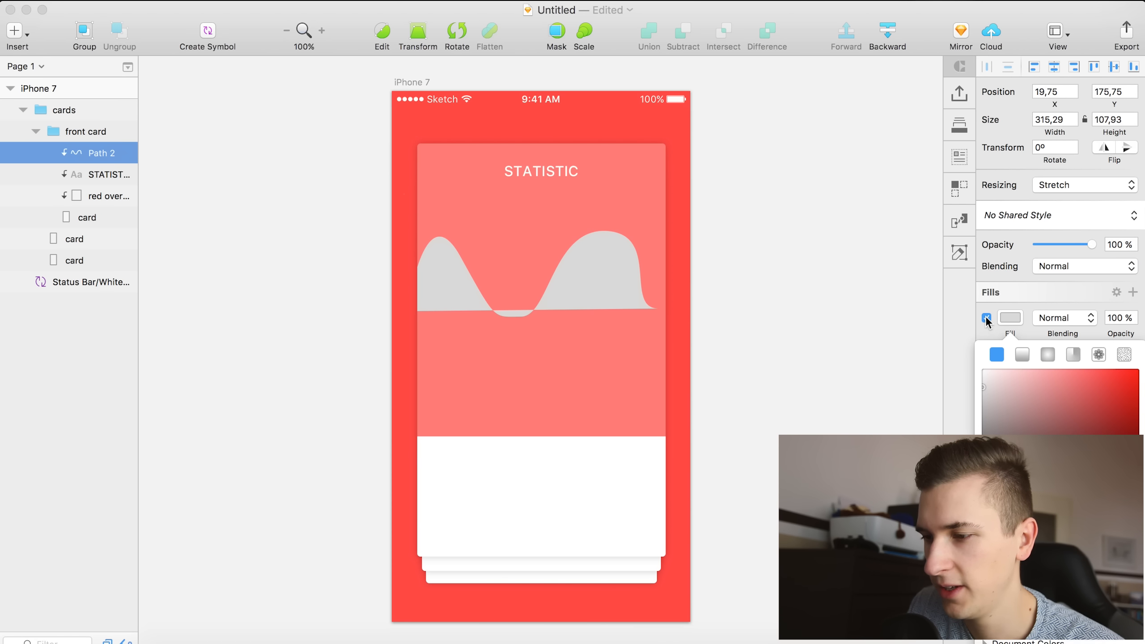
click(986, 319)
click(985, 379)
Make the wave path's border white and set its thickness to 3.
click(1010, 380)
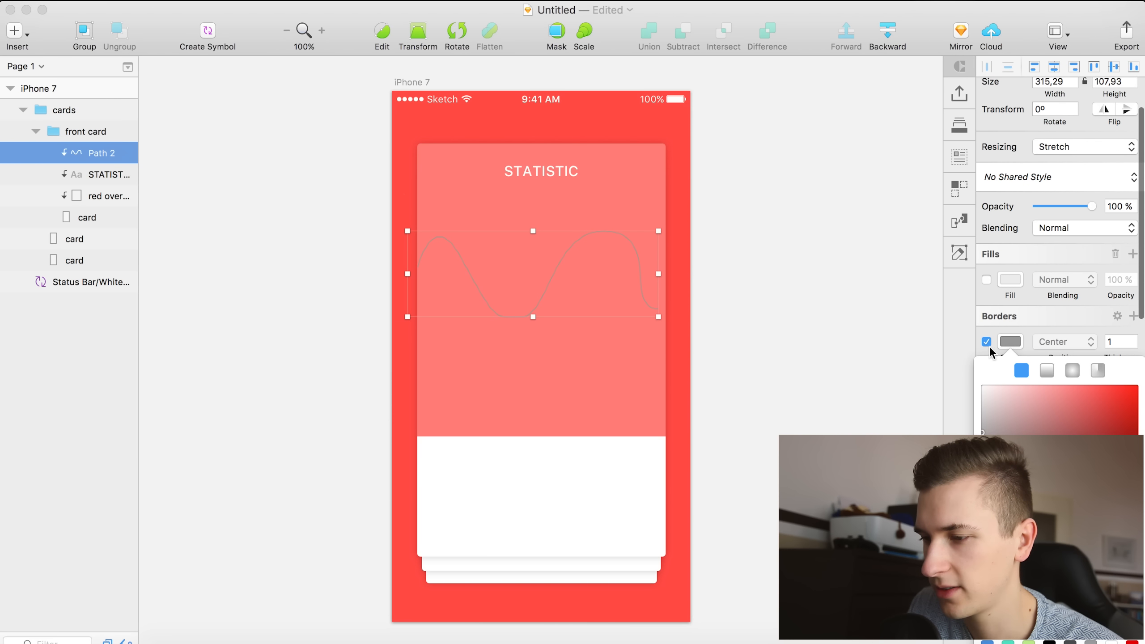
drag(991, 444, 920, 353)
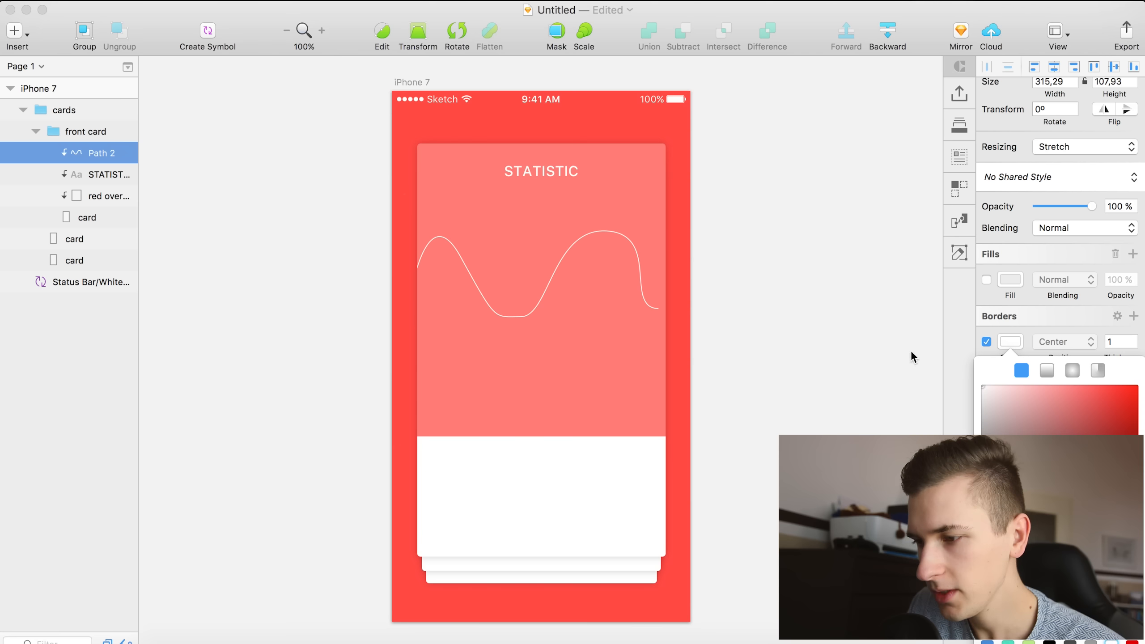
click(1095, 329)
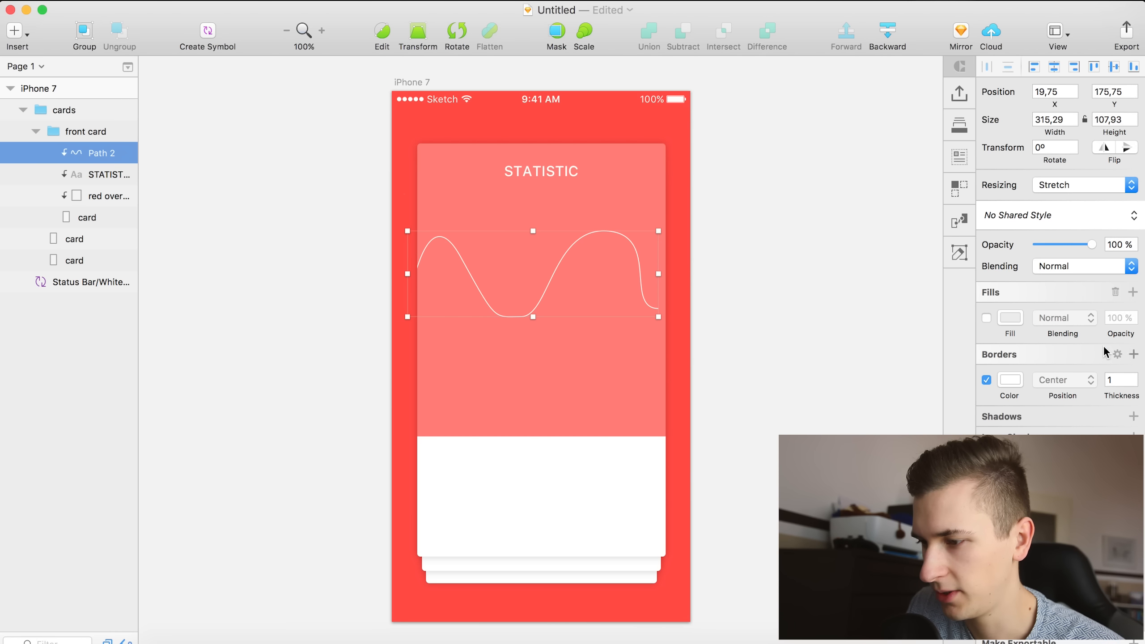
mouse_move(1109, 392)
mouse_down()
mouse_move(1134, 397)
mouse_move(1112, 404)
mouse_up()
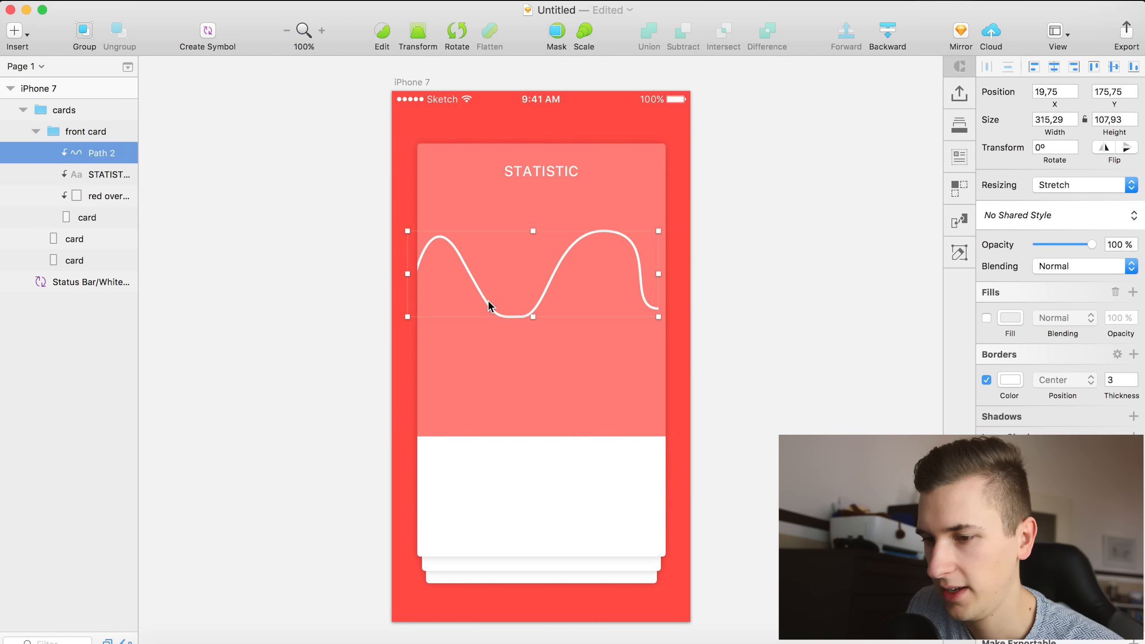
Refine the wave path's trough by adjusting its lowest anchor point and curve handles slightly.
double_click(497, 318)
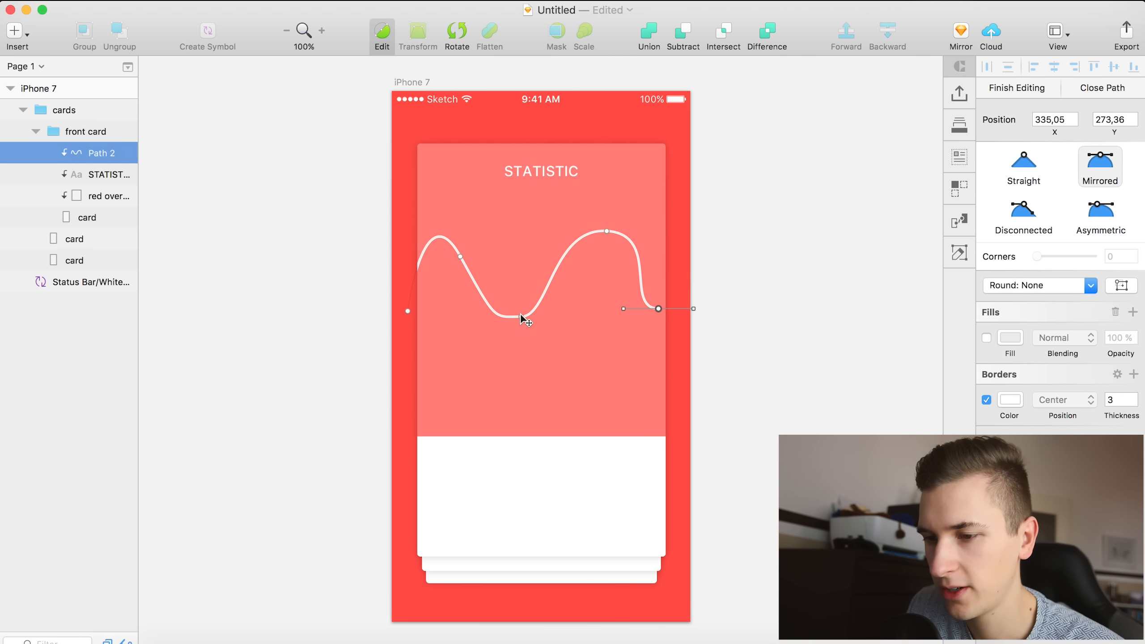
mouse_move(522, 318)
mouse_down()
mouse_move(553, 317)
mouse_move(534, 335)
mouse_move(609, 301)
mouse_move(507, 397)
mouse_move(511, 319)
mouse_move(585, 383)
mouse_move(473, 304)
mouse_move(598, 344)
mouse_move(565, 309)
mouse_move(603, 298)
mouse_move(478, 327)
mouse_move(521, 335)
mouse_move(590, 294)
mouse_move(544, 315)
mouse_up()
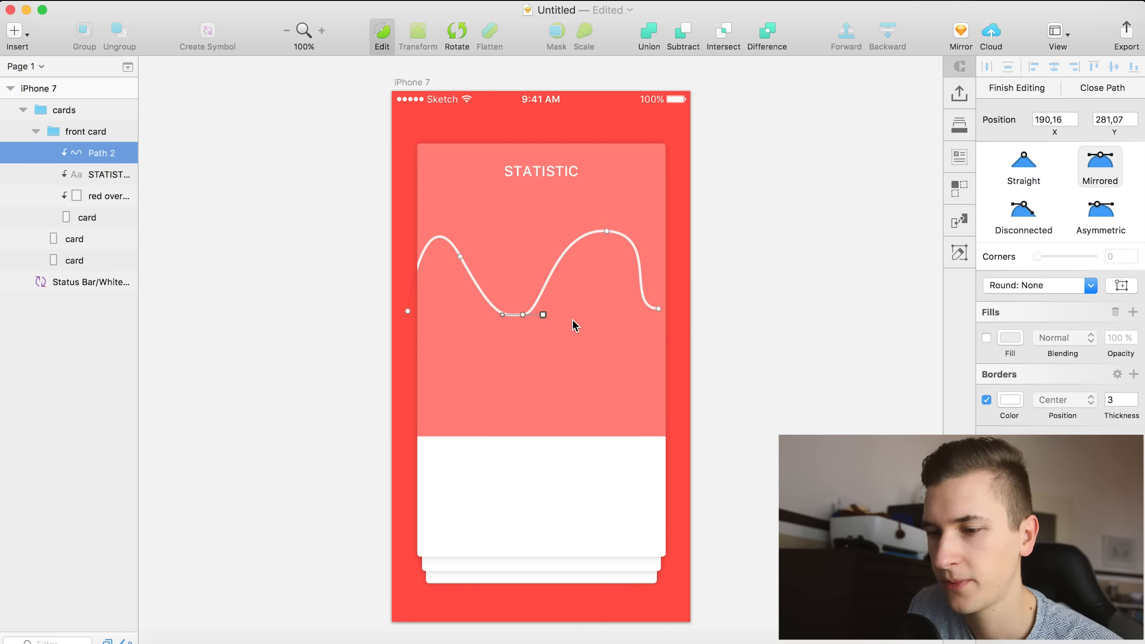
click(382, 37)
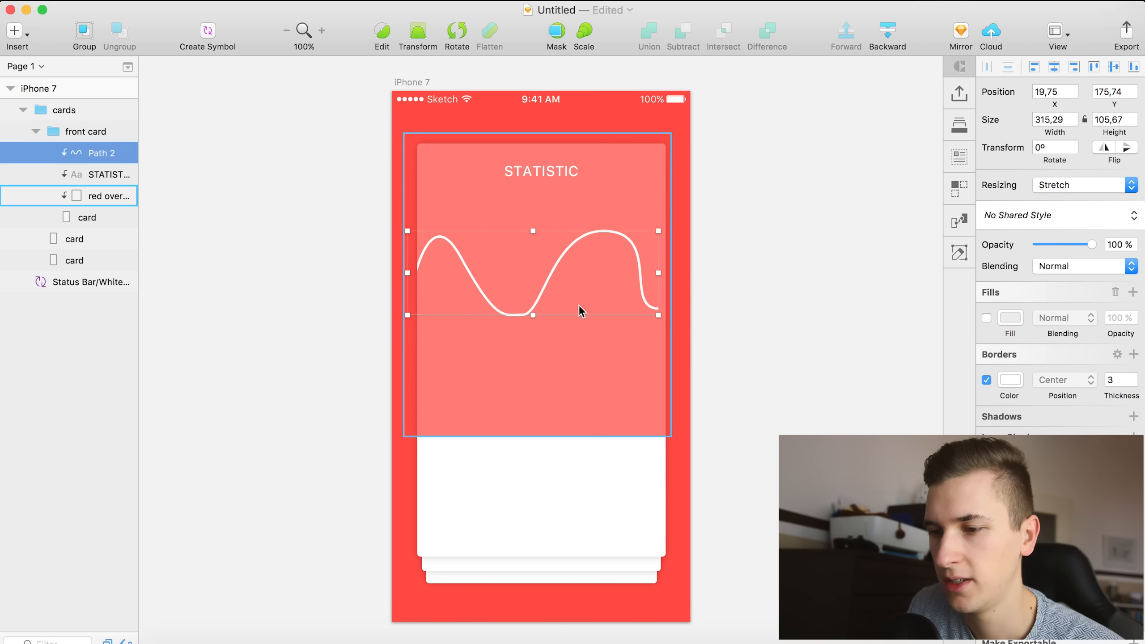
Enlarge the wave path proportionally to about 332 by 111 so it extends past the front card's right edge.
key(super+z)
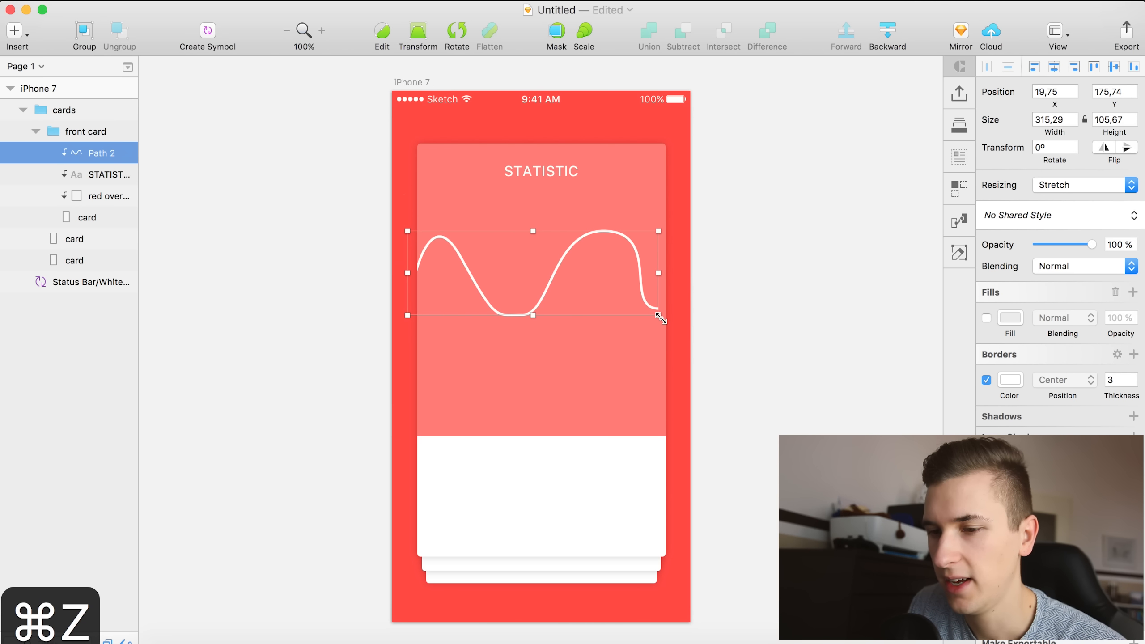
drag(659, 315, 672, 320)
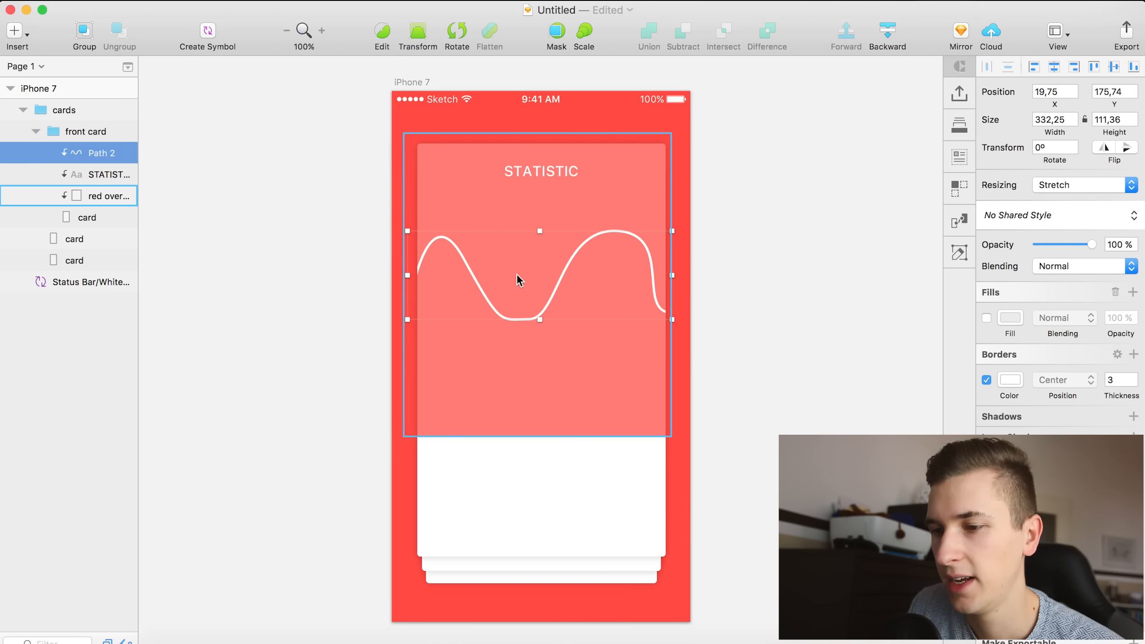
key(Escape)
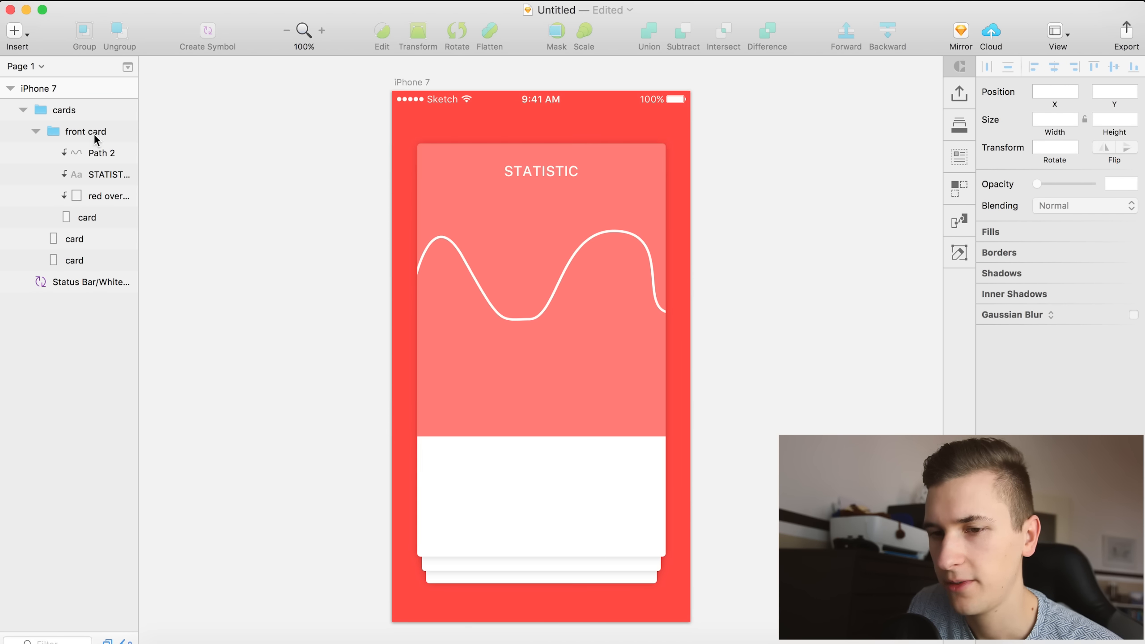
click(69, 152)
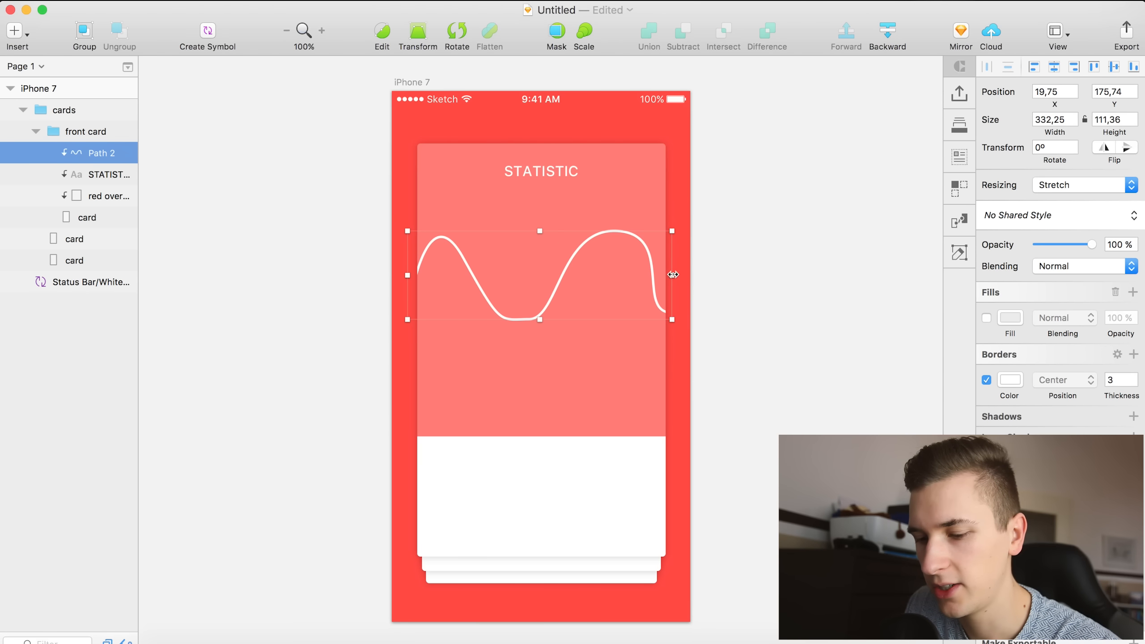
click(14, 31)
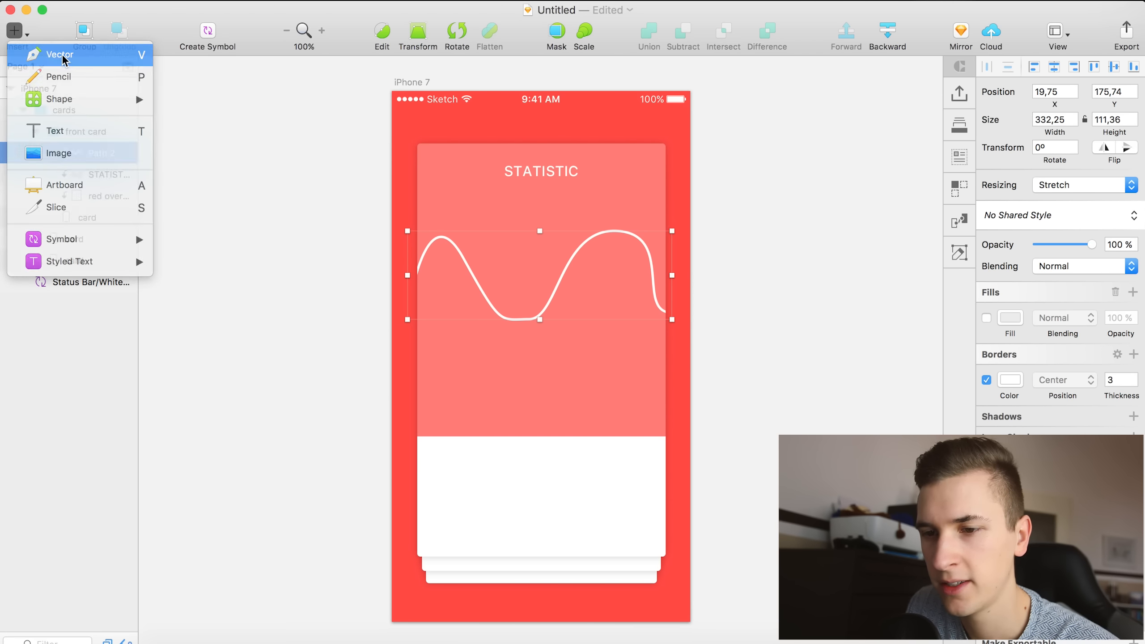
click(48, 52)
drag(412, 312, 413, 282)
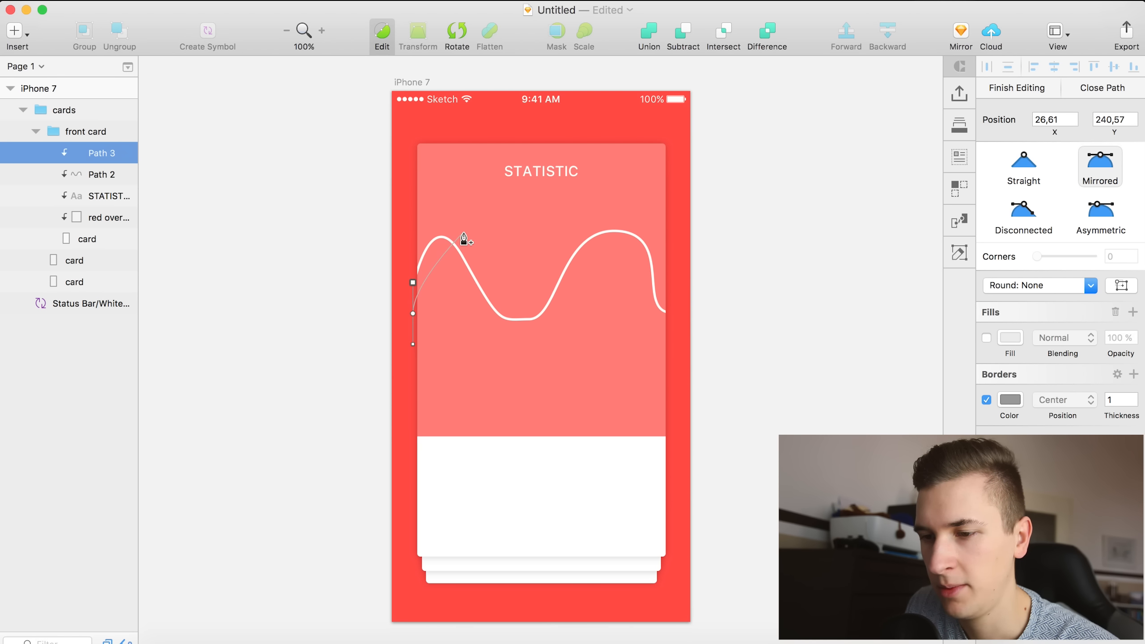
drag(465, 233, 513, 236)
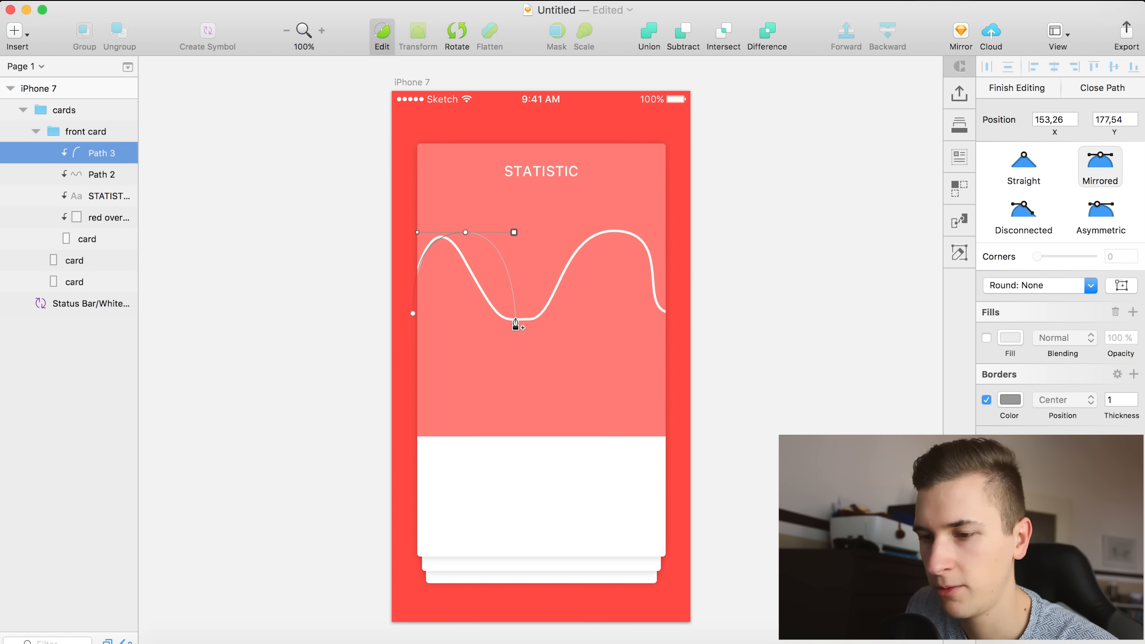
drag(520, 320, 631, 362)
drag(540, 405, 466, 340)
click(589, 325)
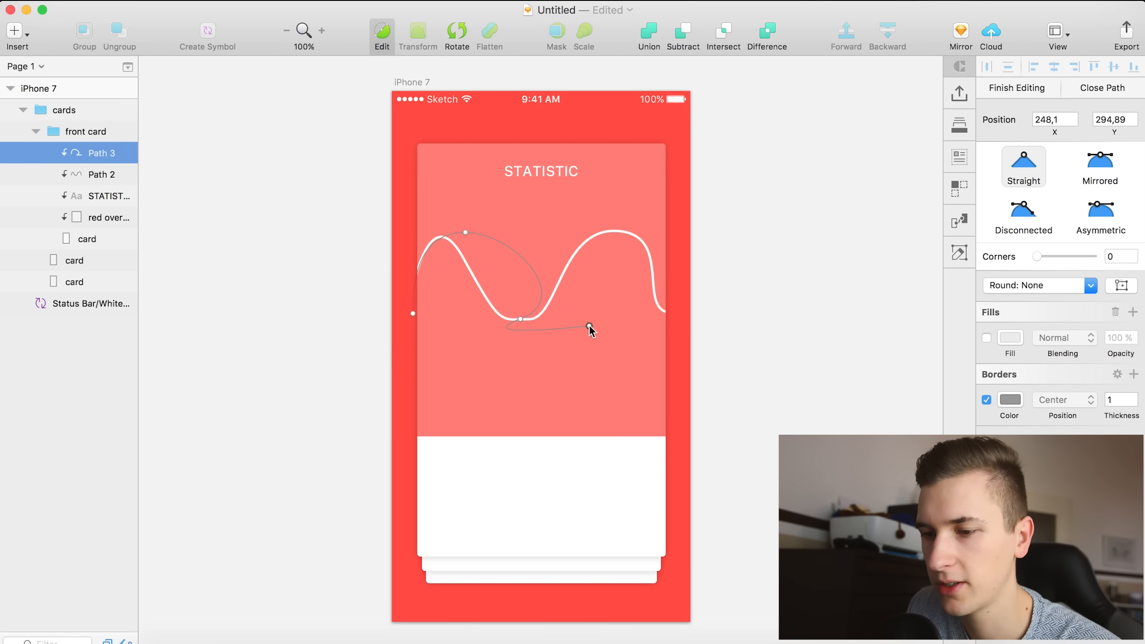
key(super+z)
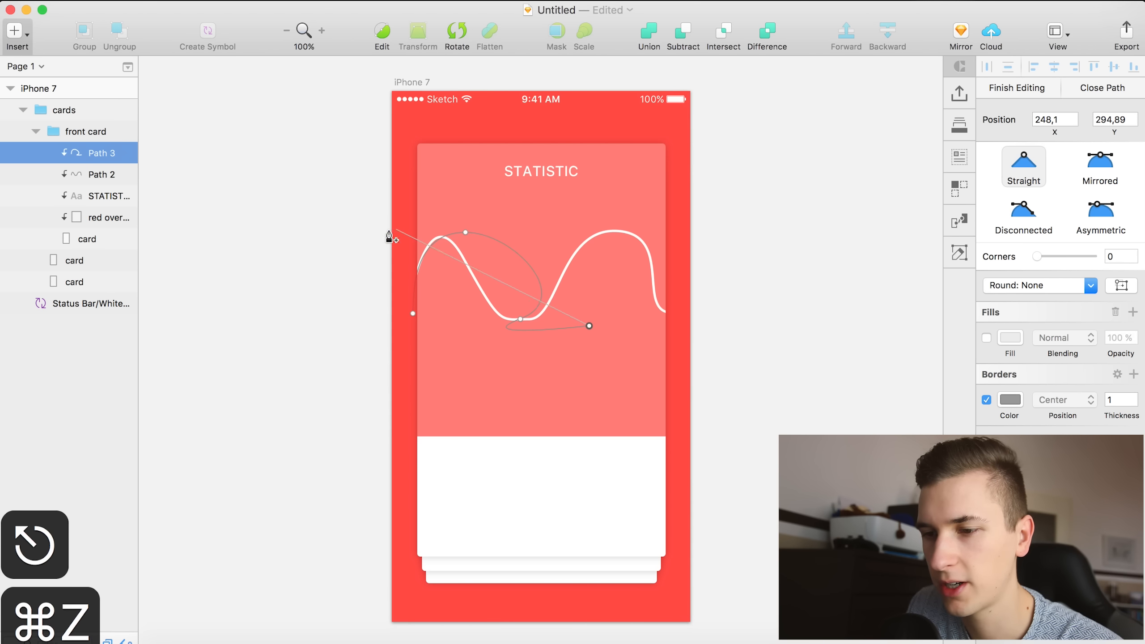
key(Escape)
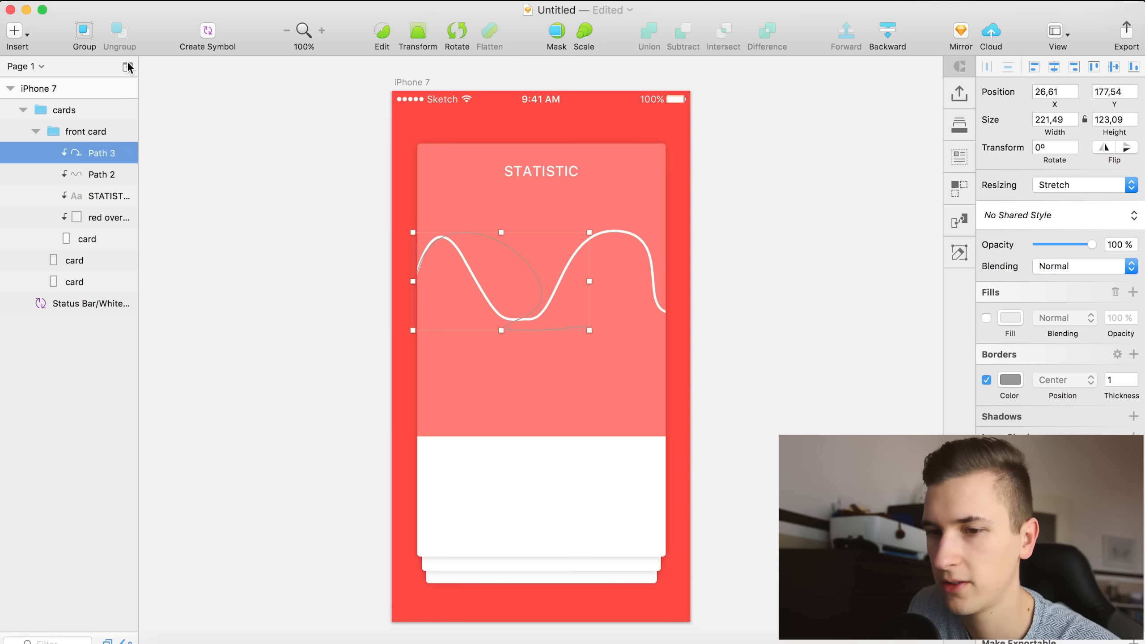
key(BackSpace)
Draw a new open, curved wave path about 328 by 136 with several peaks across the red overlay using the Vector tool.
click(75, 176)
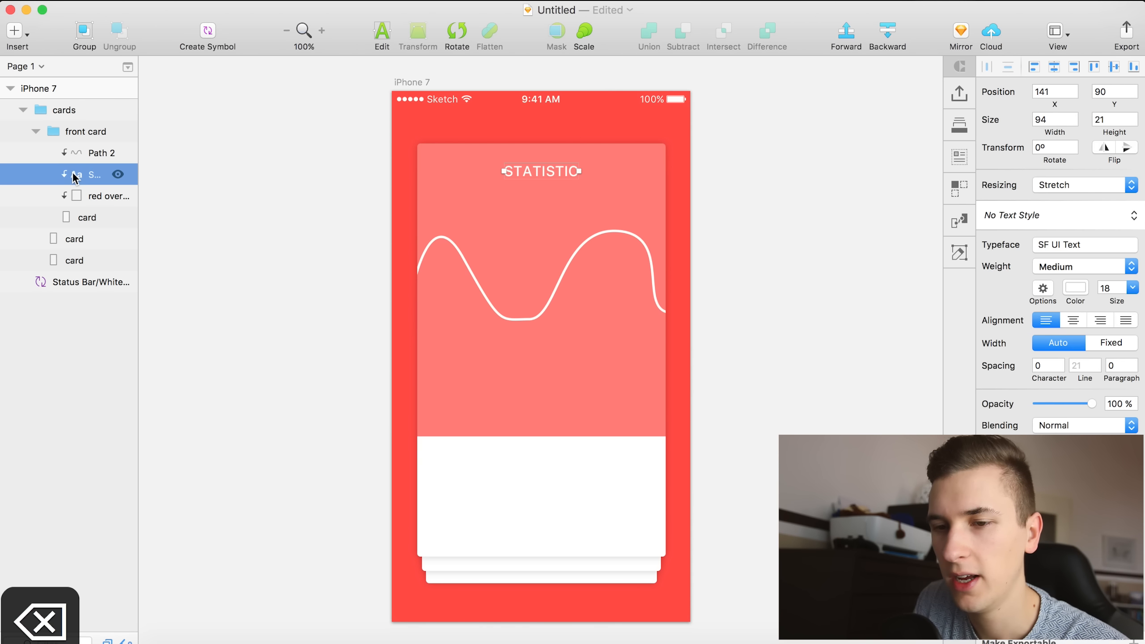
click(77, 153)
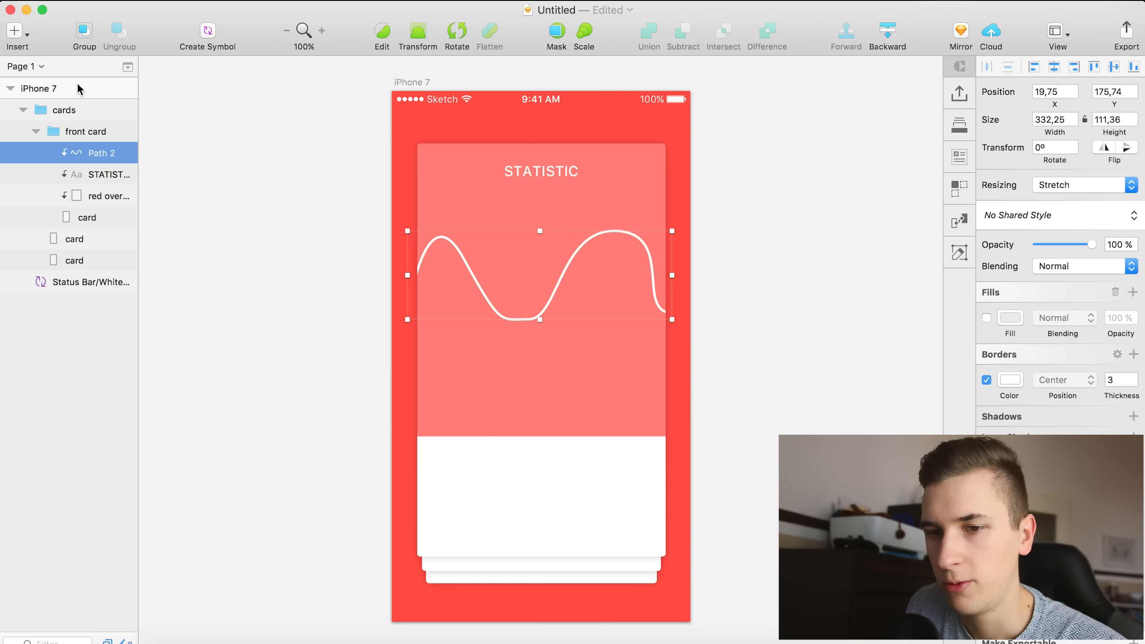
key(s)
double_click(557, 274)
key(v)
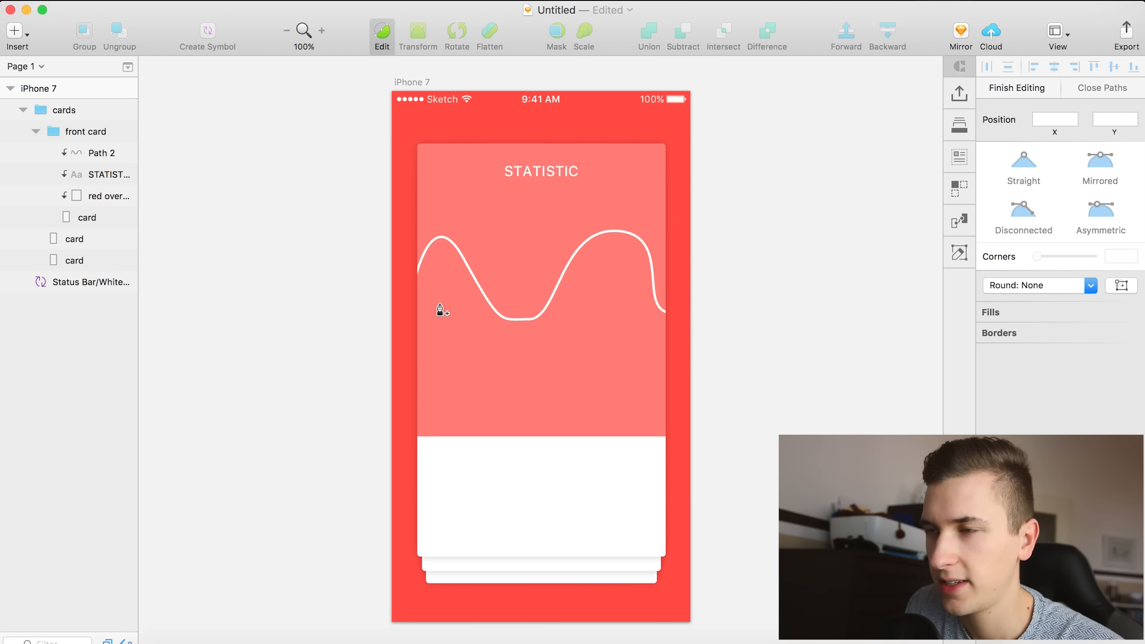
click(412, 321)
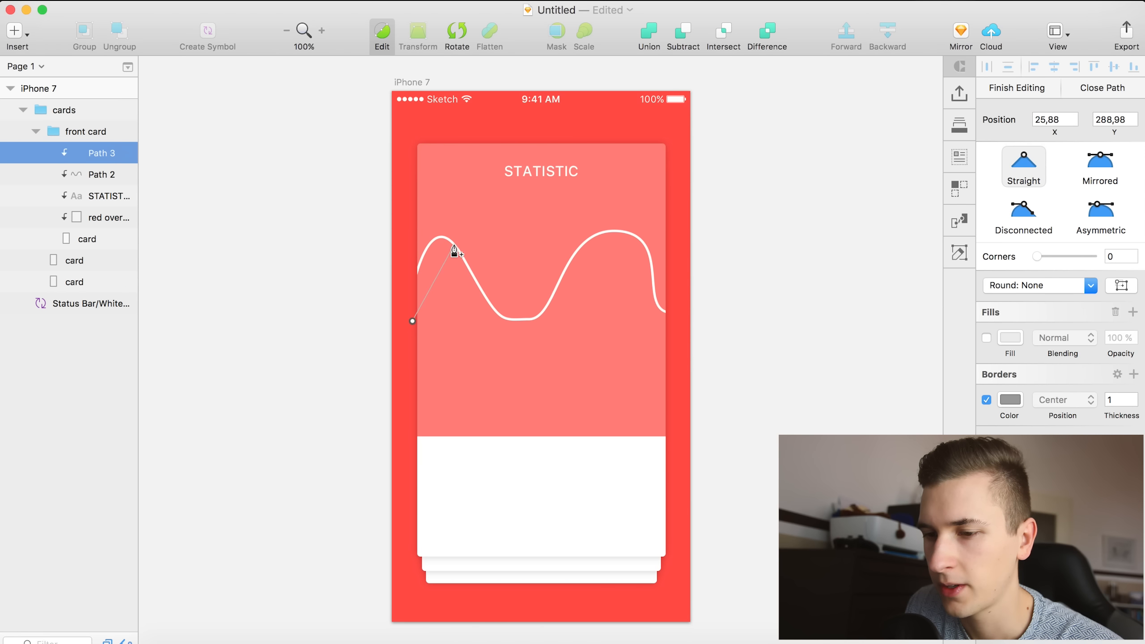
drag(437, 271, 460, 281)
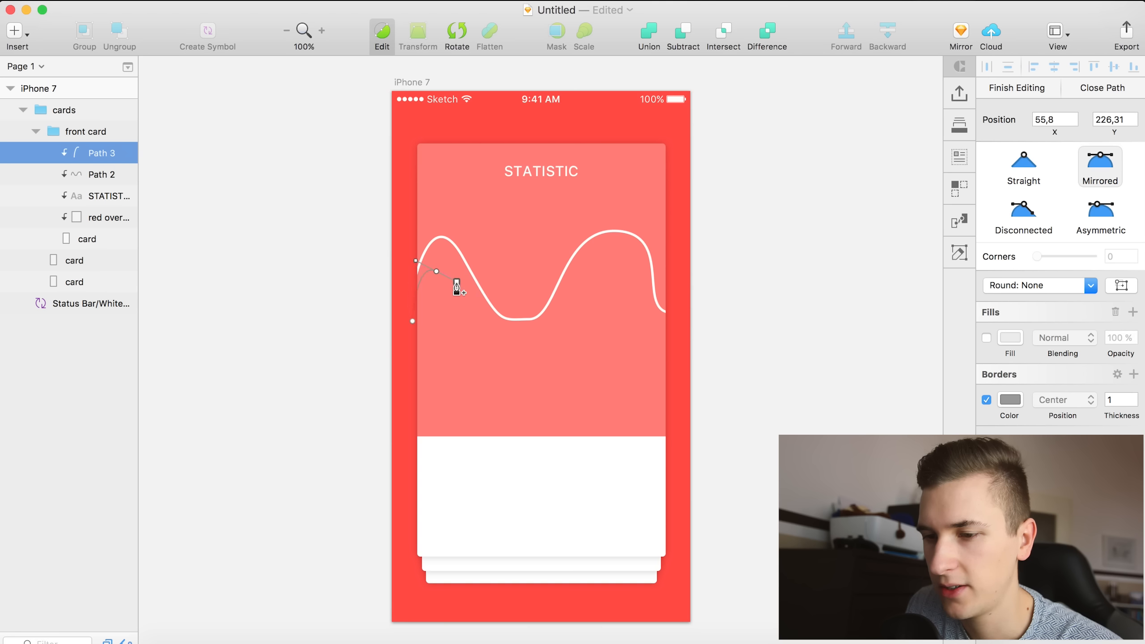
drag(470, 316, 503, 318)
click(503, 317)
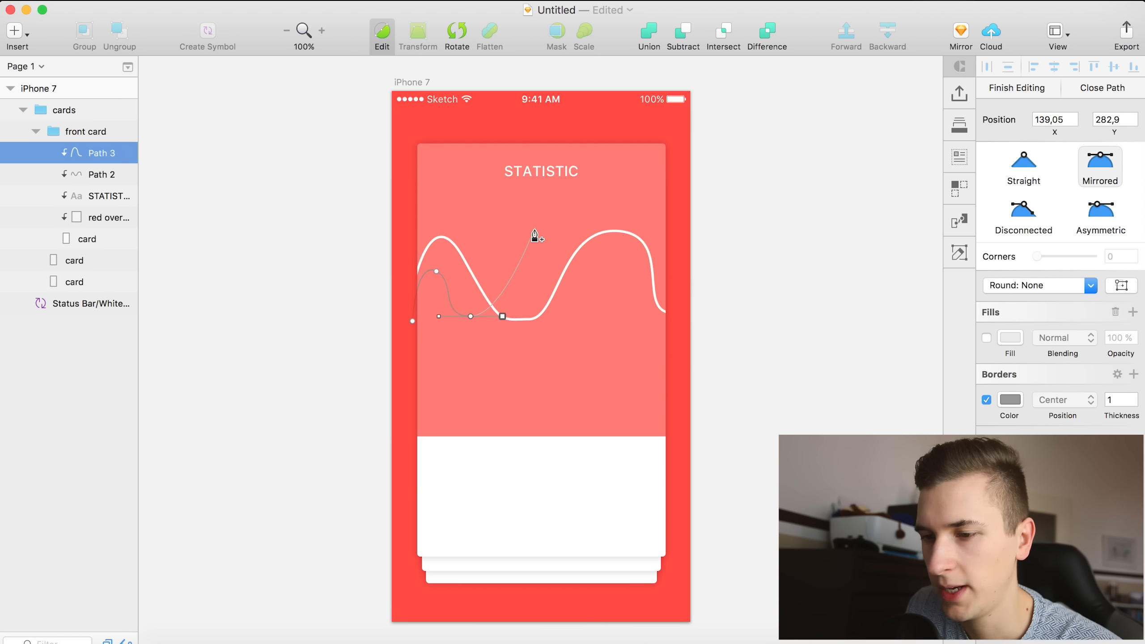
drag(537, 242, 603, 266)
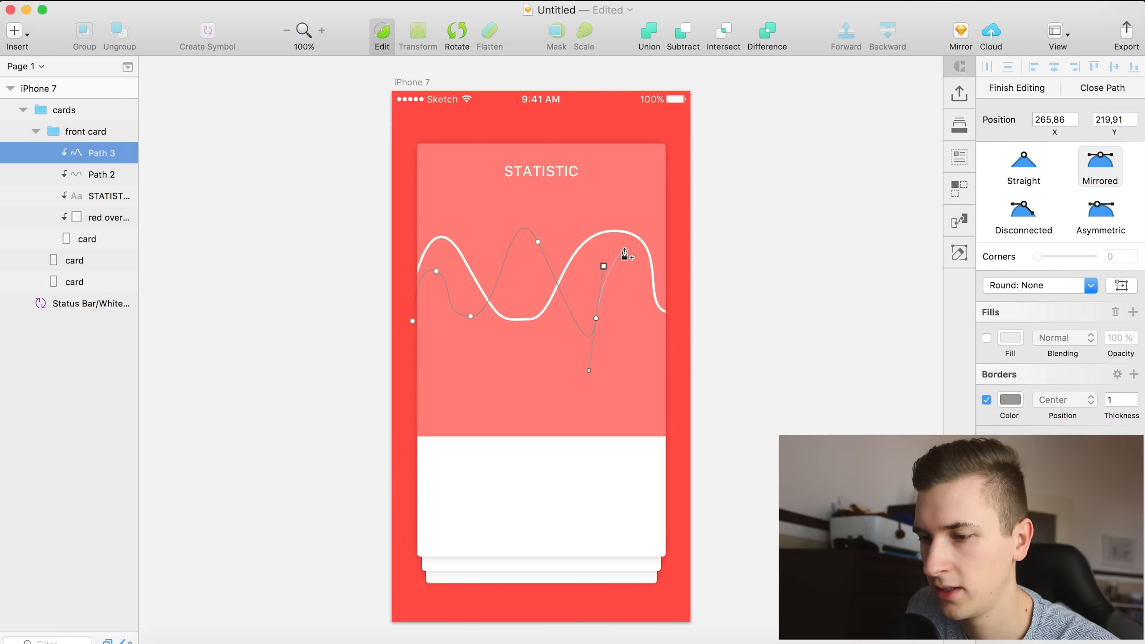
drag(620, 258, 633, 309)
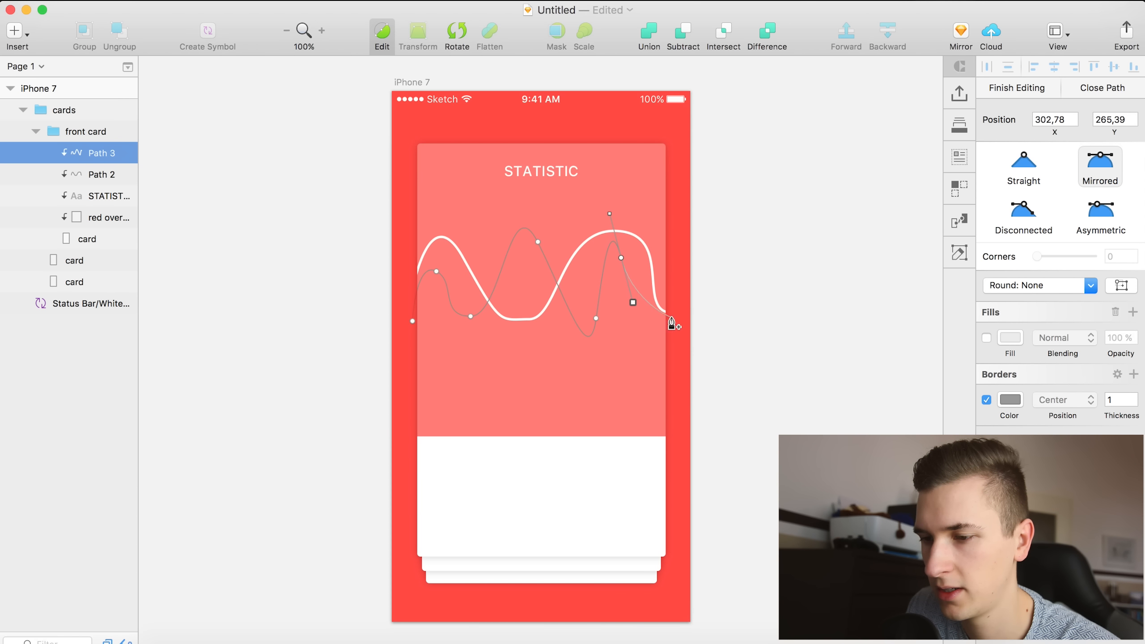
click(673, 315)
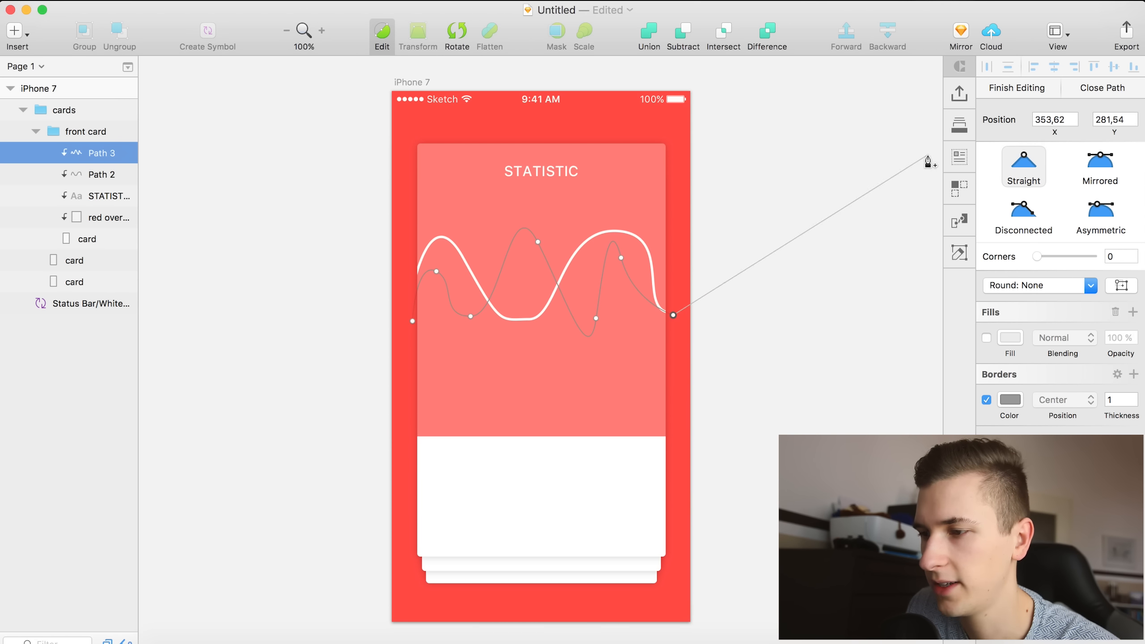
click(1028, 89)
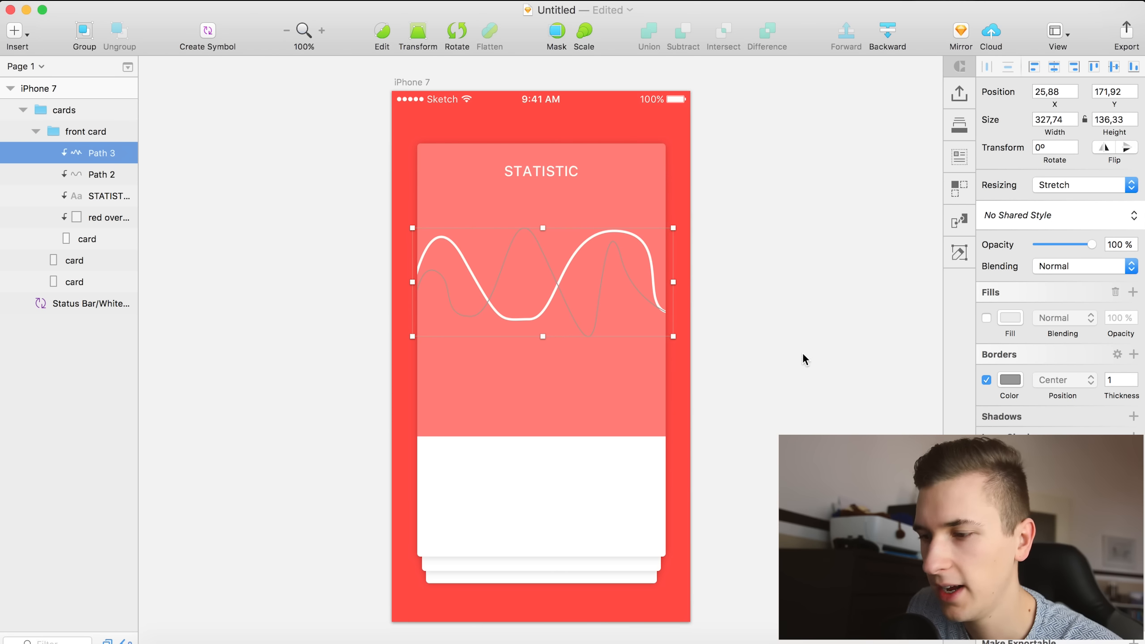
Give the new wave path a white border with thickness 5 and delete the old wave path.
click(987, 381)
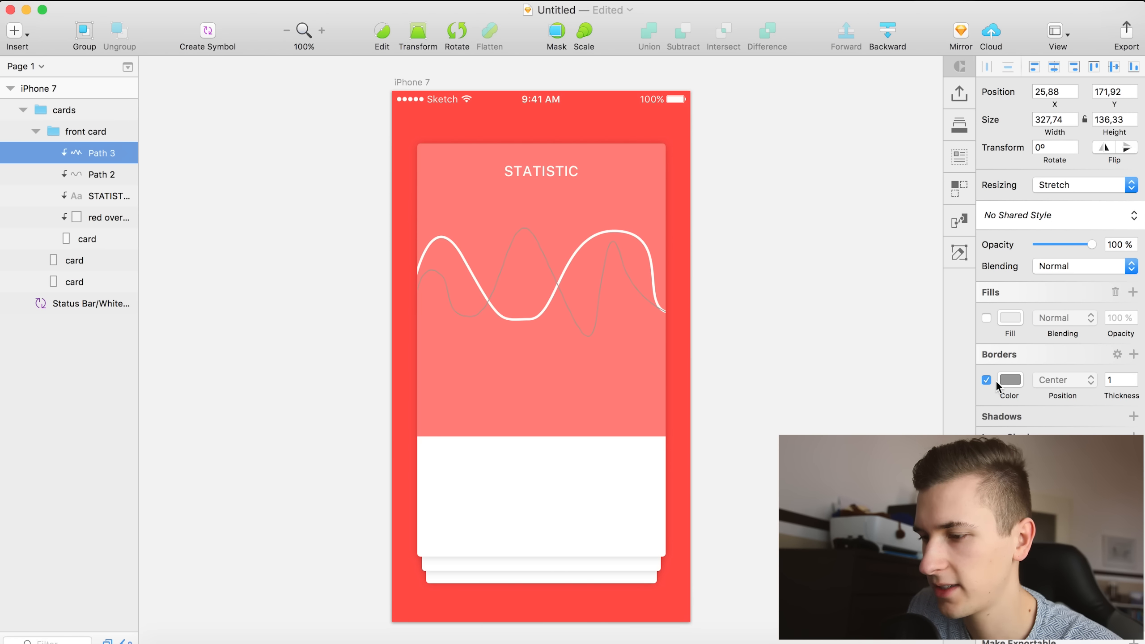
click(1006, 380)
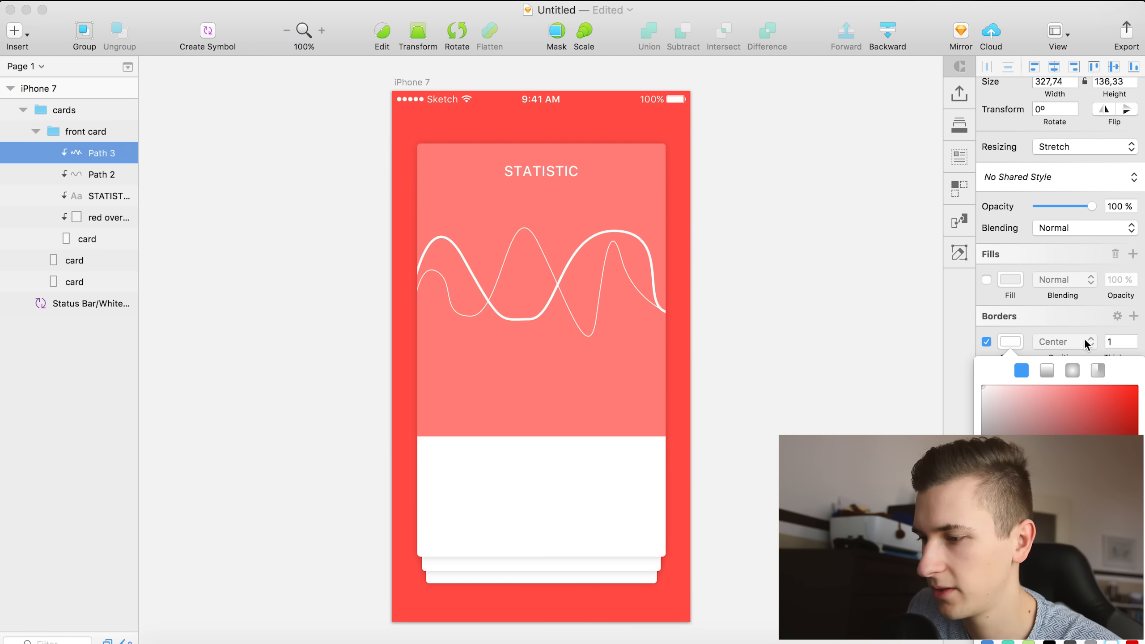
click(1104, 356)
drag(1113, 393, 1116, 403)
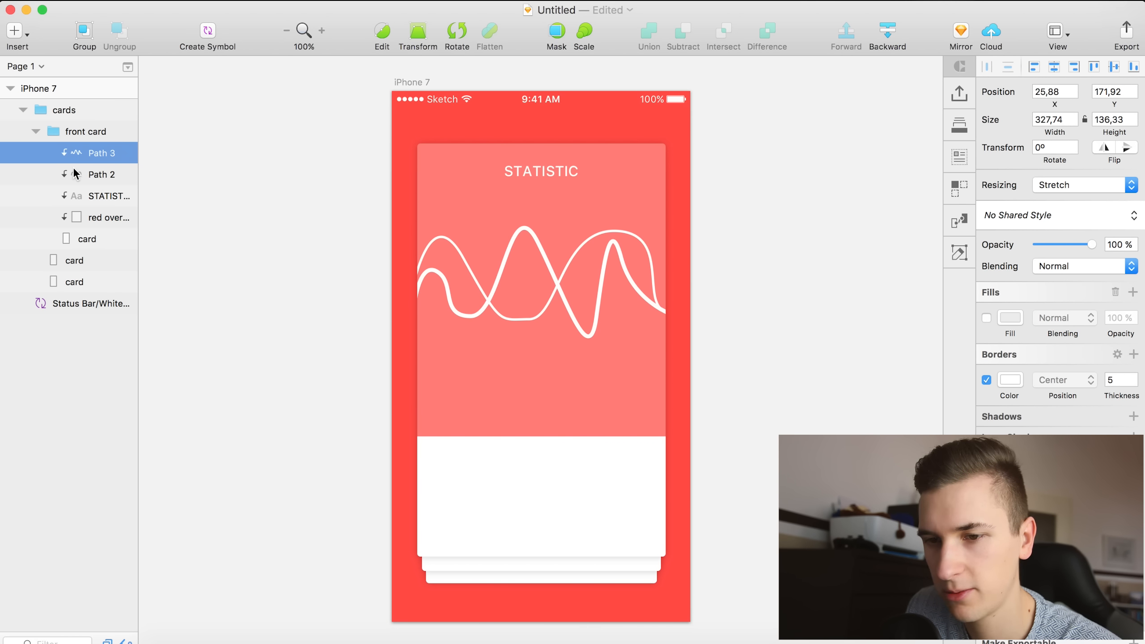
click(92, 175)
key(BackSpace)
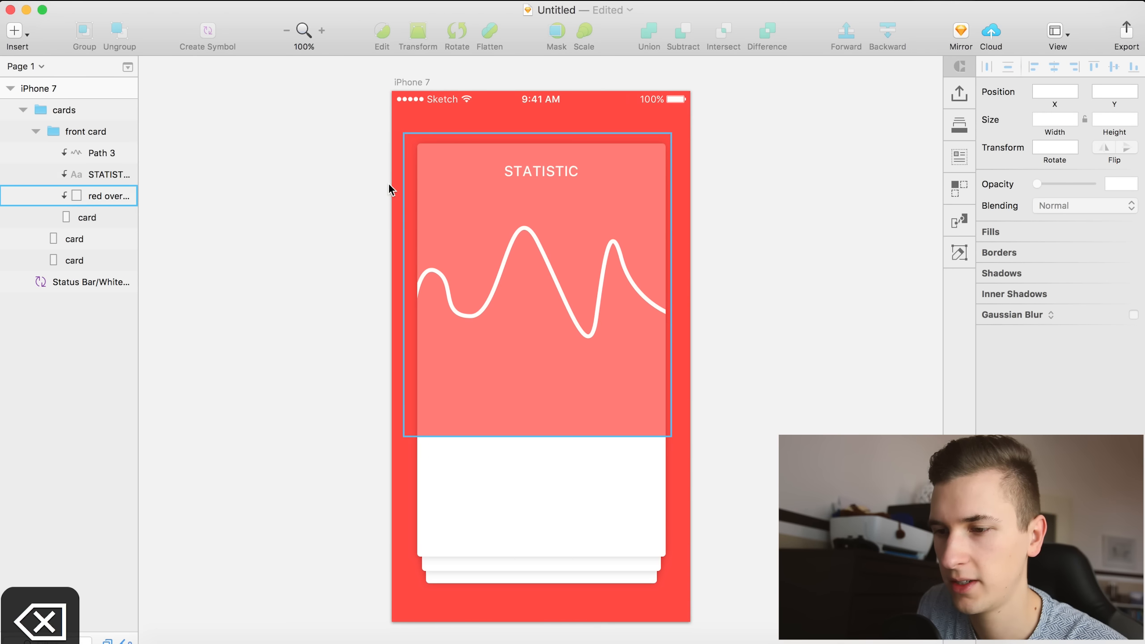
Move the remaining wave path up by 10 px and set its border thickness to 4.
click(547, 270)
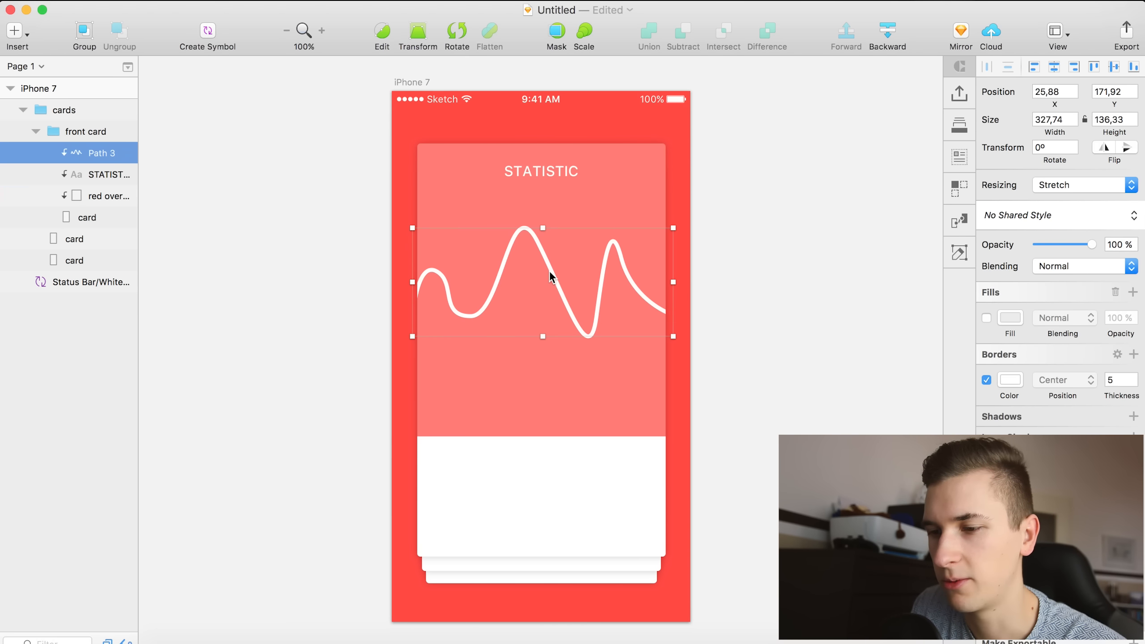
key(shift+Up)
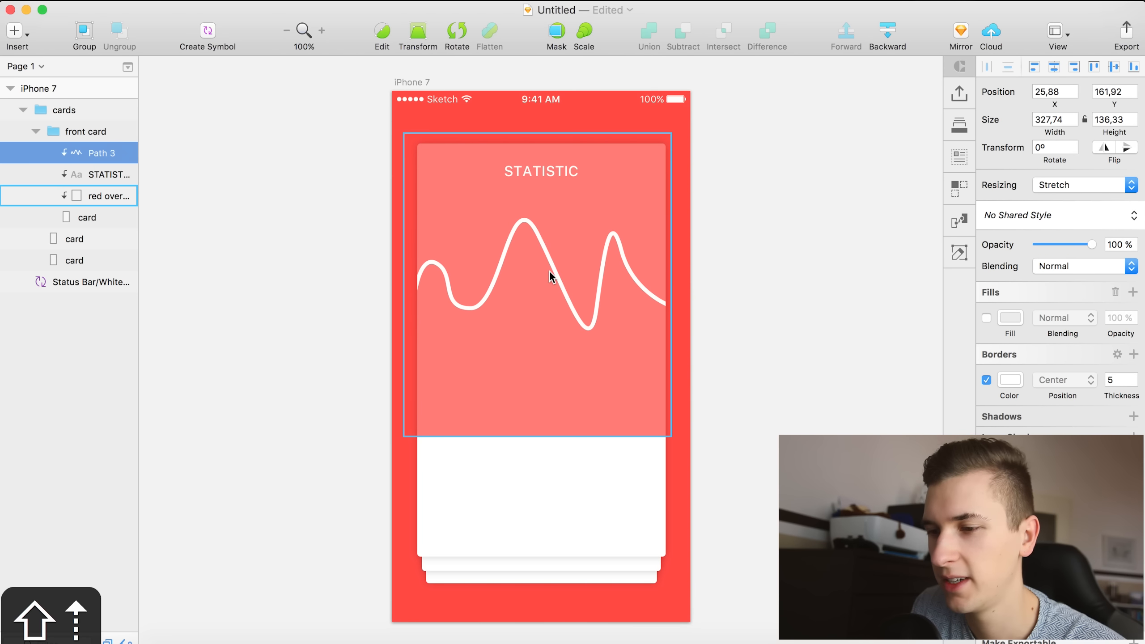
drag(1123, 395, 1121, 394)
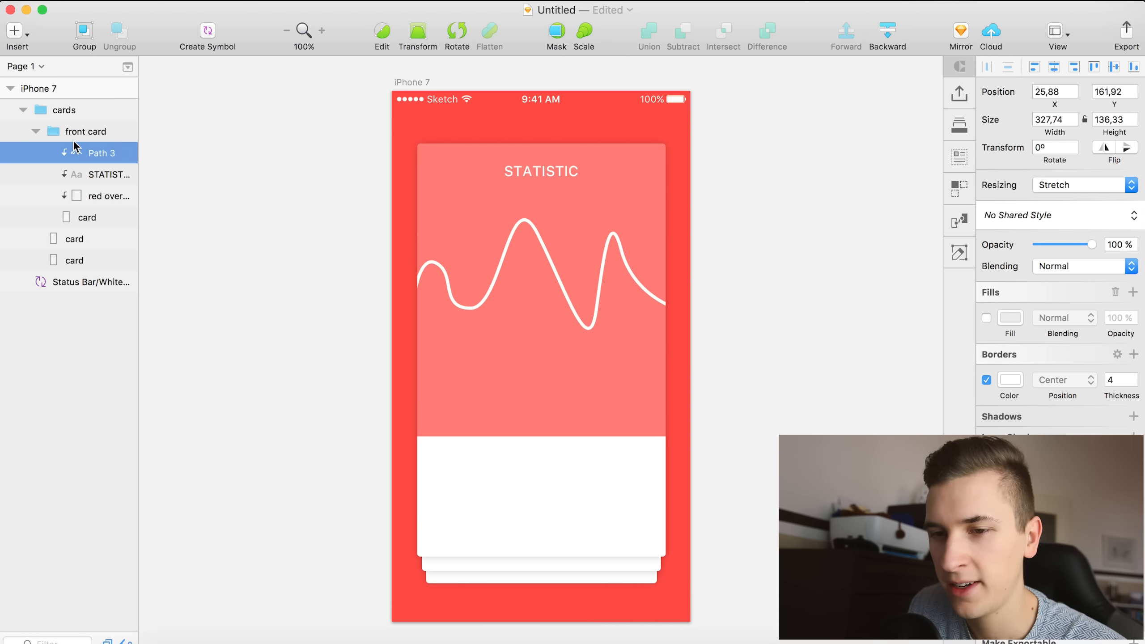
Draw a 15 by 15 circle on the wave's first peak and remove its border.
click(59, 167)
click(70, 149)
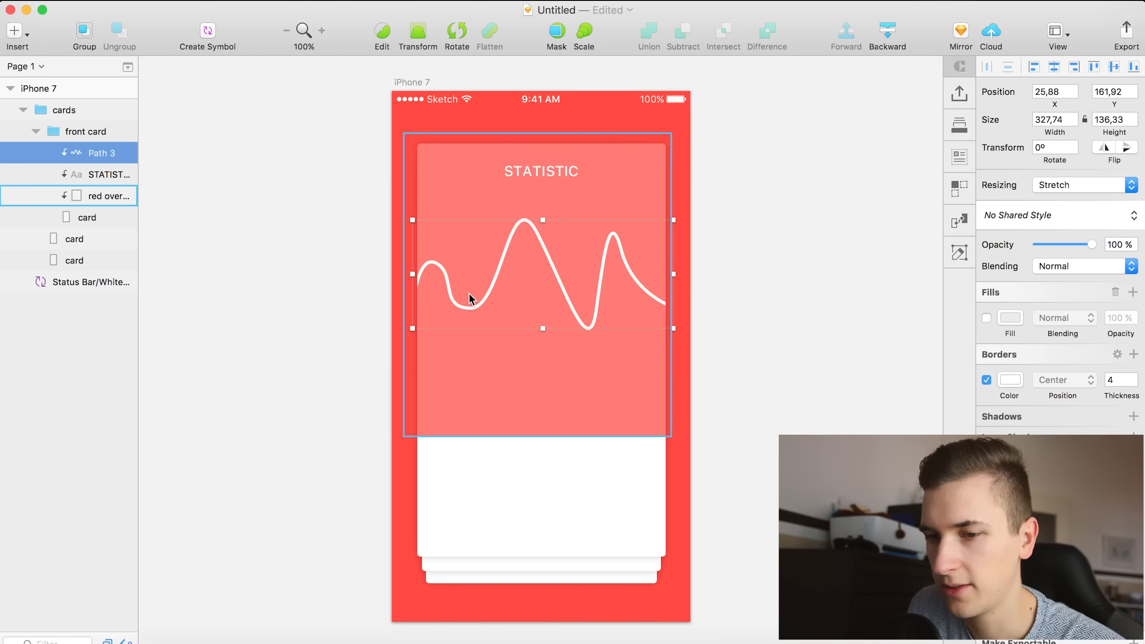
key(o)
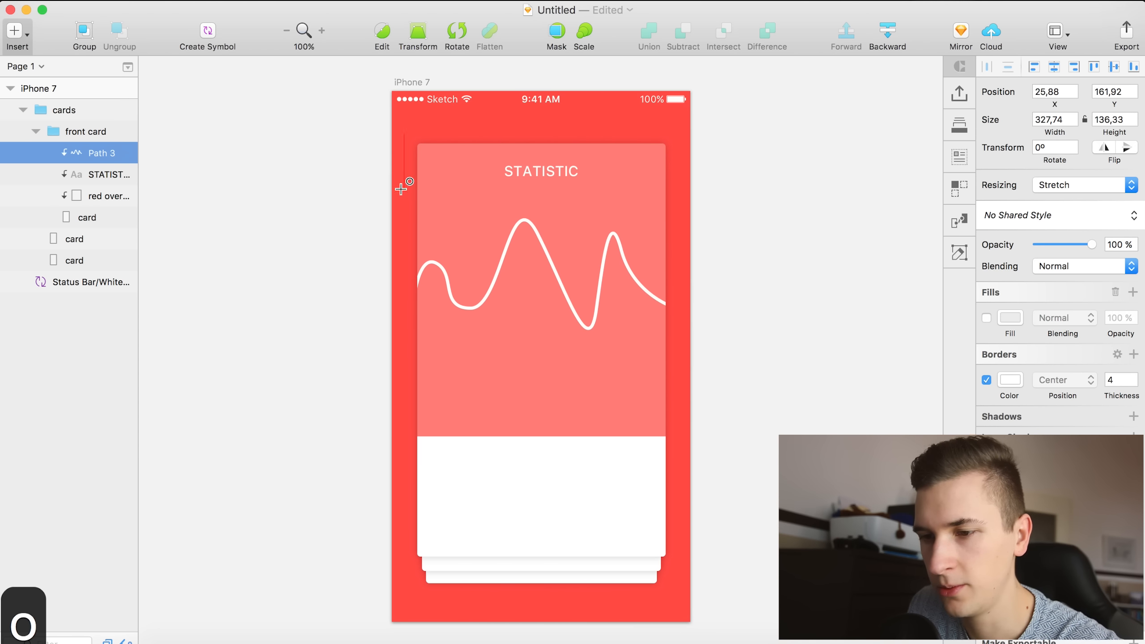
drag(433, 258, 444, 269)
click(986, 380)
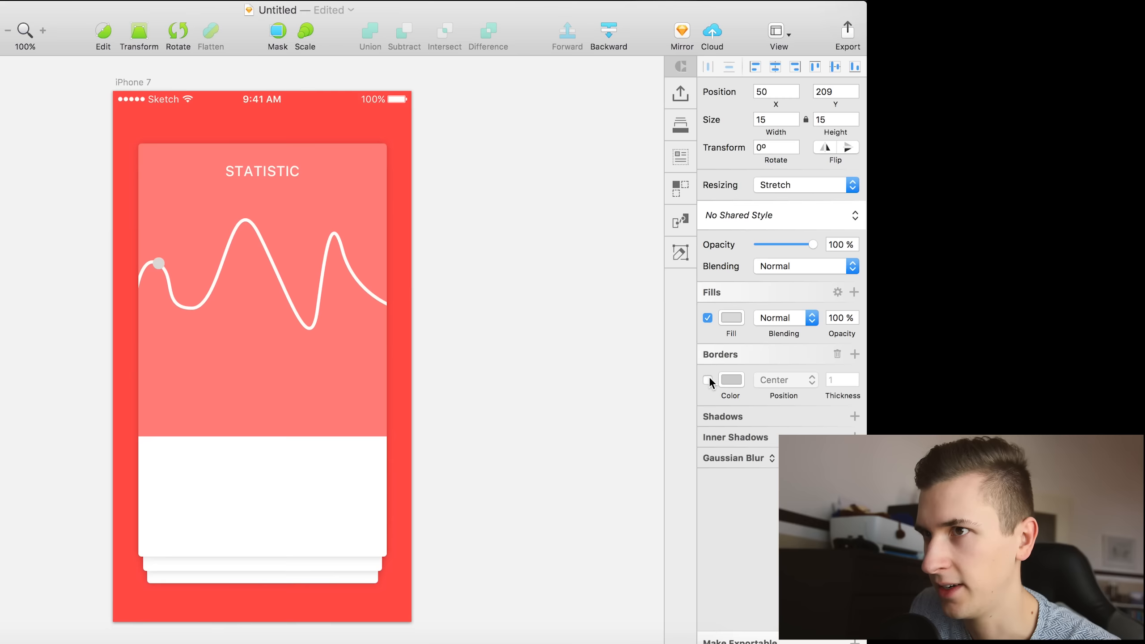
Fill the circle with white (FFFFFF) and shift it along the wave to X 44.
click(655, 318)
drag(648, 410, 597, 347)
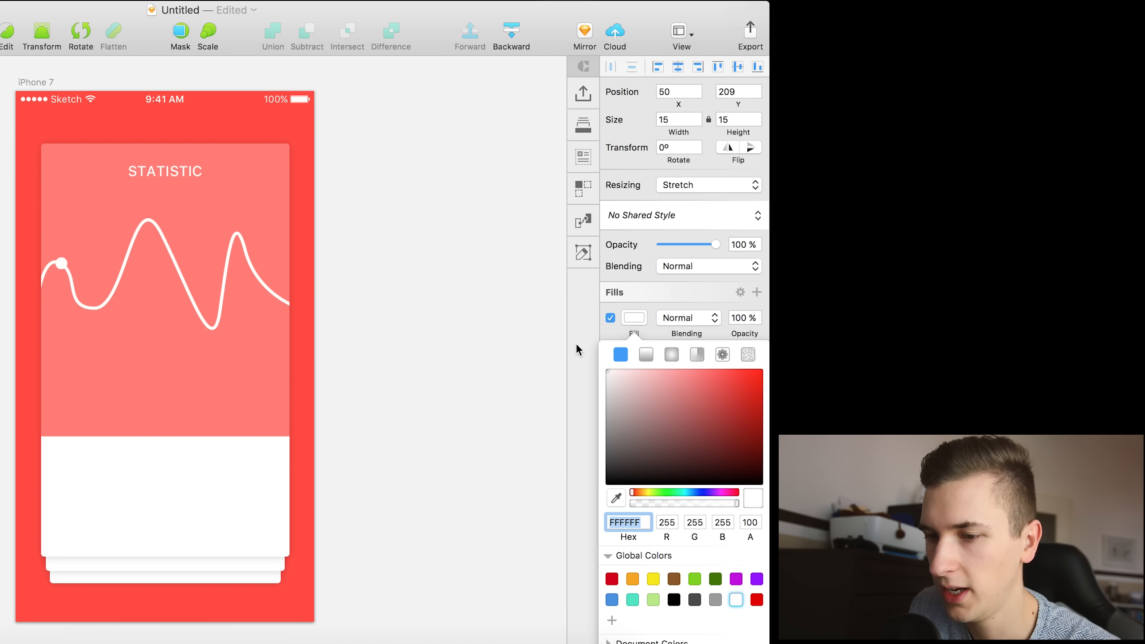
click(48, 272)
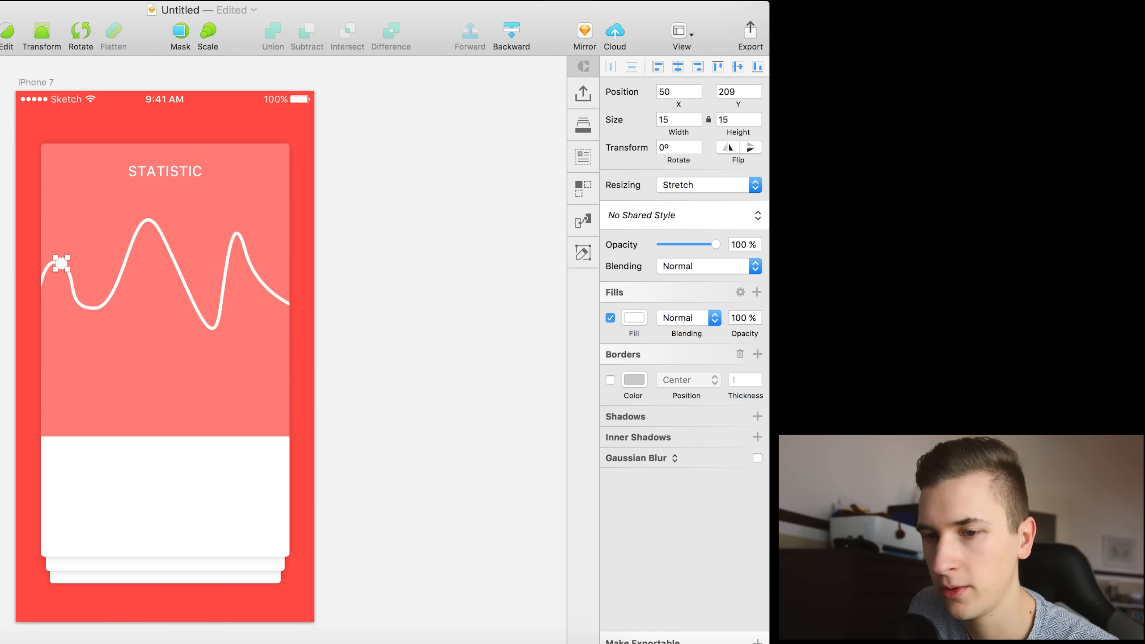
click(62, 263)
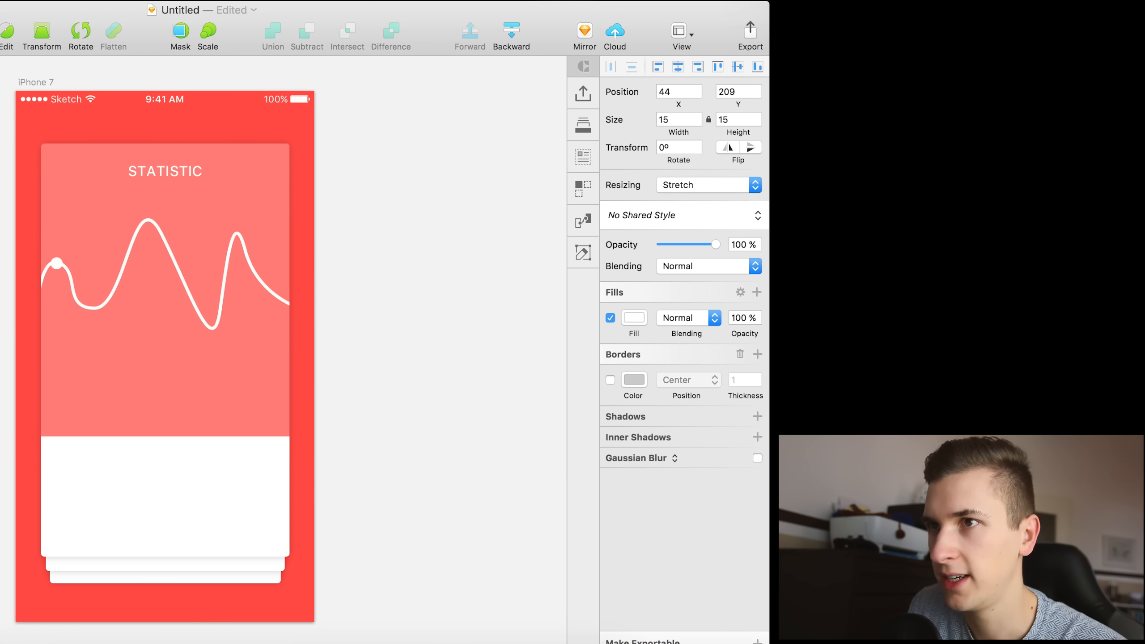
Add a shadow to the circle and set the shadow colour to FFFFFF.
click(636, 416)
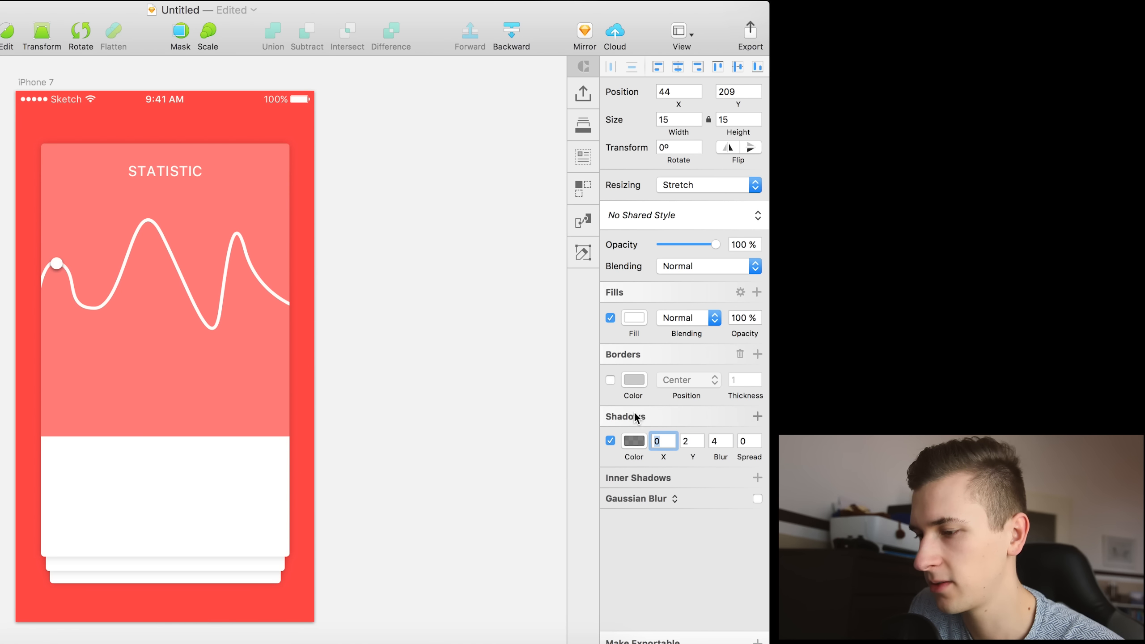
click(634, 440)
text(ffffff)
key(Return)
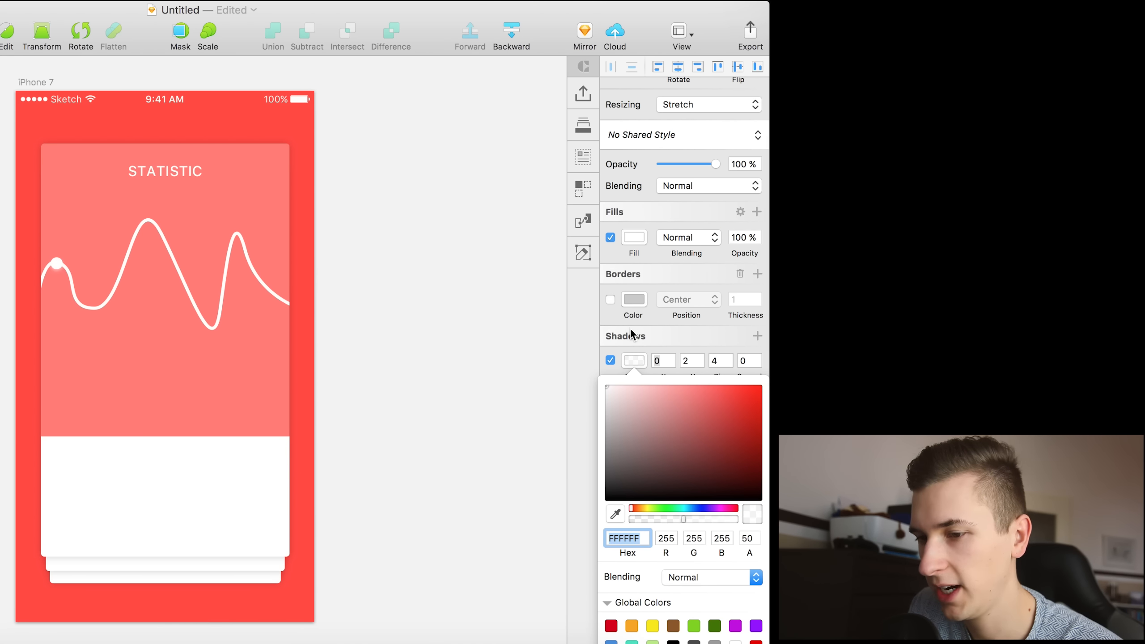
Set the circle's shadow to X 0, Y 0 and blur 8, and raise the shadow colour's alpha to 86.
click(661, 360)
click(686, 440)
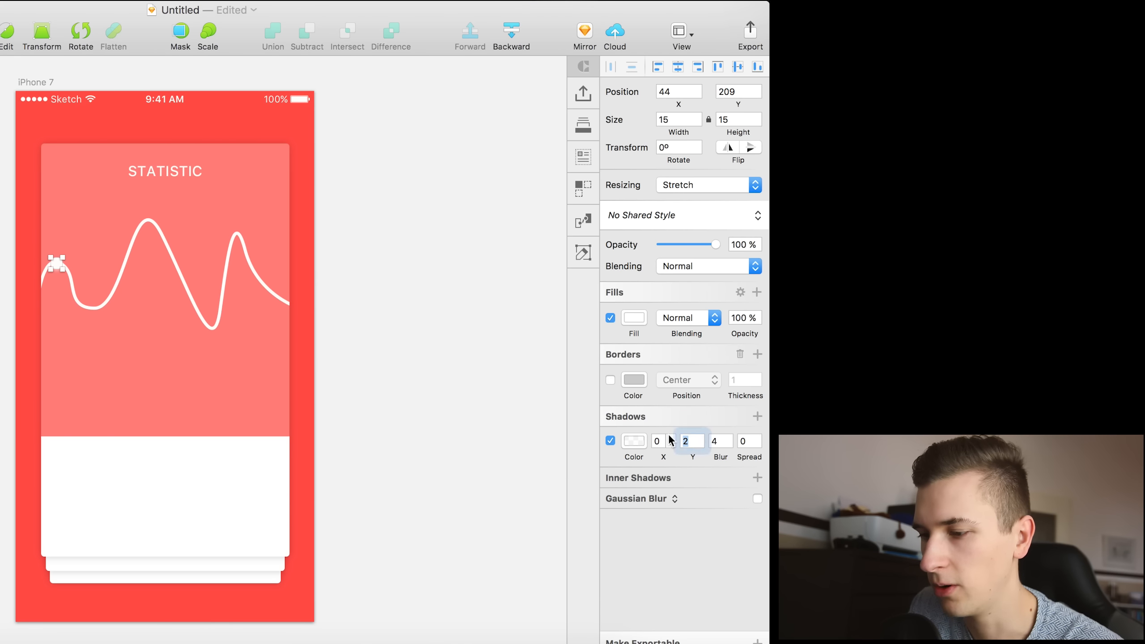
text(0)
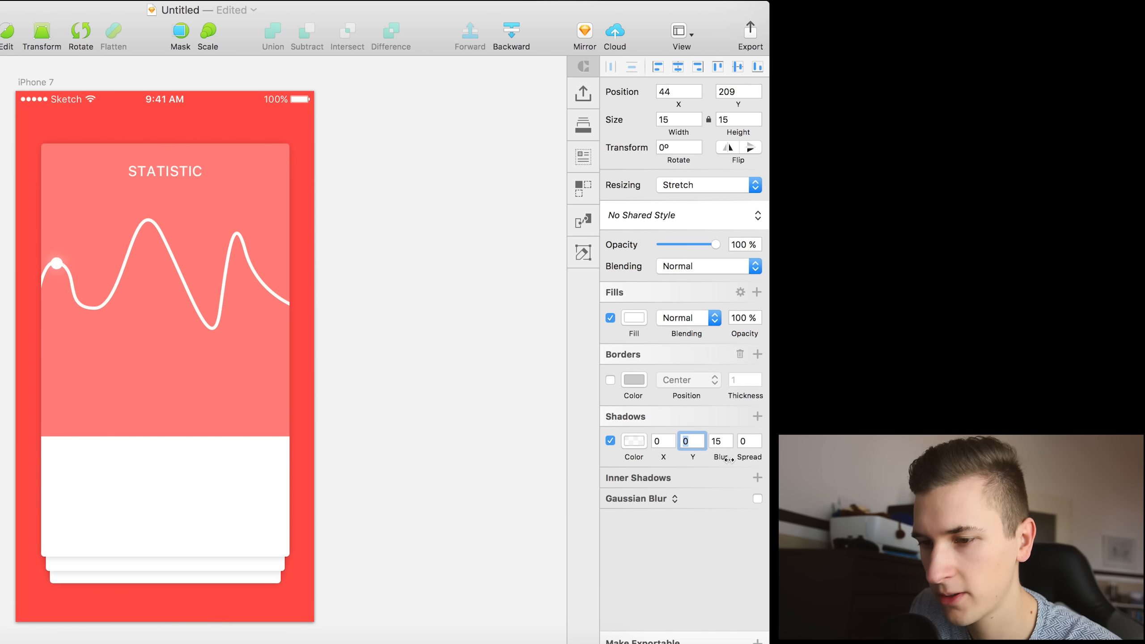
drag(727, 461, 663, 456)
key(shift+Tab)
text(0)
click(633, 441)
drag(690, 519, 723, 518)
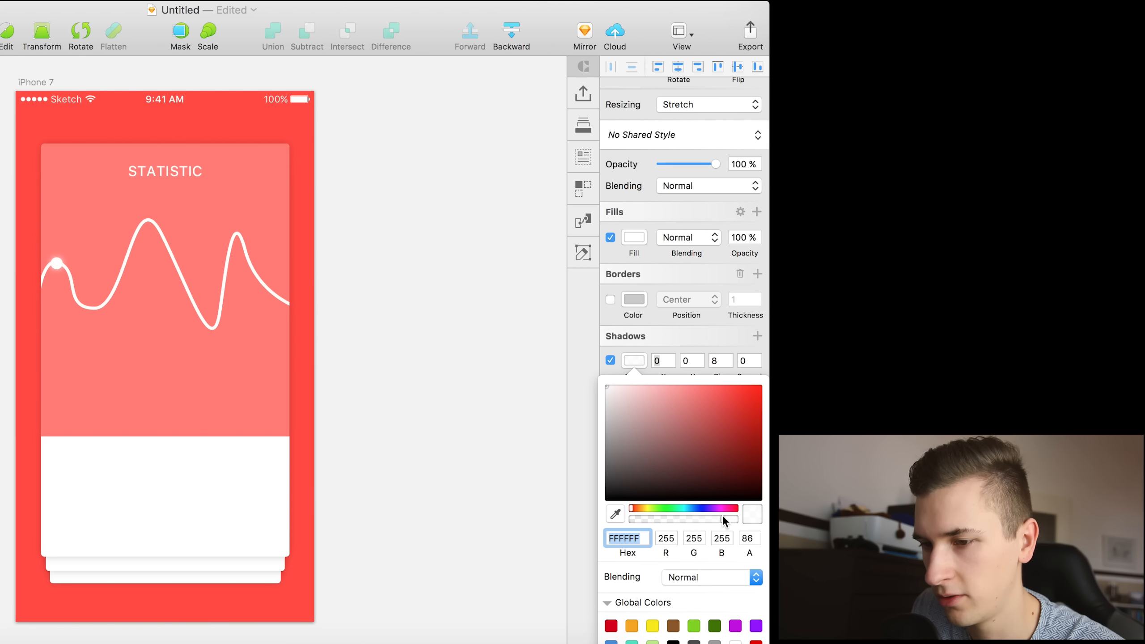
click(633, 357)
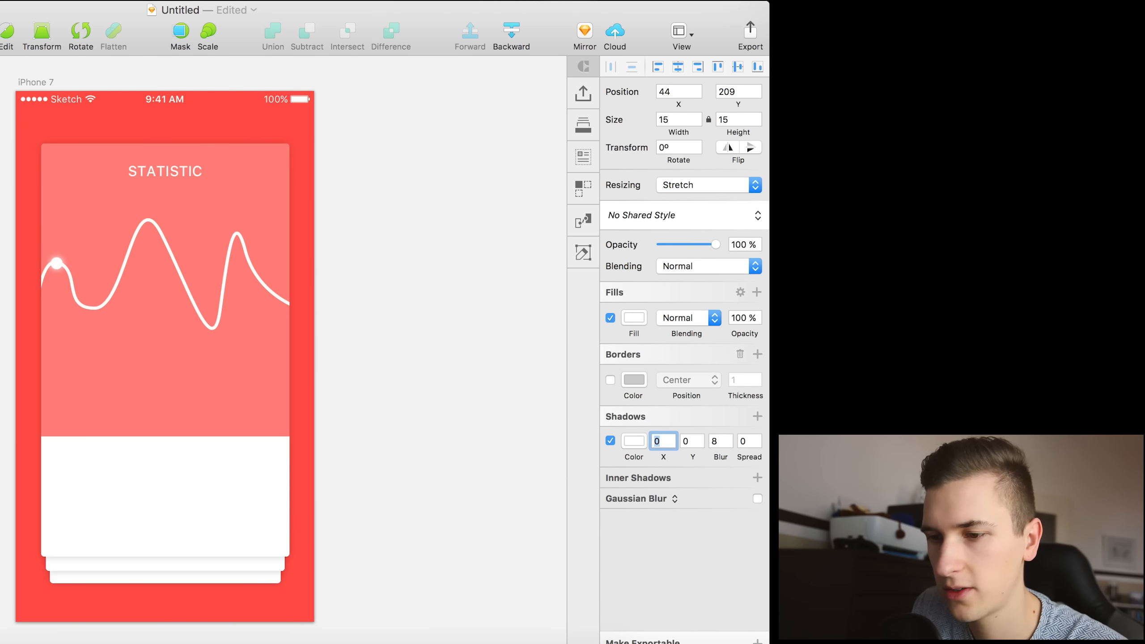
key(shift+Up)
key(shift+Up)
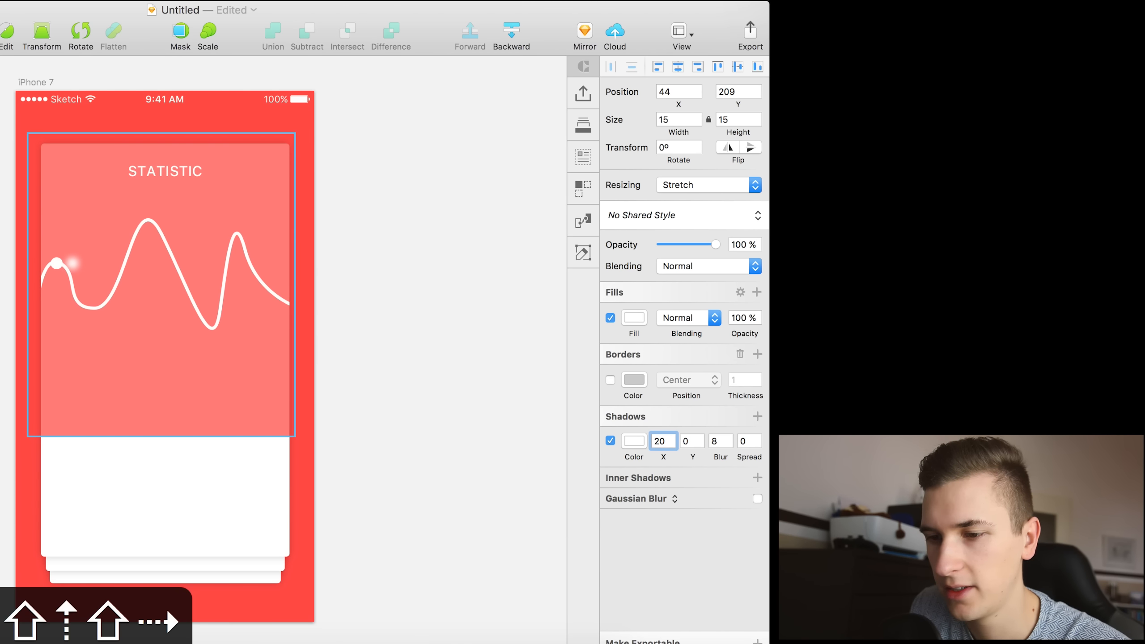
key(super+z)
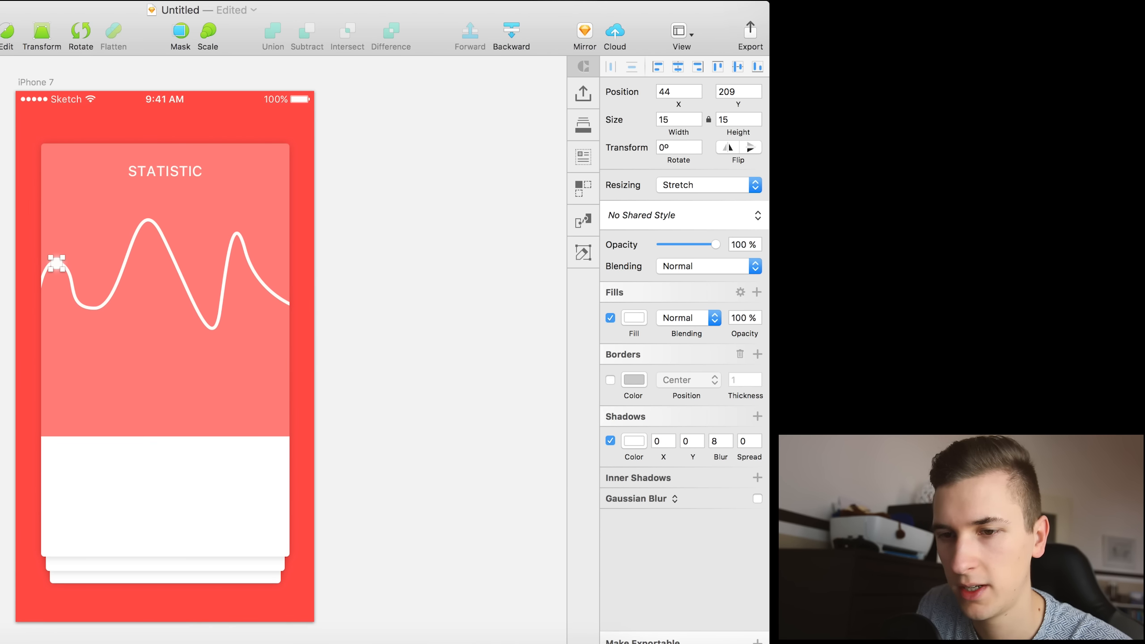
Duplicate the glowing circle and move the copy onto the wave's first trough at X 87, Y 265.
key(super+d)
key(shift+Right)
key(shift+Right)
key(shift+Right)
key(shift+Right)
key(shift+Right)
key(shift+Down)
key(shift+Down)
key(shift+Down)
key(shift+Down)
key(shift+Down)
key(shift+Left)
key(shift+Down)
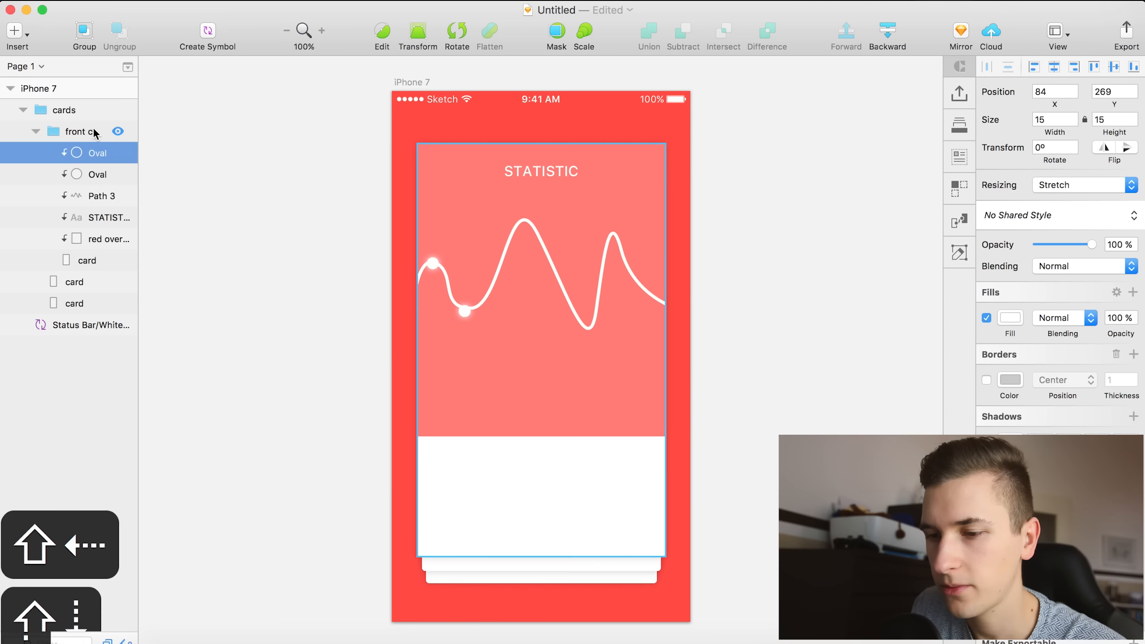
key(Up)
key(Up)
key(Right)
key(Up)
key(Right)
key(Up)
key(Right)
Copy the trough's circle and place the copy on the wave's second, highest peak at X 159, Y 155.
key(super+c)
key(super+v)
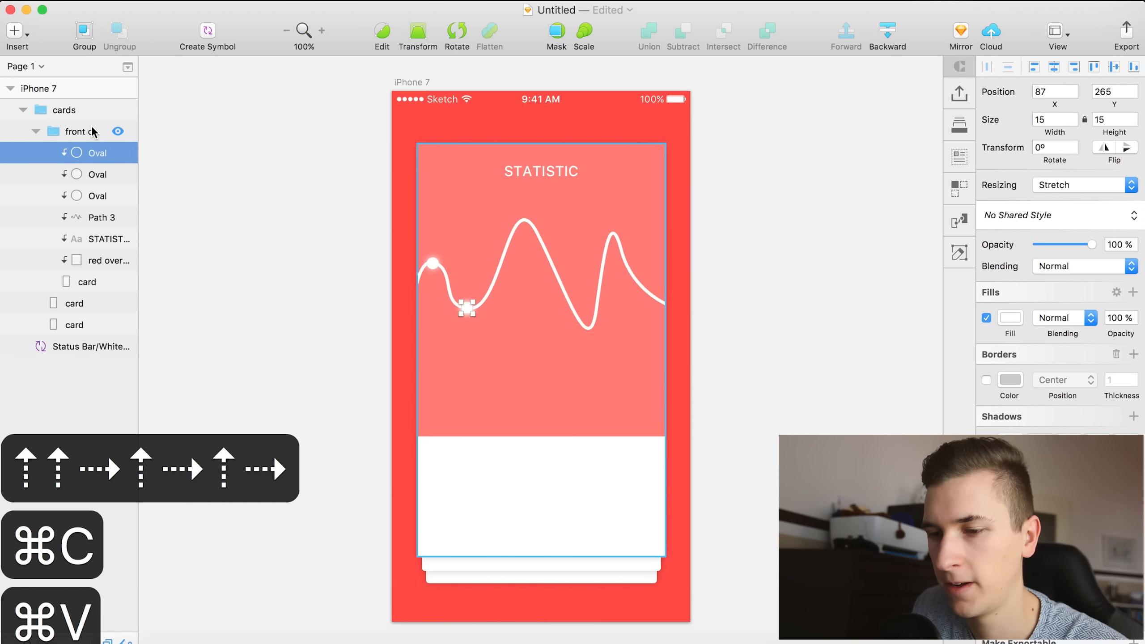
key(shift+Right)
key(shift+Up)
key(shift+Up)
key(shift+Right)
key(shift+Up)
key(shift+Right)
key(shift+Up)
key(shift+Right)
key(shift+Right)
key(shift+Up)
key(shift+Up)
key(shift+Right)
key(shift+Up)
key(shift+Right)
key(shift+Right)
key(shift+Up)
key(shift+Up)
key(shift+Up)
key(shift+Left)
key(shift+Up)
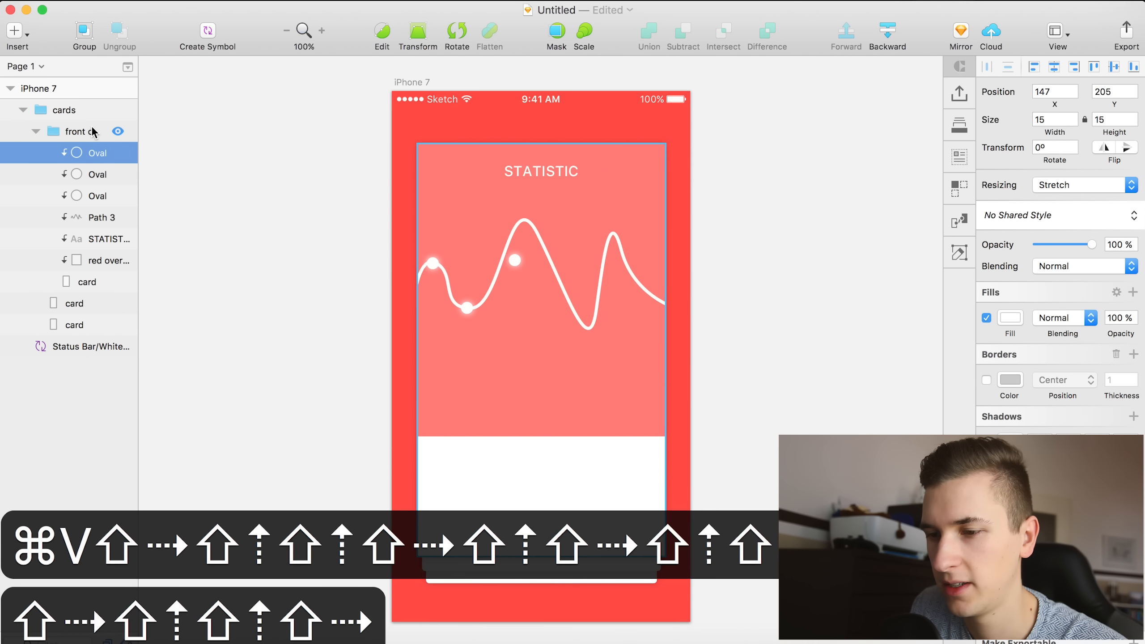
key(Right)
key(Right)
key(Right)
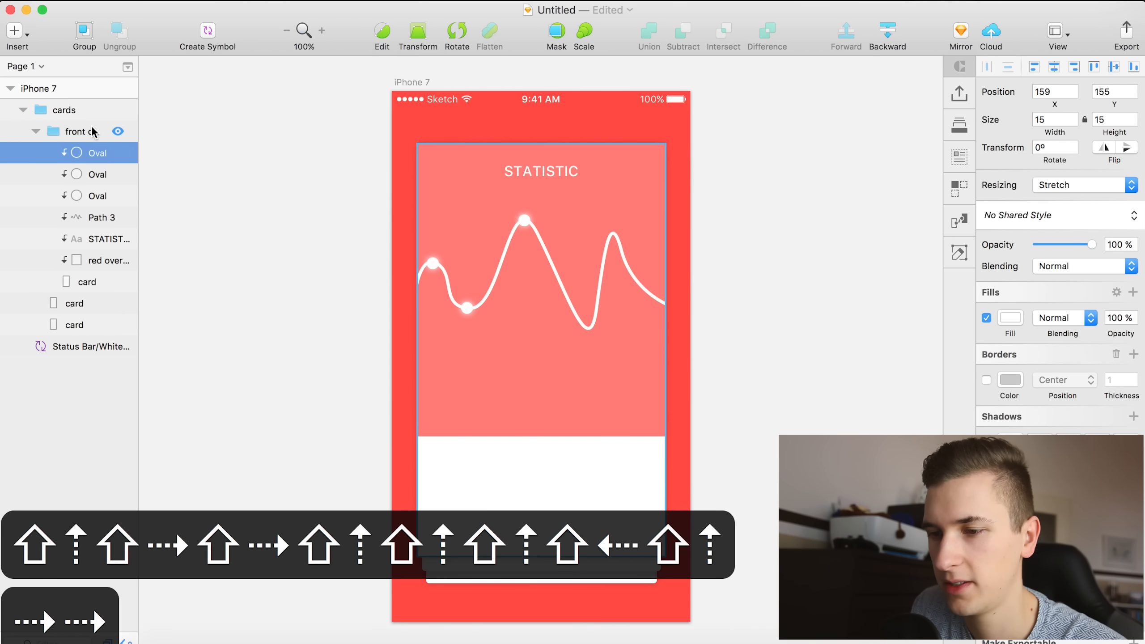
key(Left)
Copy the highest peak's circle and move the copy down to the wave's second trough, at about X 235, Y 283.
key(super+c)
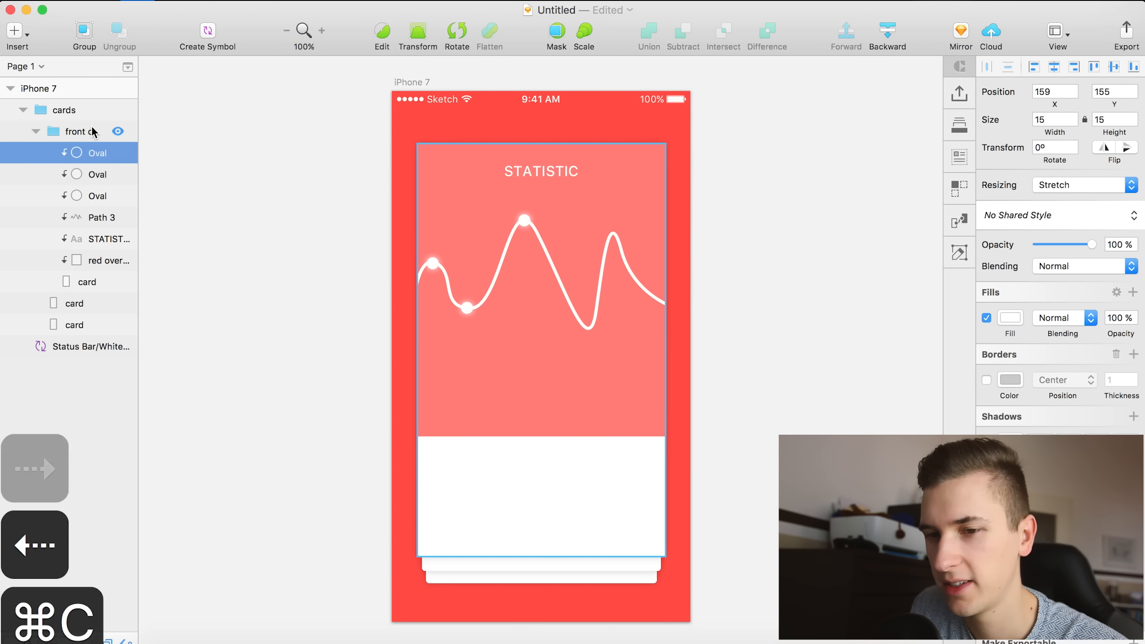
key(super+v)
key(shift+Down)
key(shift+Down)
key(shift+Right)
key(shift+Right)
key(shift+Down)
key(shift+Down)
key(shift+Down)
key(shift+Right)
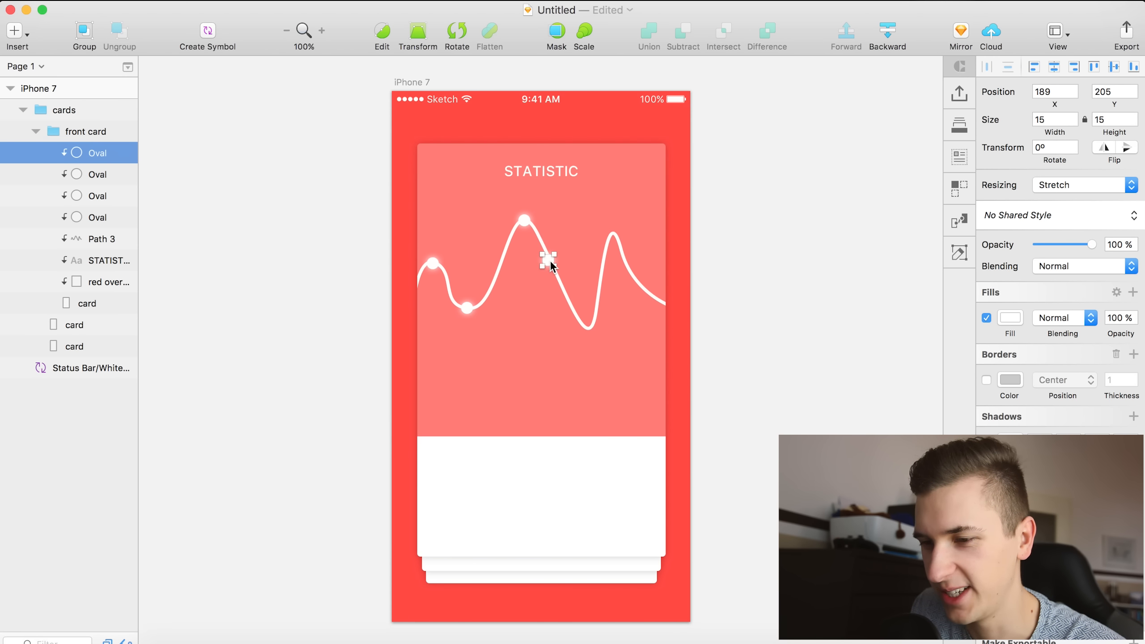
drag(550, 260, 590, 321)
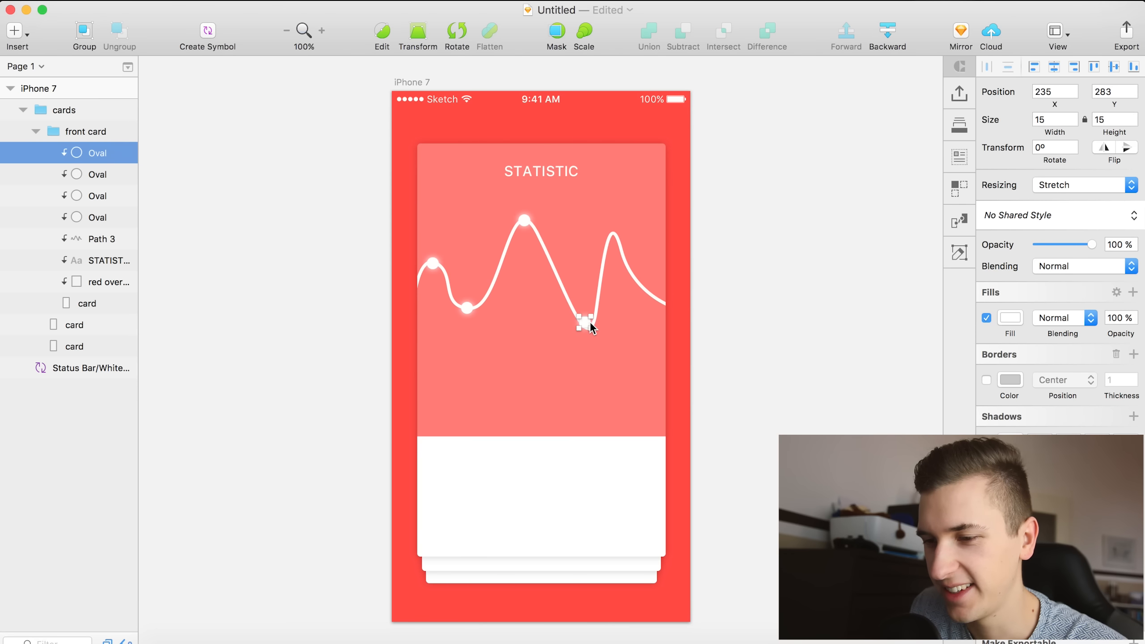
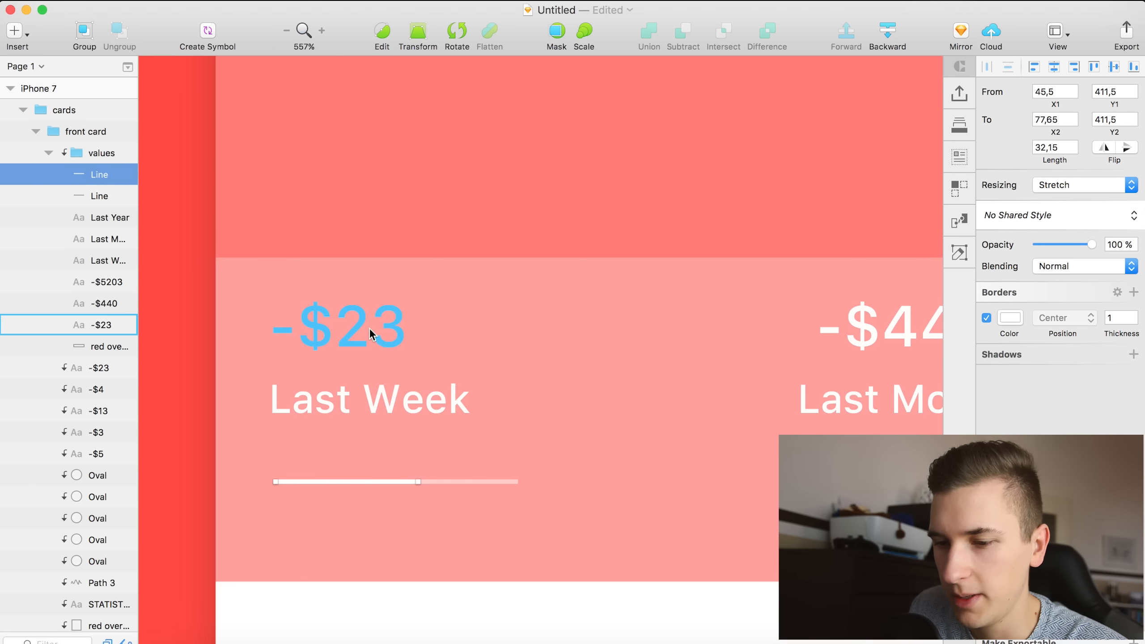
Shorten the solid white line beneath Last Week to a length of 26.15.
drag(1038, 159, 1039, 159)
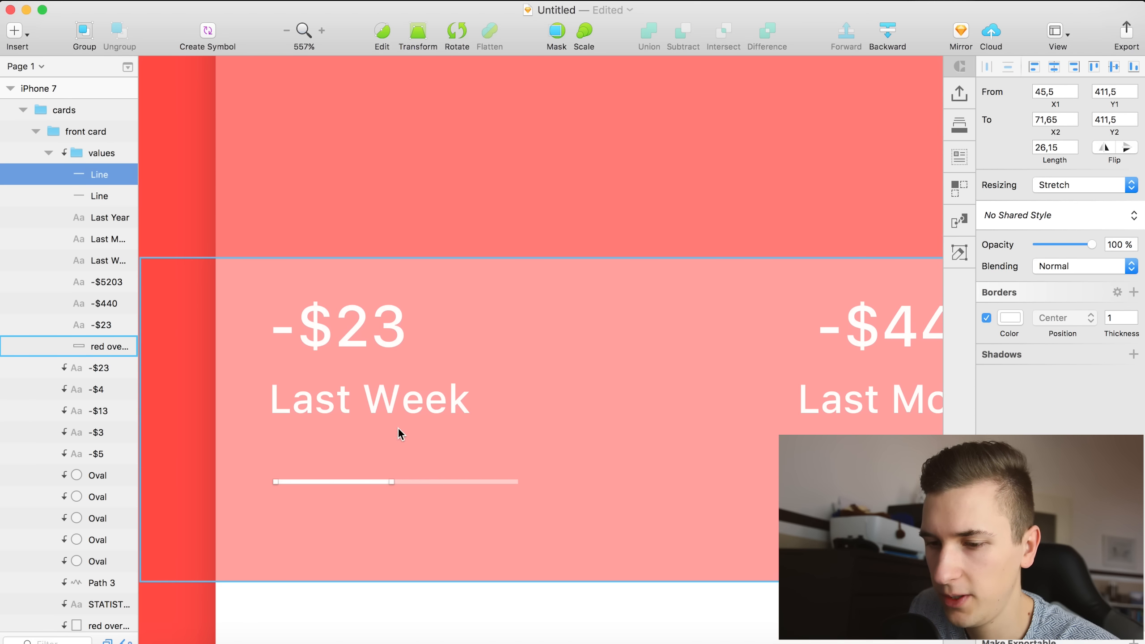
scroll(385, 499, up, 6)
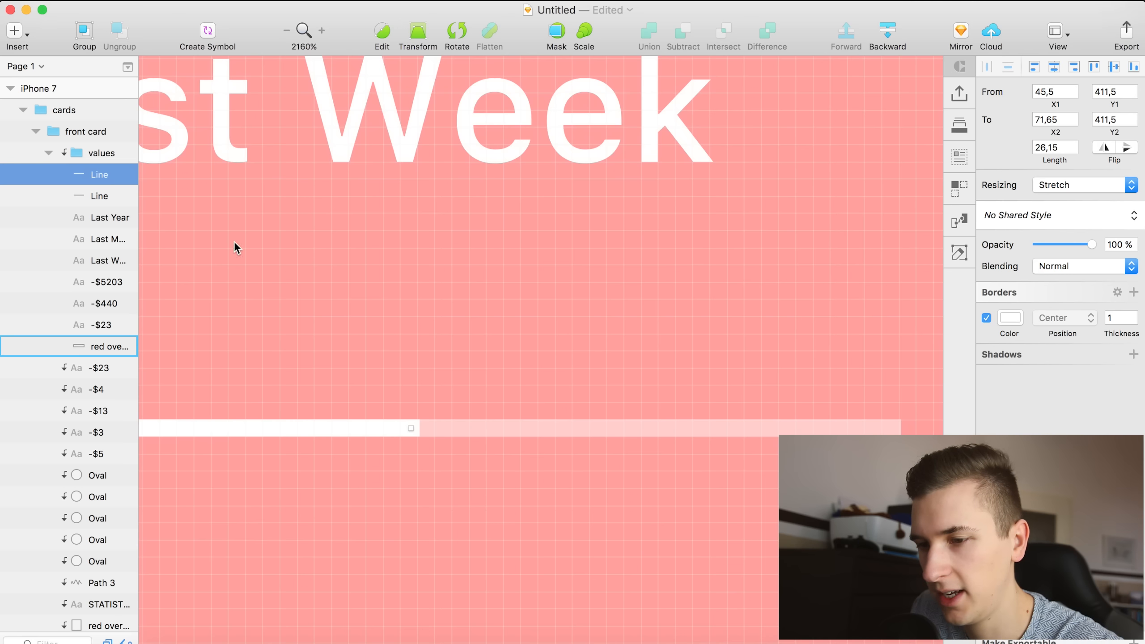
scroll(399, 323, down, 3)
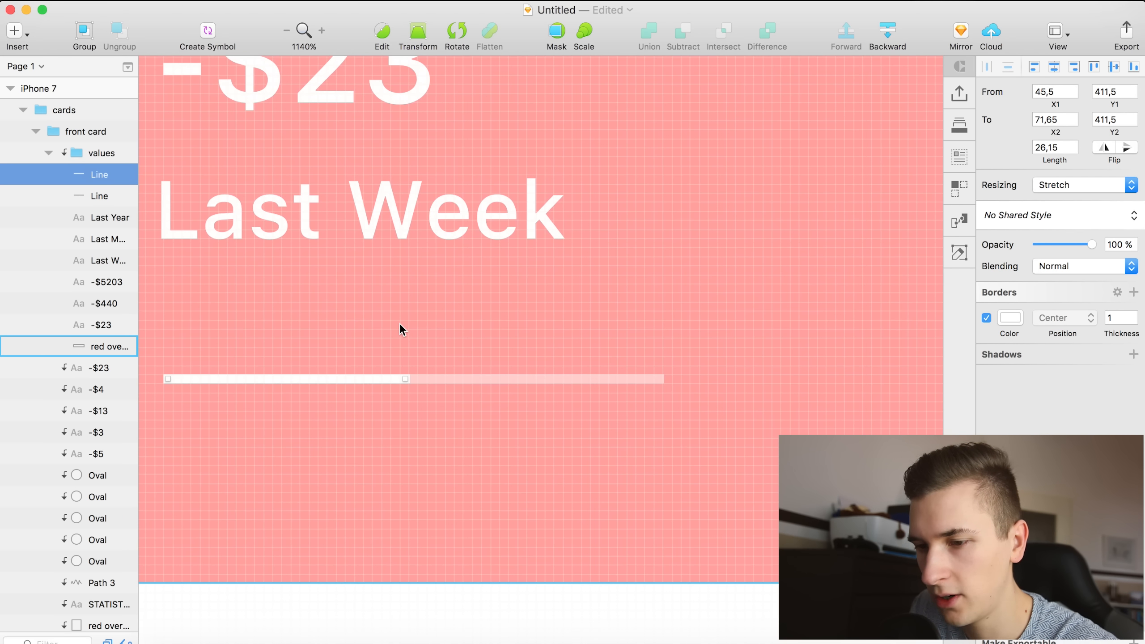
drag(413, 370, 428, 387)
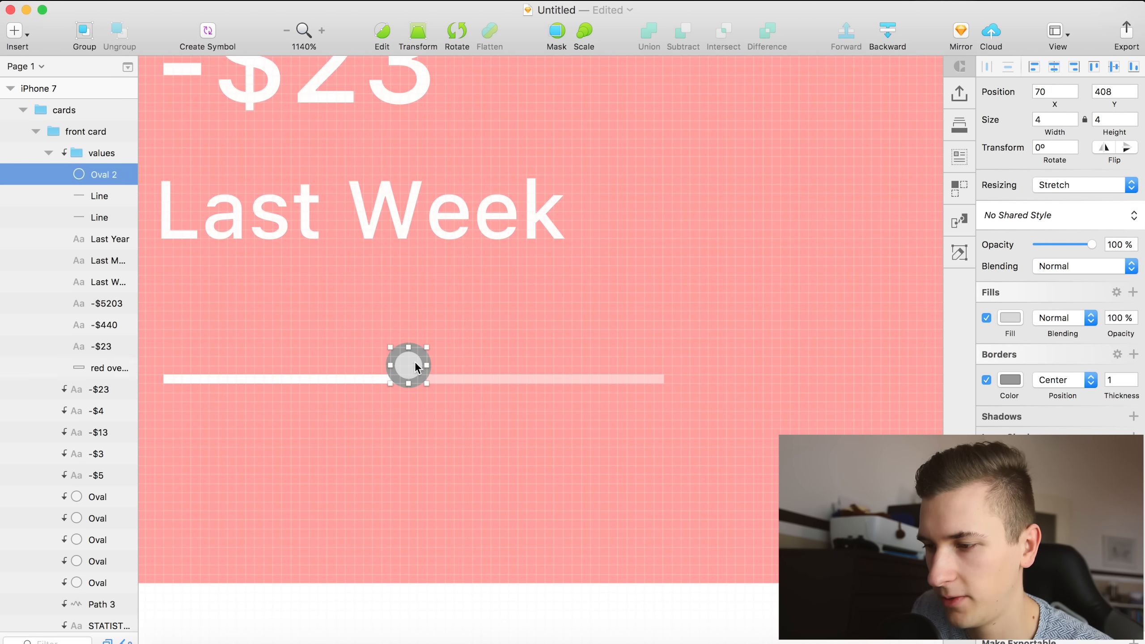
click(986, 380)
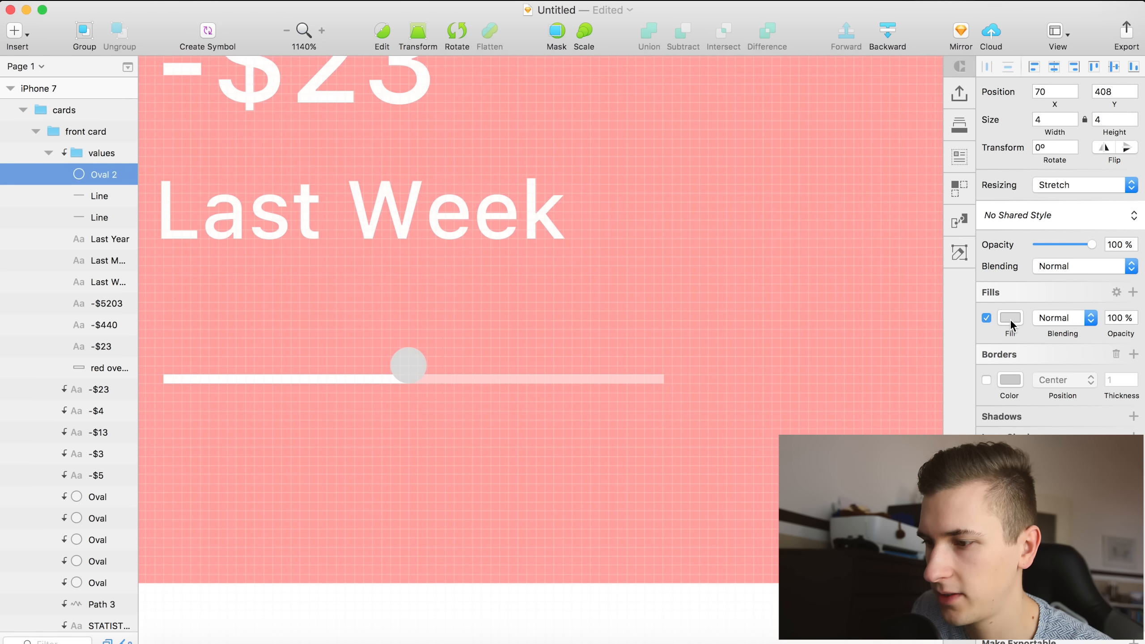
click(1008, 315)
drag(998, 383, 885, 278)
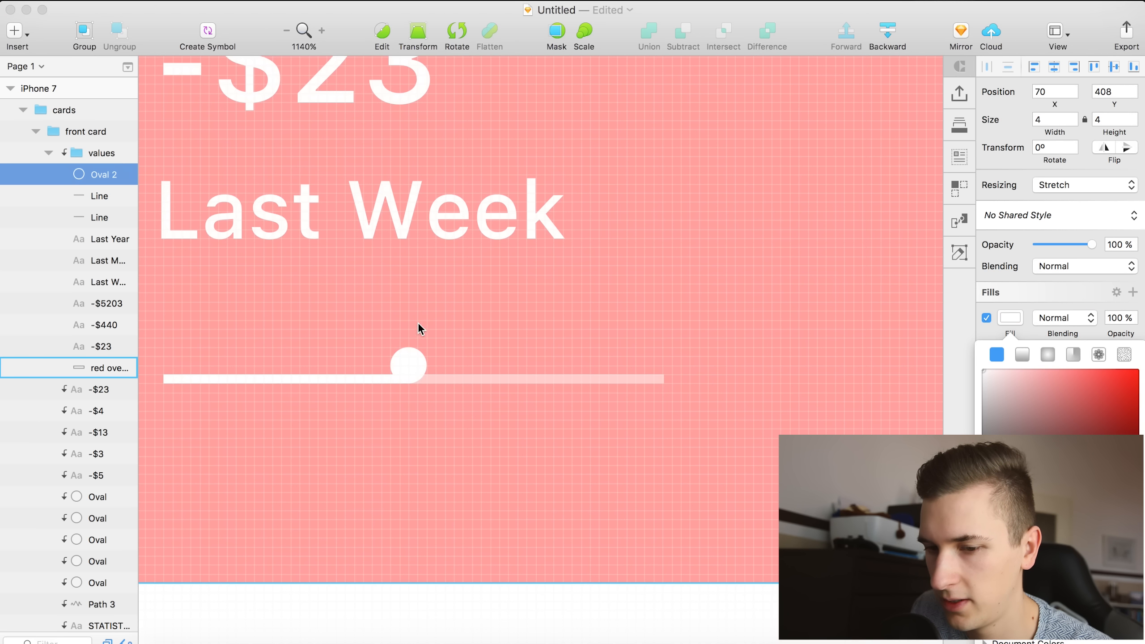
drag(400, 366, 403, 376)
key(BackSpace)
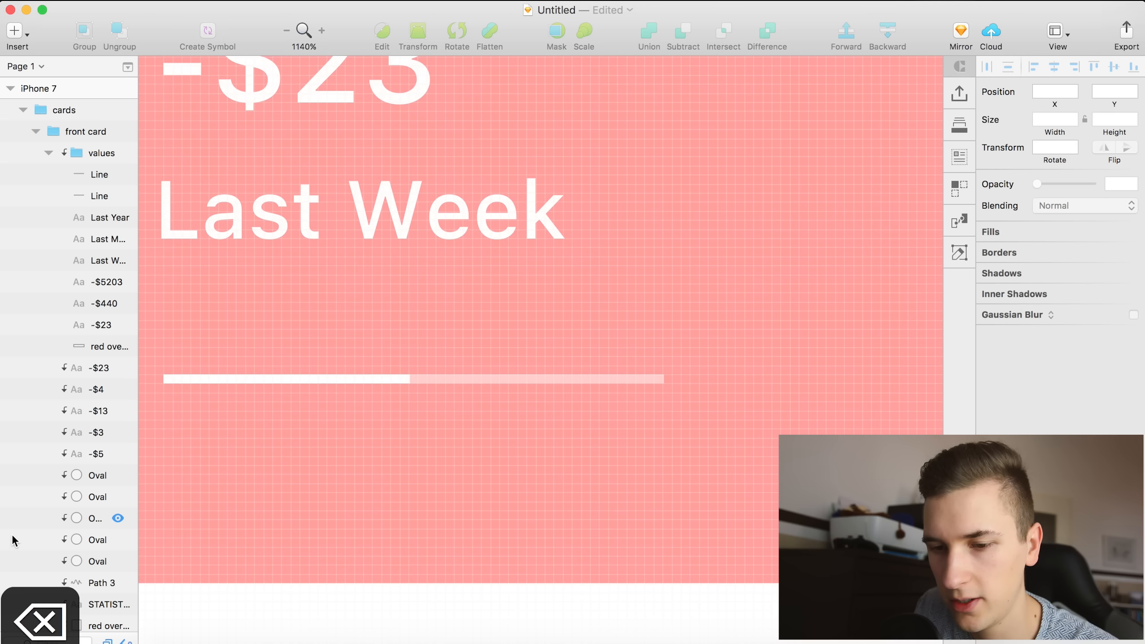
Copy a chart circle into the values group, resize it to 5 by 5 and place it at the white line's end, X 69, Y 409.
click(81, 496)
key(super+c)
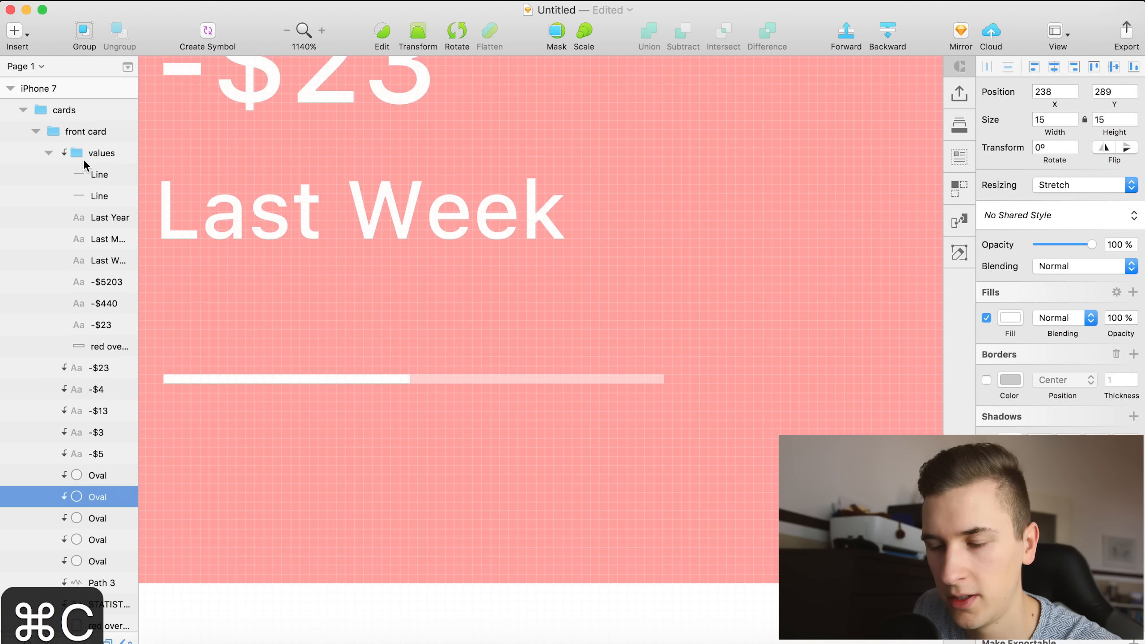
click(86, 174)
key(super+v)
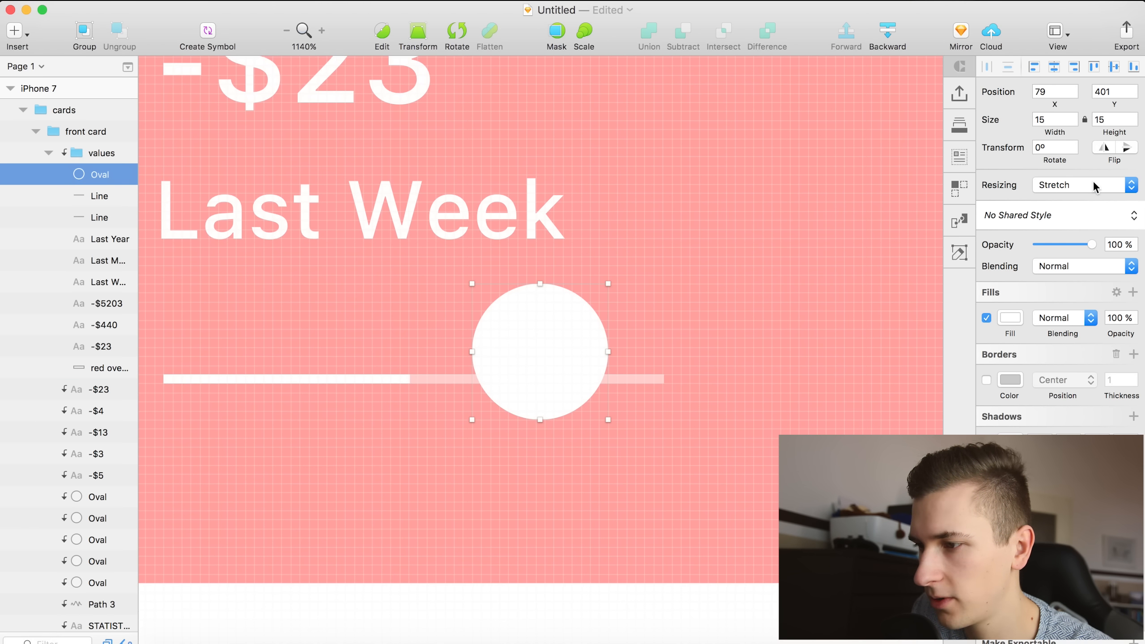
drag(1111, 133, 1103, 133)
drag(496, 302, 404, 378)
scroll(619, 372, down, 2)
scroll(619, 373, down, 3)
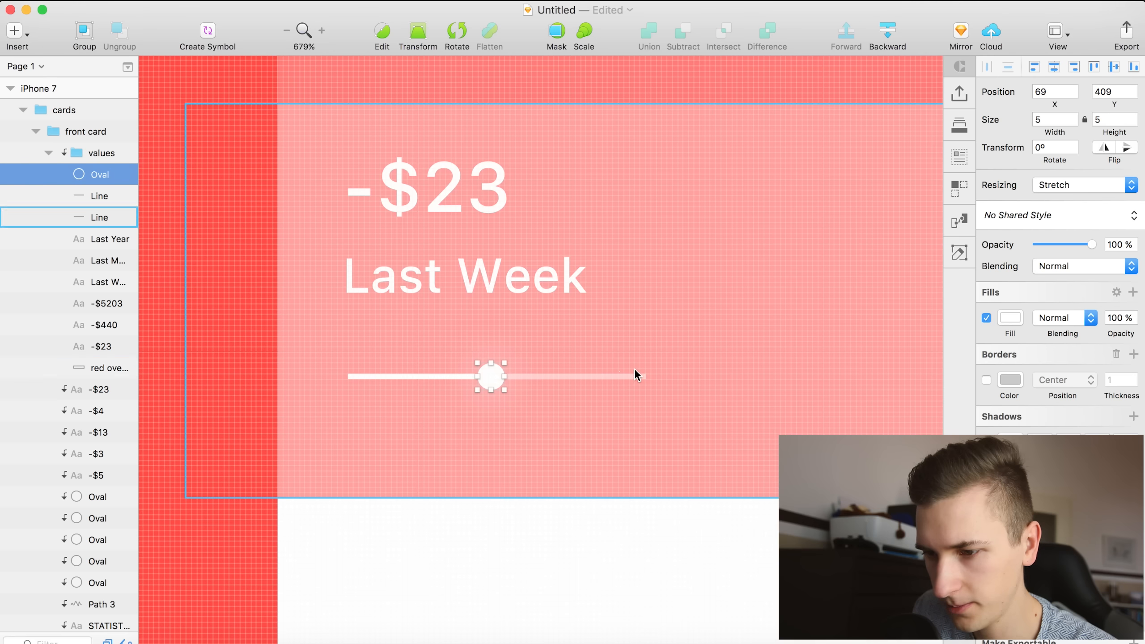
click(600, 421)
Copy the small circle with both Last Week lines and shift the copies beneath Last Month, with the lines starting at X 161.5.
scroll(600, 421, down, 1)
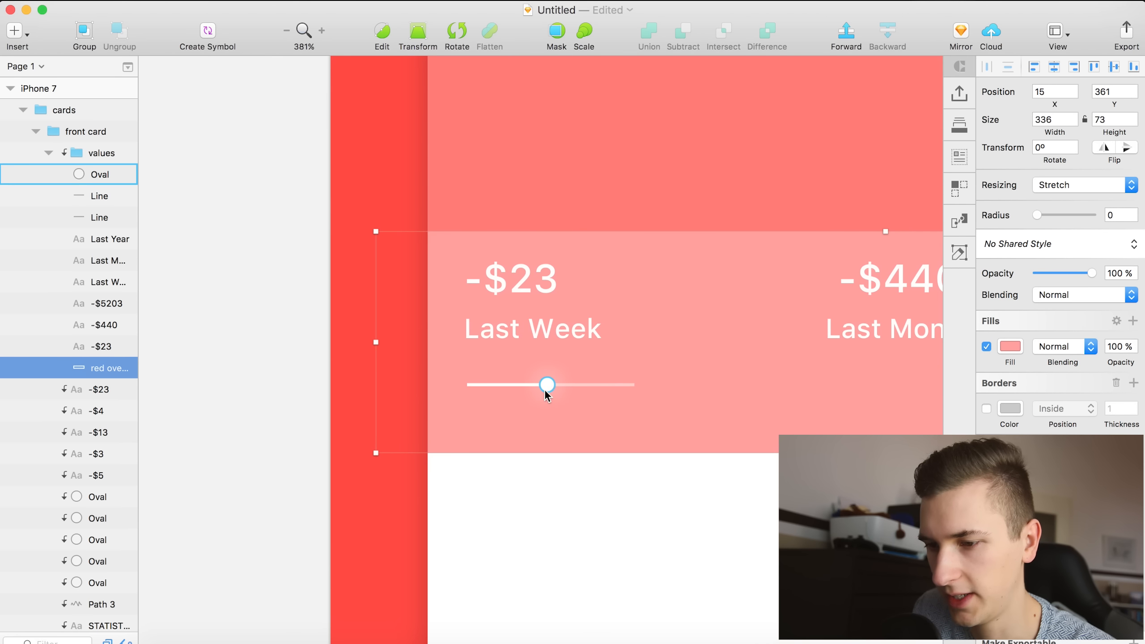
scroll(561, 390, down, 3)
scroll(561, 390, down, 3)
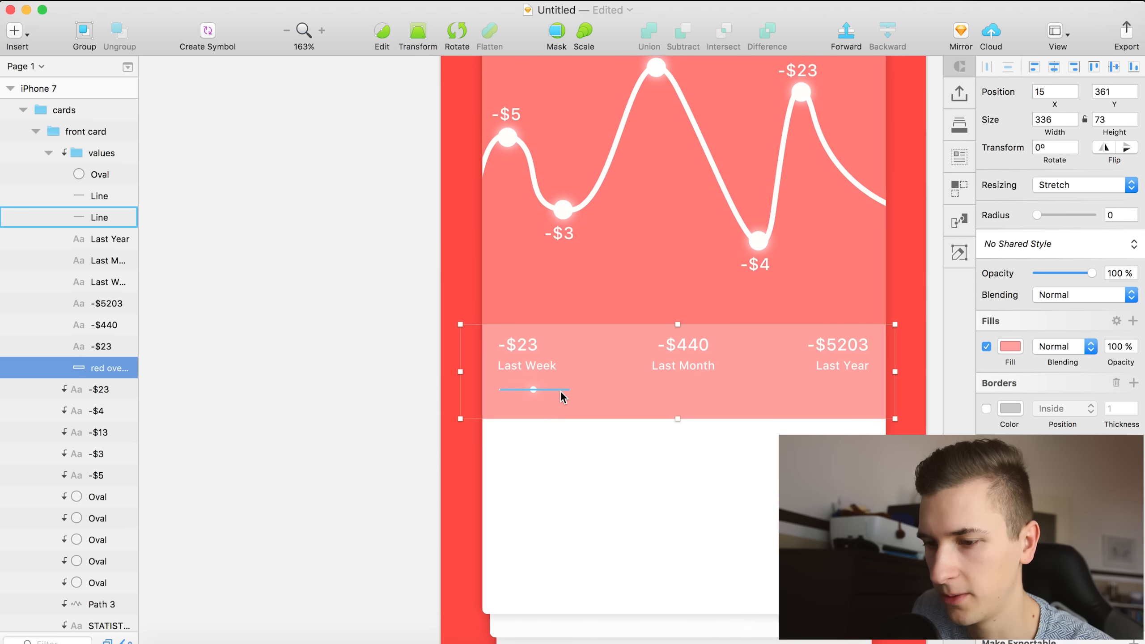
scroll(456, 350, down, 1)
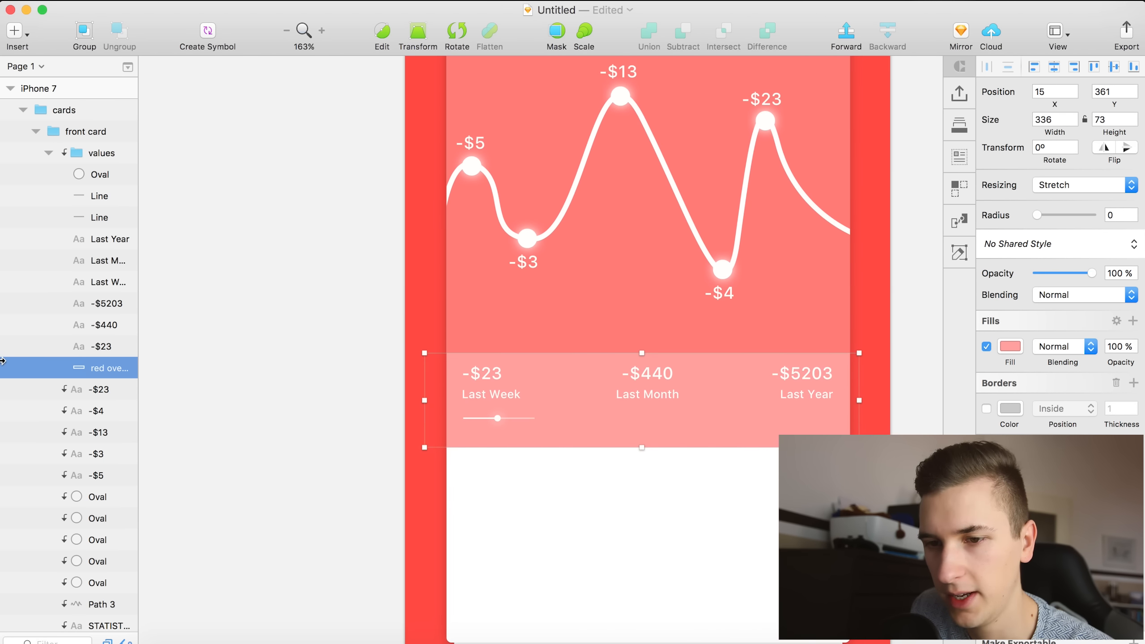
click(87, 175)
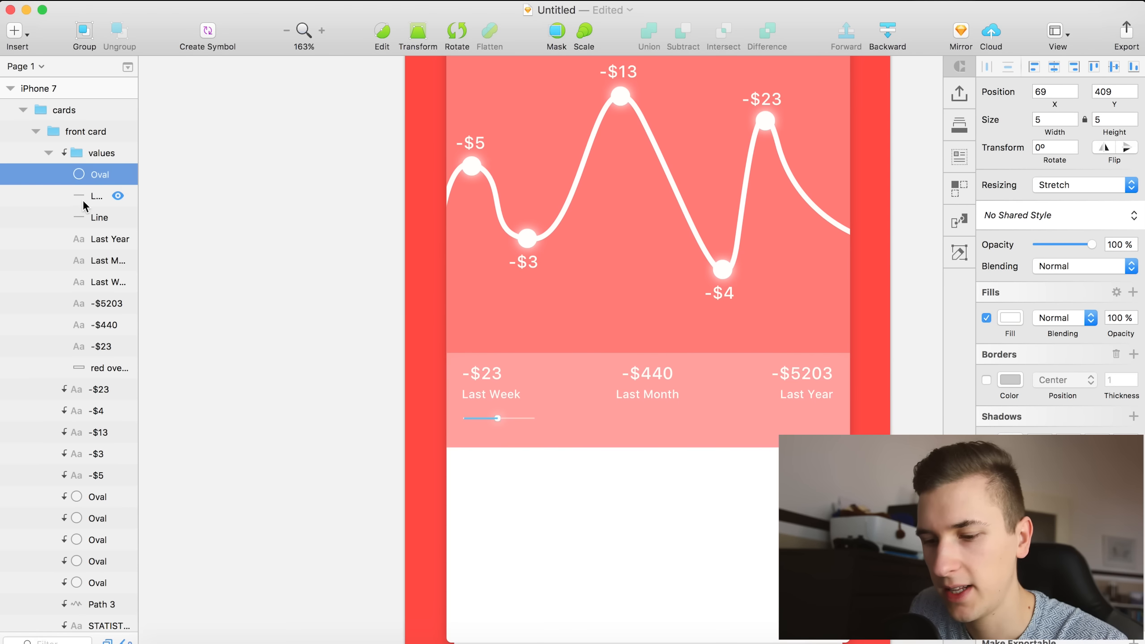
shift+click(87, 218)
key(super+c)
key(super+v)
key(shift+Right)
key(shift+Right)
key(shift+Right)
key(shift+Right)
key(shift+Right)
key(shift+Right)
key(shift+Right)
key(shift+Right)
key(shift+Right)
key(shift+Right)
key(shift+Right)
key(shift+Right)
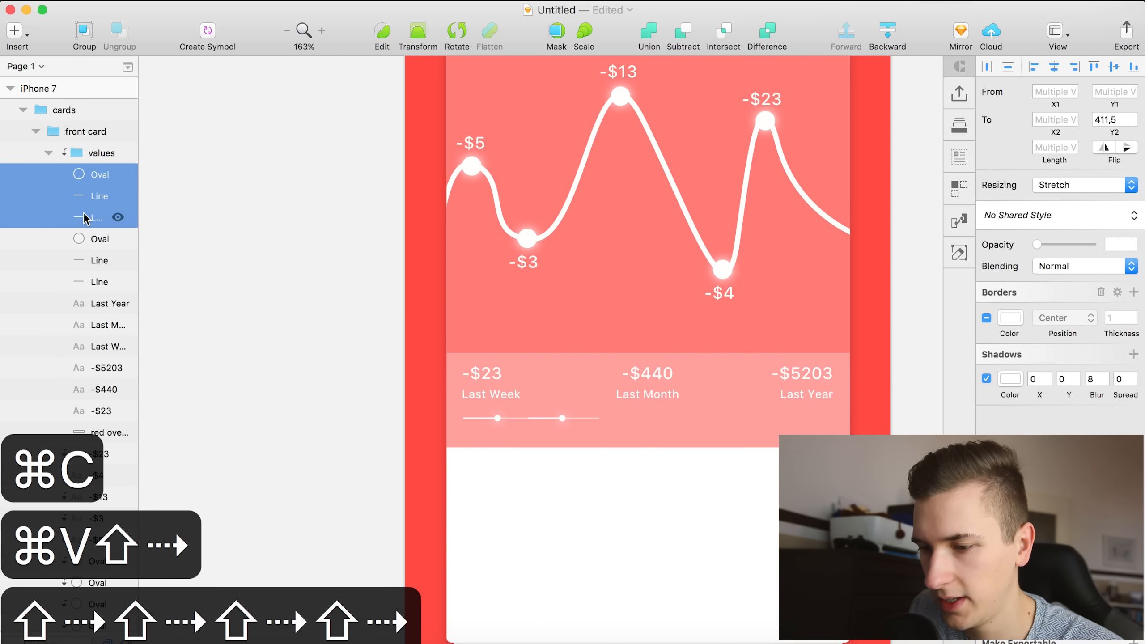
key(shift+Left)
key(shift+Right)
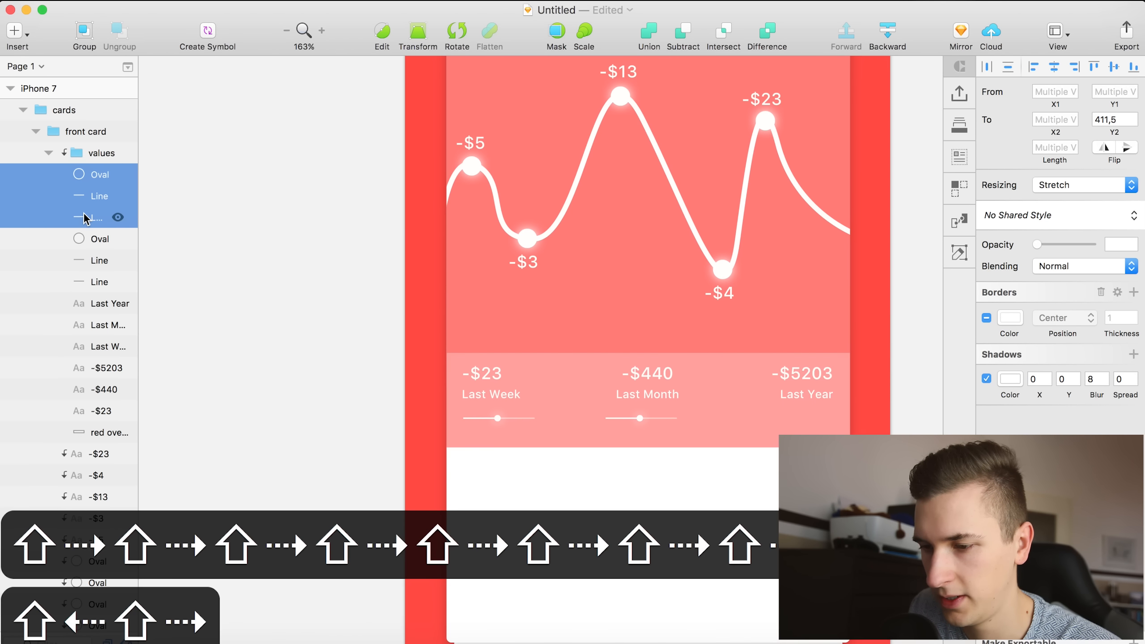
key(Left)
key(Left)
scroll(267, 270, right, 1)
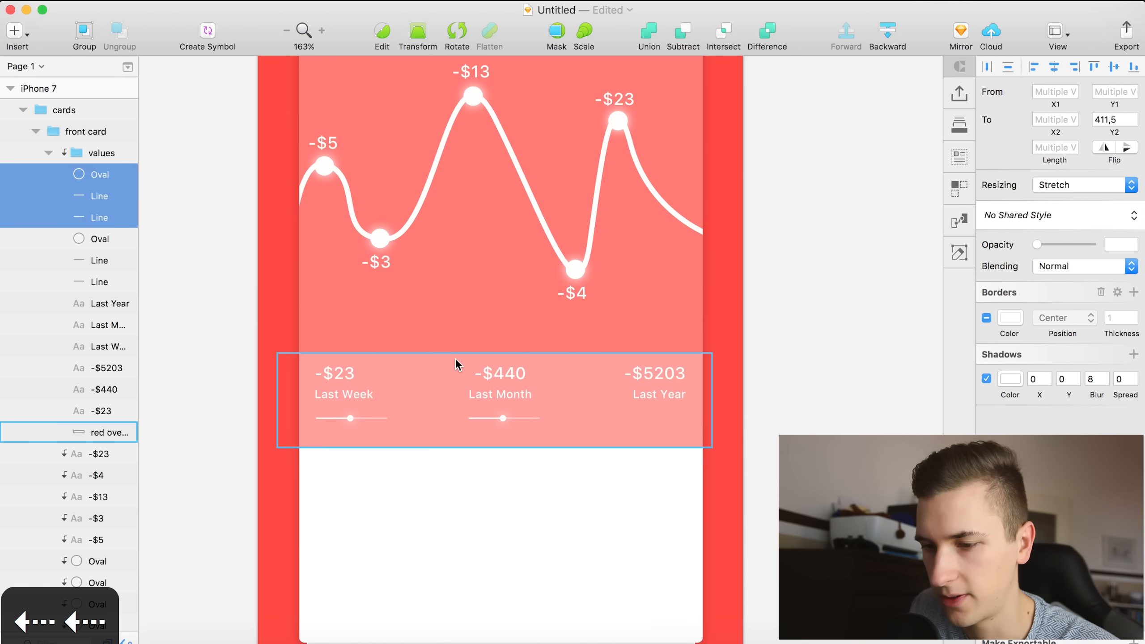
scroll(456, 364, up, 5)
key(Left)
key(Right)
Lengthen the solid white line beneath Last Month to 45.15.
scroll(563, 523, up, 3)
scroll(563, 528, up, 3)
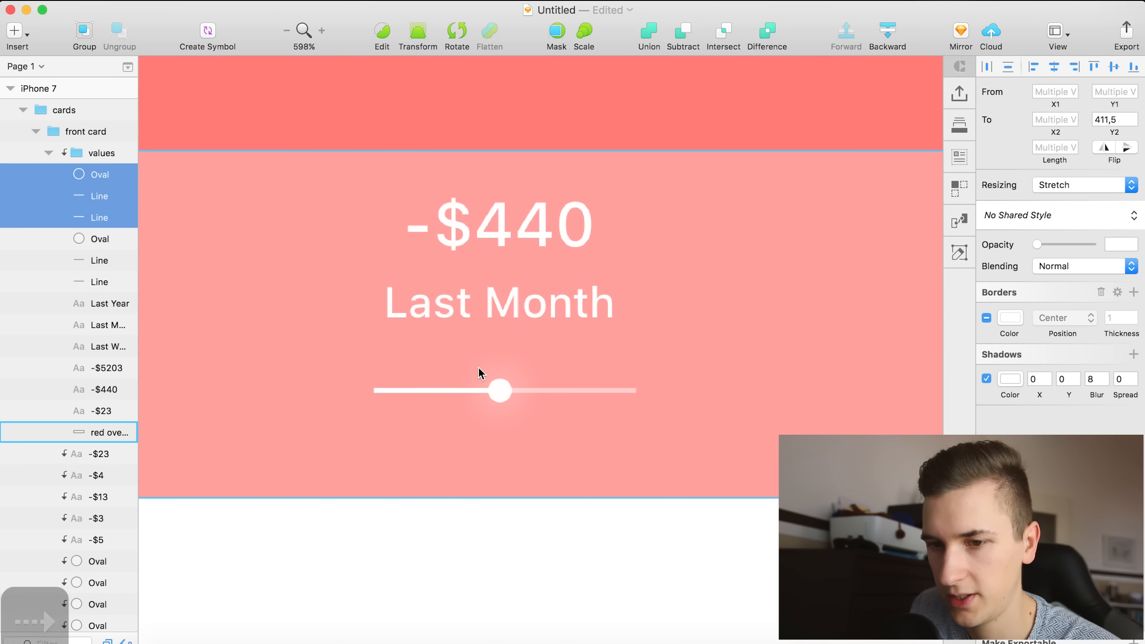
click(85, 243)
click(90, 196)
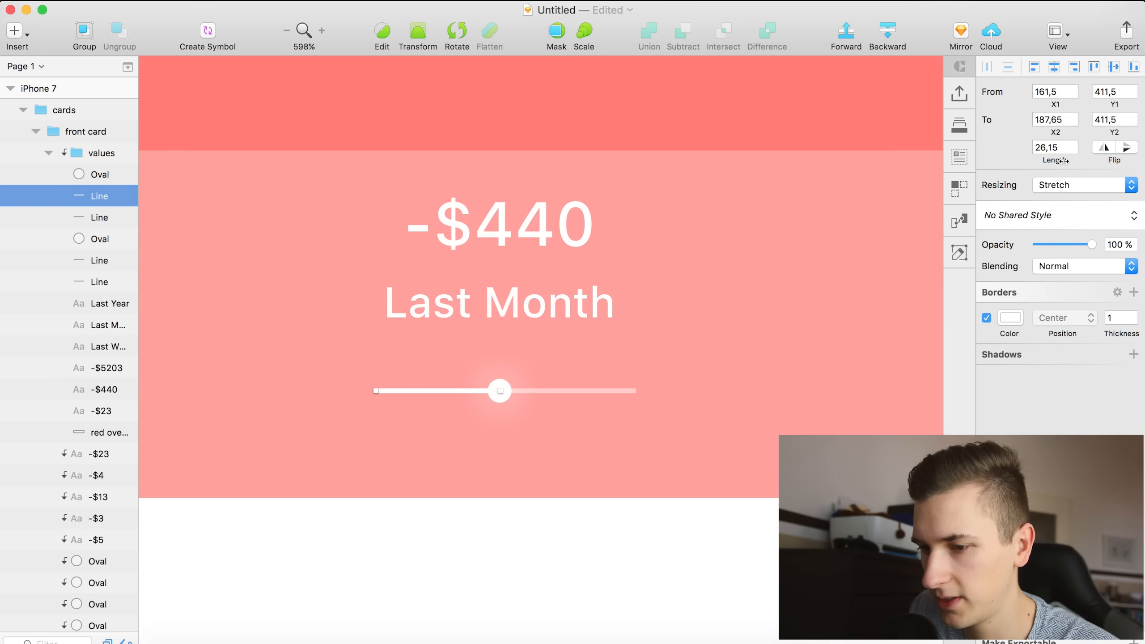
mouse_move(1074, 161)
mouse_down()
mouse_move(1100, 161)
mouse_move(1061, 163)
mouse_up()
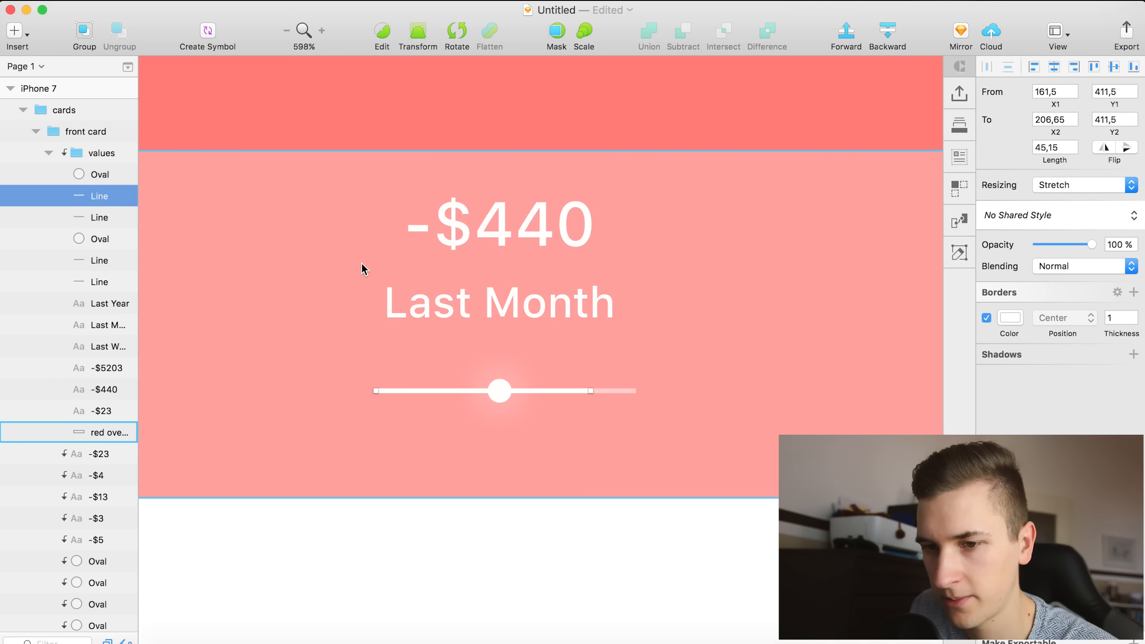
Shift the Last Month circle along its line to X 205, near the solid line's new end.
click(85, 176)
key(shift+Right)
key(shift+Right)
key(shift+Right)
key(shift+Right)
key(shift+Right)
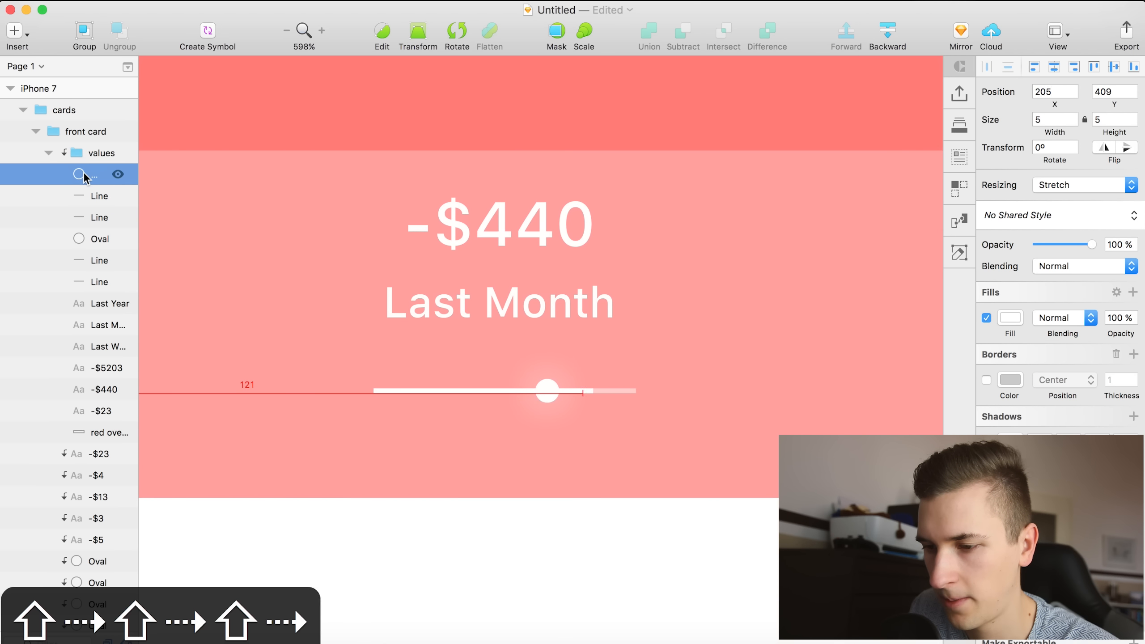
Nudge the Last Month circle back and forth along its line until it sits at the solid line's end, X 205.
key(shift+Left)
key(shift+Left)
key(shift+Left)
key(shift+Left)
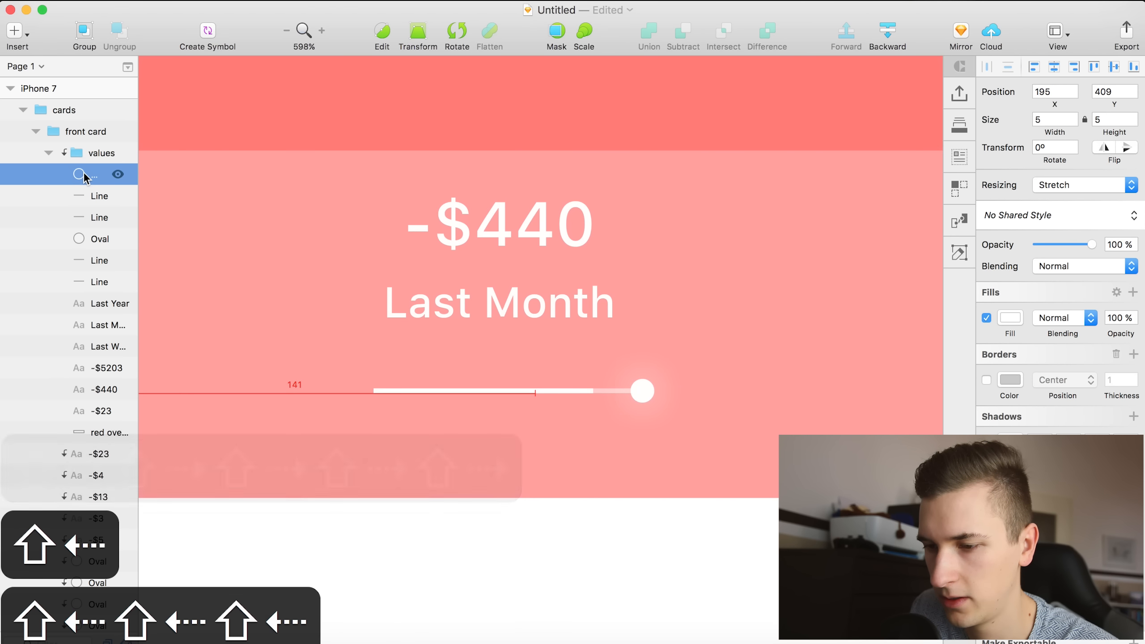
key(shift+Left)
key(shift+Right)
key(Right)
key(Right)
key(Right)
key(Right)
key(Right)
key(Right)
key(Right)
key(Right)
key(Right)
key(Right)
key(Right)
key(Right)
key(Right)
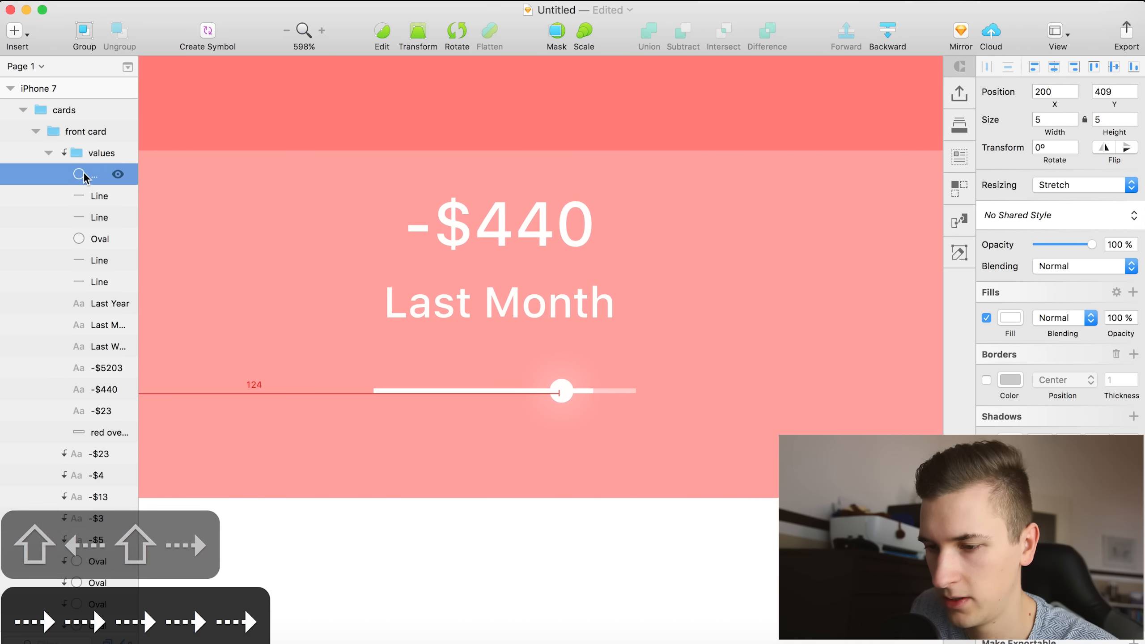
key(Left)
key(Left)
scroll(343, 326, down, 5)
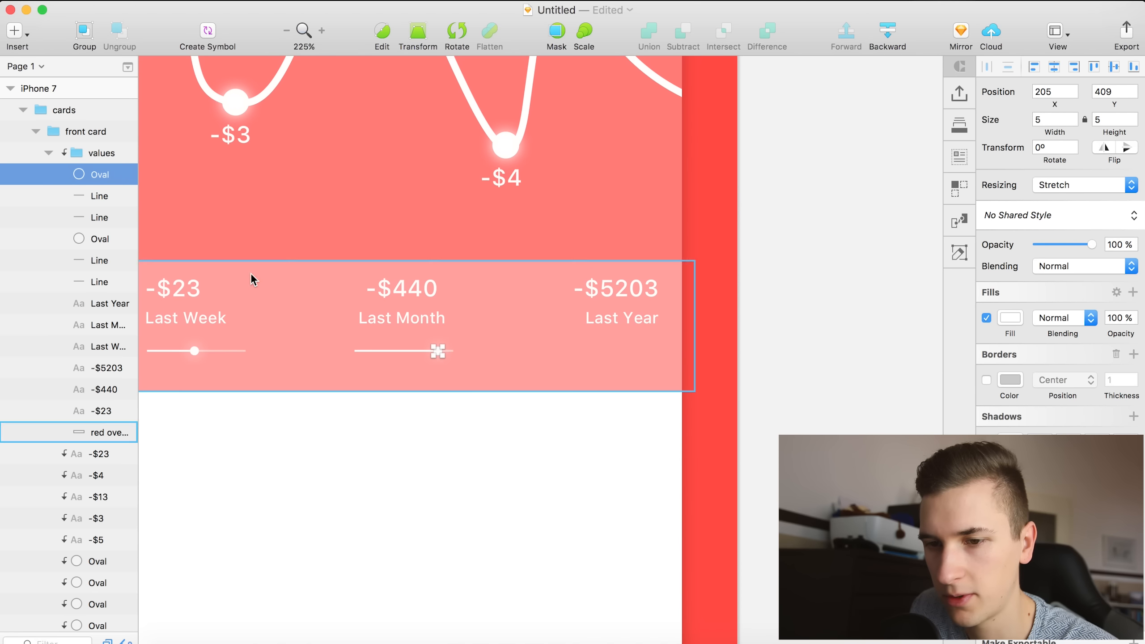
Copy the Last Month circle with its two lines and shift the copies beneath Last Year, with the lines starting at X 275.5.
shift+click(103, 218)
key(super+c)
key(super+v)
key(shift+Right)
key(shift+Right)
key(shift+Right)
key(shift+Right)
key(shift+Right)
key(shift+Right)
key(shift+Right)
key(shift+Right)
key(shift+Right)
key(shift+Right)
key(shift+Right)
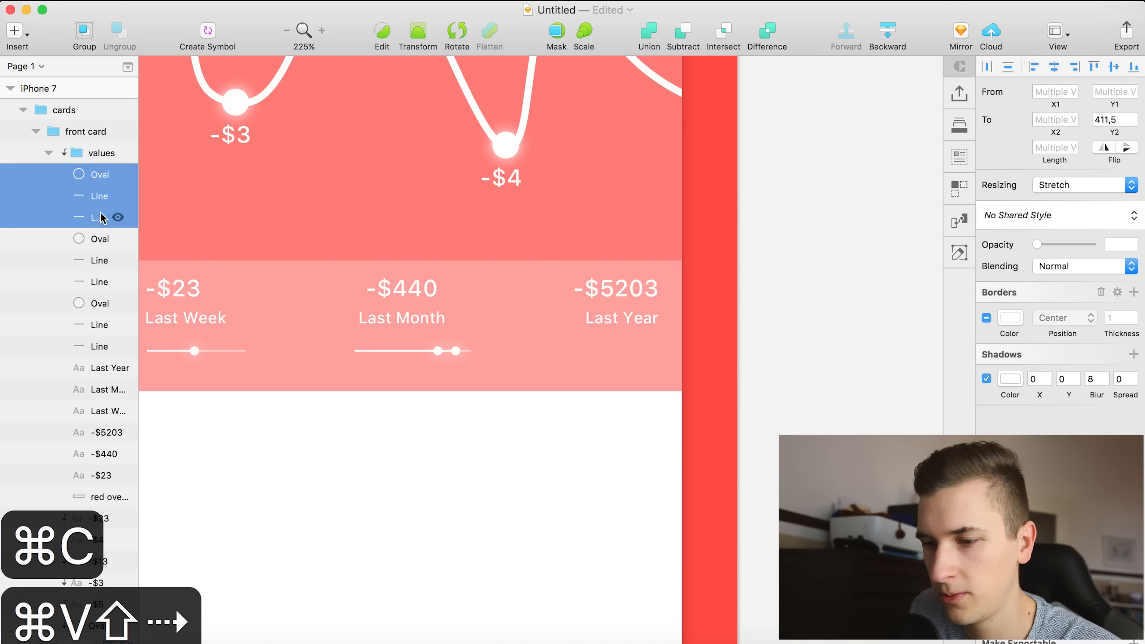
key(shift+Left)
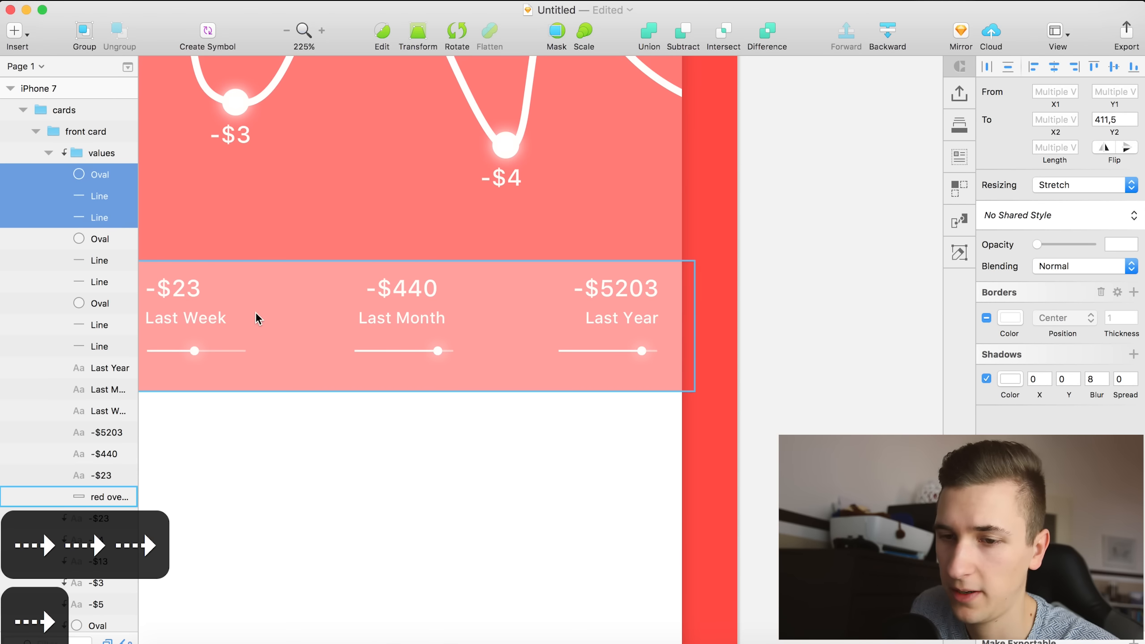
Shorten the solid white line beneath Last Year to a length of 18.15.
drag(67, 248, 88, 180)
click(72, 208)
click(72, 201)
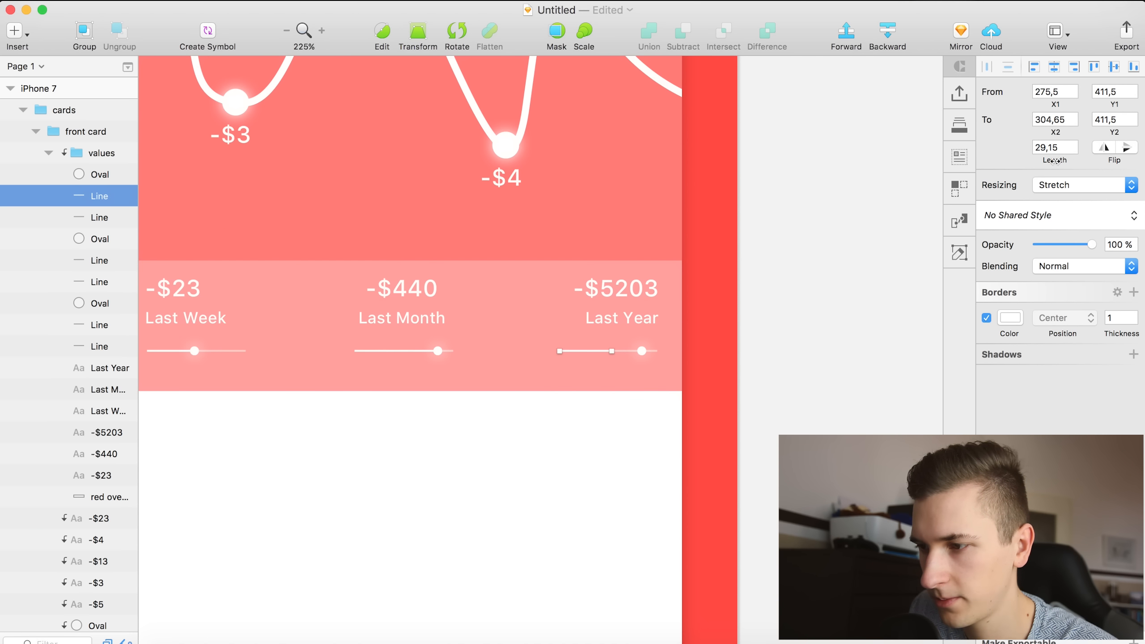
drag(1055, 161, 1038, 161)
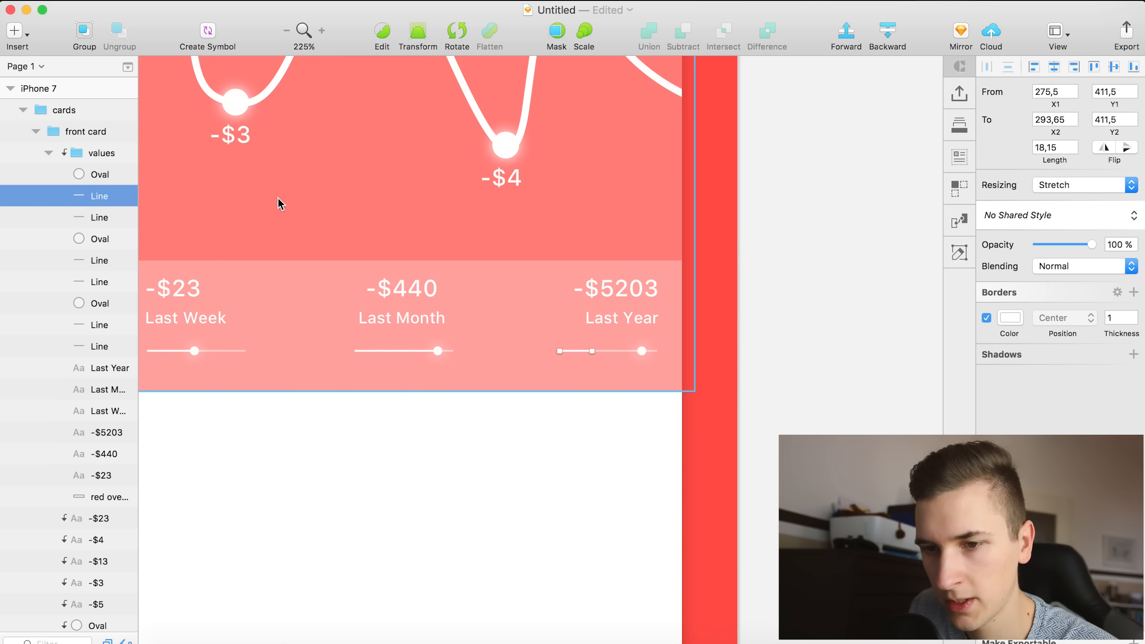
Shift the Last Year circle along its line to X 292, at the shortened solid line's end.
click(83, 175)
key(shift+Left)
key(shift+Left)
key(shift+Left)
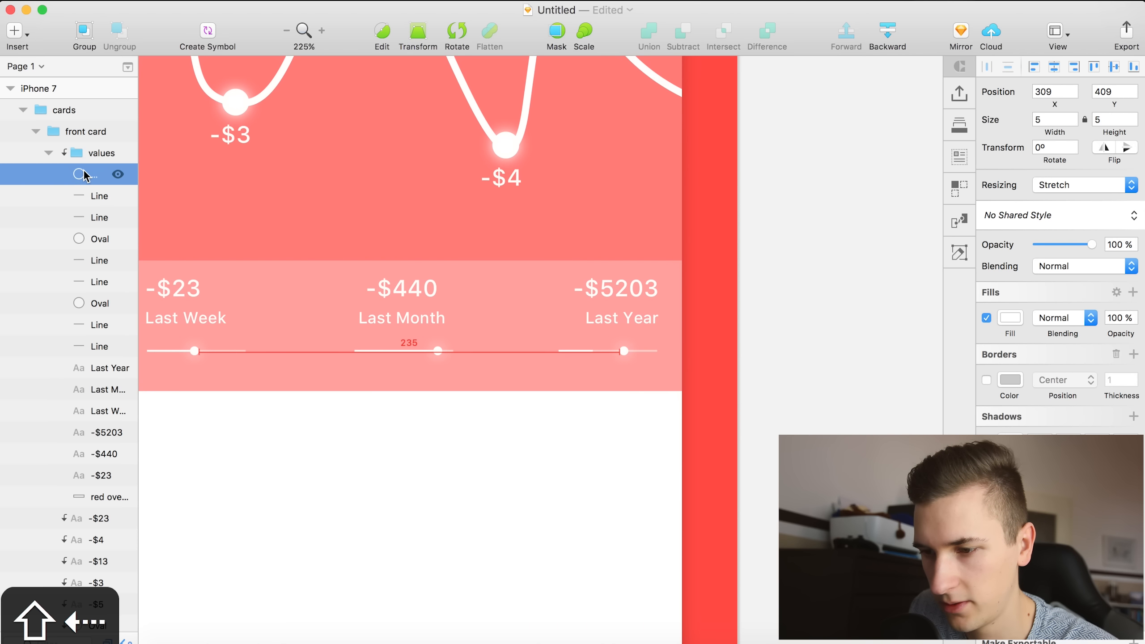
key(Right)
key(Right)
key(Right)
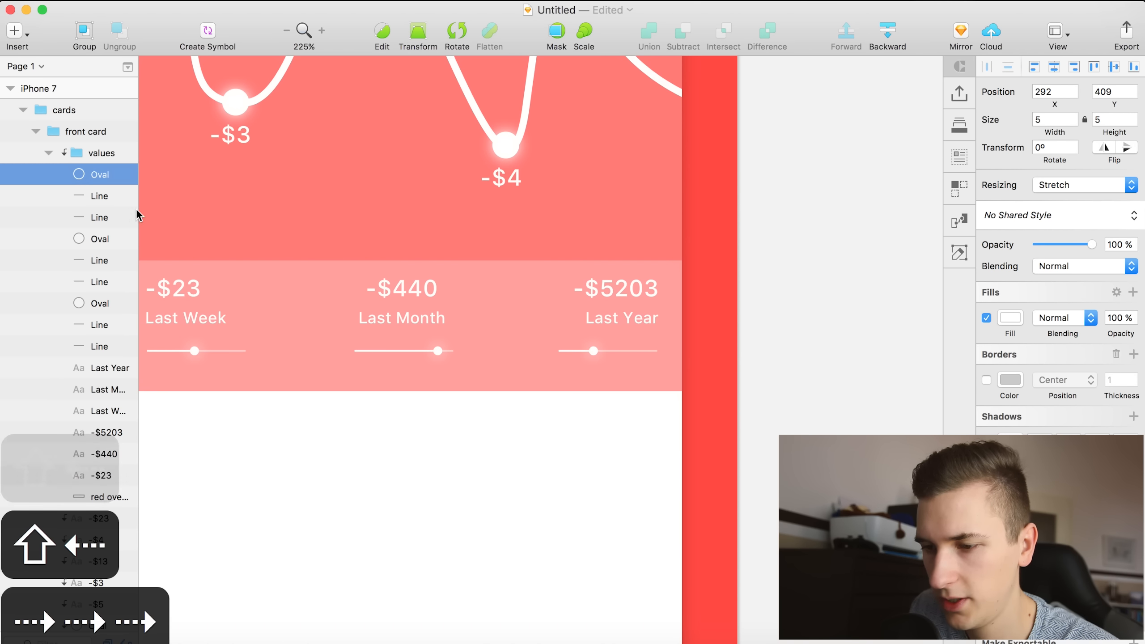
scroll(453, 426, down, 3)
scroll(595, 416, left, 5)
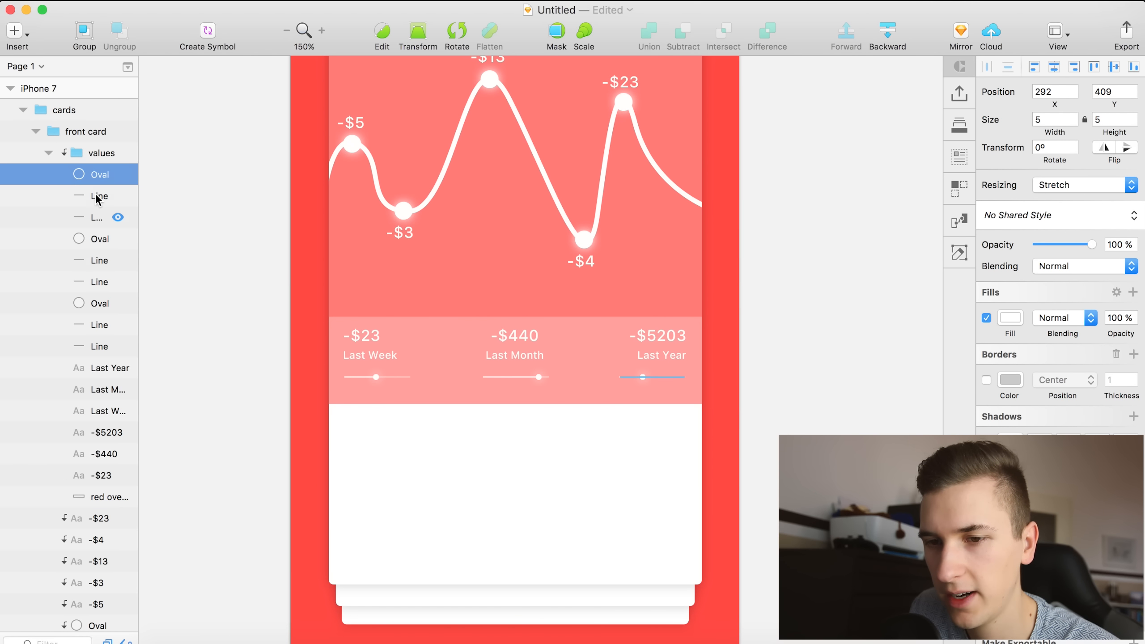
Move all texts, lines and circles of the values group down about 5 px, leaving out the red overlay.
click(48, 153)
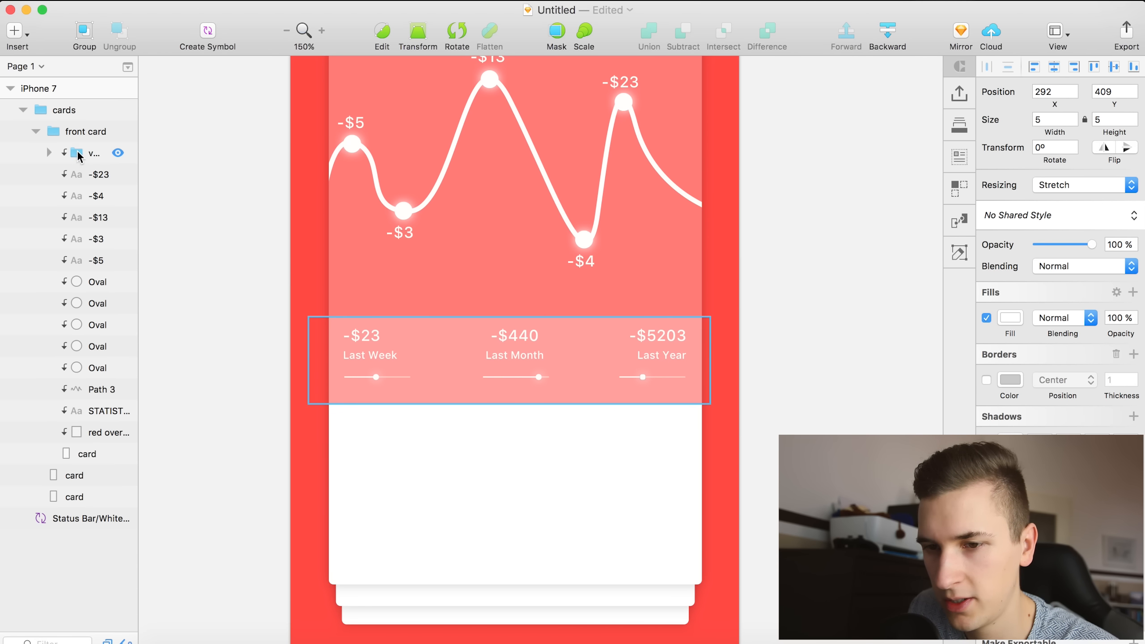
click(80, 155)
click(49, 153)
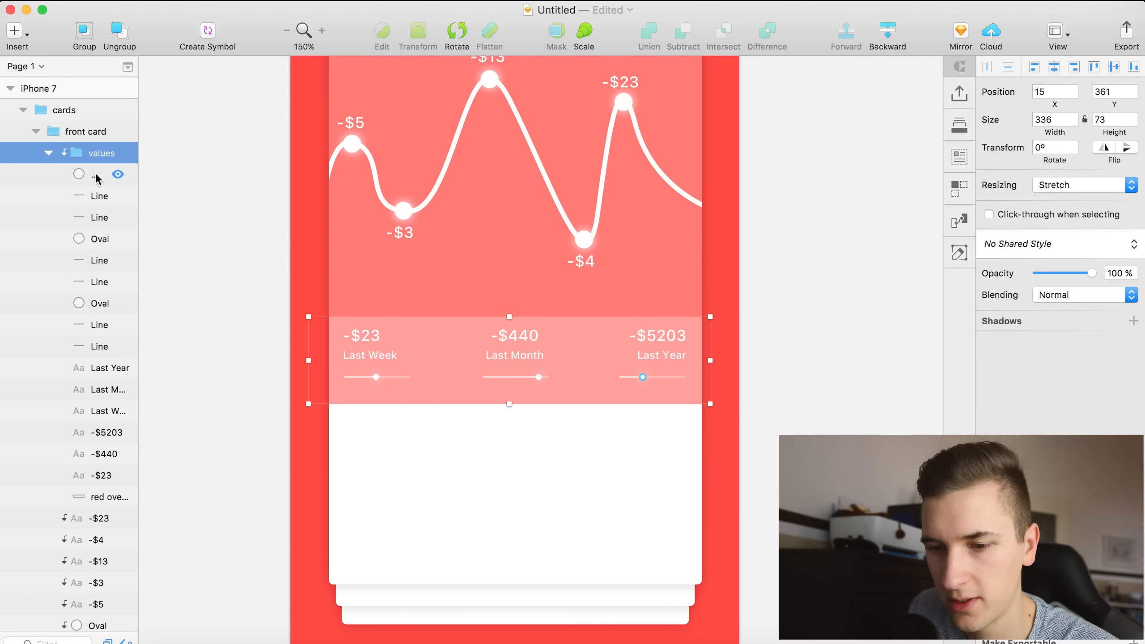
click(95, 174)
scroll(113, 361, down, 5)
shift+click(113, 363)
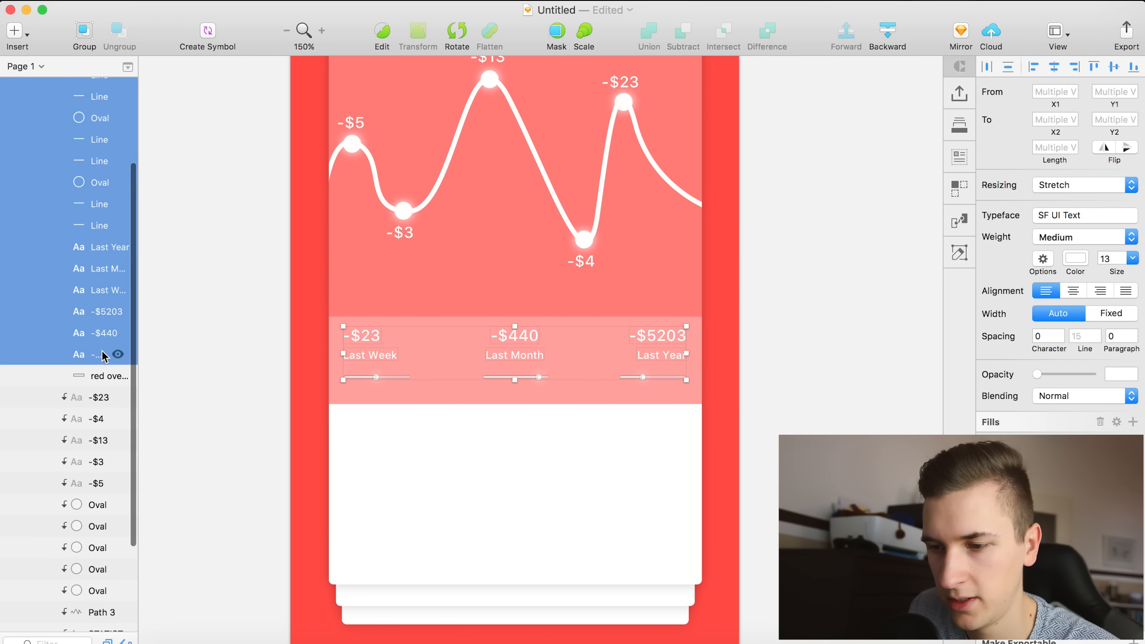
key(shift+Down)
key(Up)
key(Up)
key(Up)
key(Up)
key(Up)
key(Up)
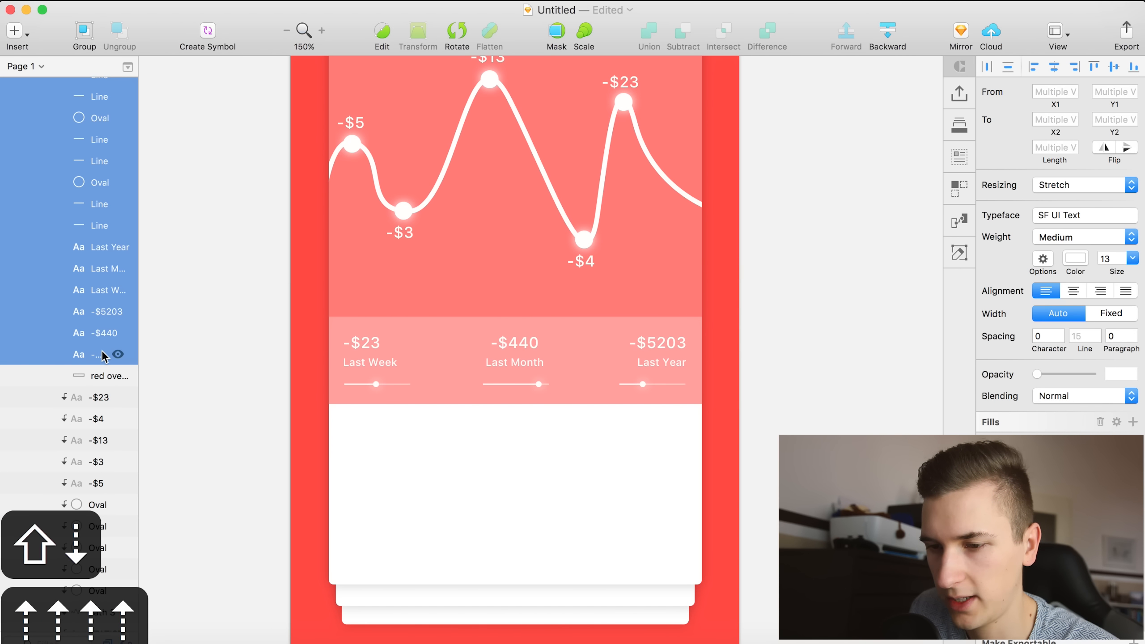
key(Down)
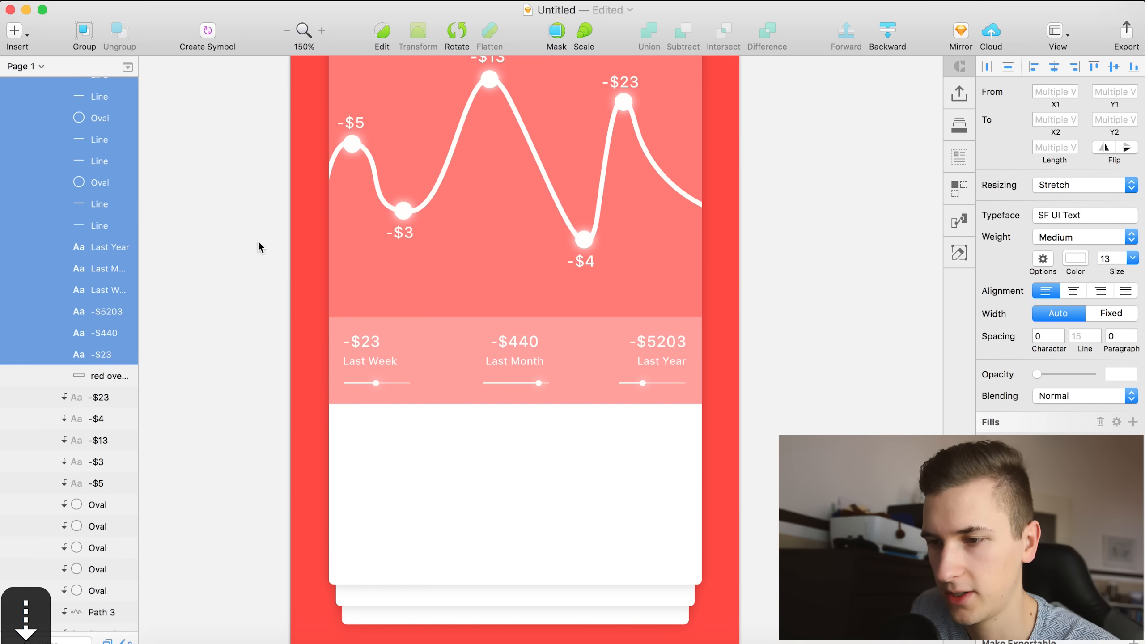
scroll(258, 227, down, 3)
scroll(259, 228, left, 3)
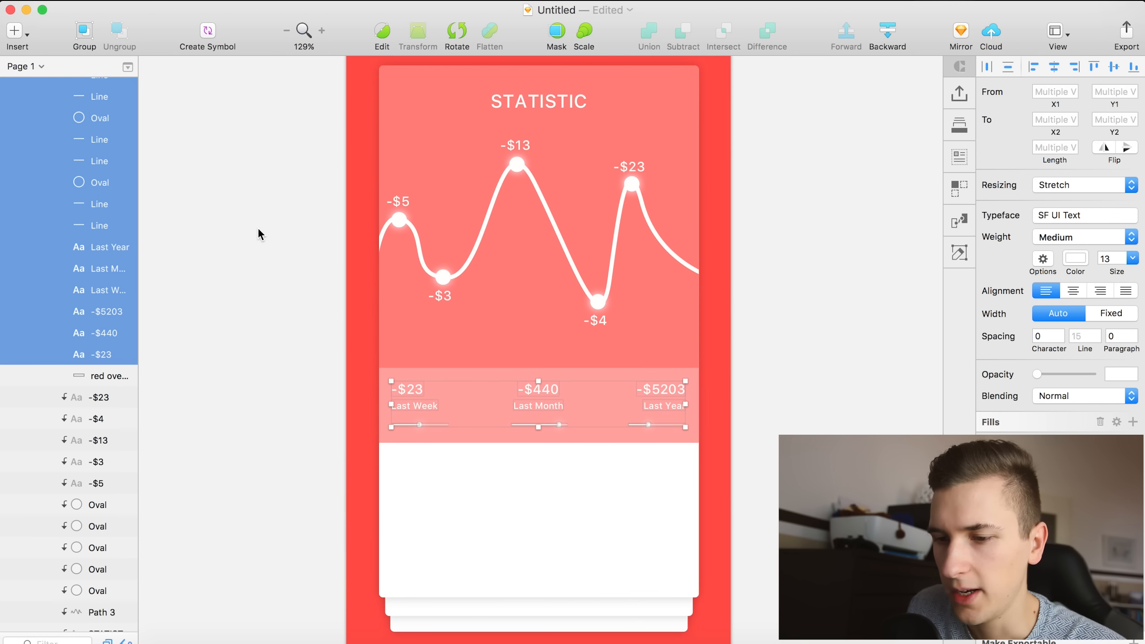
click(308, 265)
key(super+s)
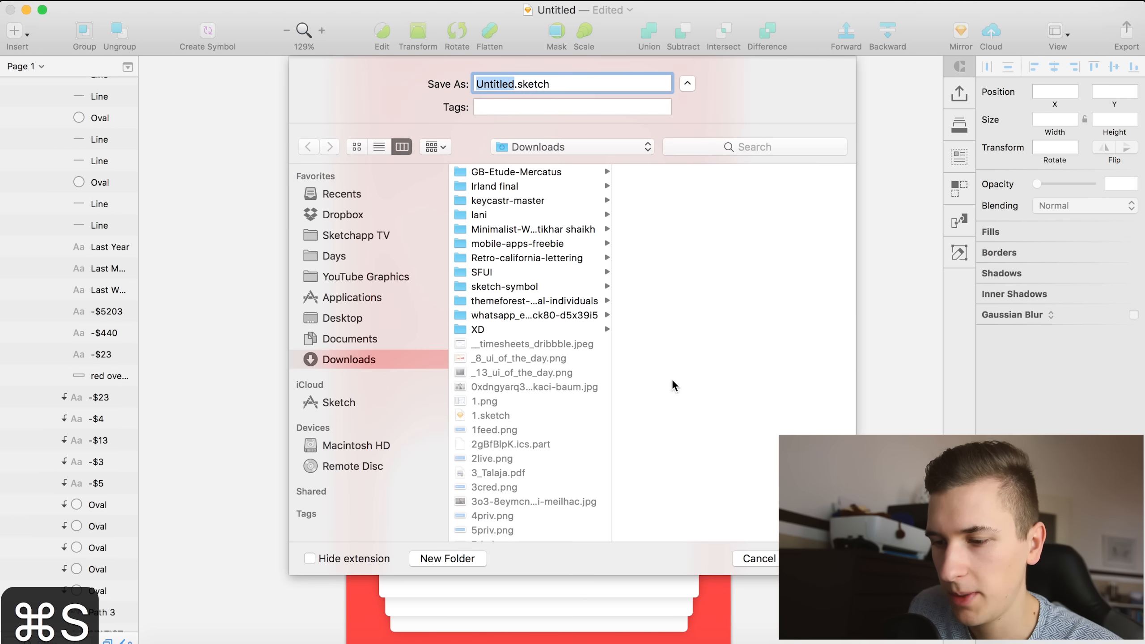
key(Escape)
scroll(532, 321, down, 2)
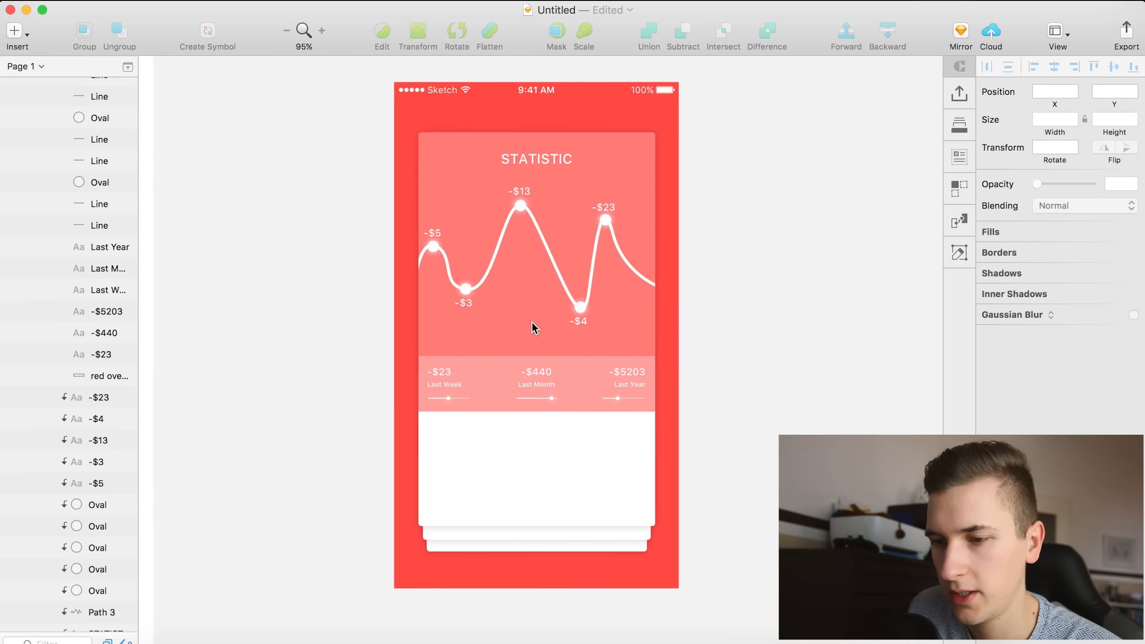
Collapse the values and front card groups and examine the whole screen and the empty white area of the front card.
scroll(2, 181, up, 6)
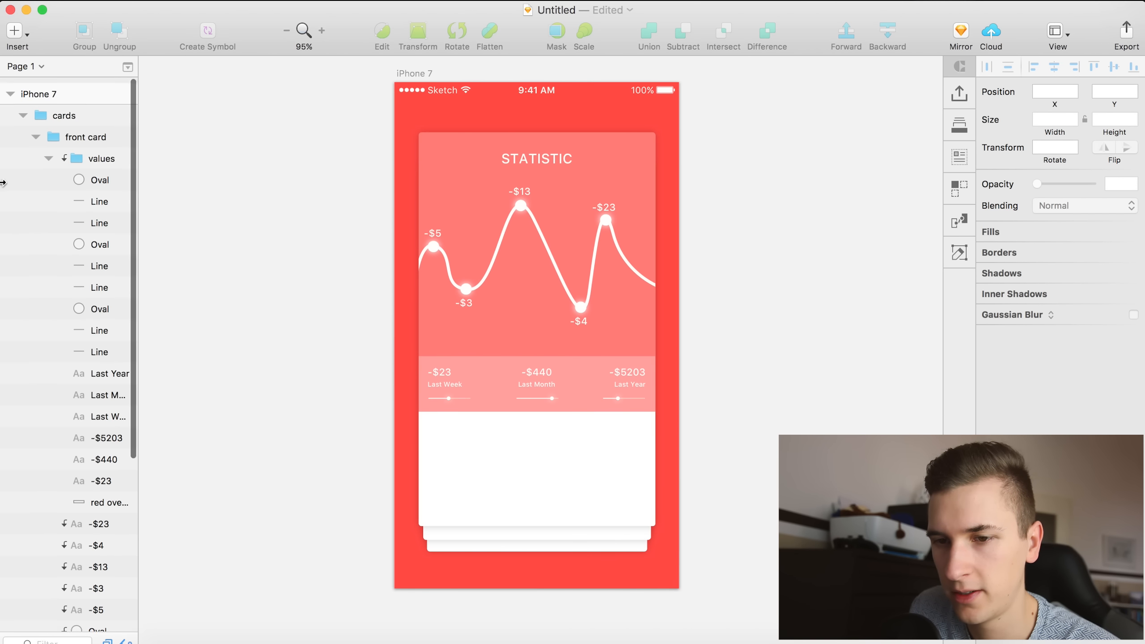
click(49, 152)
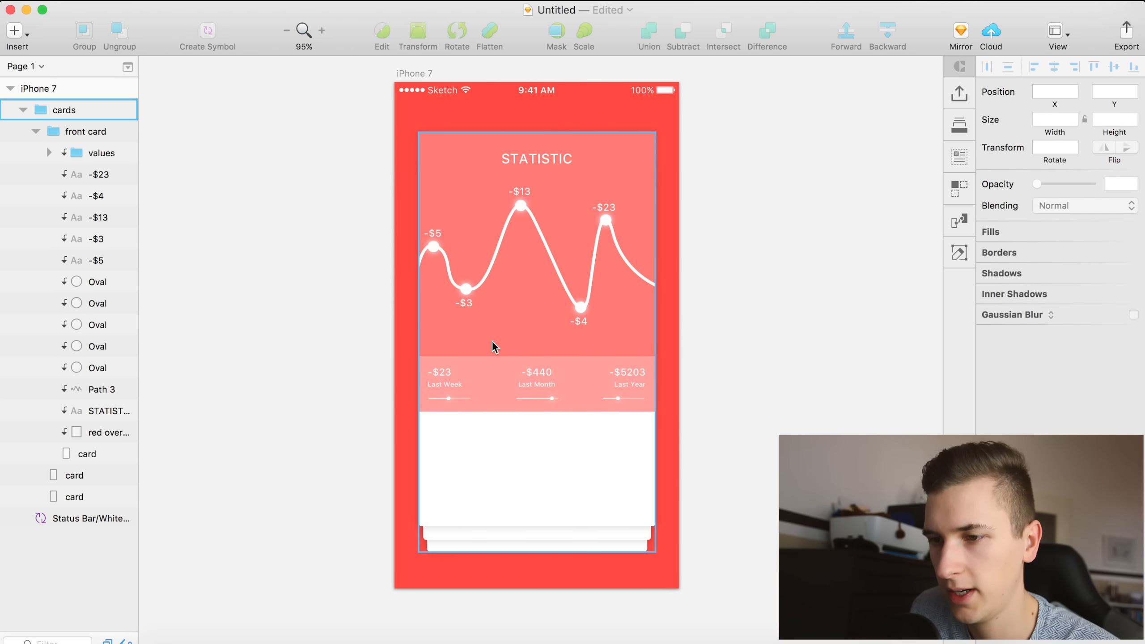
scroll(407, 303, up, 1)
scroll(408, 302, up, 1)
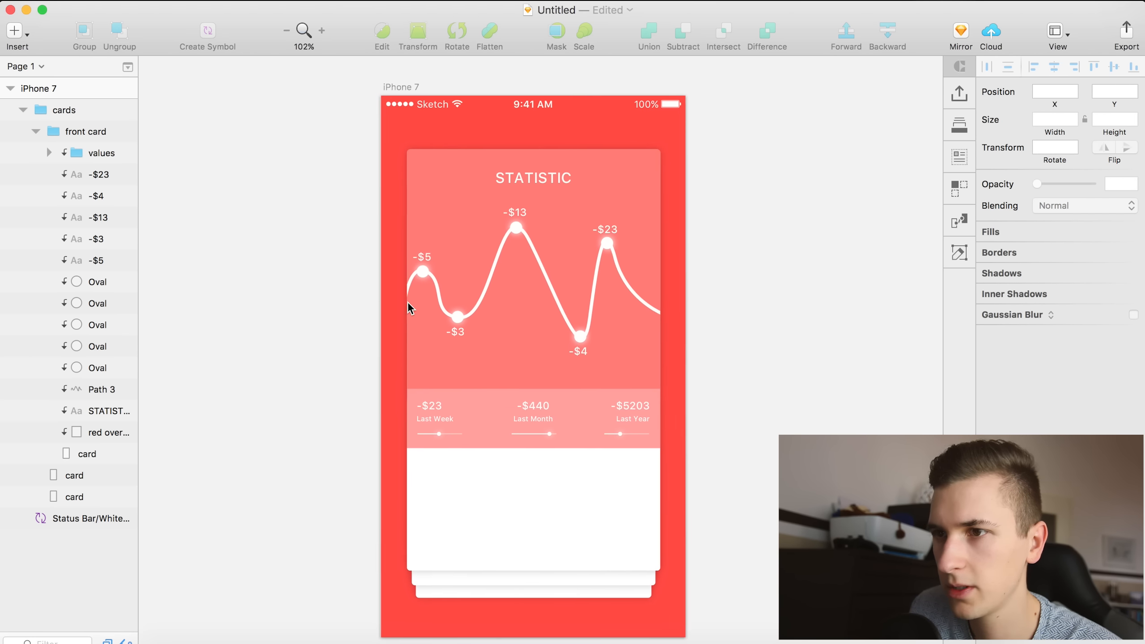
scroll(408, 302, left, 1)
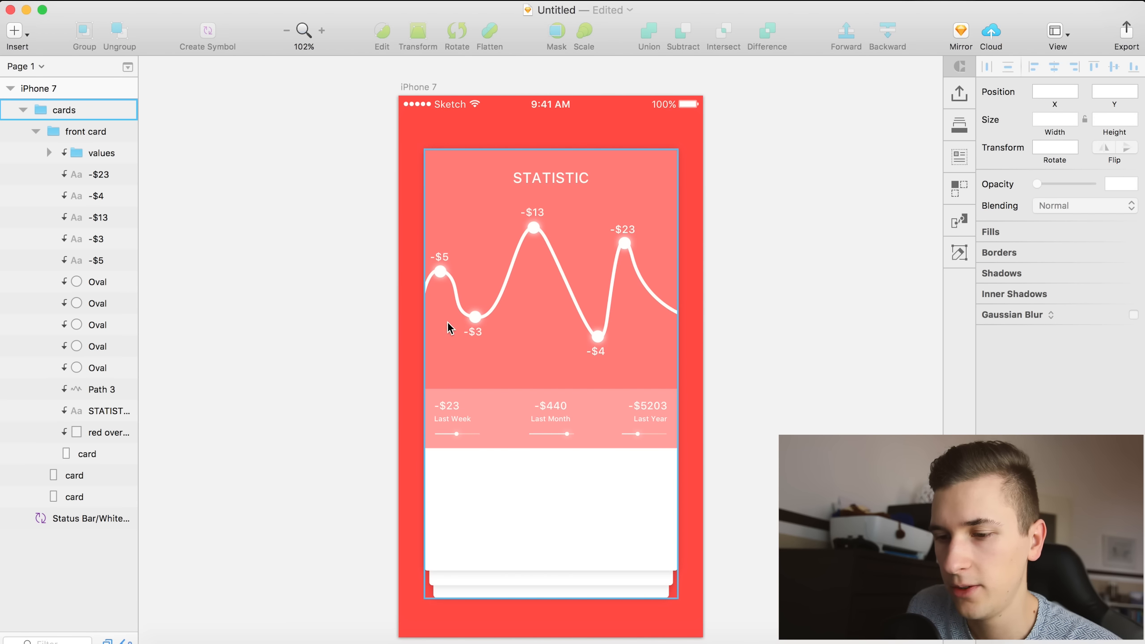
scroll(422, 499, up, 1)
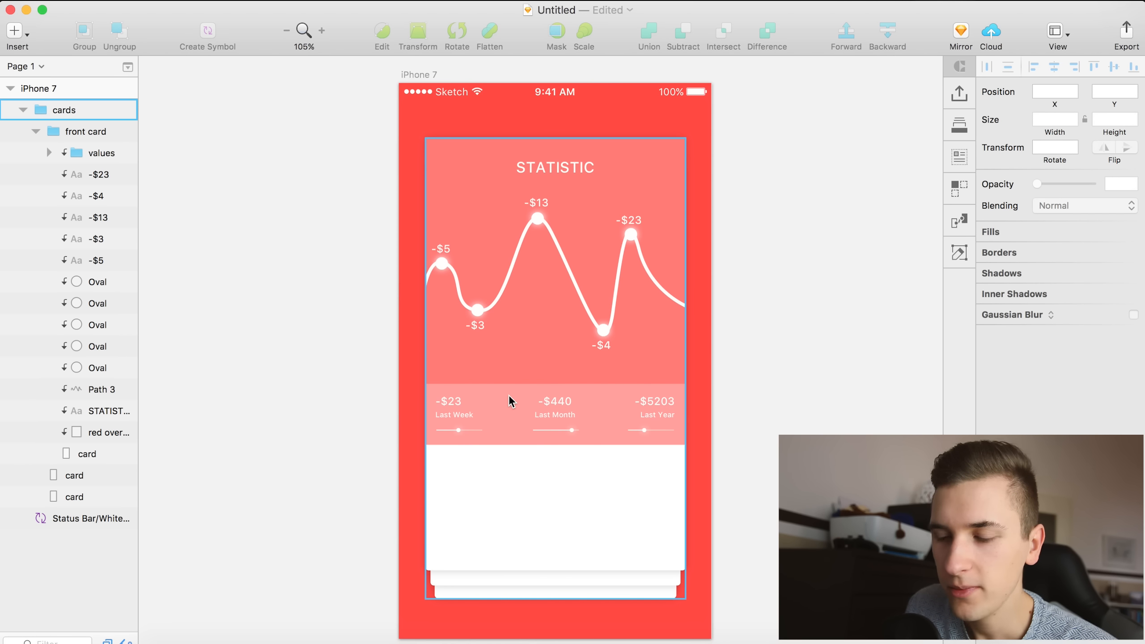
click(34, 133)
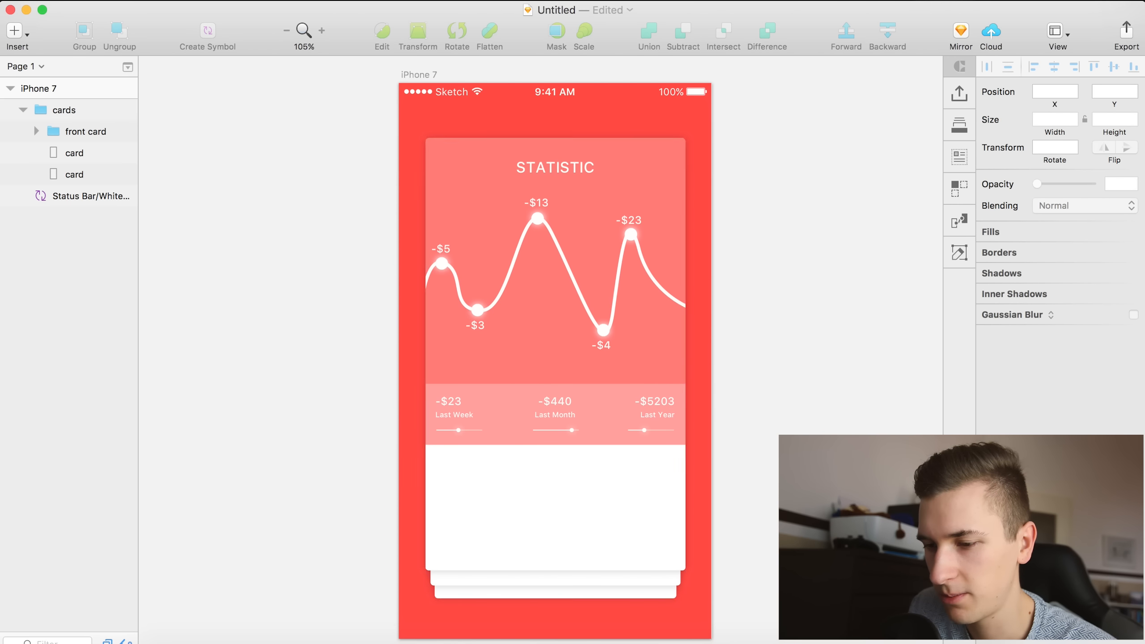
scroll(506, 487, up, 5)
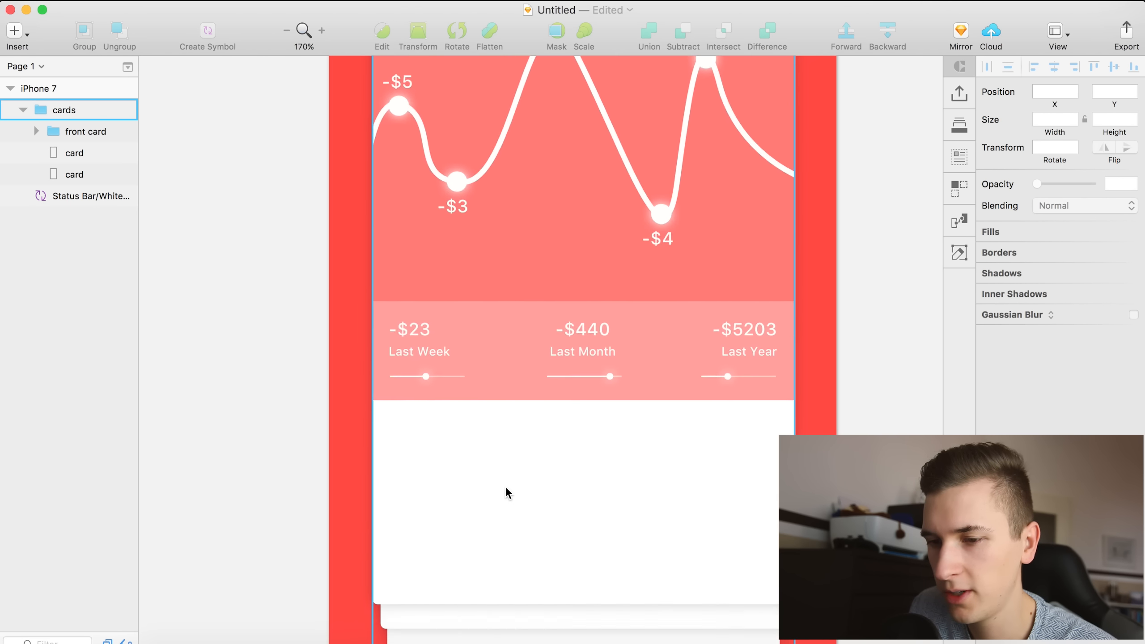
scroll(506, 487, down, 3)
scroll(505, 487, right, 3)
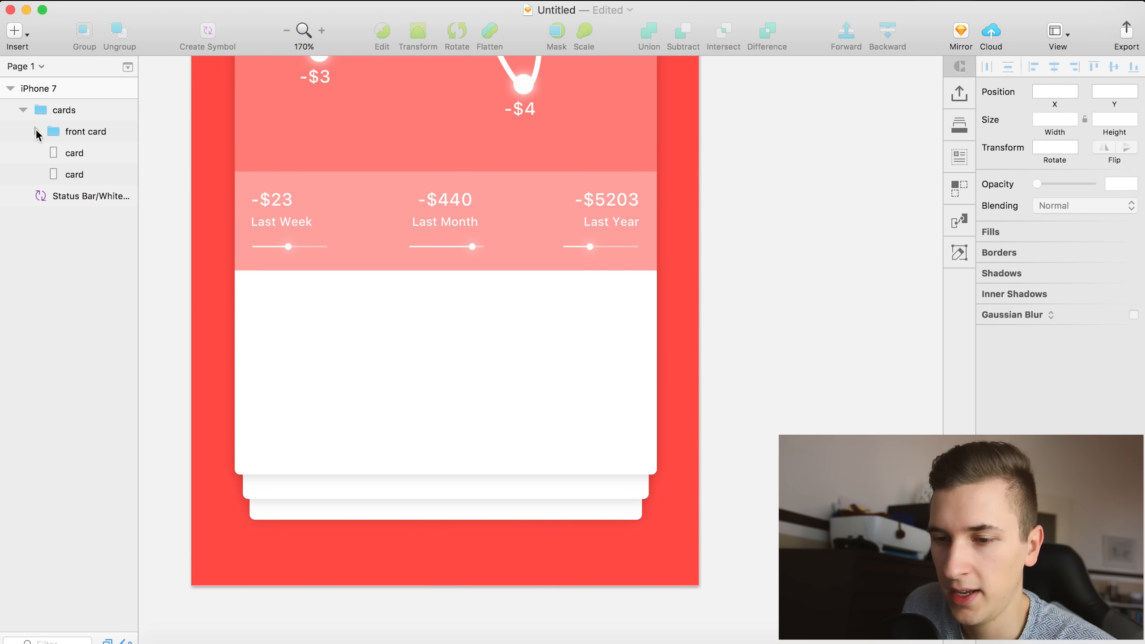
Group the chart labels, circles, curve, STATISTIC title and red overlay inside front card and name the group top.
click(72, 131)
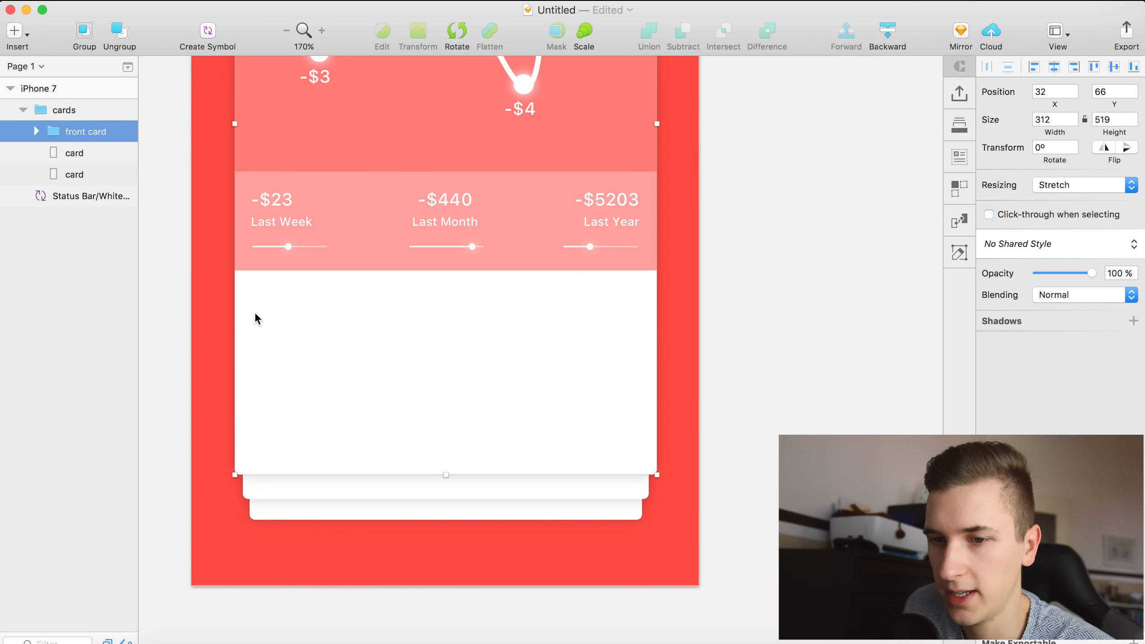
click(36, 131)
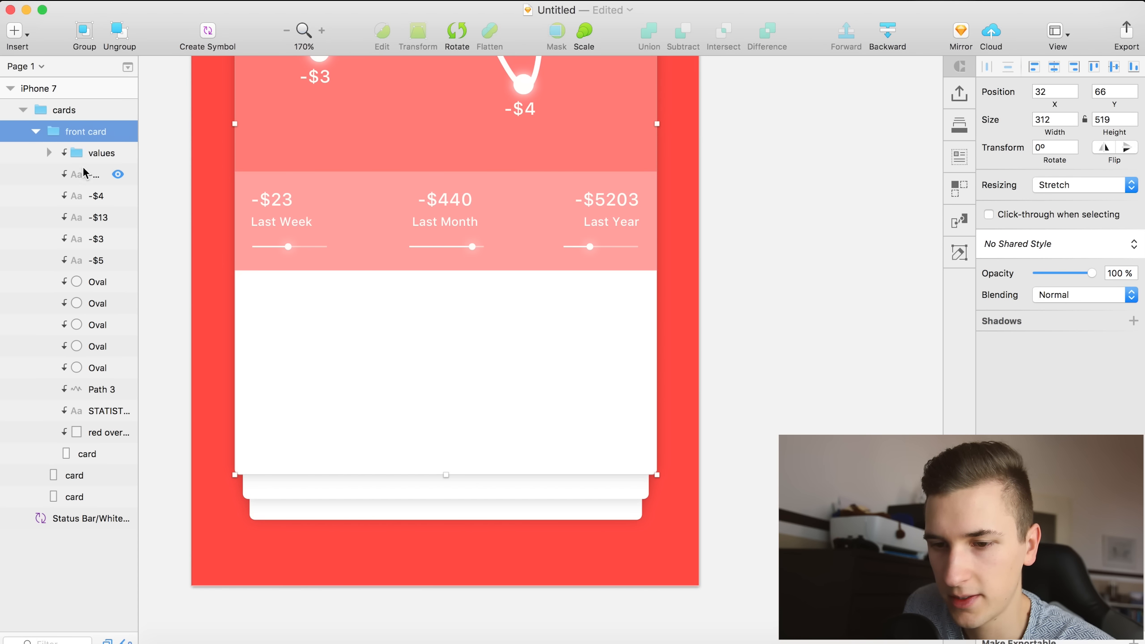
click(83, 175)
shift+click(95, 412)
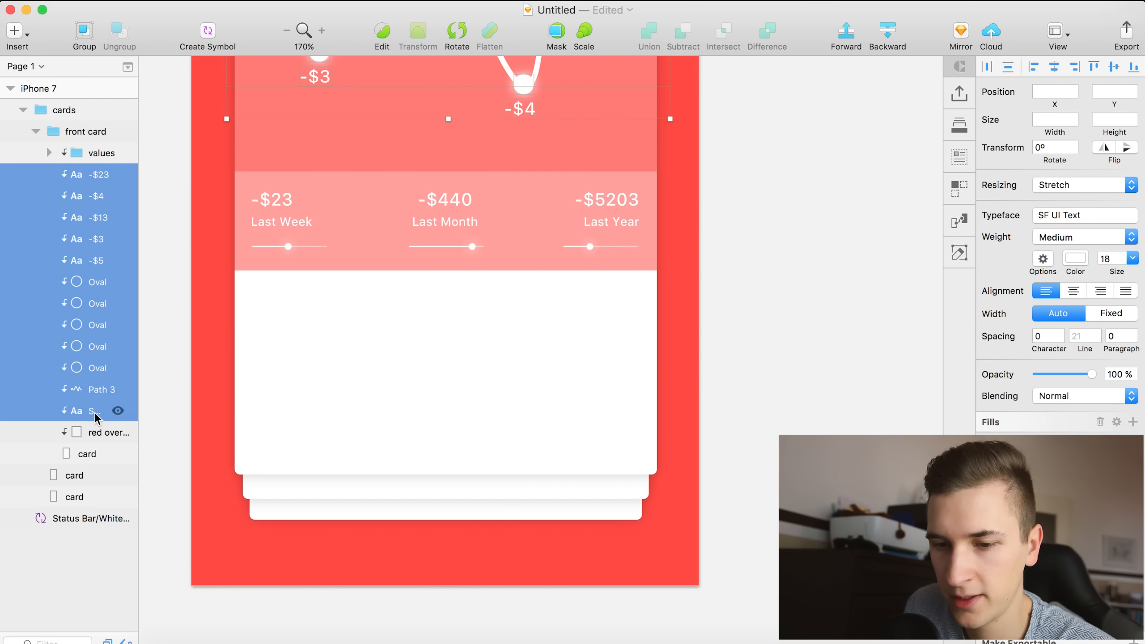
key(super+g)
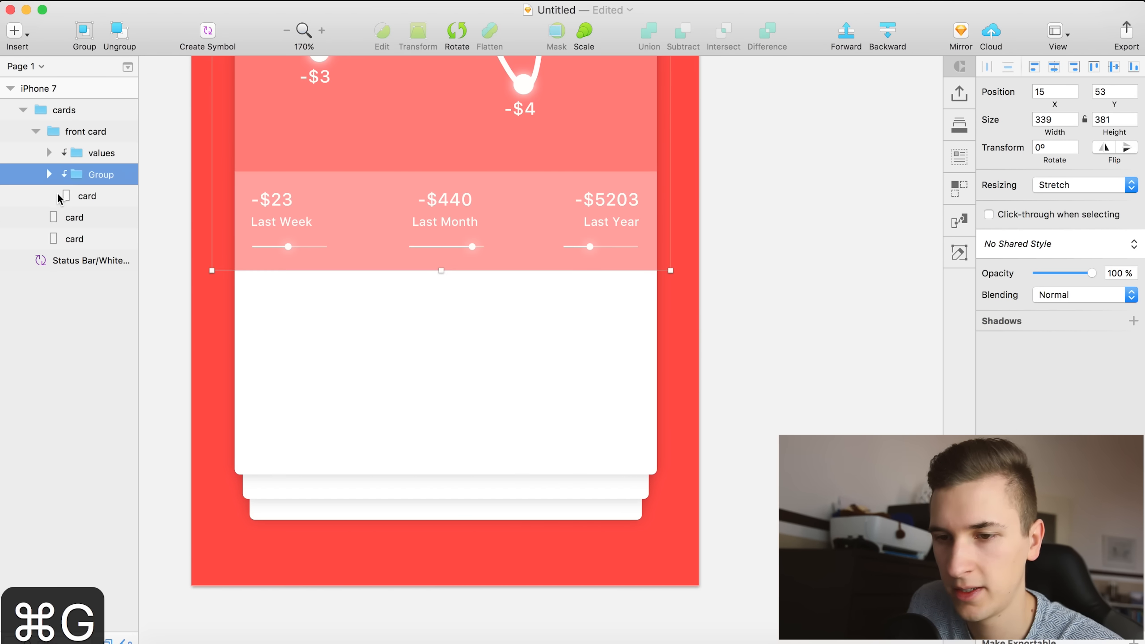
double_click(95, 175)
text(top)
key(Return)
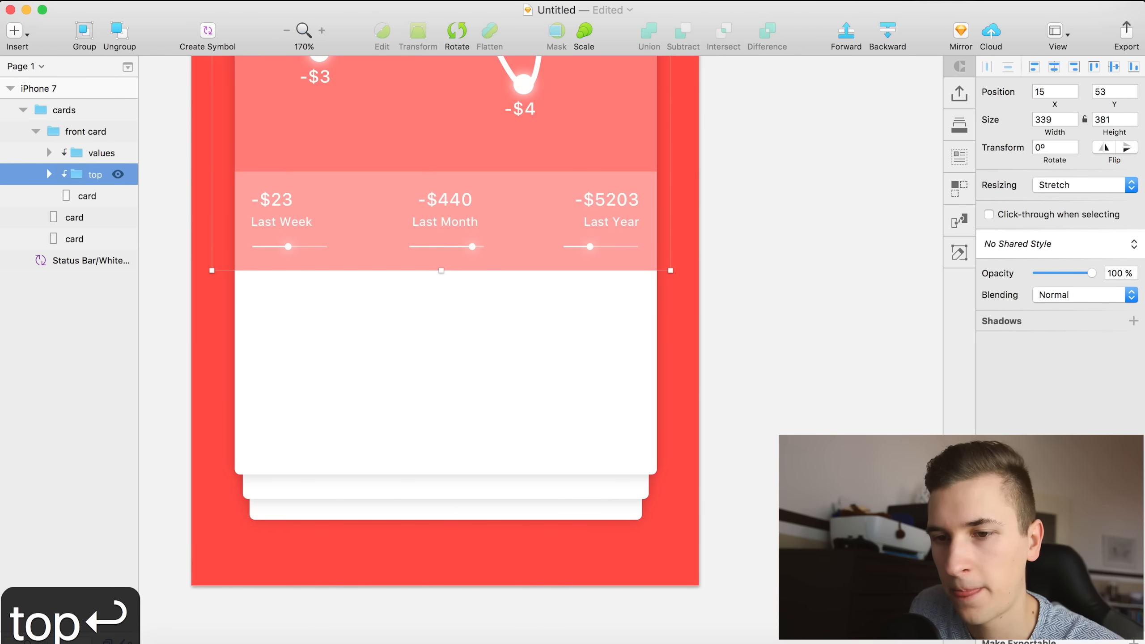
Open the recently used file Material Design Icons.sketch.
click(79, 153)
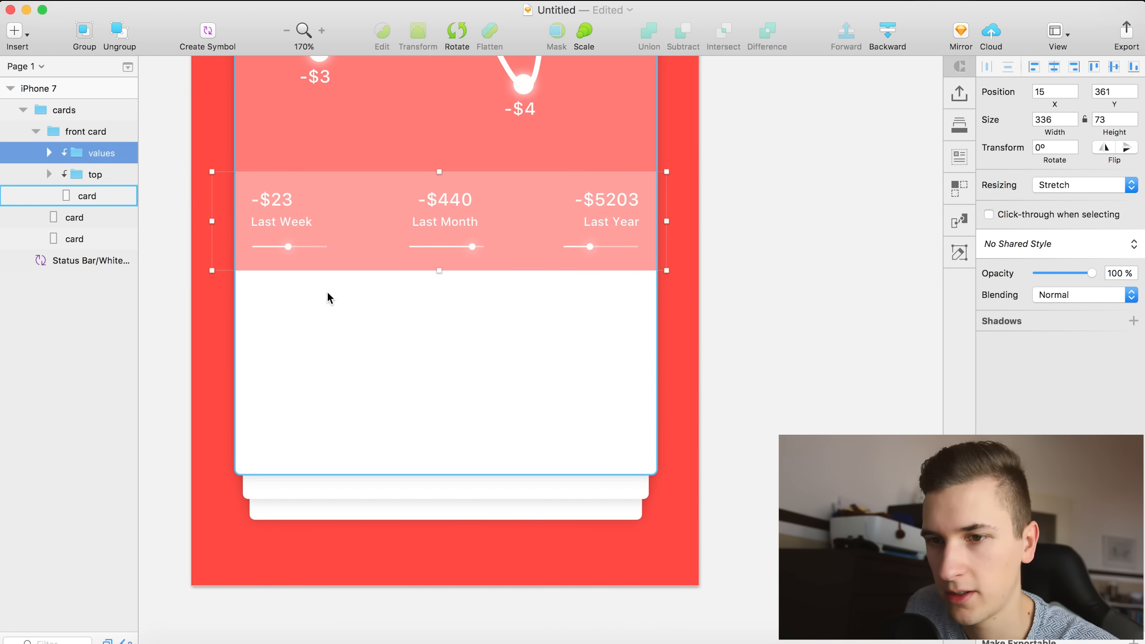
click(106, 0)
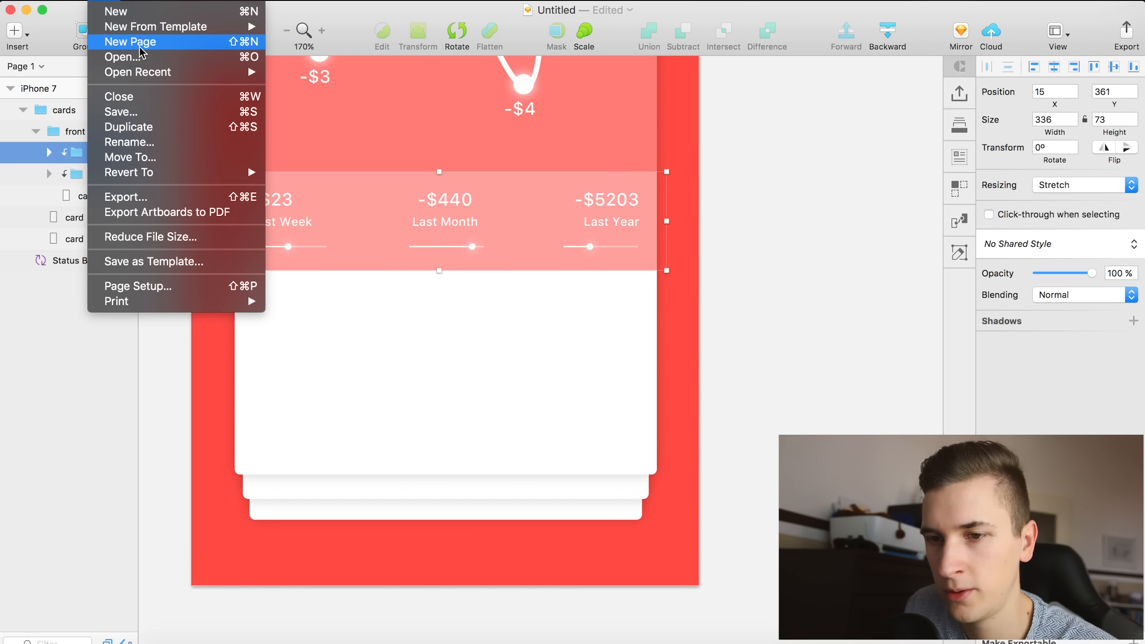
mouse_move(174, 73)
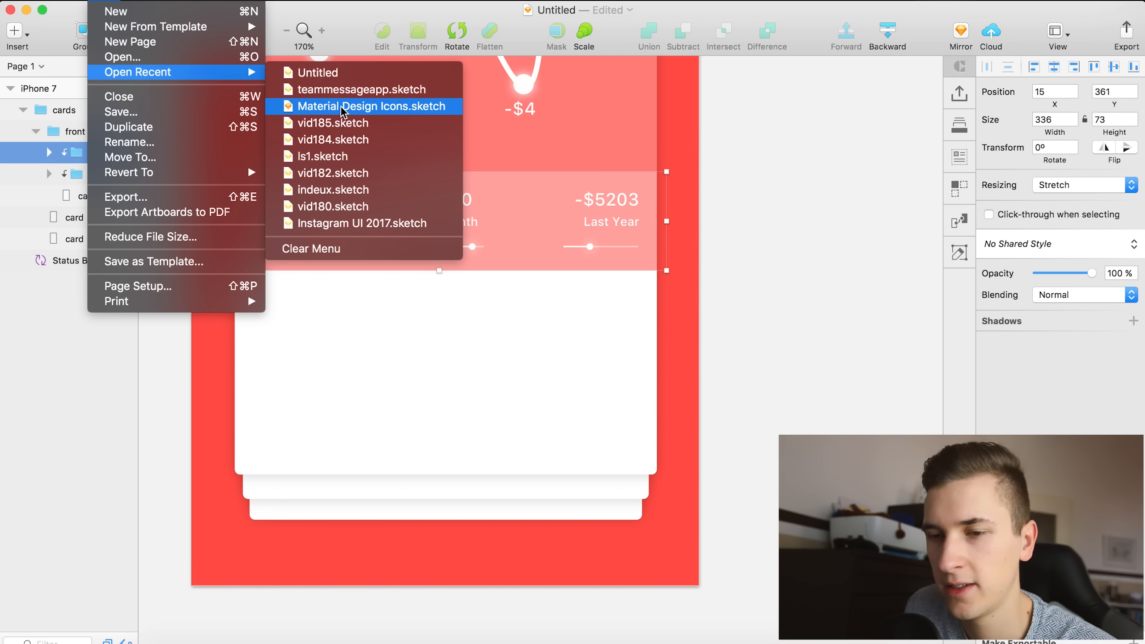
click(352, 108)
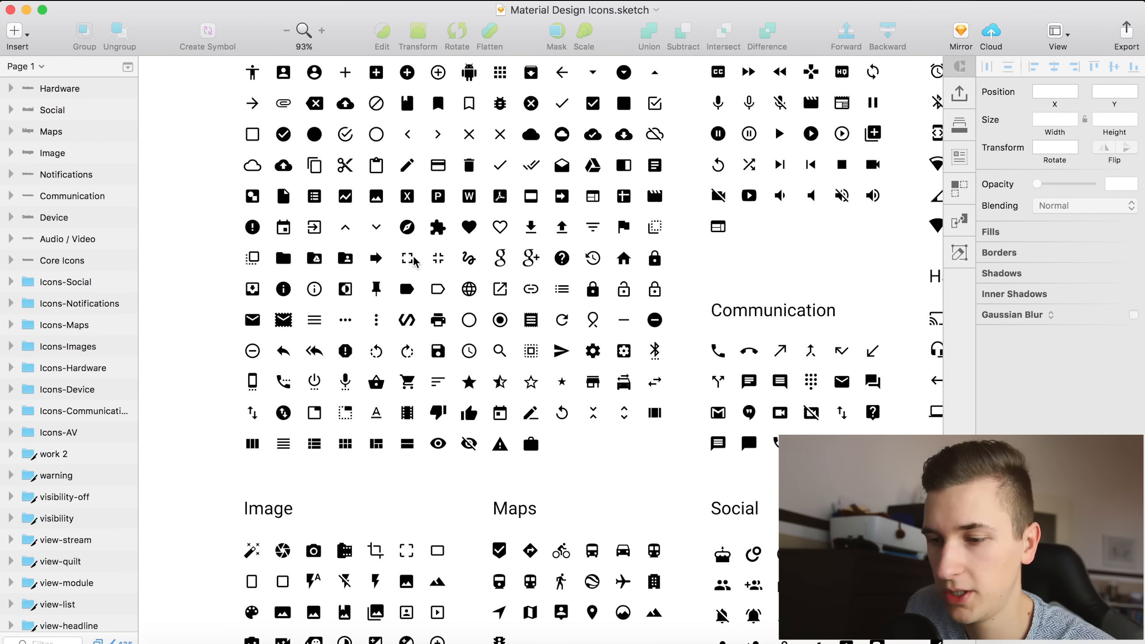
Merge all open Sketch windows into one tabbed window and dismiss the Duplicate tip covering the icons.
scroll(415, 261, up, 3)
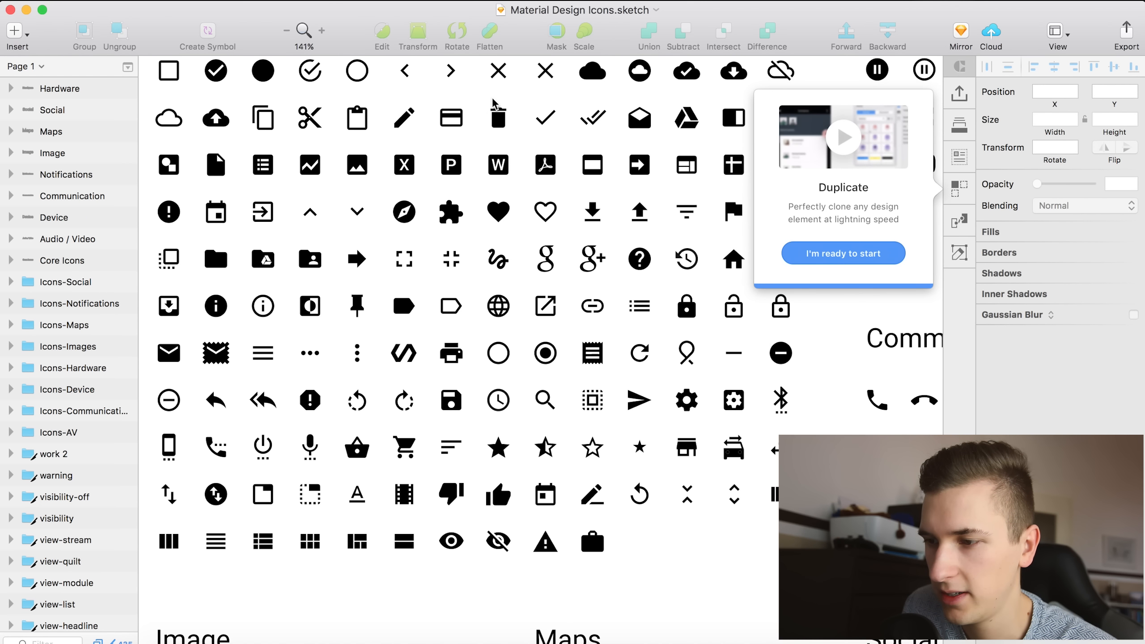
click(447, 0)
mouse_move(498, 1)
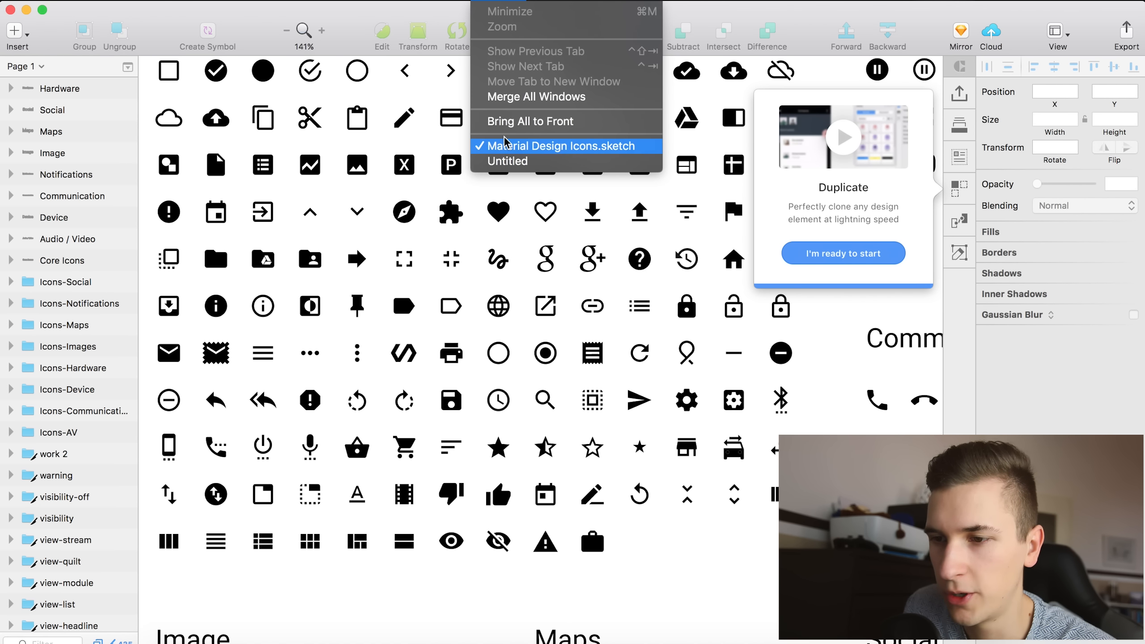
click(519, 97)
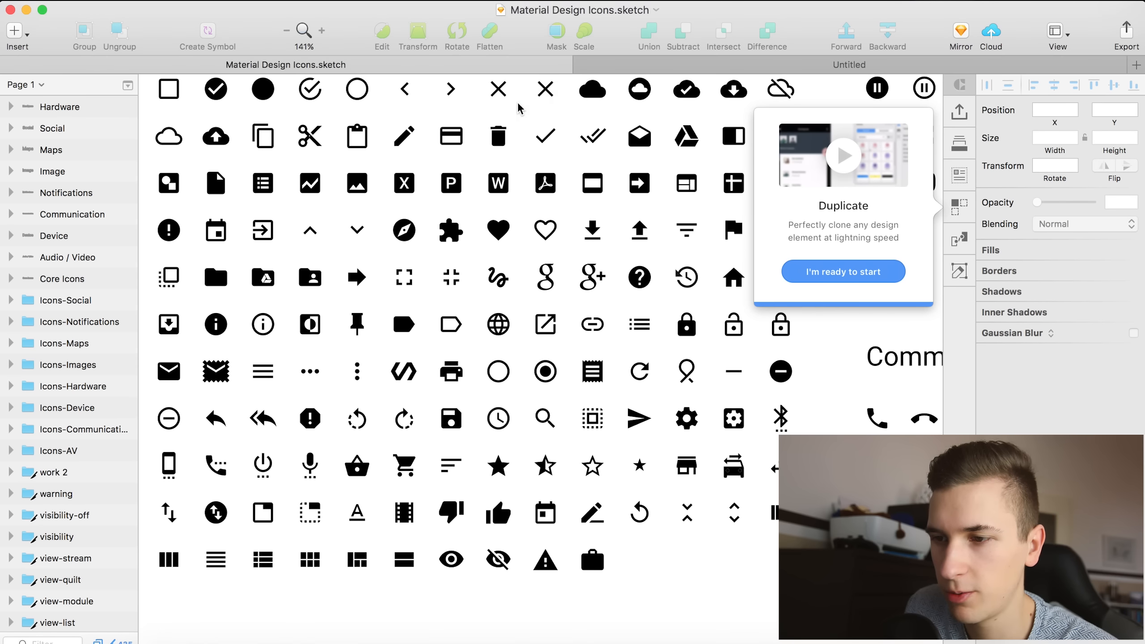
click(592, 70)
click(480, 64)
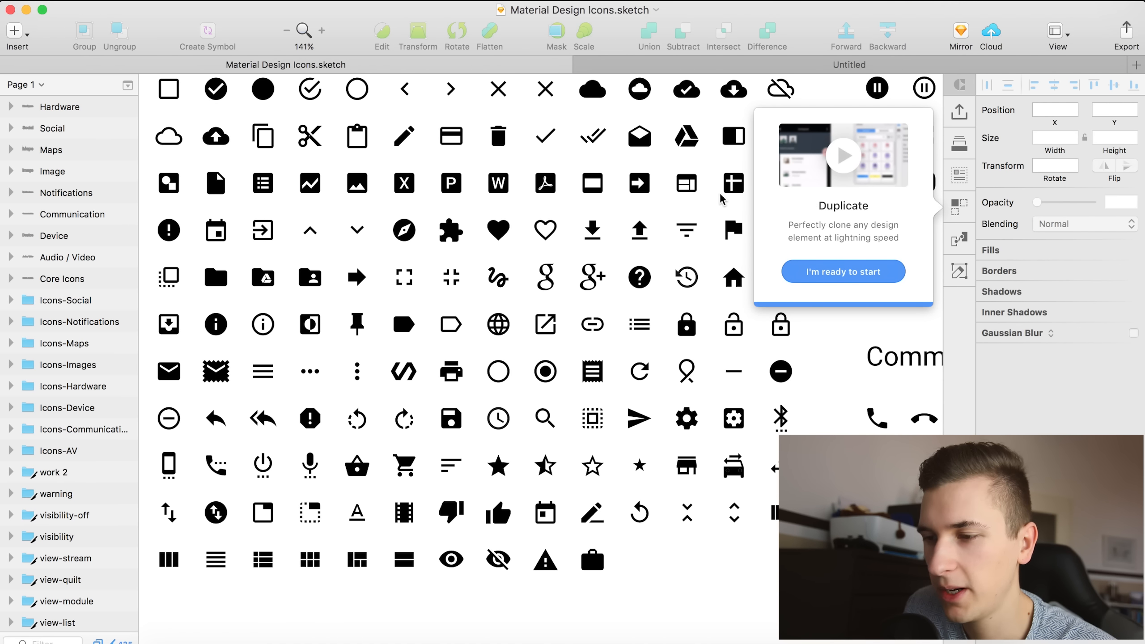
click(738, 229)
click(959, 210)
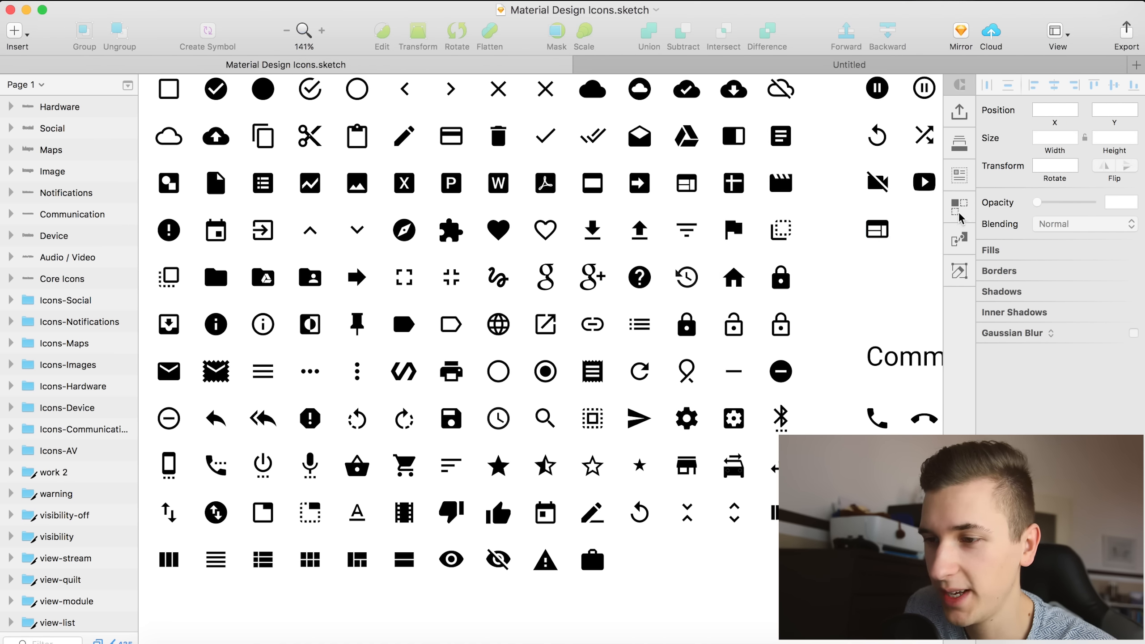
click(711, 67)
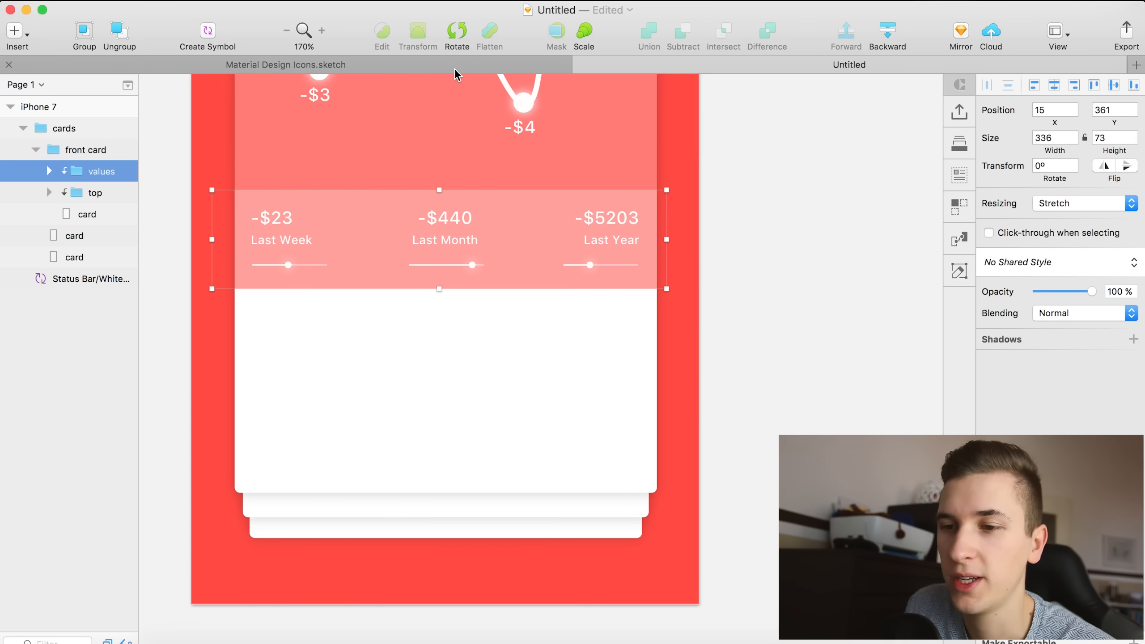
click(432, 66)
click(678, 68)
click(552, 67)
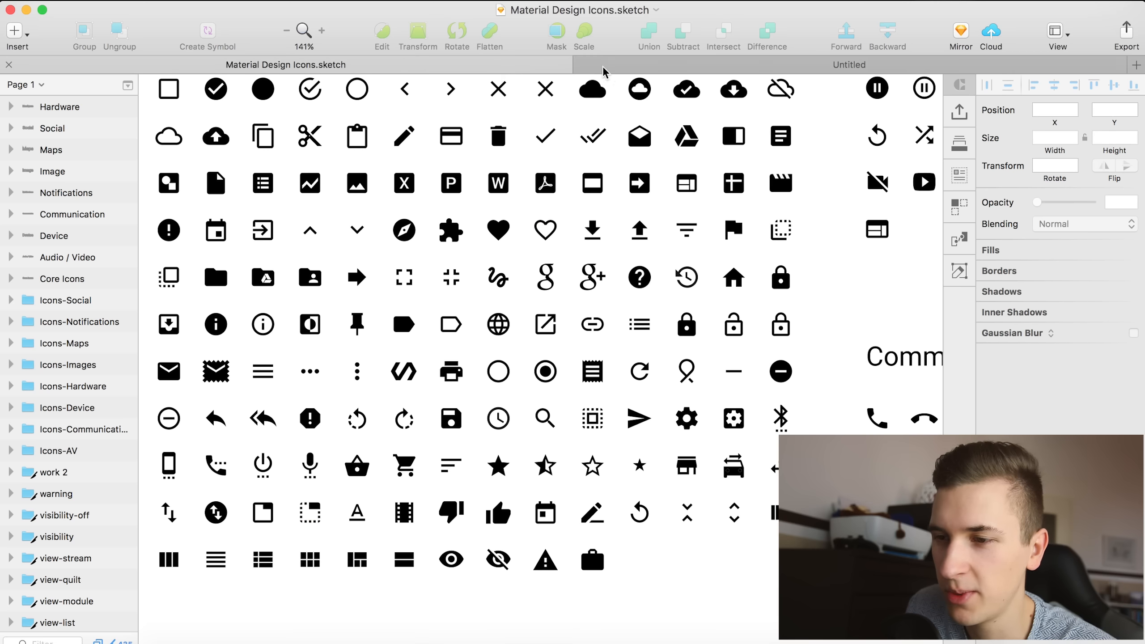
click(578, 65)
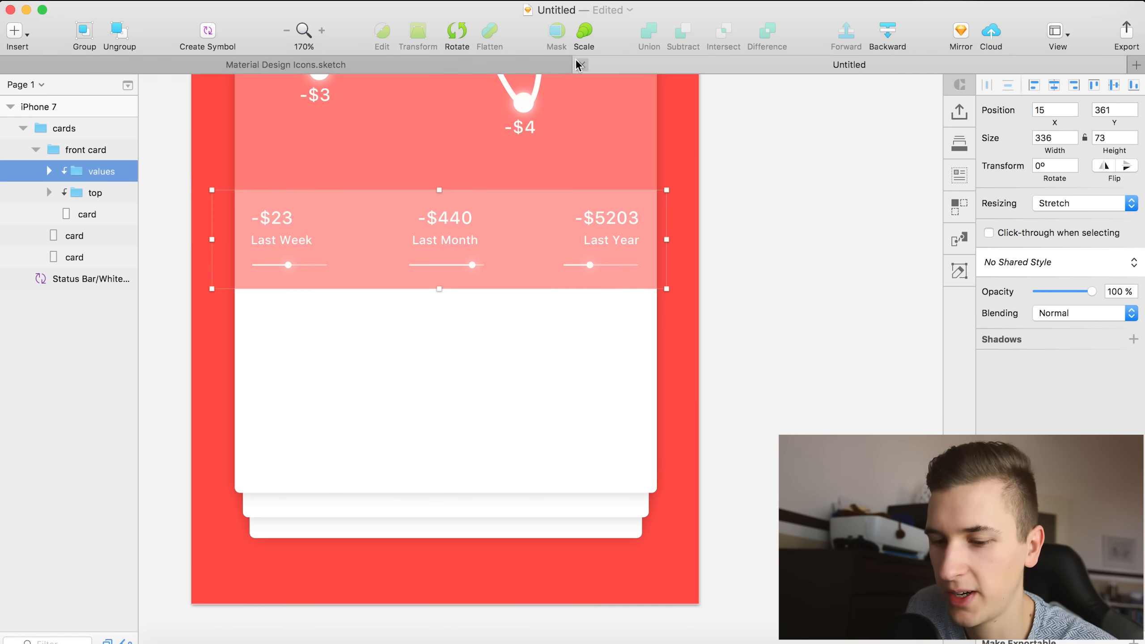
click(517, 64)
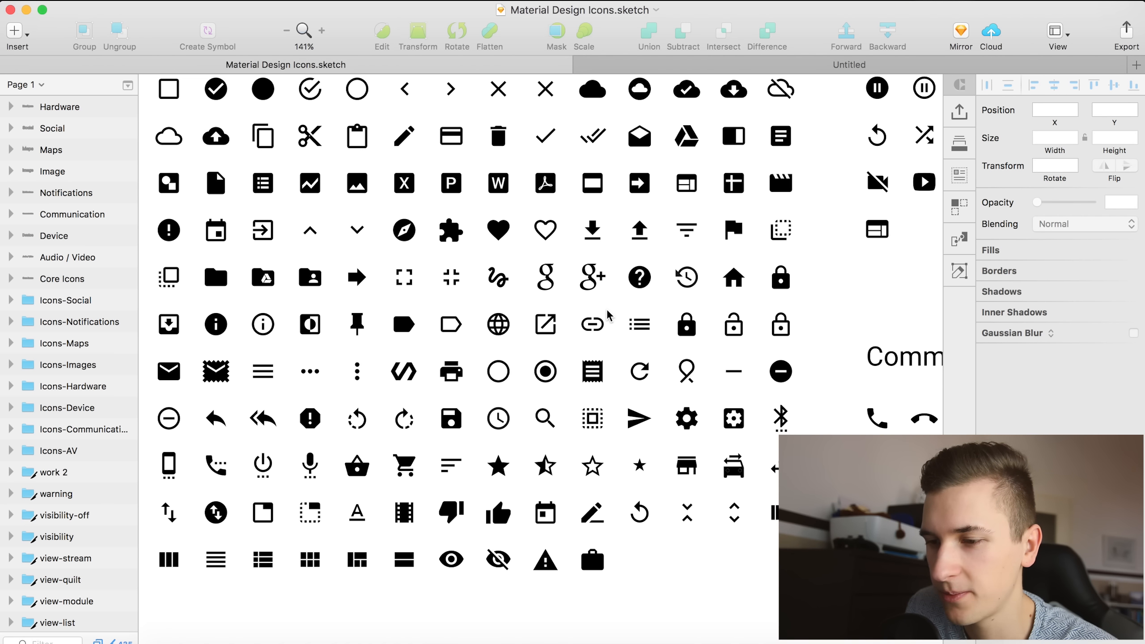
Copy the shape of the search icon from Material Design Icons.sketch and paste it into the front card of the Untitled design.
scroll(532, 334, left, 3)
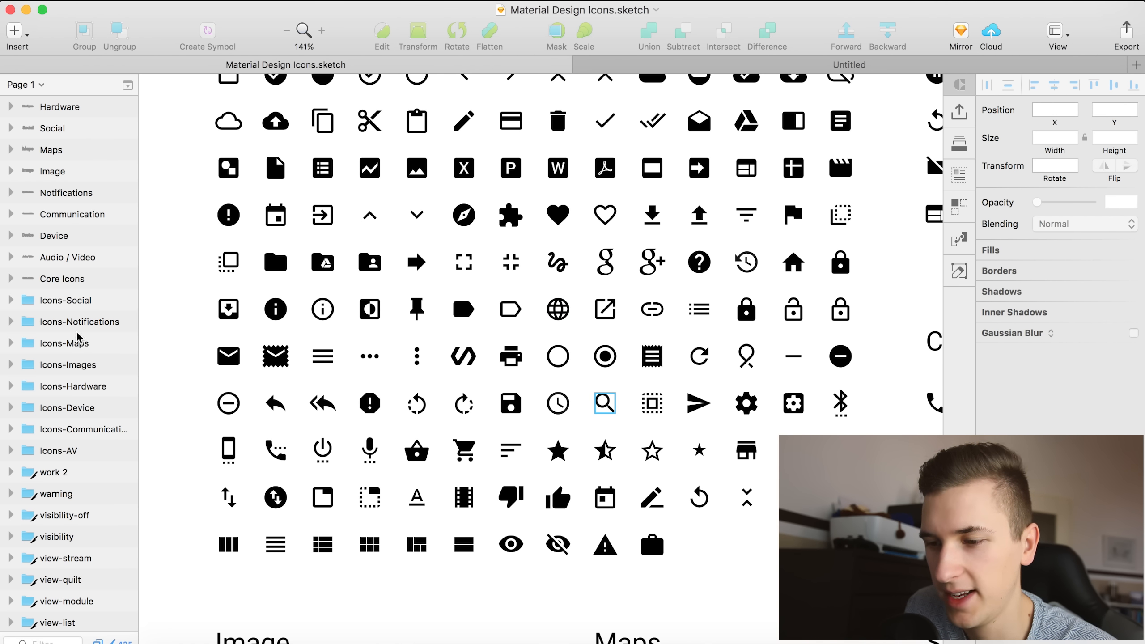
click(605, 403)
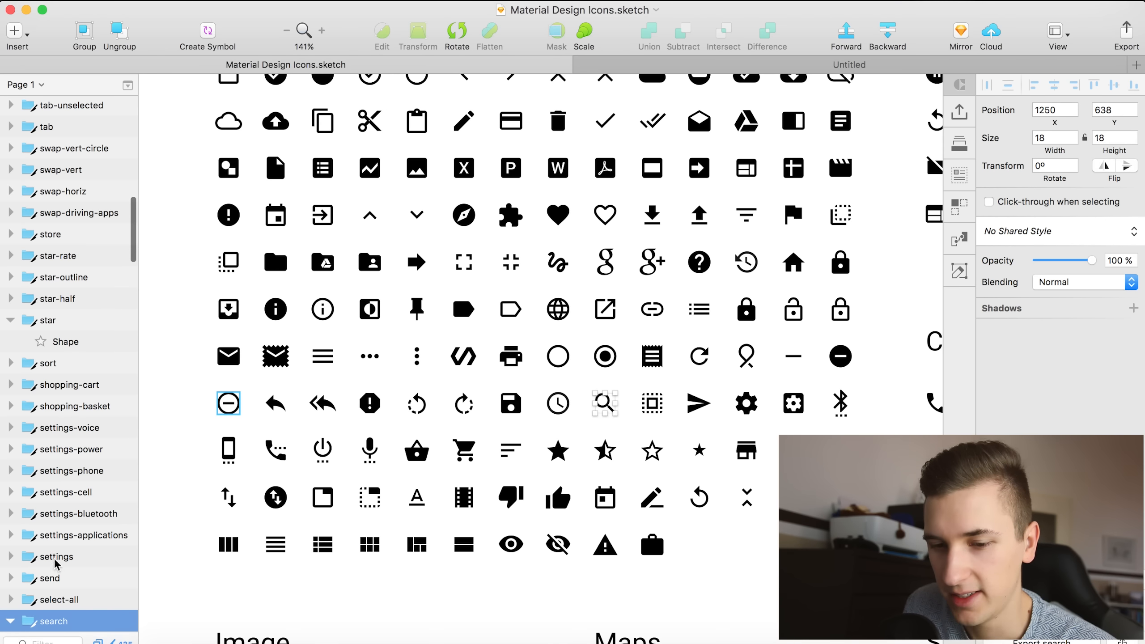
scroll(27, 624, down, 2)
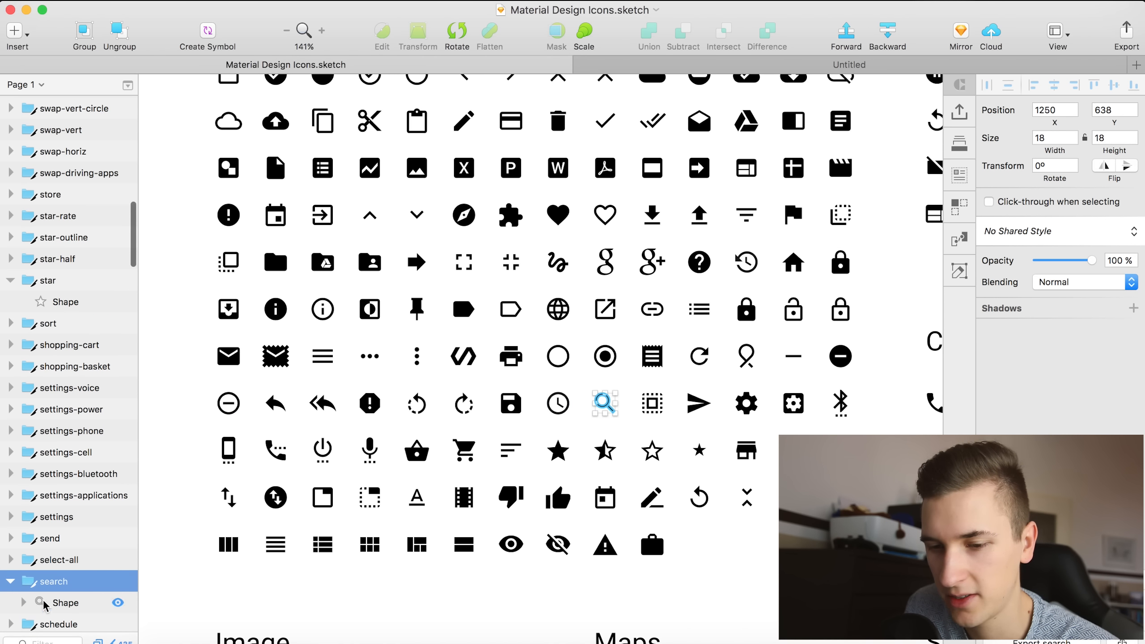
click(42, 605)
key(super+c)
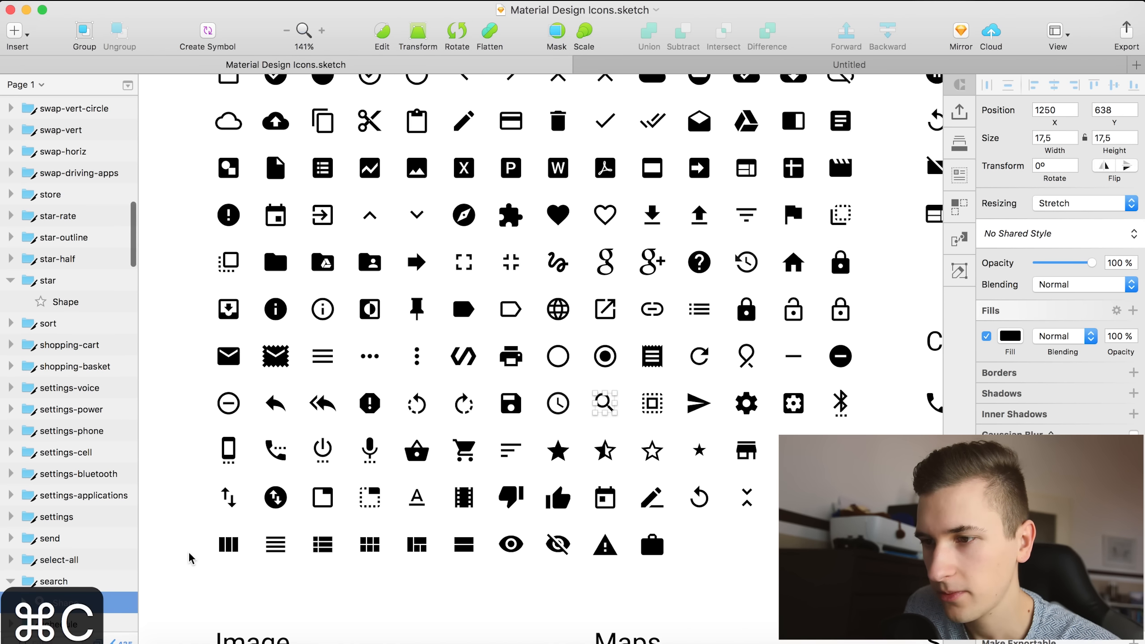
click(687, 62)
key(super+v)
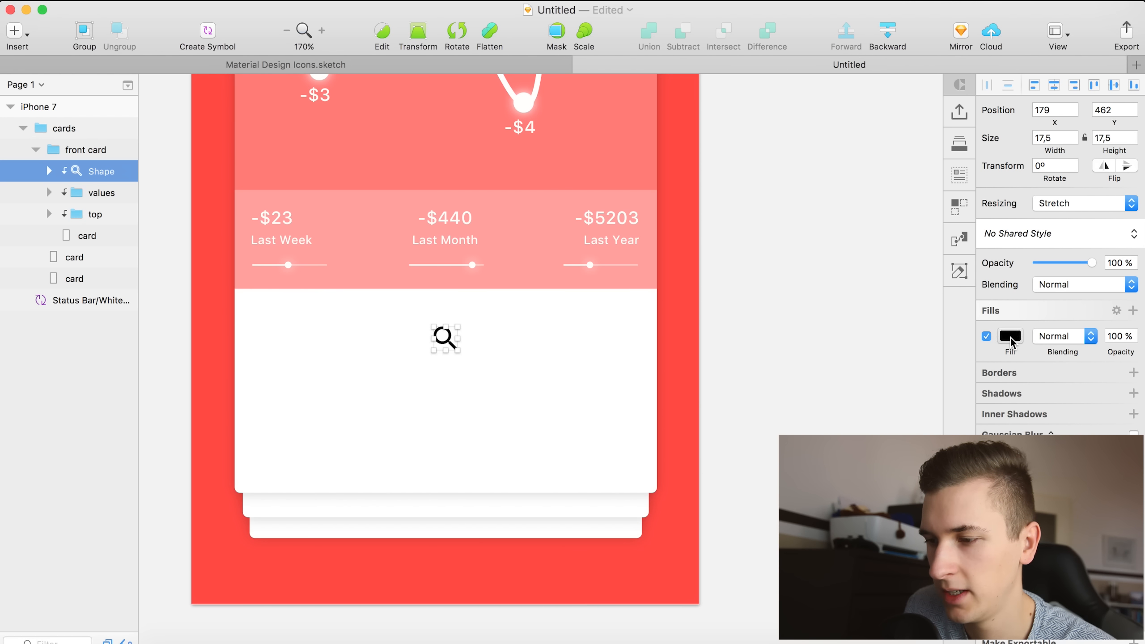
Fill the search icon with the red sampled from the screen's background.
click(1011, 343)
click(985, 390)
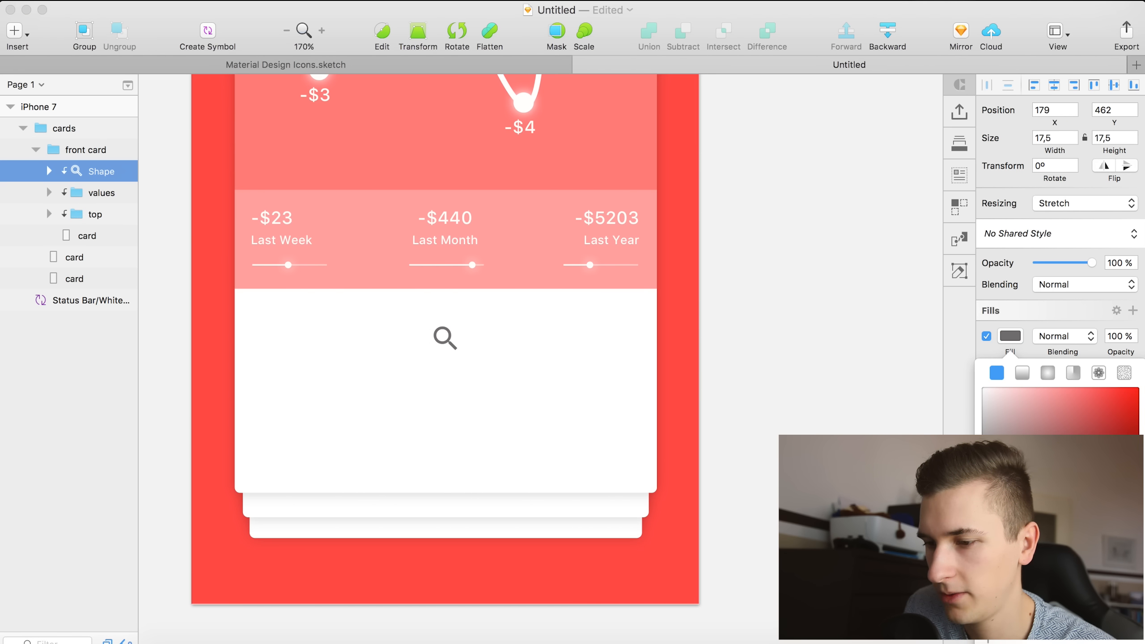
key(ctrl+c)
click(672, 410)
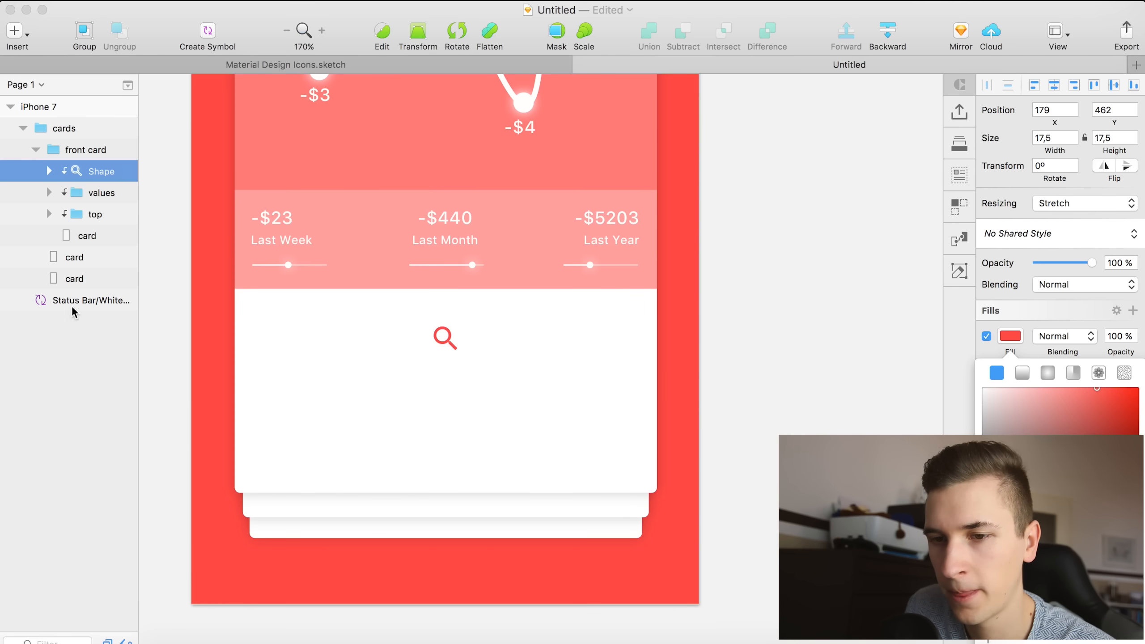
click(77, 168)
click(82, 156)
click(86, 169)
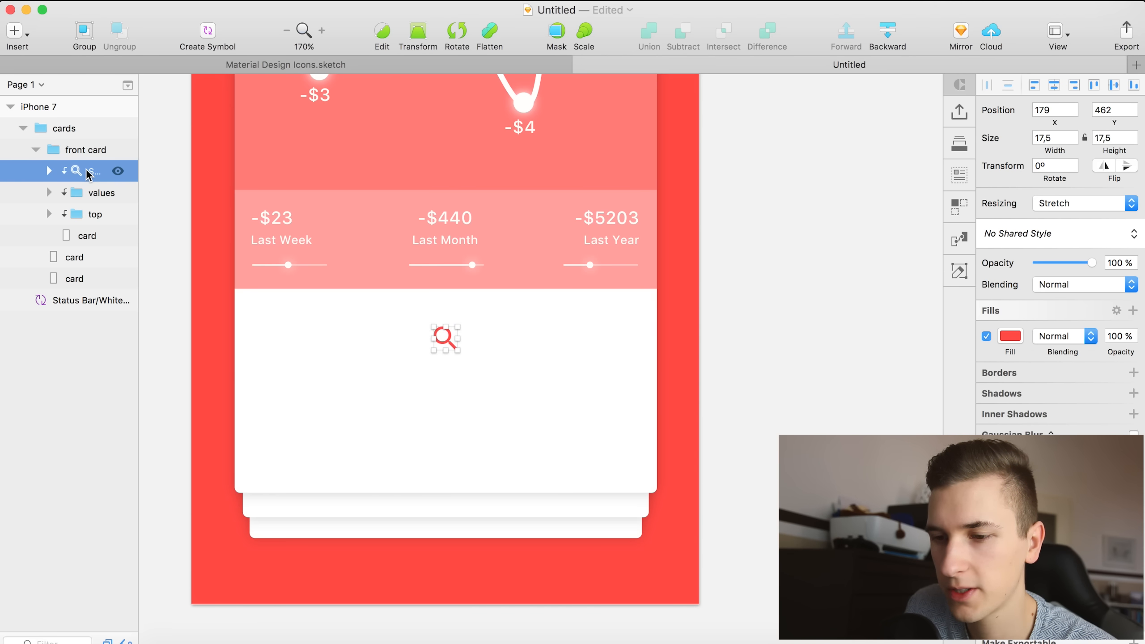
Move the search icon to X 46, Y 449, in the upper corner of the white area beneath the Last Week value.
key(shift+Left)
key(shift+Left)
key(shift+Up)
key(shift+Left)
key(shift+Left)
key(shift+Left)
key(shift+Left)
key(shift+Left)
key(shift+Left)
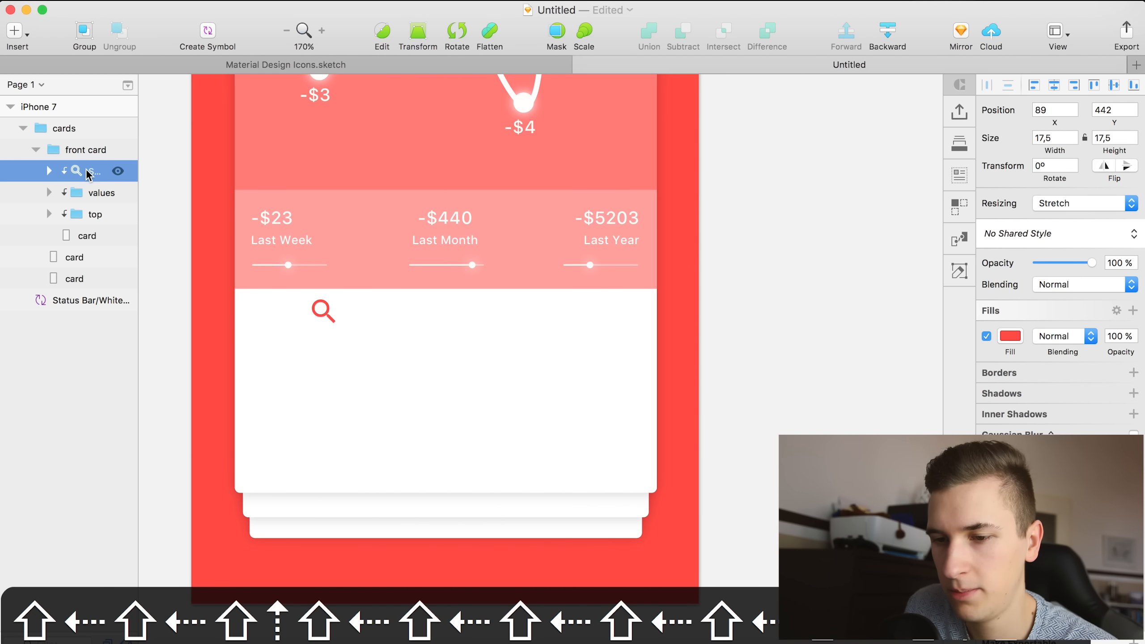
key(shift+Left)
key(shift+Left)
key(shift+Left)
key(shift+Down)
key(Left)
key(Left)
key(Left)
key(Left)
key(Left)
key(Left)
key(Up)
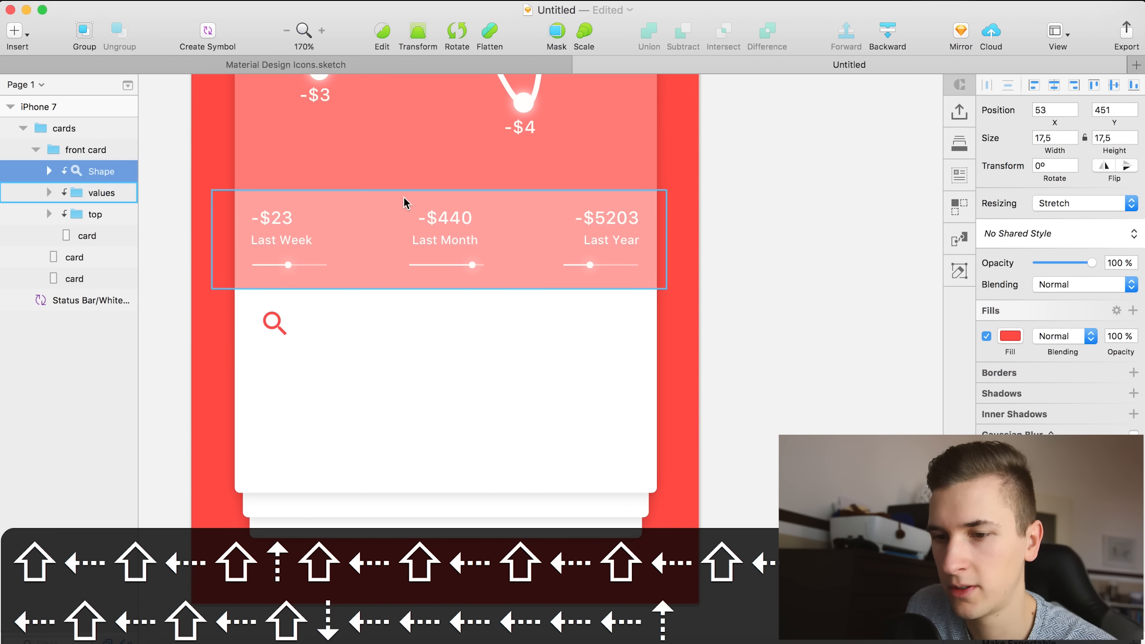
key(Up)
key(Left)
key(Left)
key(Left)
key(Left)
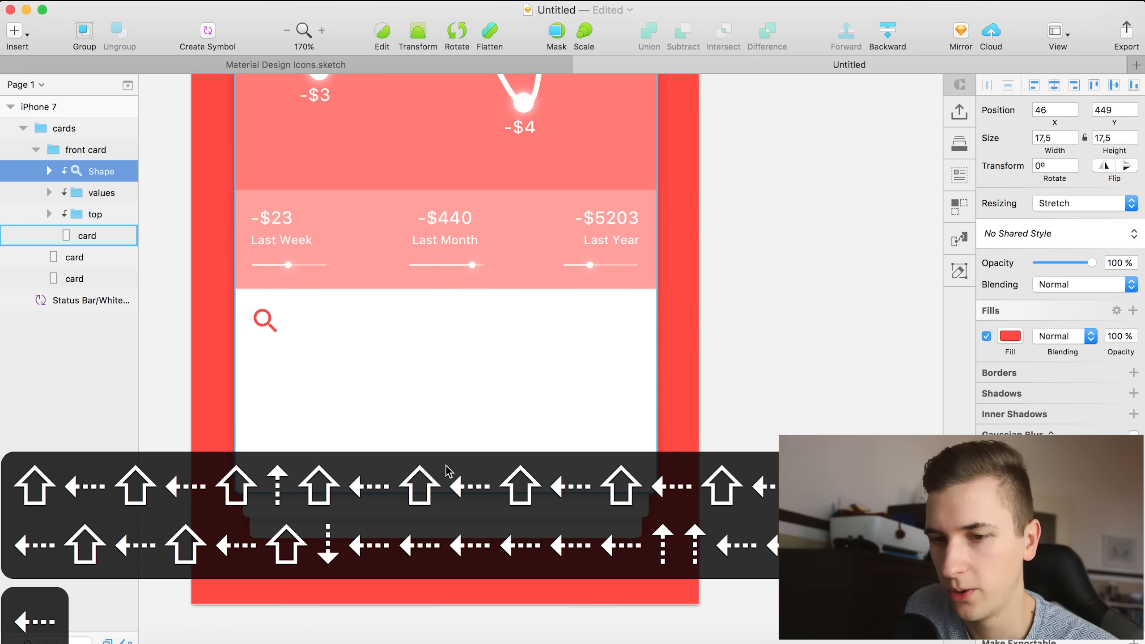
Add the text "Sarch now" beside the search icon and color it with the background's red.
click(91, 192)
click(83, 175)
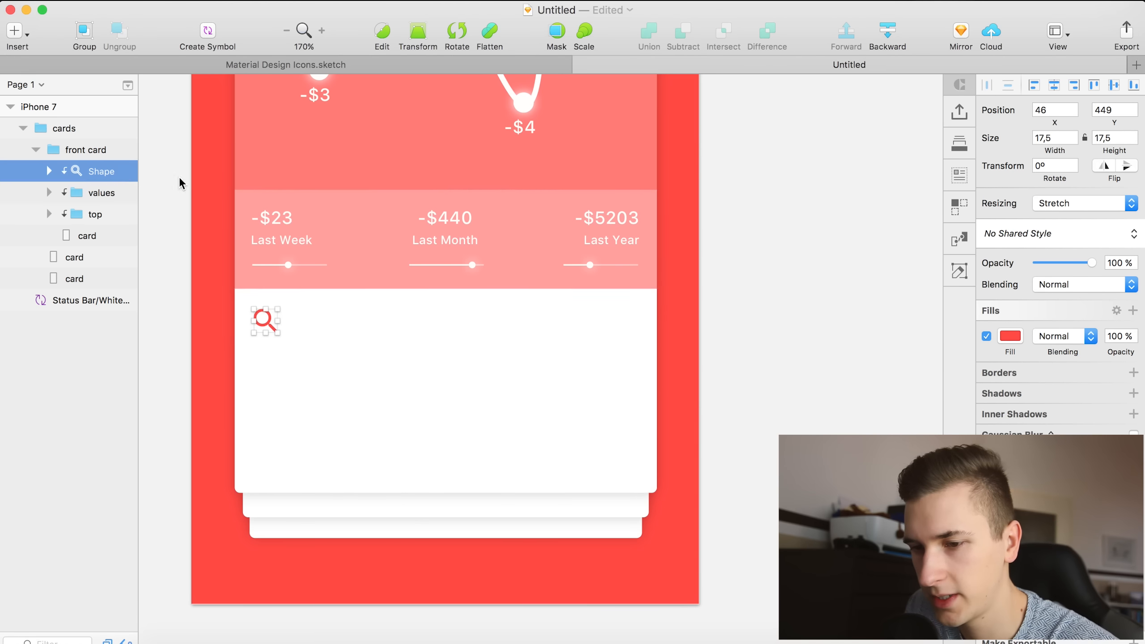
key(t)
click(305, 319)
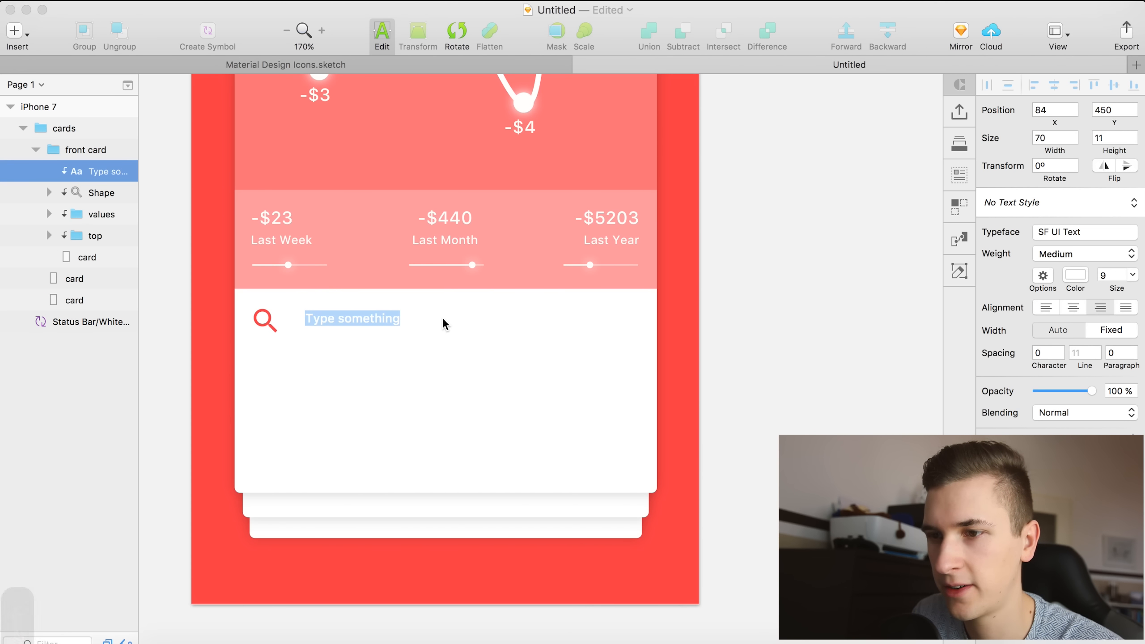
text(Sarch now)
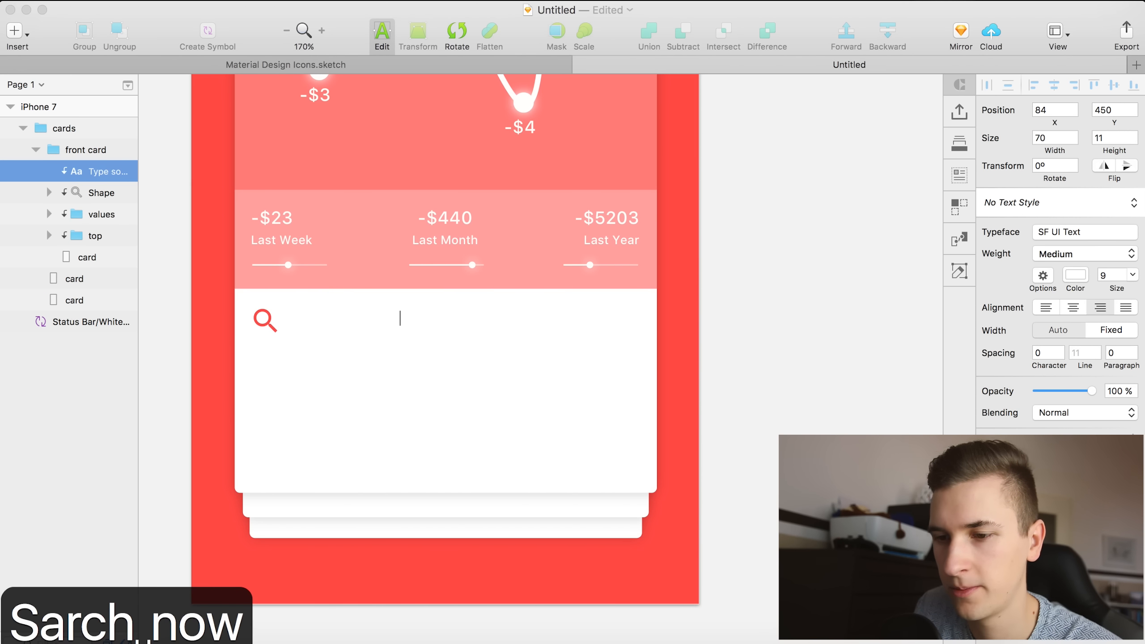
key(super+a)
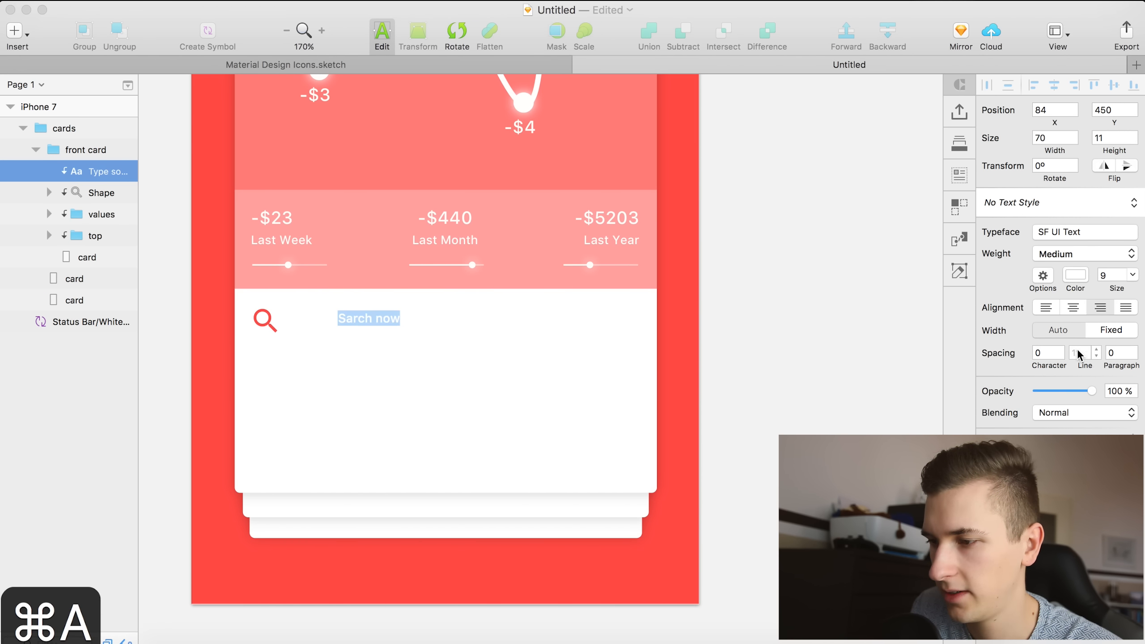
click(1080, 276)
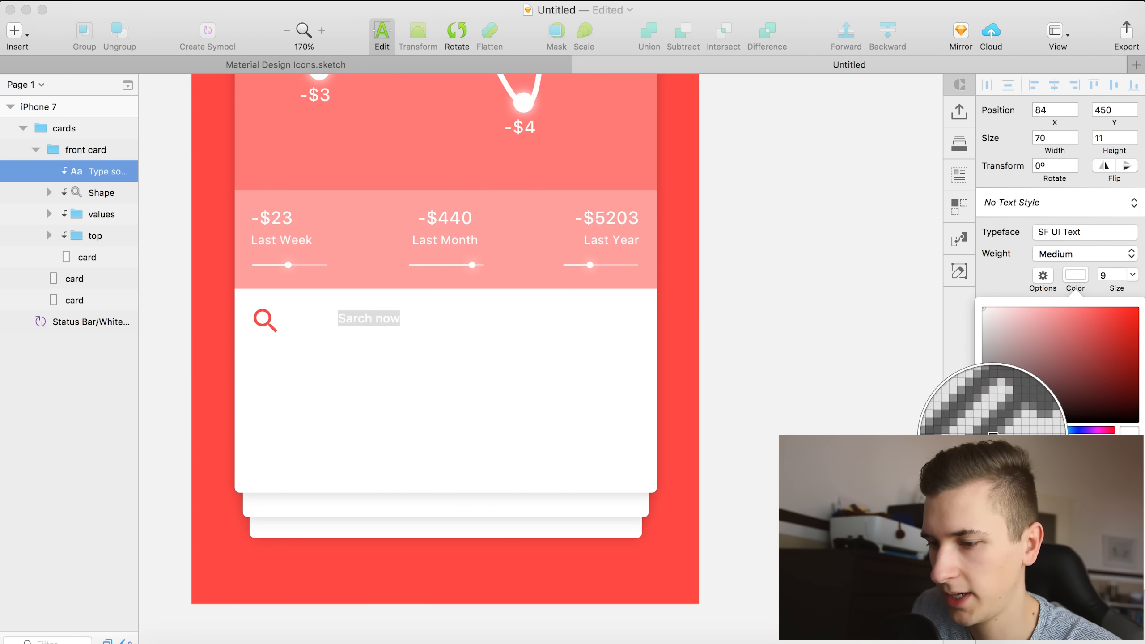
click(697, 421)
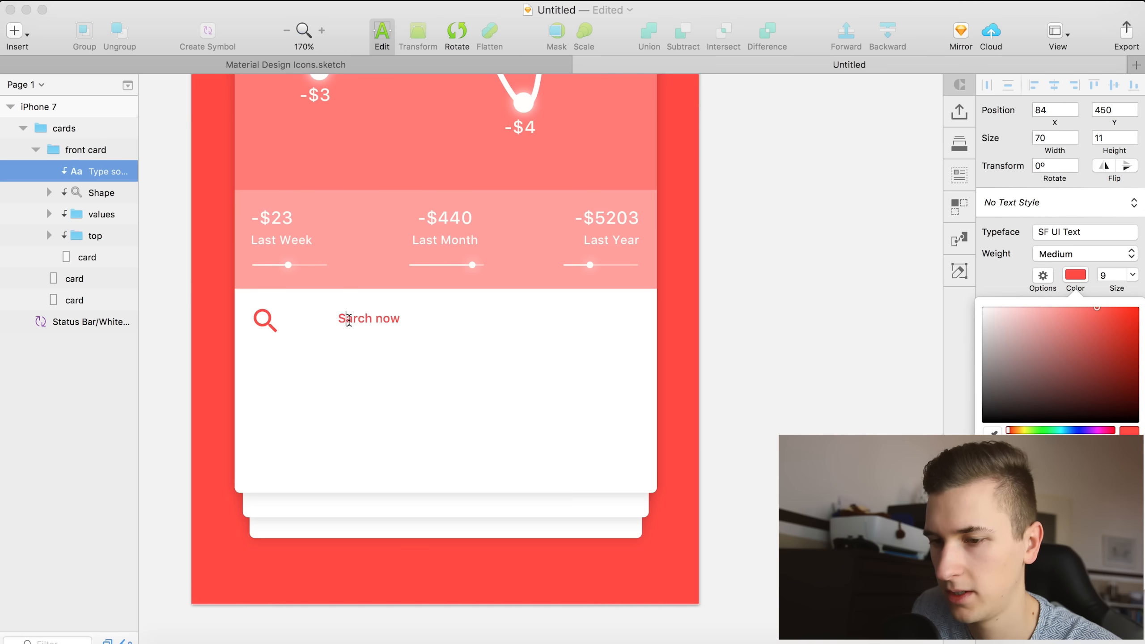
Correct the text beside the search icon to "Search now" and set its font size to 11.
text(e)
key(super+a)
drag(1113, 288, 1115, 288)
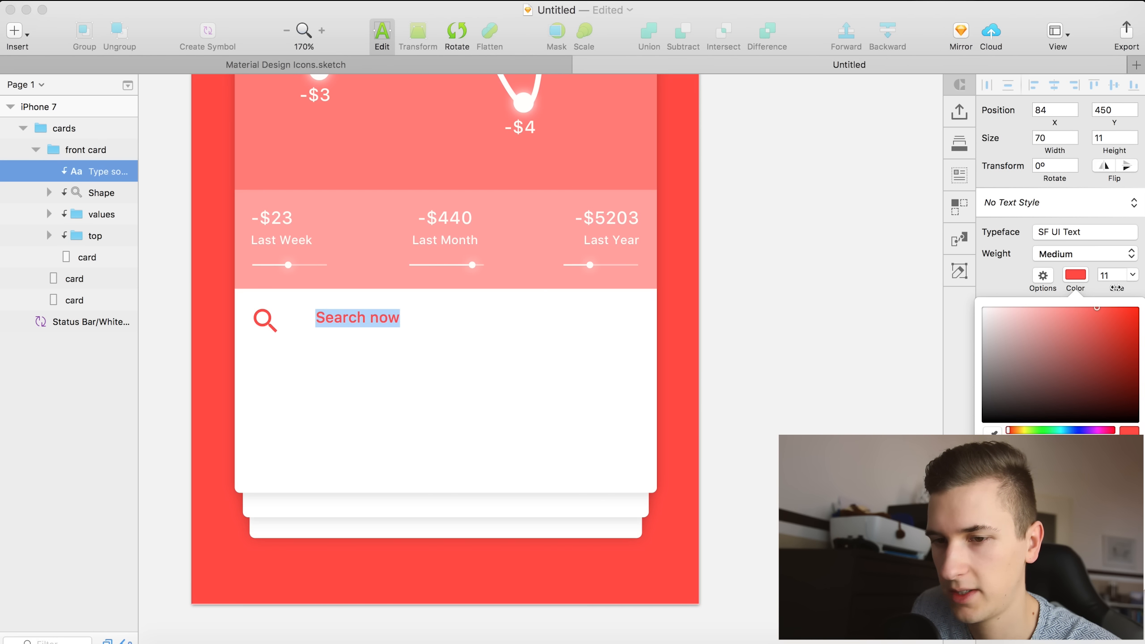
key(Escape)
Move the "Search now" text closer to the search icon, to X 74, Y 451.
click(89, 193)
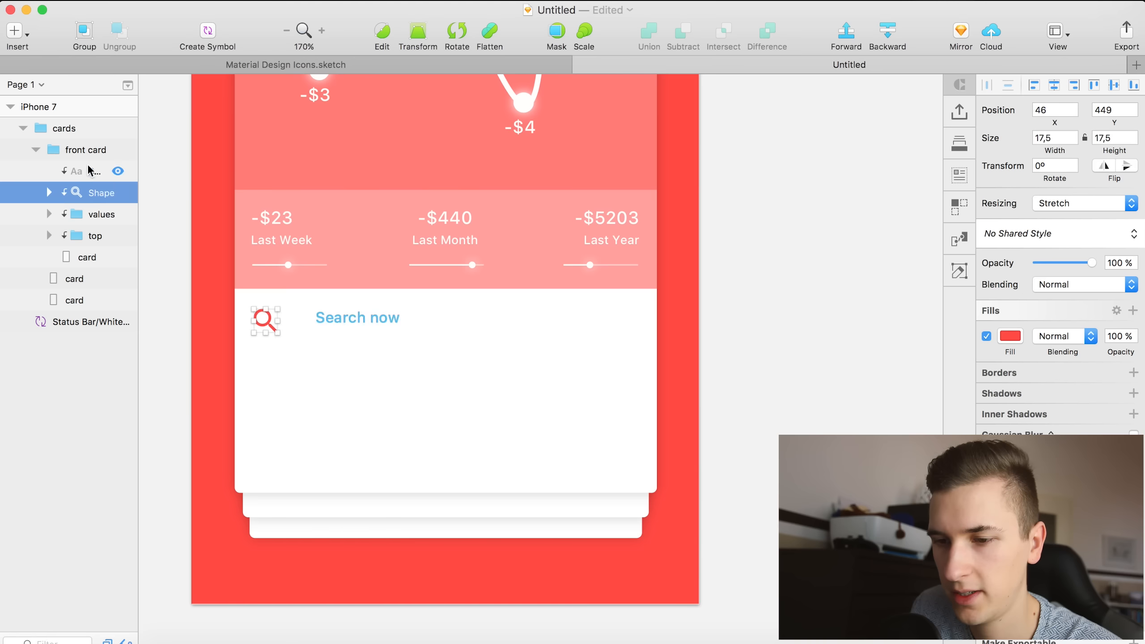
click(90, 171)
key(shift+Down)
key(shift+Up)
key(Left)
key(Down)
key(Down)
key(Left)
key(Down)
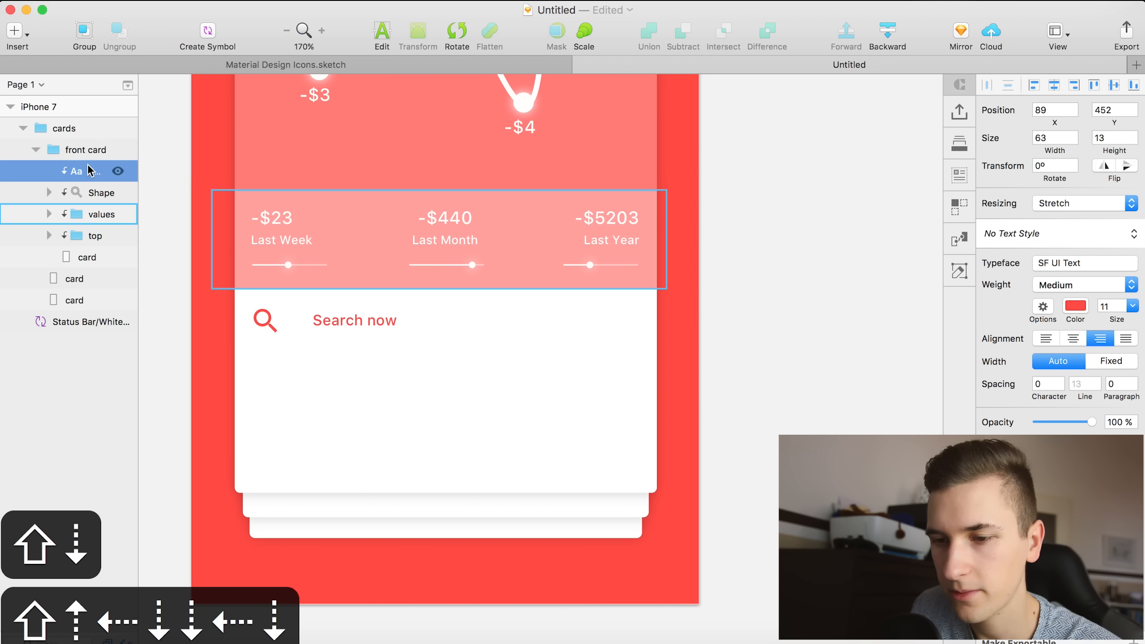
key(Left)
key(Left)
key(Up)
key(Left)
key(Left)
key(Left)
key(shift+Left)
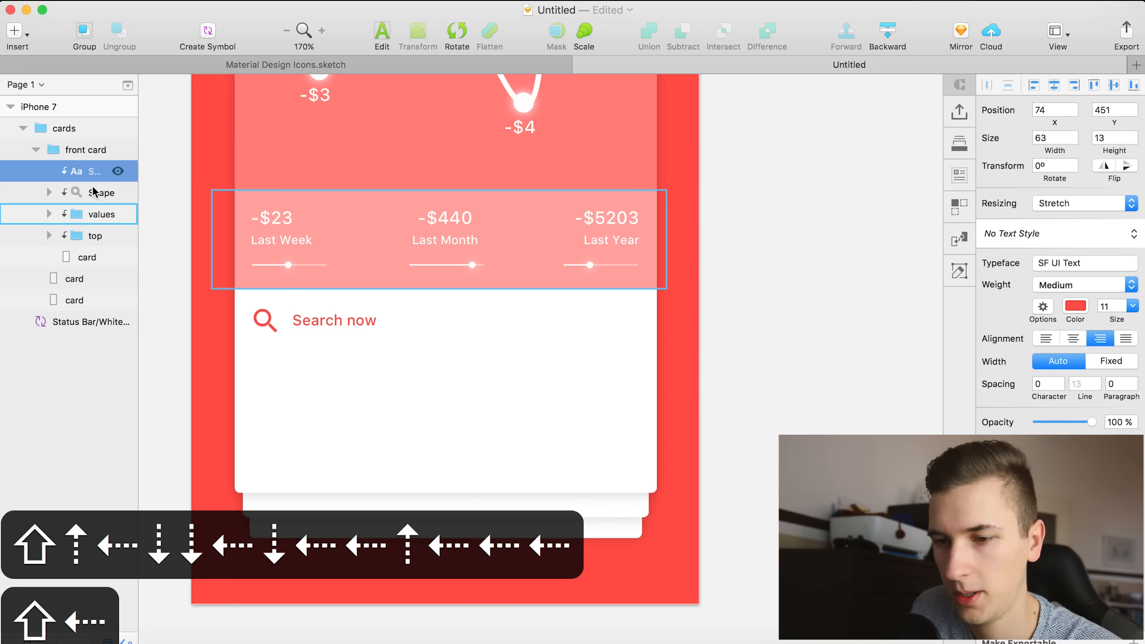
Scale the search icon proportionally to a width of 15 and move the "Search now" text to X 75, Y 450.
click(90, 192)
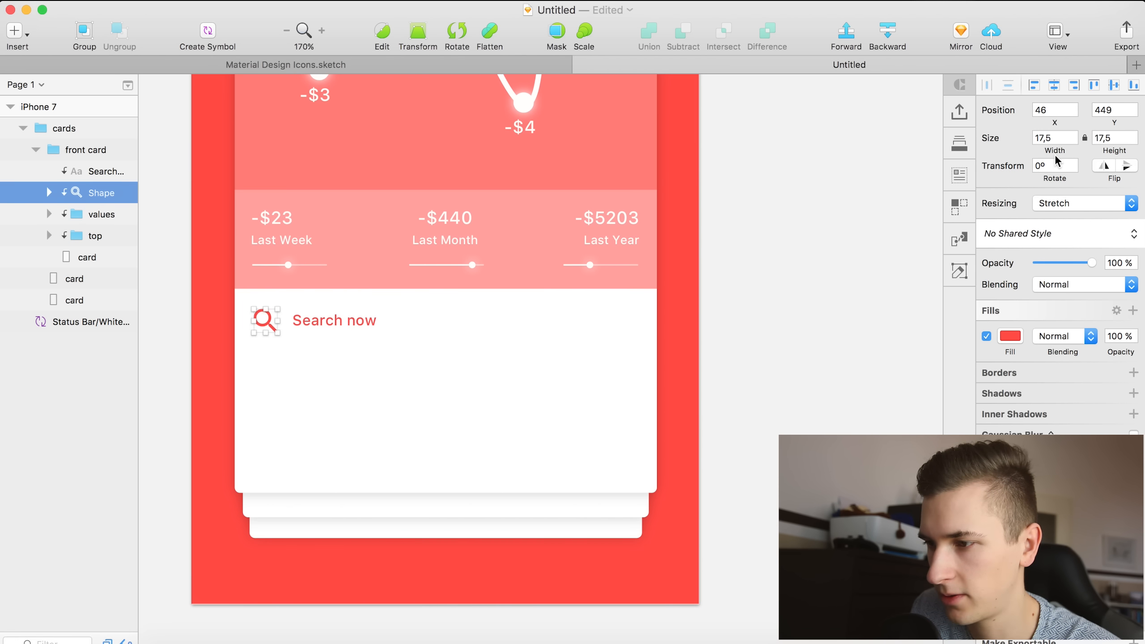
click(1054, 134)
text(15)
key(Return)
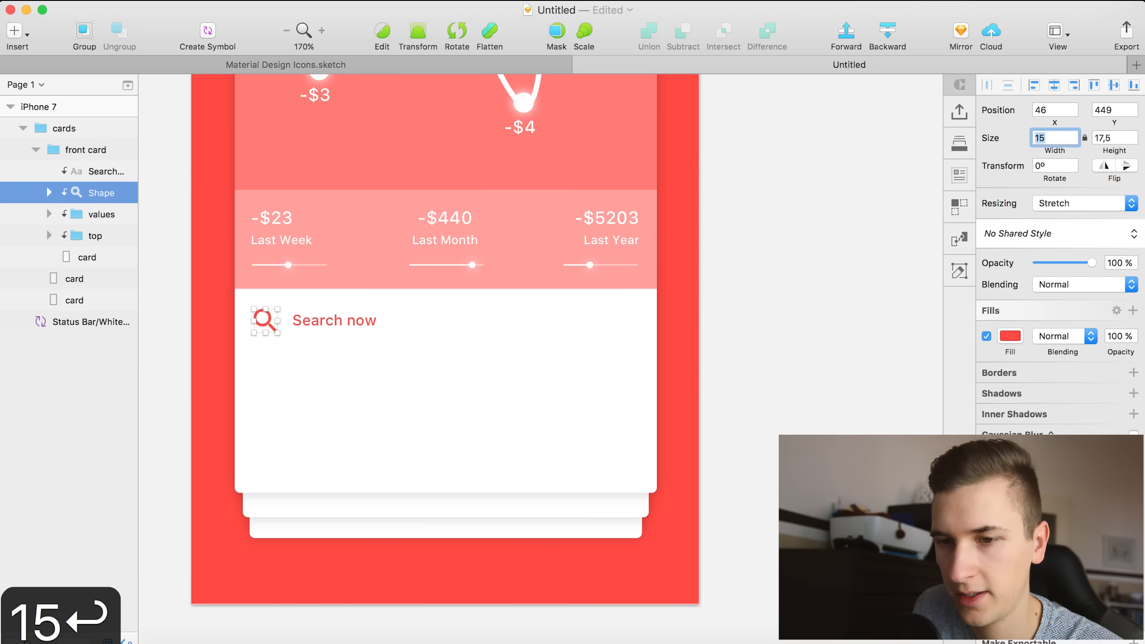
click(76, 165)
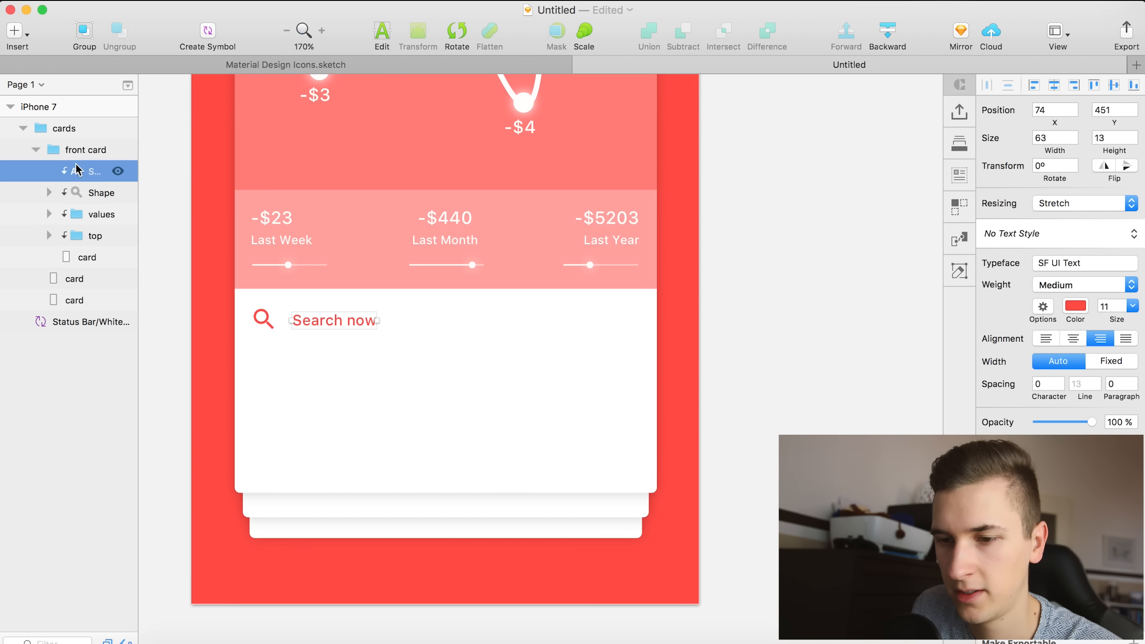
key(Up)
key(Right)
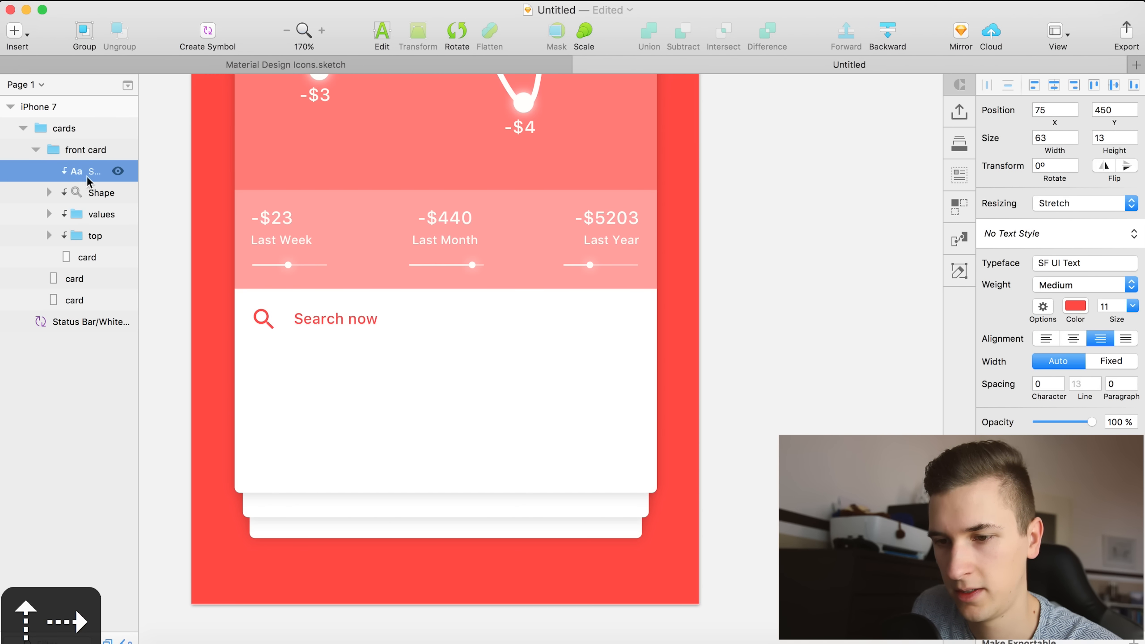
Move the search icon and the "Search now" text together 2 px to the right and 1 px down.
shift+click(101, 193)
key(Right)
key(Right)
key(Right)
key(Up)
key(Up)
key(Up)
key(Down)
key(Left)
key(Down)
key(Down)
key(Down)
Draw a horizontal separator line about 330 px long across the card below the search row and set its opacity to 13%.
click(85, 214)
click(99, 171)
key(l)
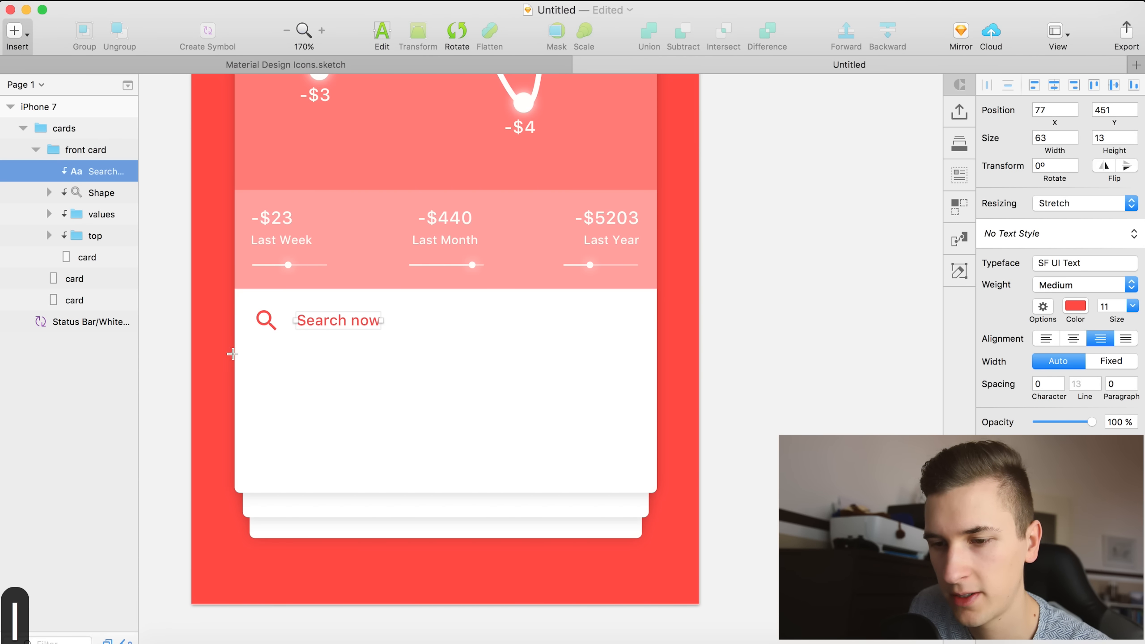
drag(236, 354, 569, 353)
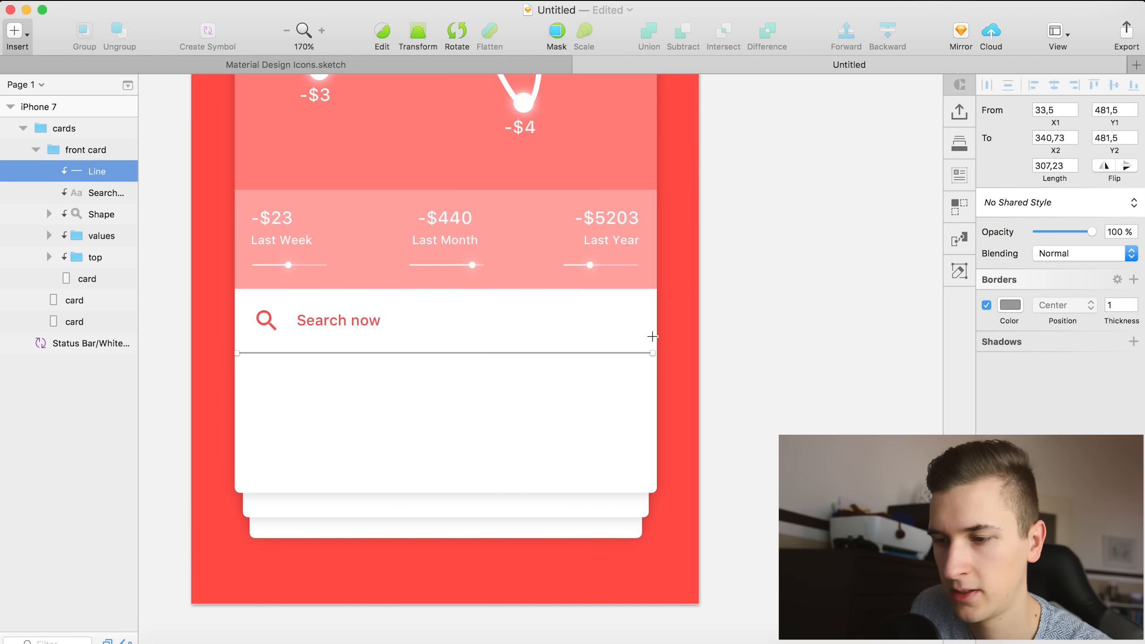
drag(653, 336, 683, 334)
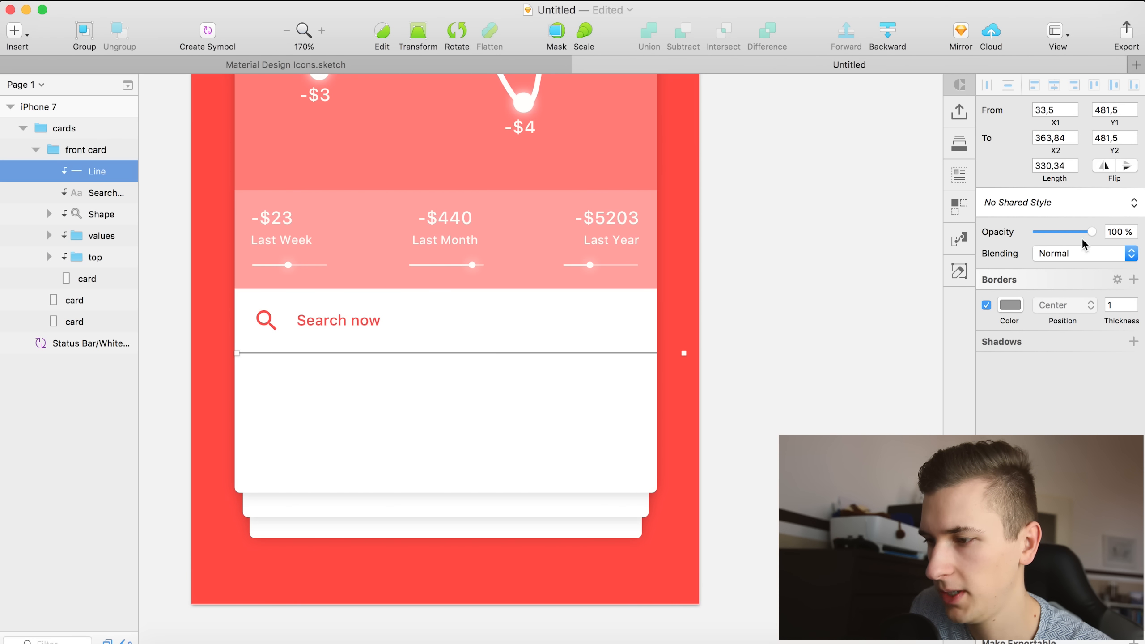
drag(1057, 237, 1044, 237)
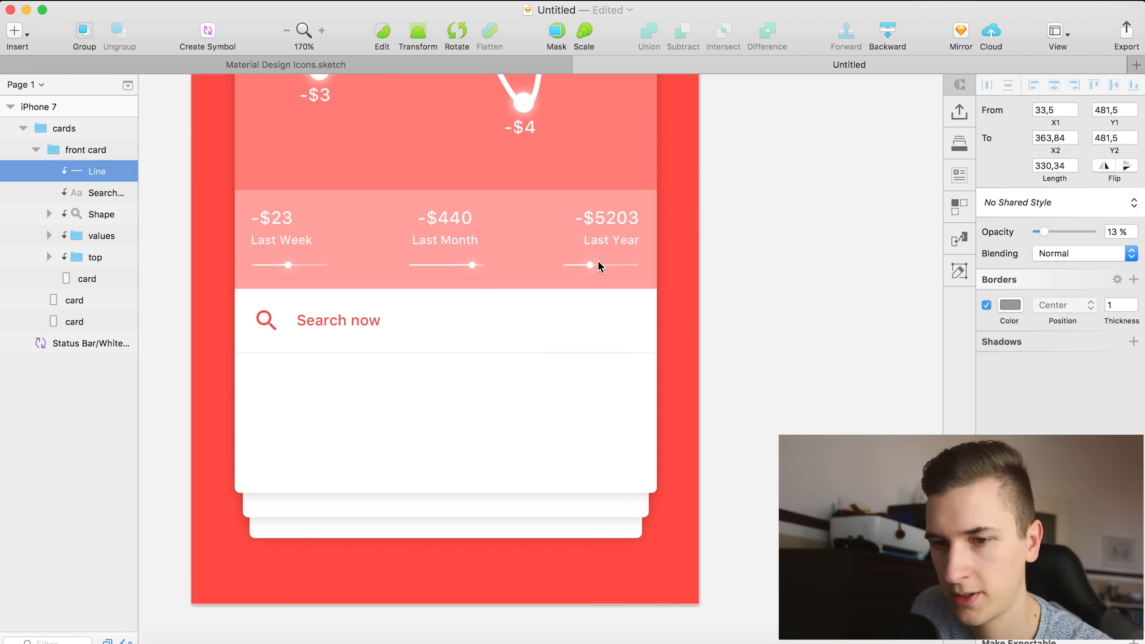
click(417, 403)
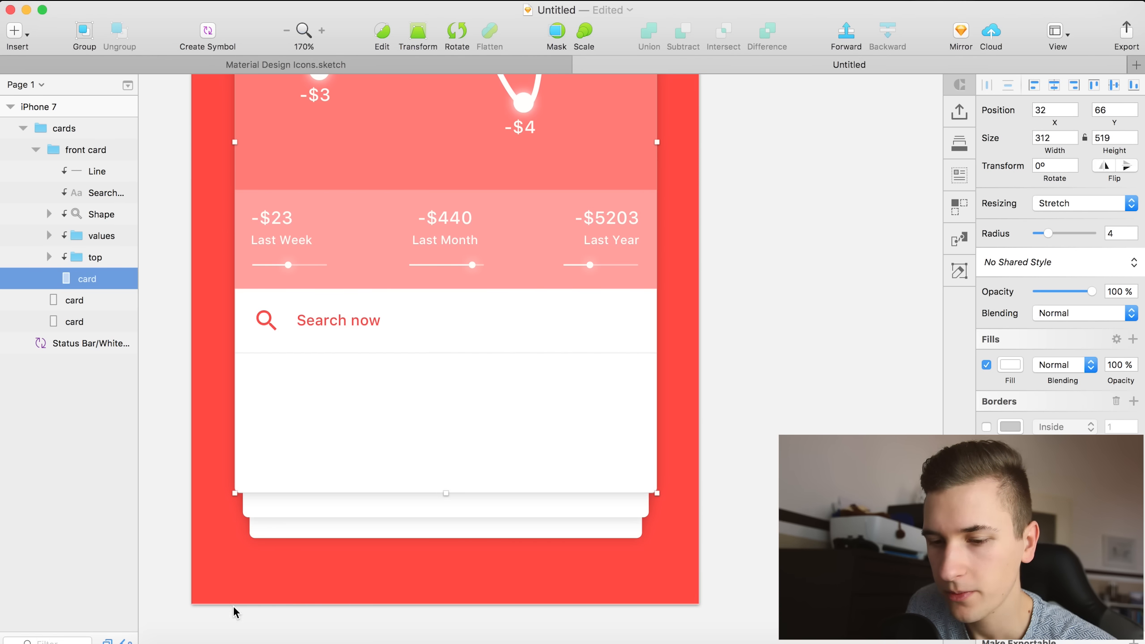
Switch to a new browser window and search Google for "mastercard logo download".
right_click(205, 643)
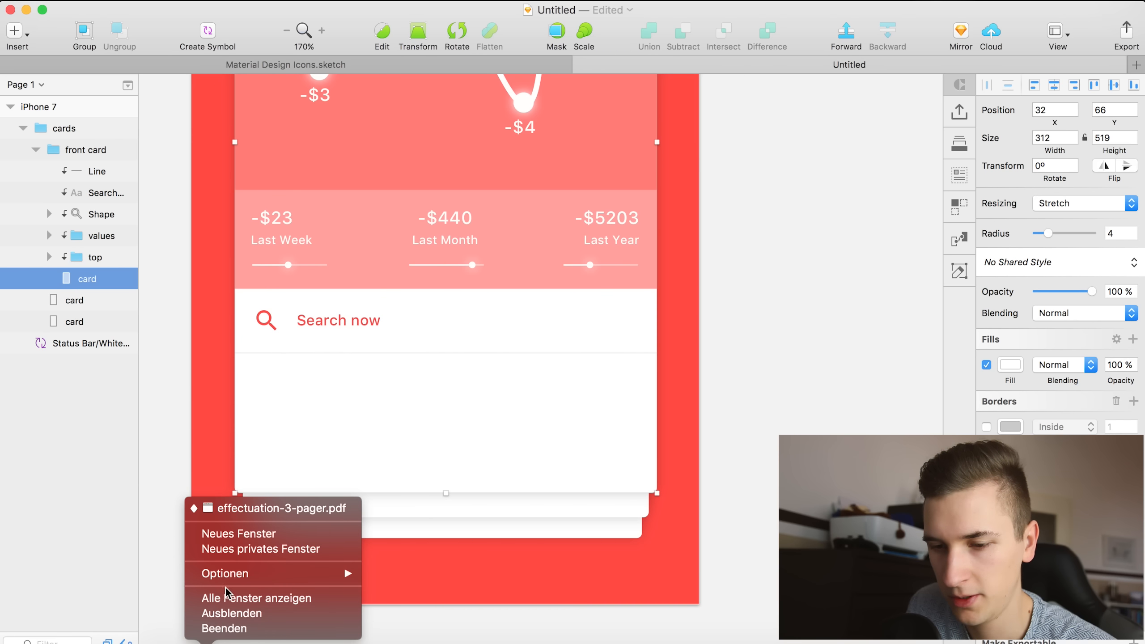
click(236, 538)
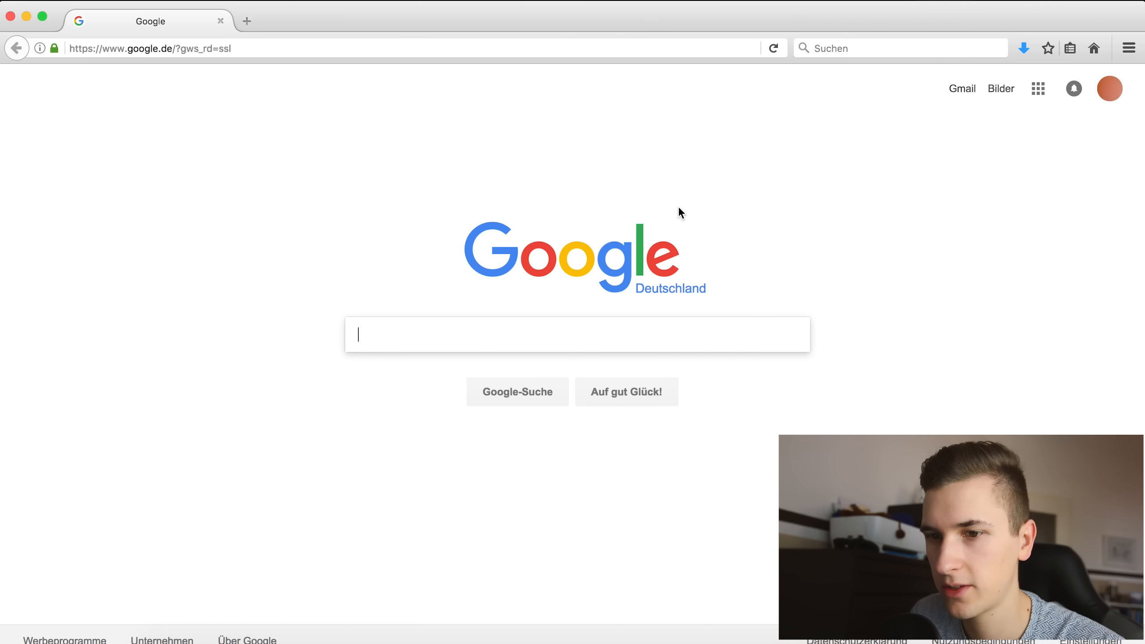
text(master card logo)
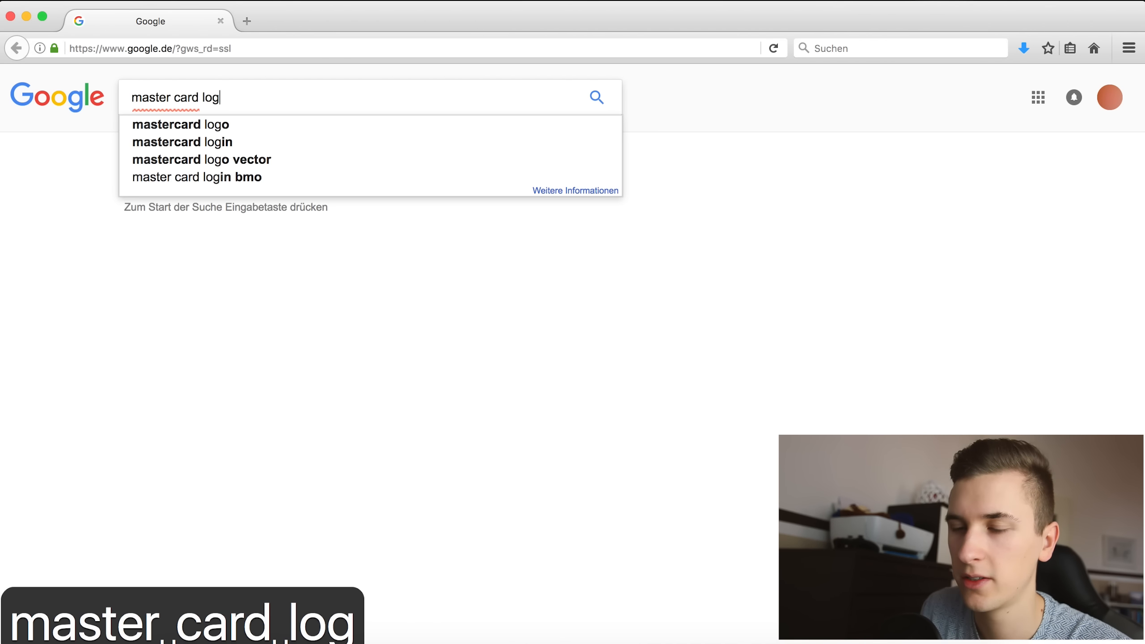
key(Return)
click(171, 97)
click(166, 138)
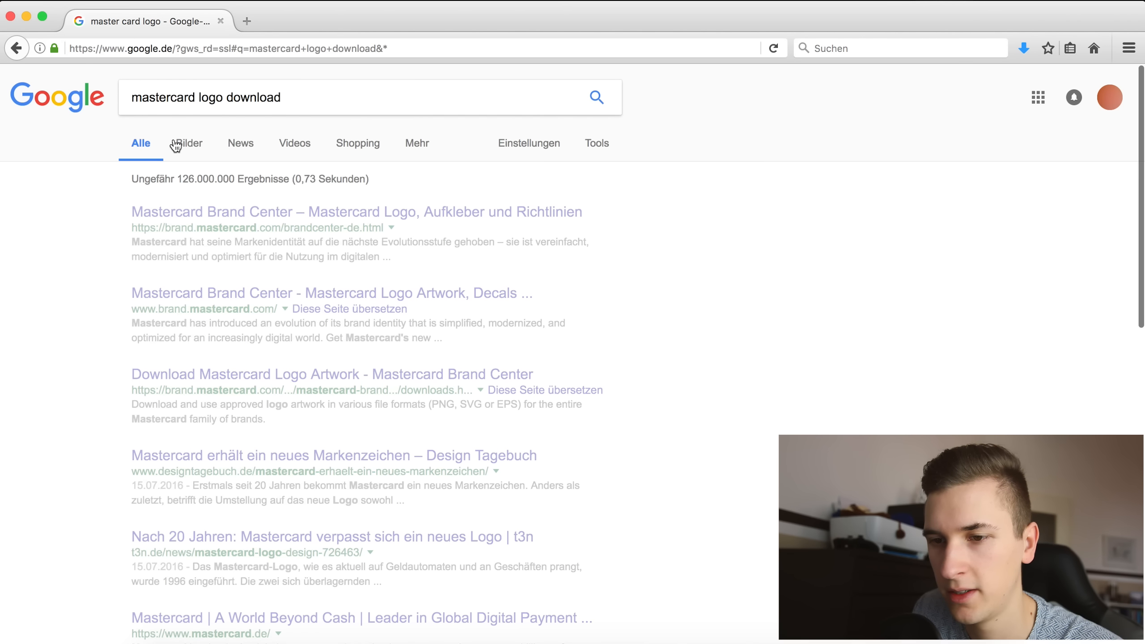
Show the image results and open the full 641 × 500 new MasterCard logo from Seeklogo.net.
click(186, 142)
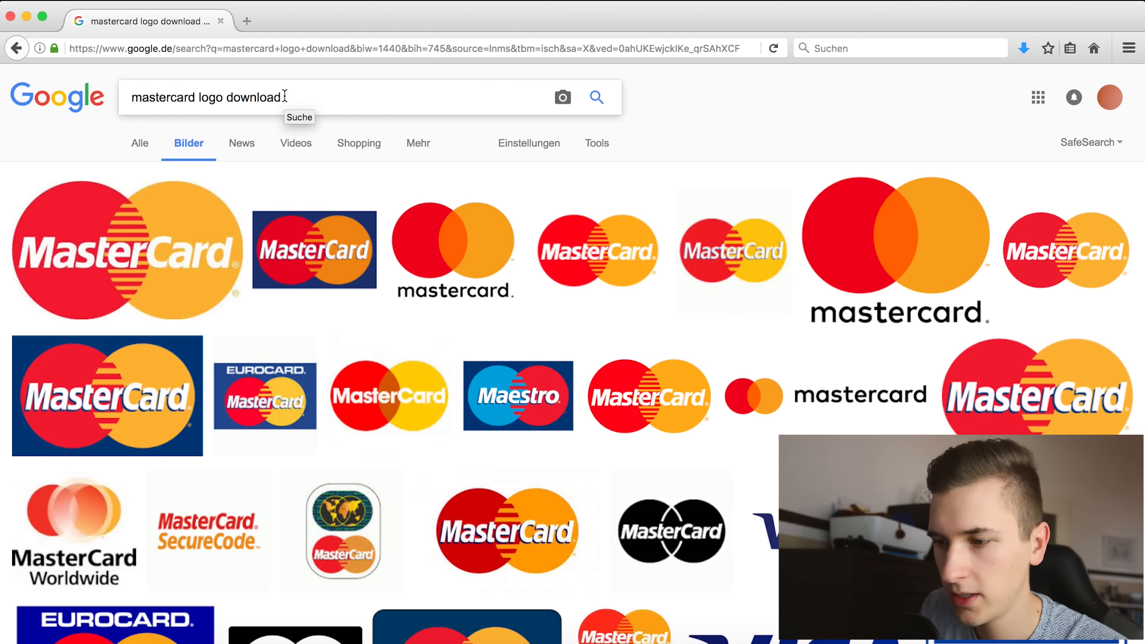
click(862, 248)
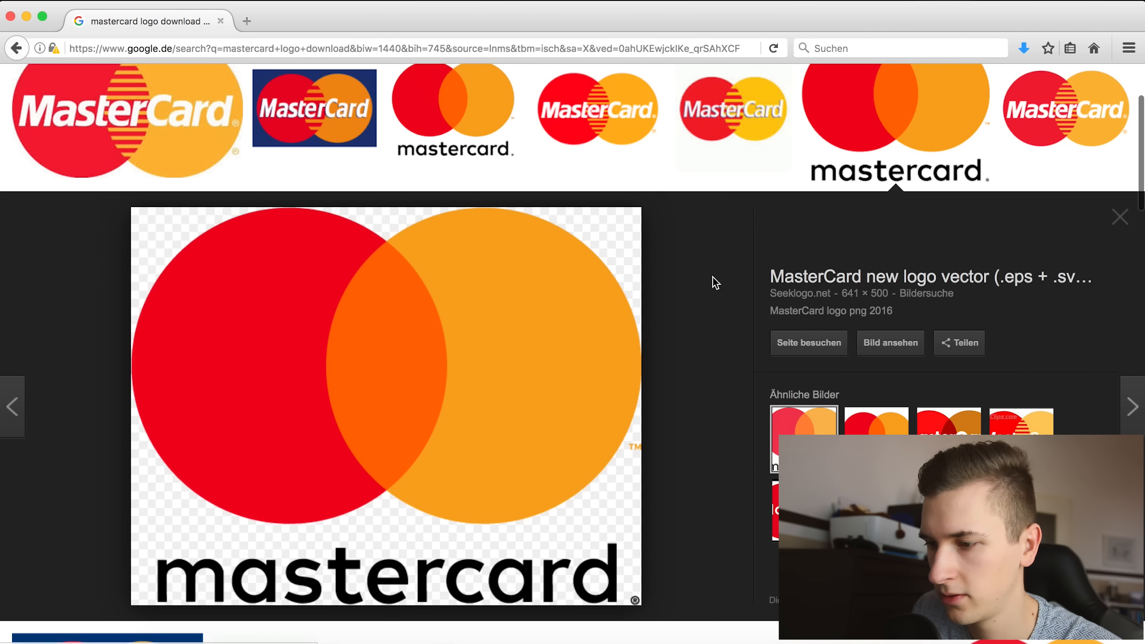
click(893, 345)
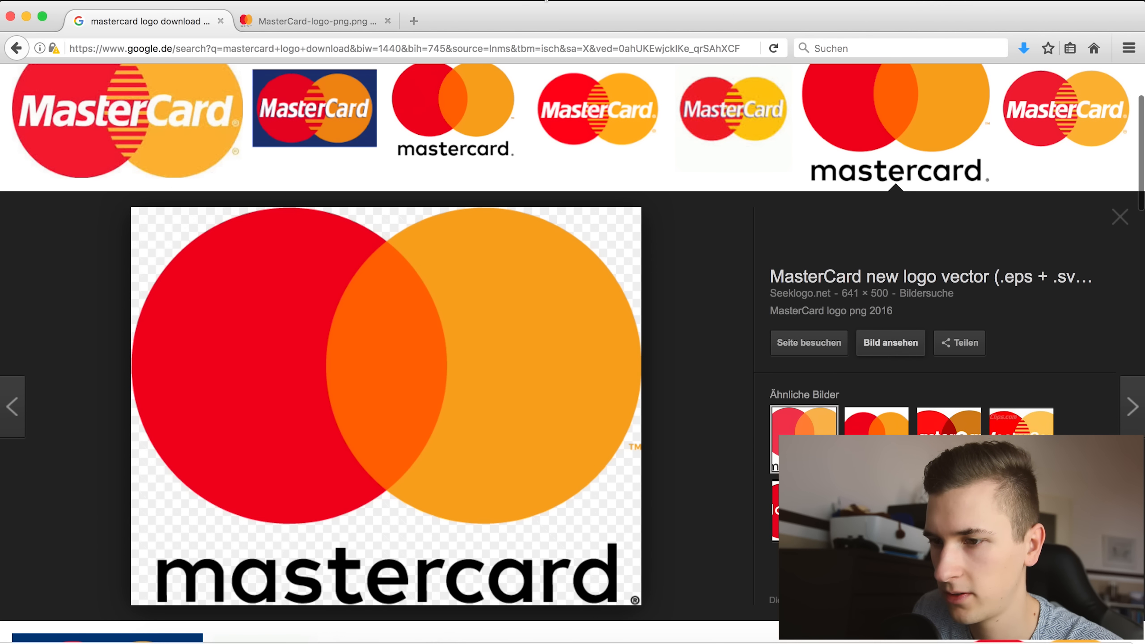
Change the image search to "visa logo download".
scroll(739, 104, up, 3)
double_click(162, 98)
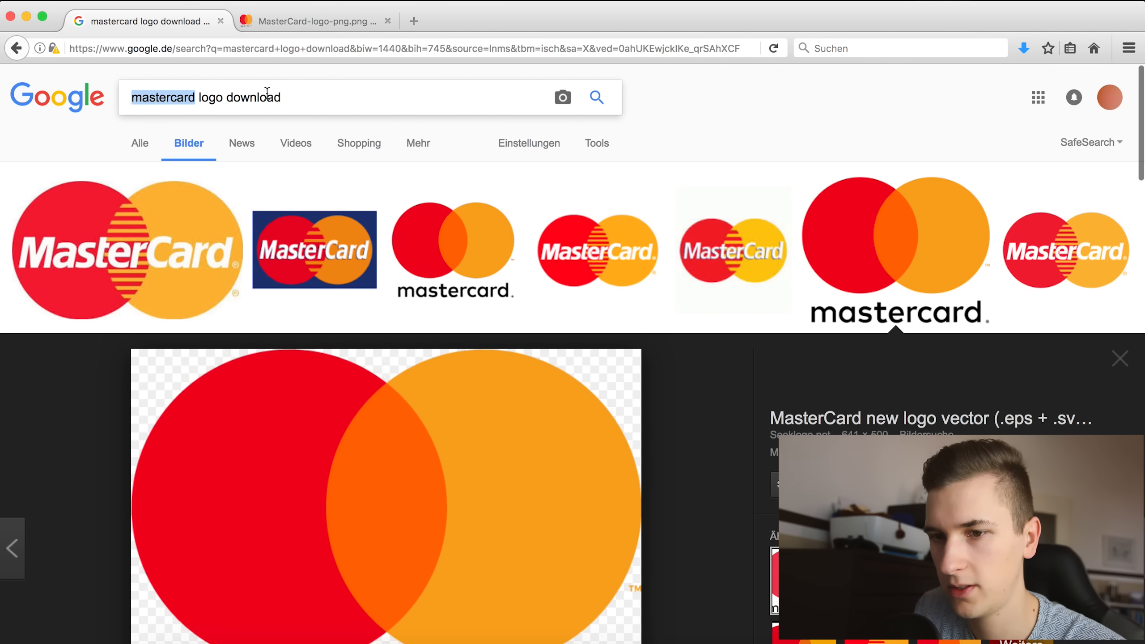
text(visa)
key(Return)
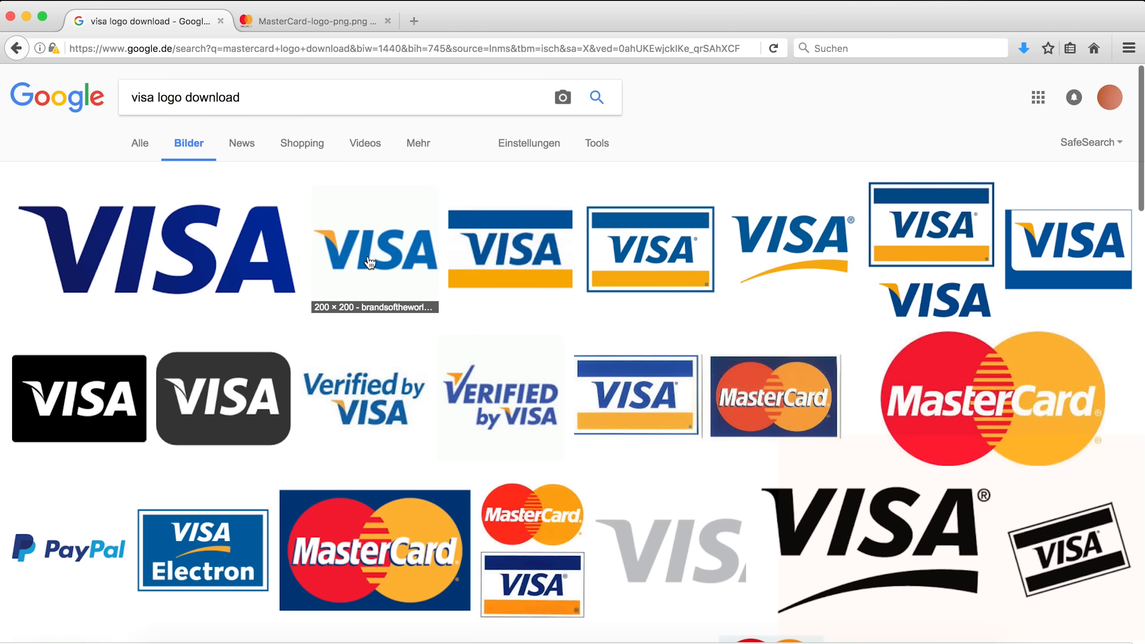
click(370, 263)
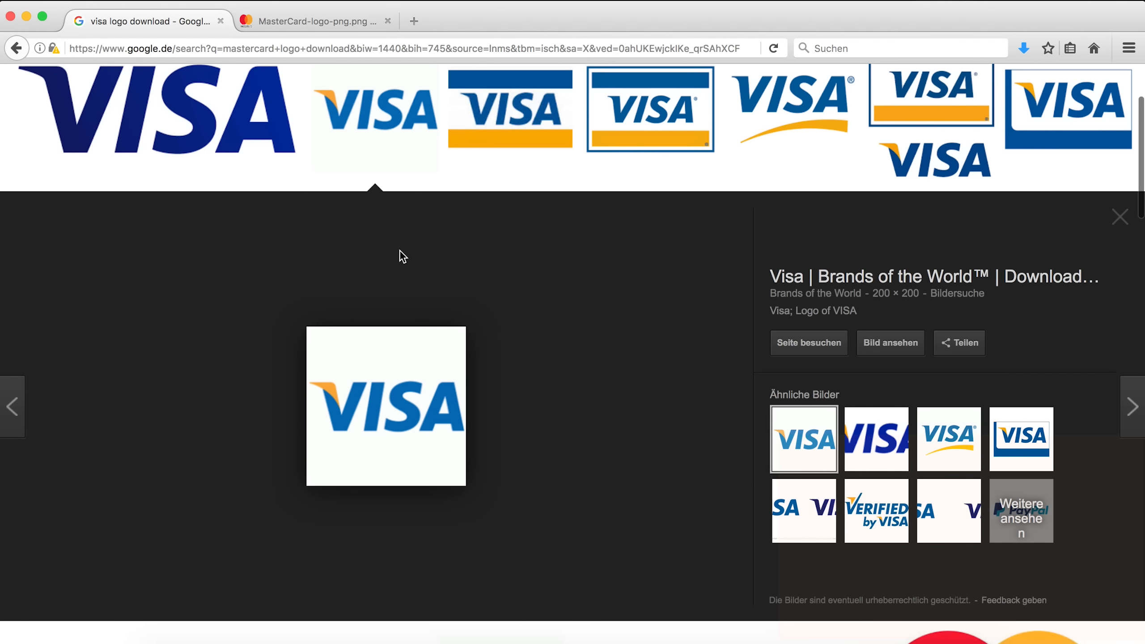
click(400, 148)
scroll(391, 153, down, 3)
scroll(370, 214, up, 6)
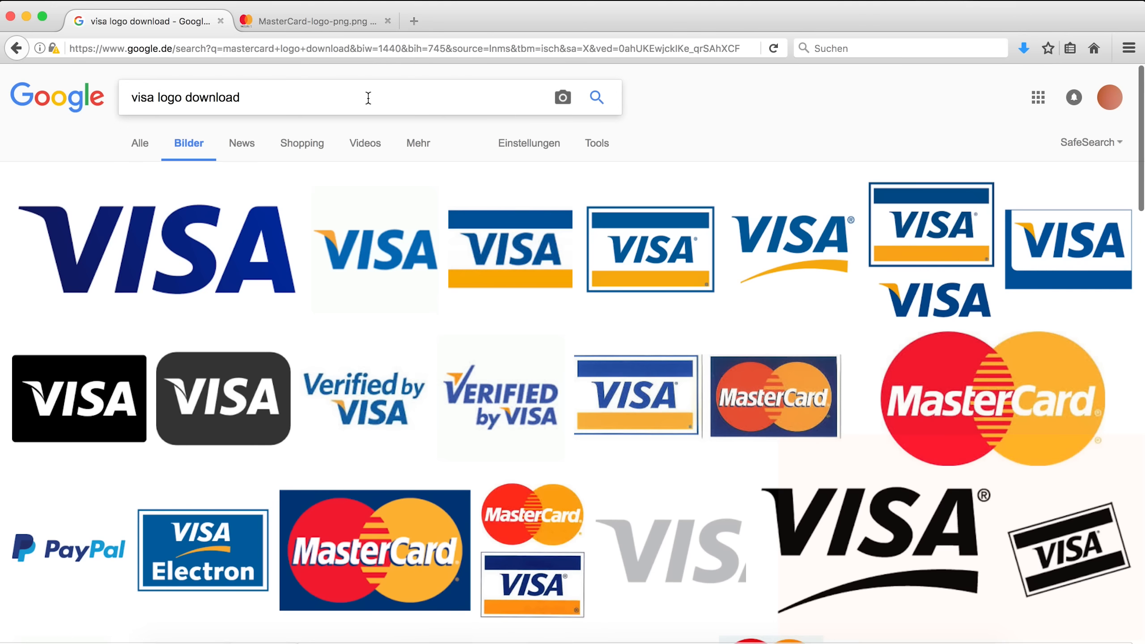
Limit the Visa image results to sizes larger than 800×600.
click(595, 145)
click(165, 173)
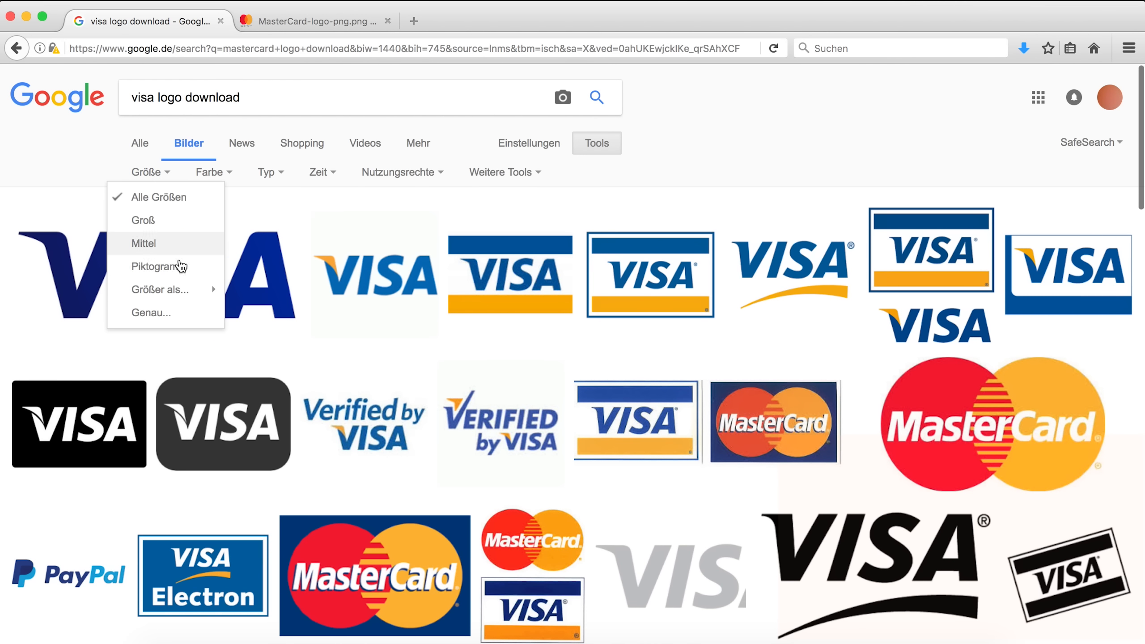
mouse_move(194, 289)
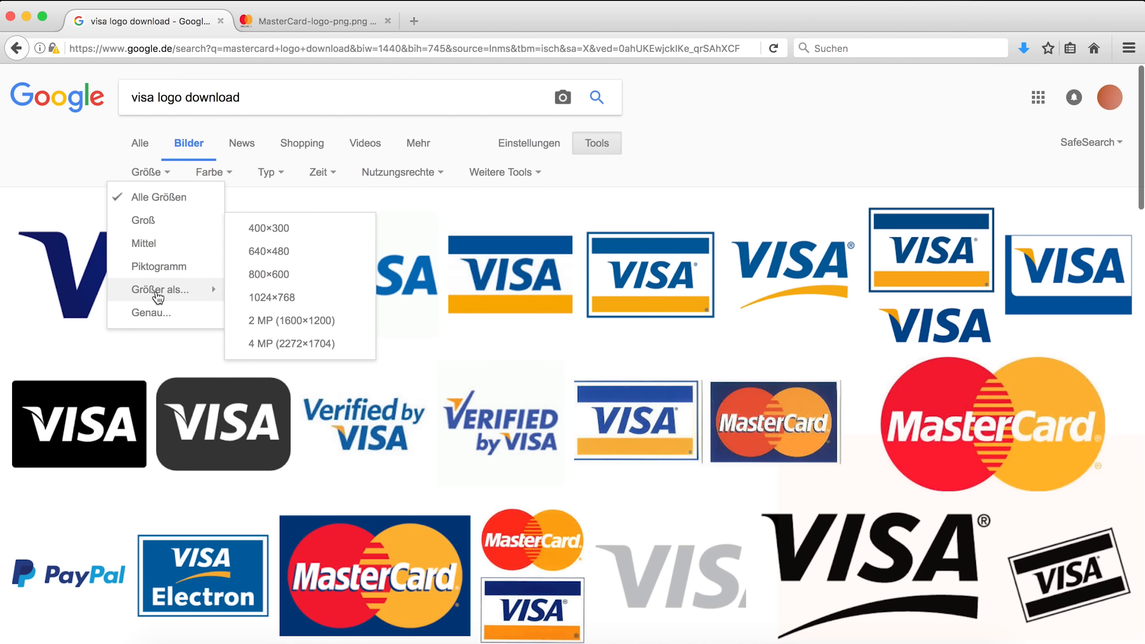
click(278, 276)
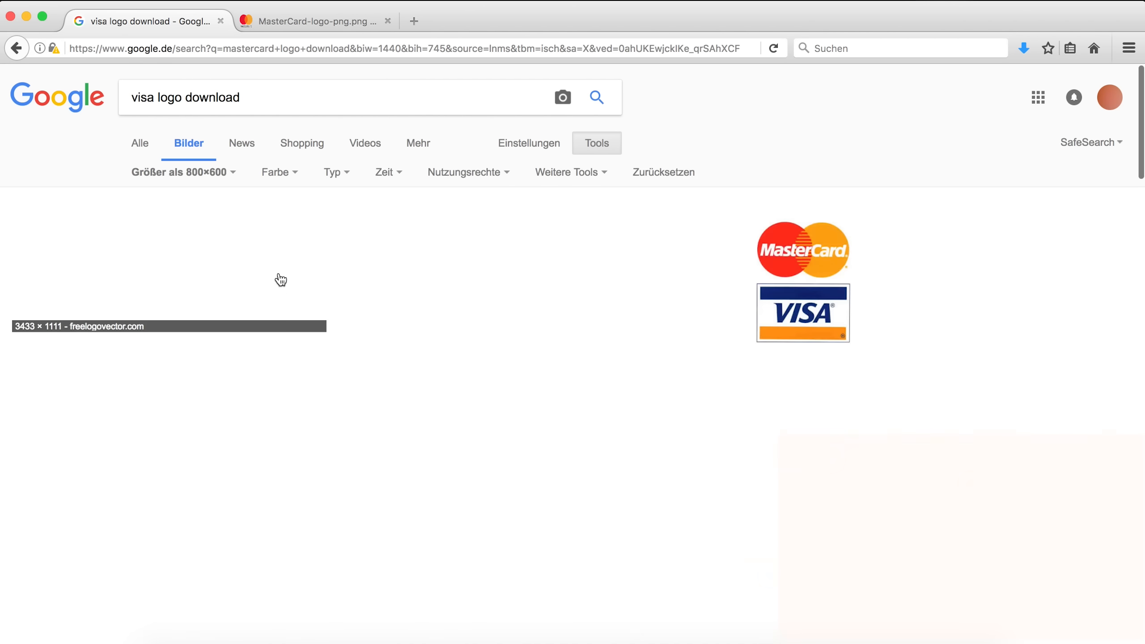
Look for a suitable Visa logo in the filtered results and preview the 1280 × 813 one from b-payment.com.
click(279, 276)
click(233, 153)
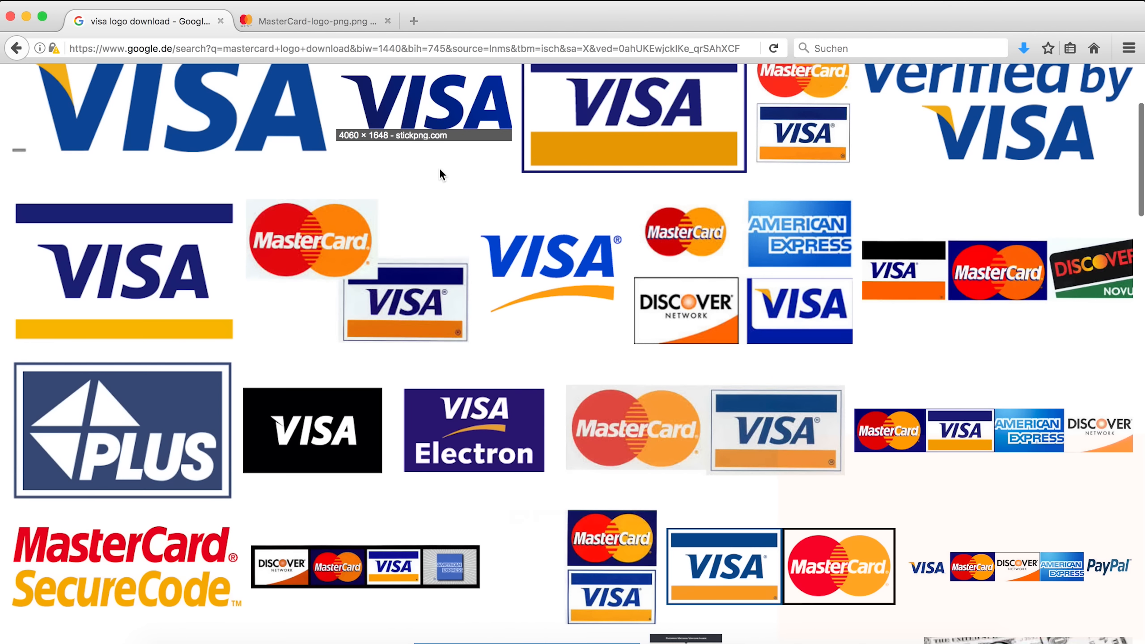
scroll(440, 171, up, 2)
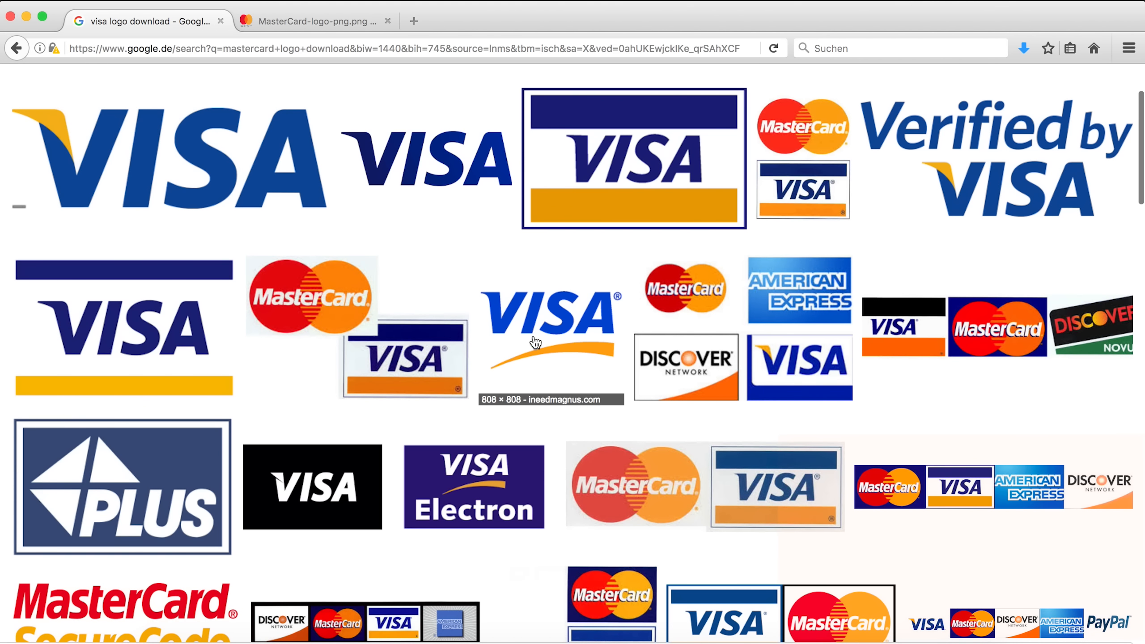
scroll(334, 446, down, 5)
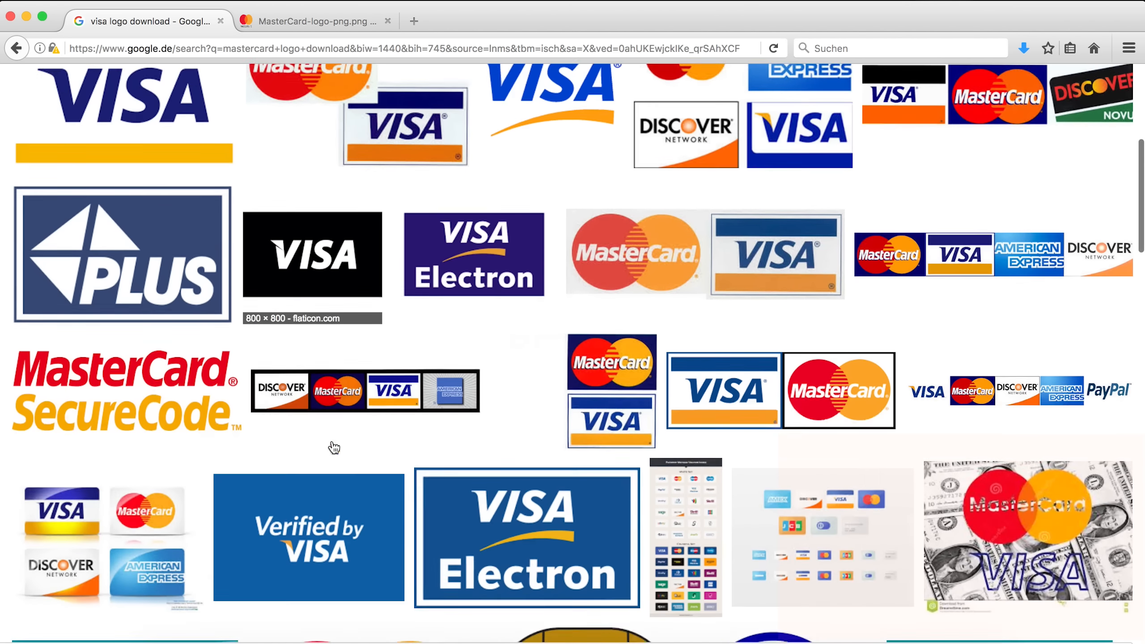
scroll(333, 448, up, 8)
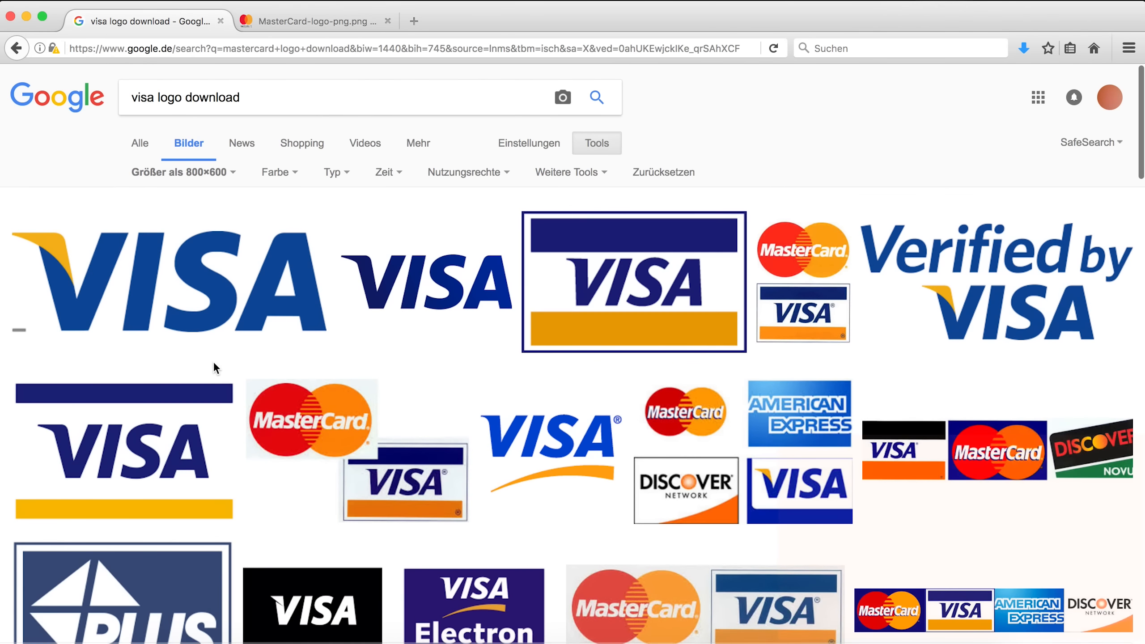
scroll(344, 457, down, 12)
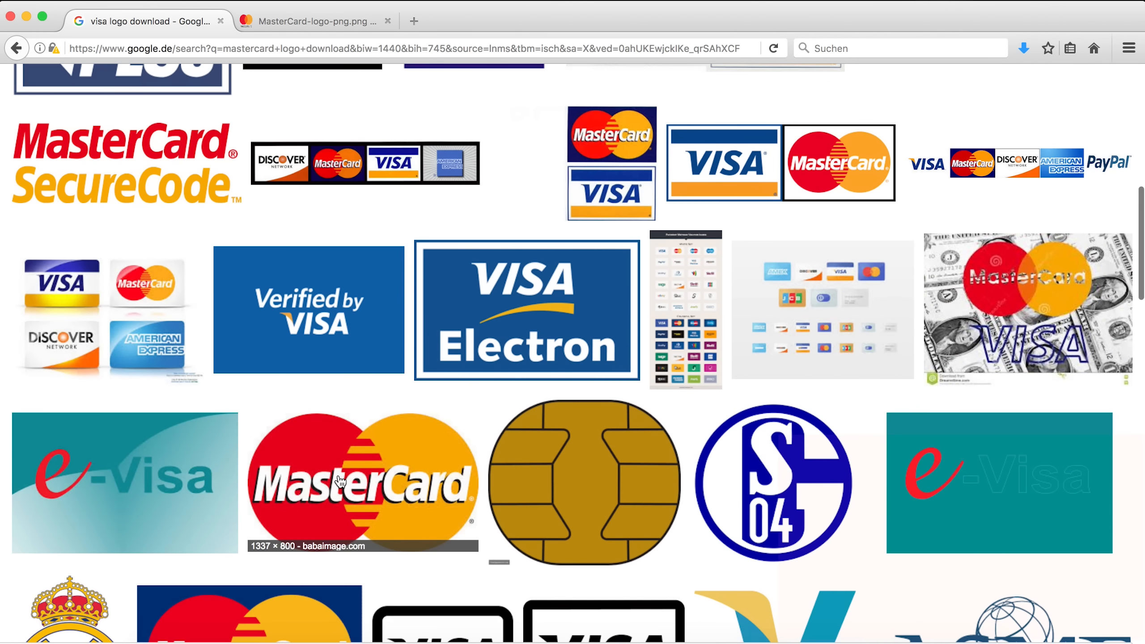
scroll(341, 479, up, 2)
scroll(339, 476, down, 8)
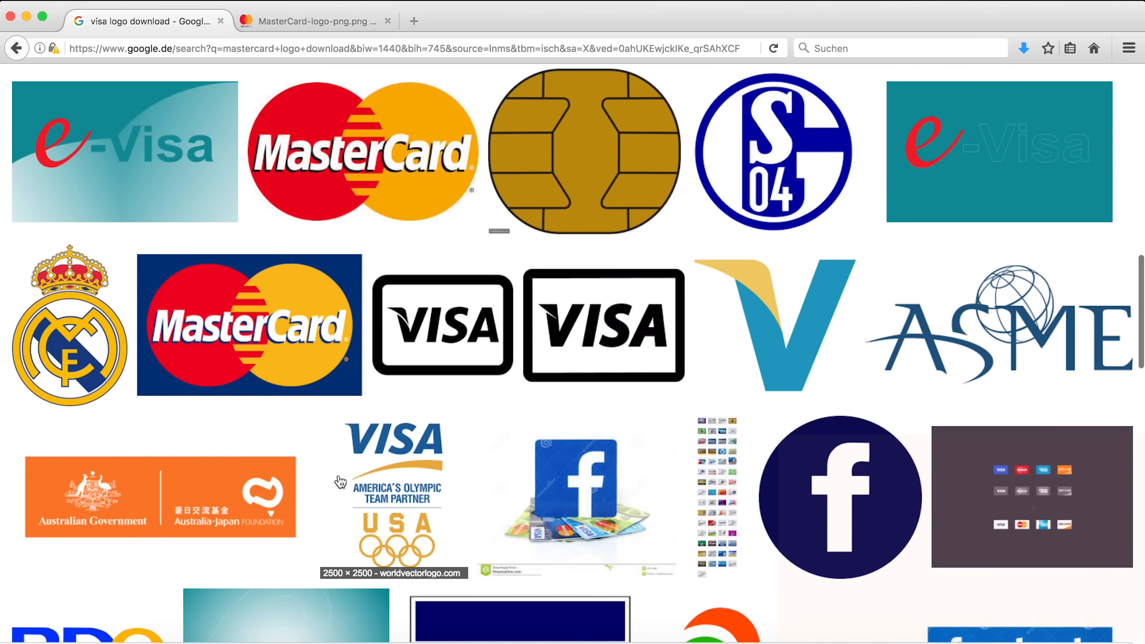
scroll(338, 478, up, 1)
scroll(340, 481, down, 6)
scroll(340, 482, down, 6)
scroll(341, 482, up, 20)
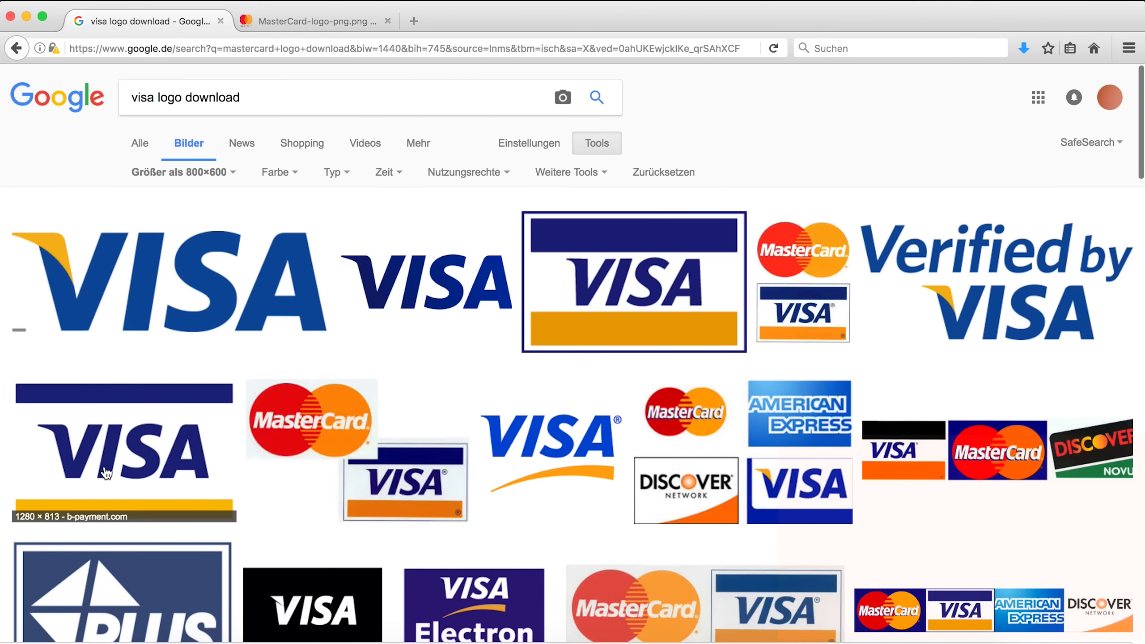
click(127, 450)
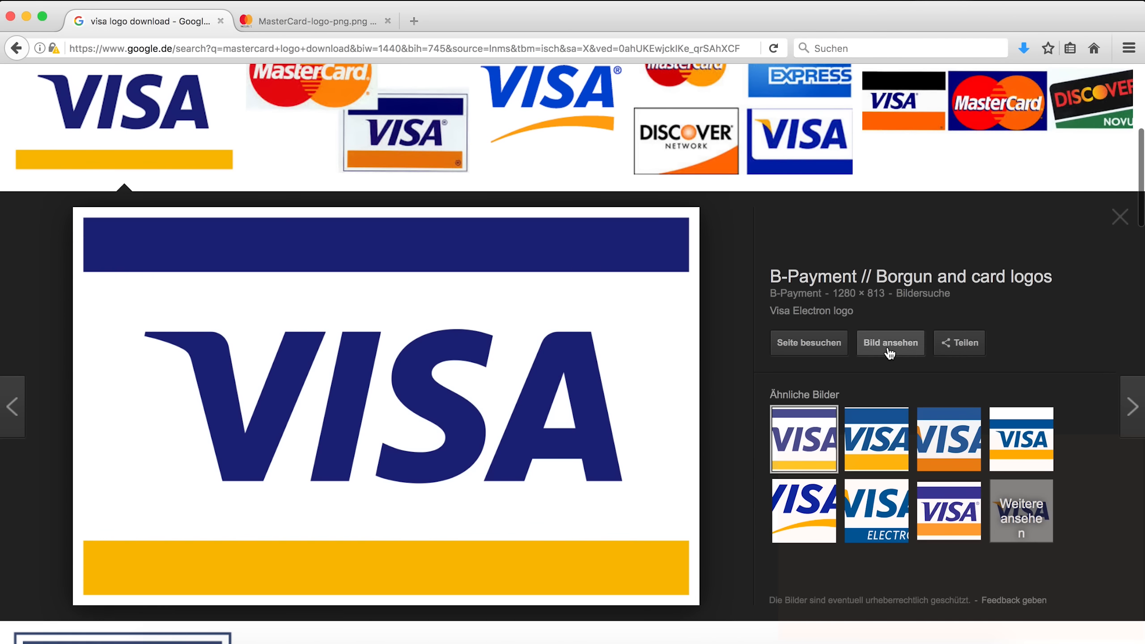
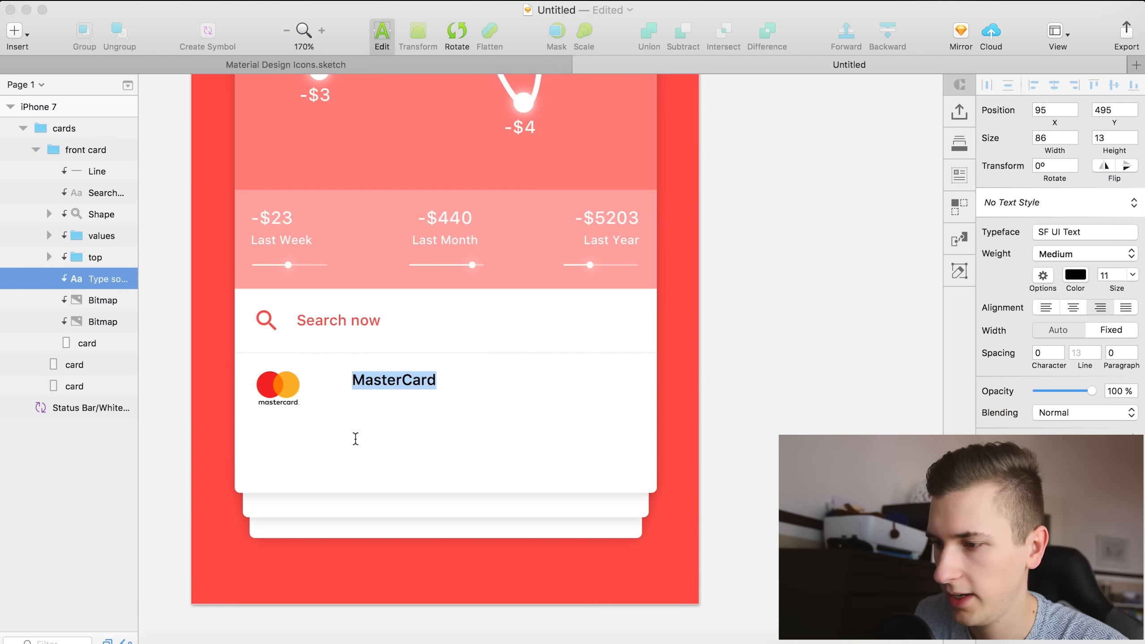
Left-align the "MasterCard" text beside the logo and move it 1 px left to X 94, Y 495.
click(1047, 309)
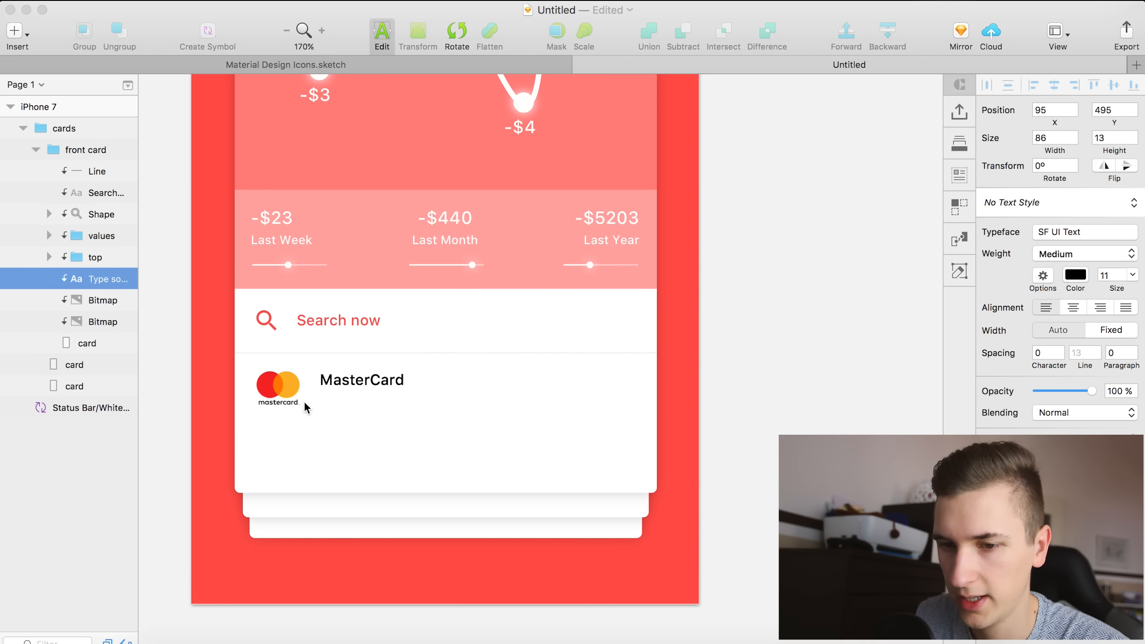
click(72, 284)
click(79, 305)
click(92, 277)
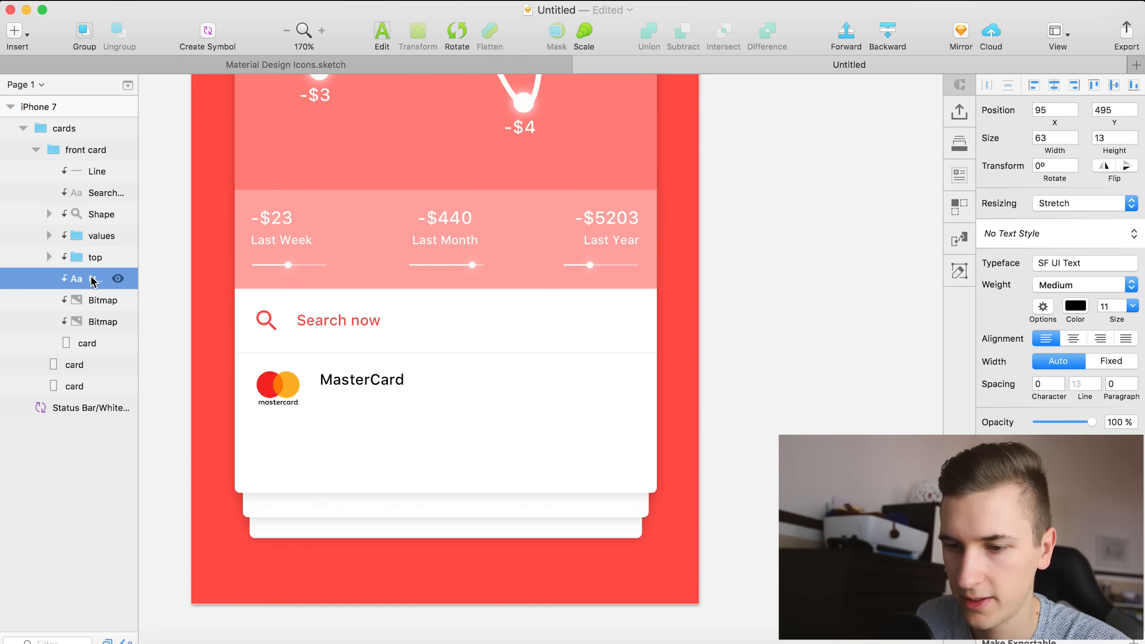
key(Left)
key(Left)
key(Right)
key(Down)
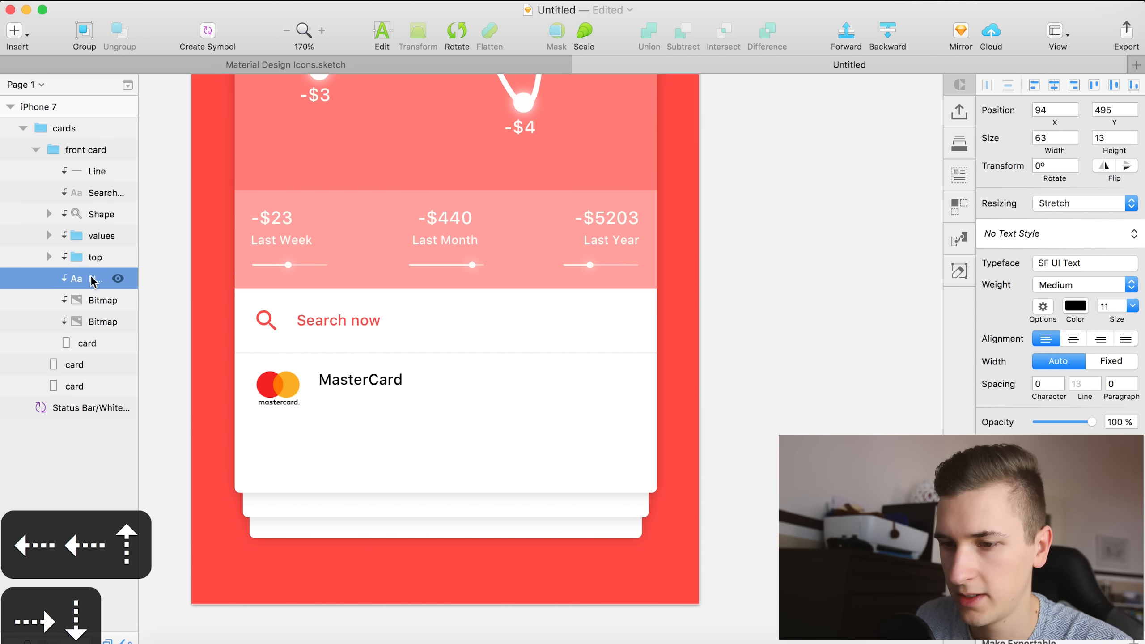
Duplicate the "MasterCard" text and place the copy 10 px below the original, at Y 505.
key(cmd+c)
key(cmd+v)
key(shift+Down)
key(shift+Down)
key(shift+Up)
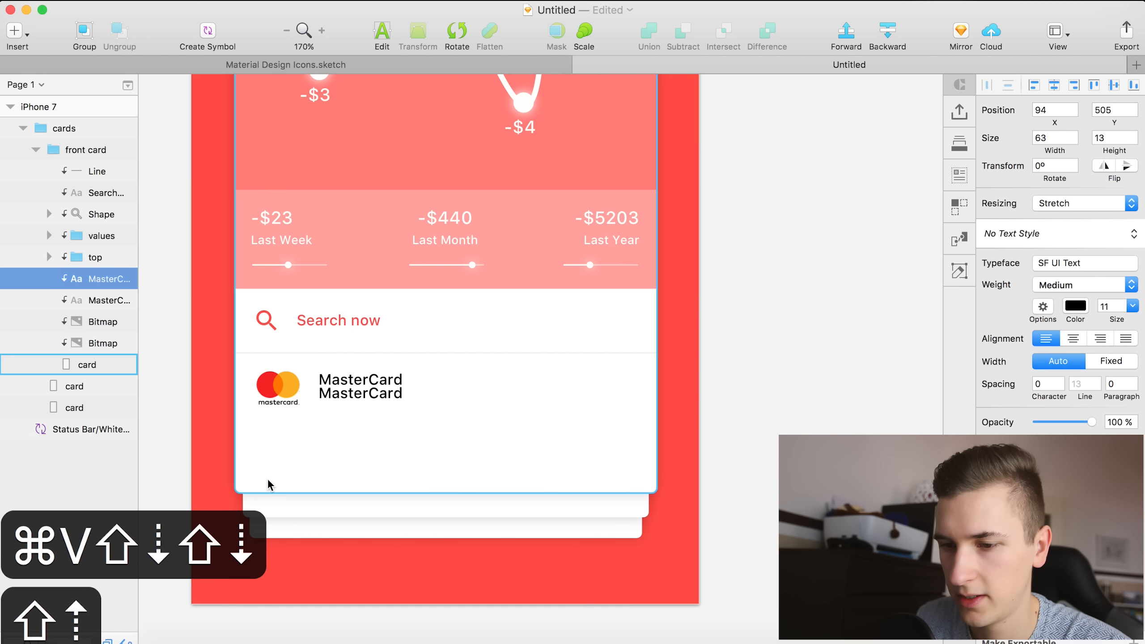
Change the lower "MasterCard" text to "Electronics" in Regular weight at size 8.
double_click(336, 395)
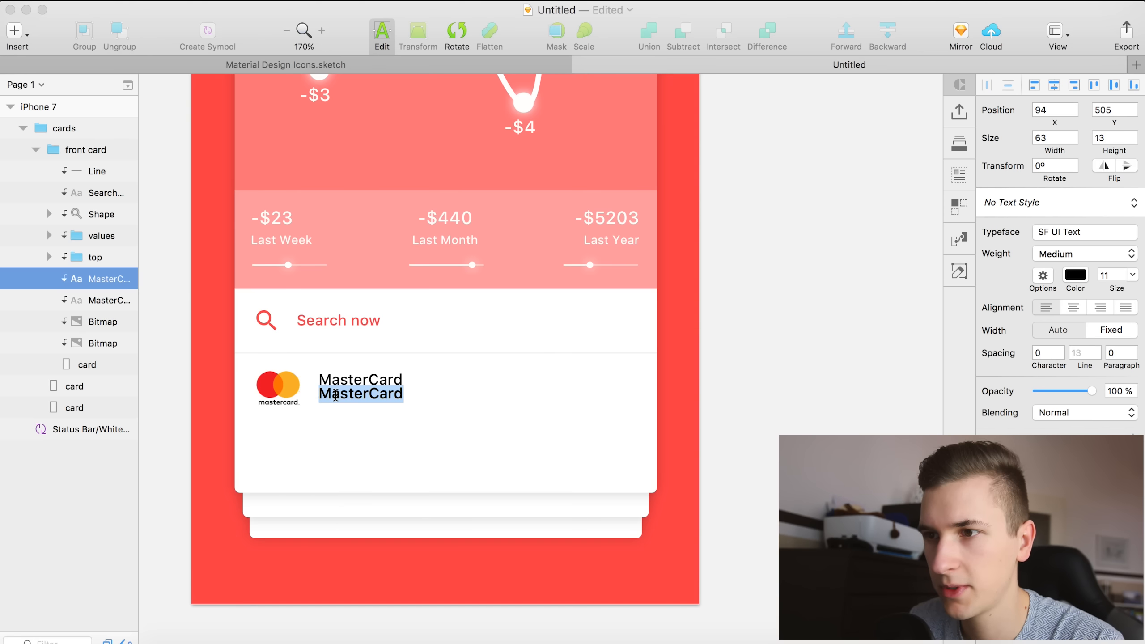
text(Electronics)
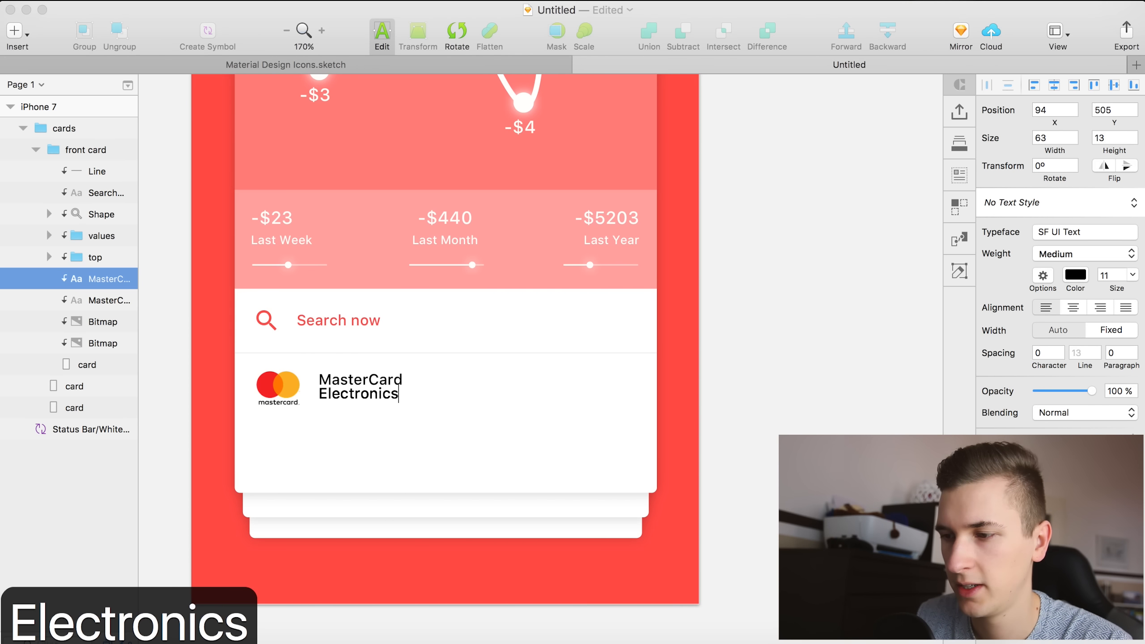
key(cmd+a)
click(1082, 254)
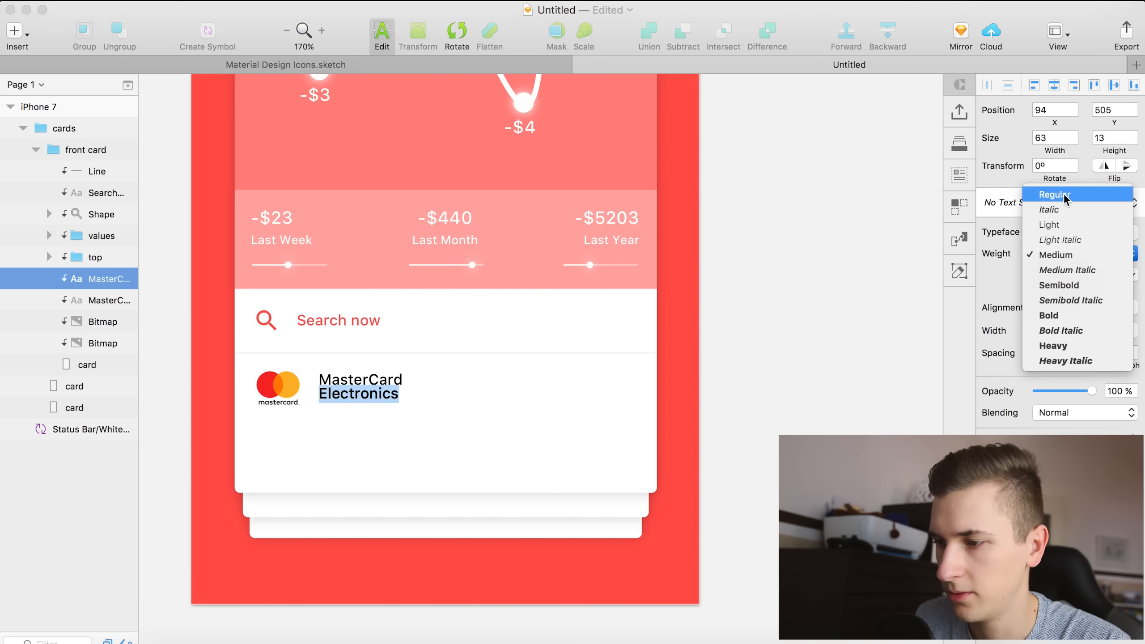
click(1059, 220)
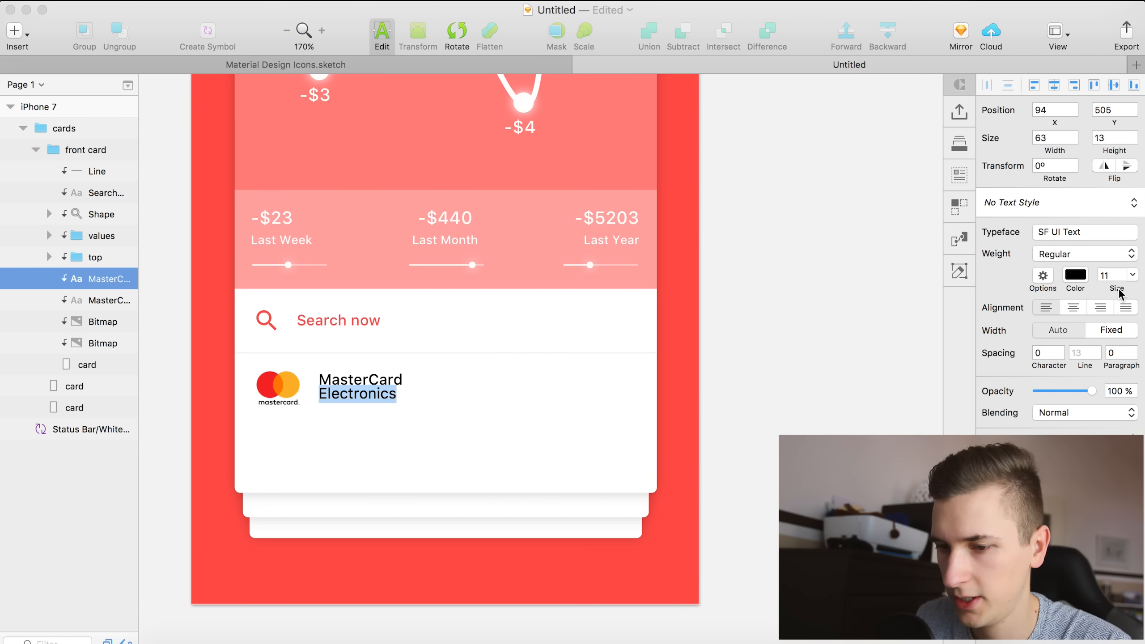
drag(1119, 292, 1116, 287)
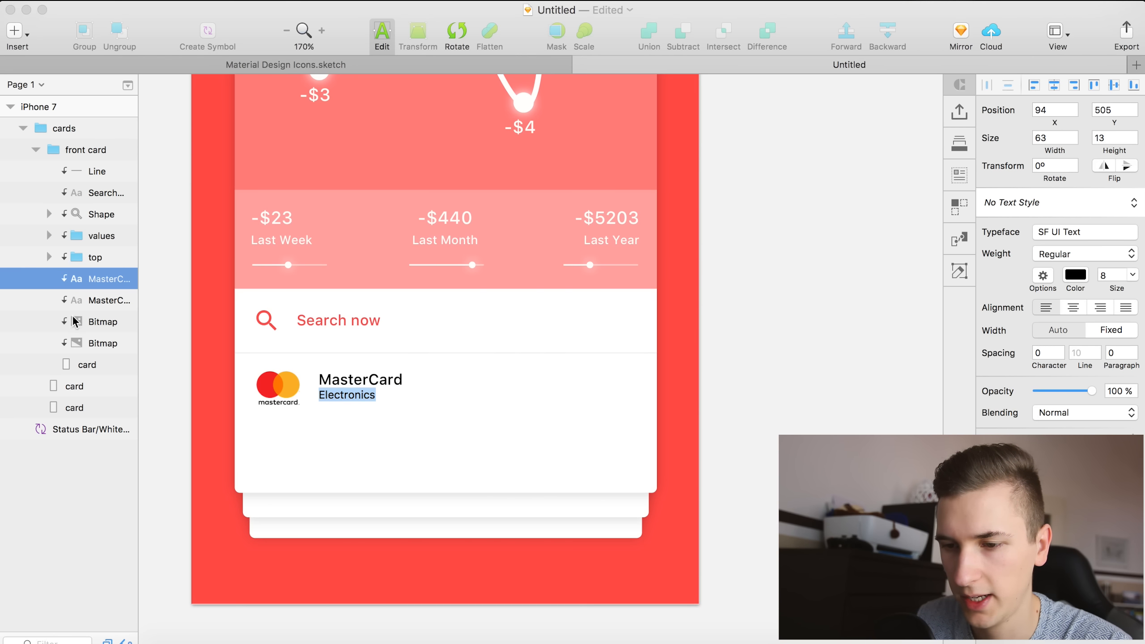
key(Escape)
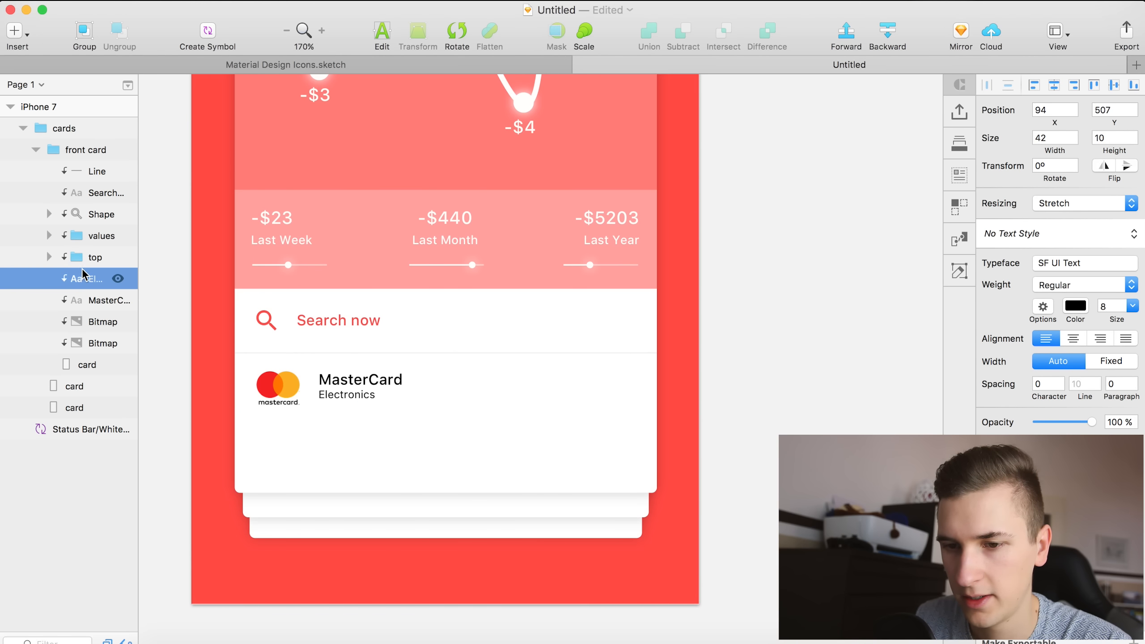
Move the "MasterCard" and "Electronics" texts down 2 px together, to Y 497 and Y 509.
shift+click(91, 300)
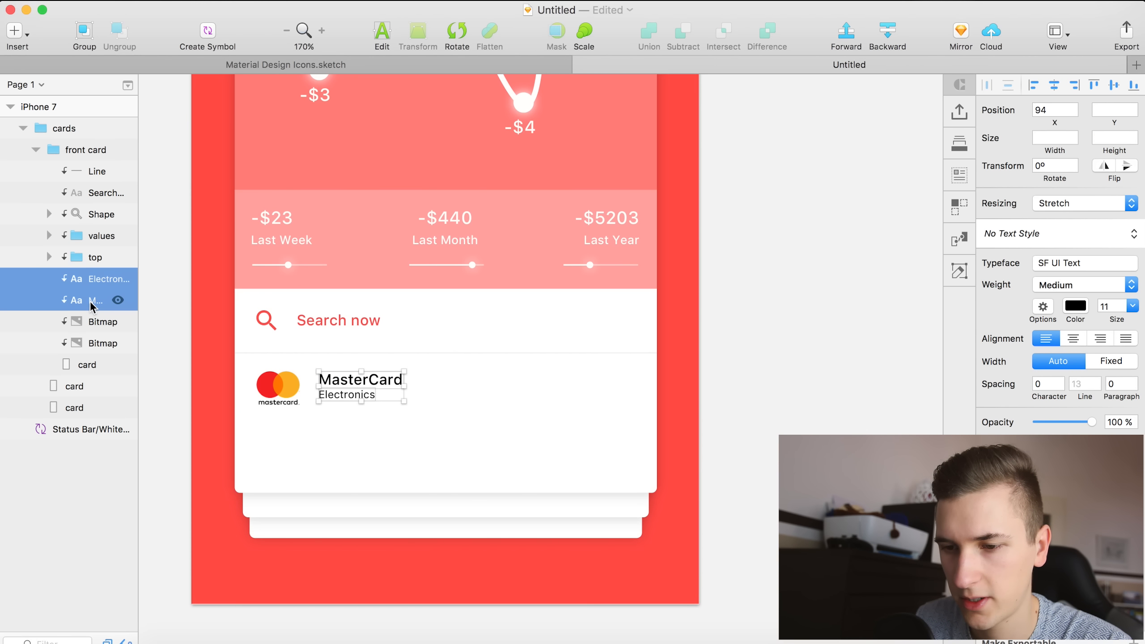
key(Down)
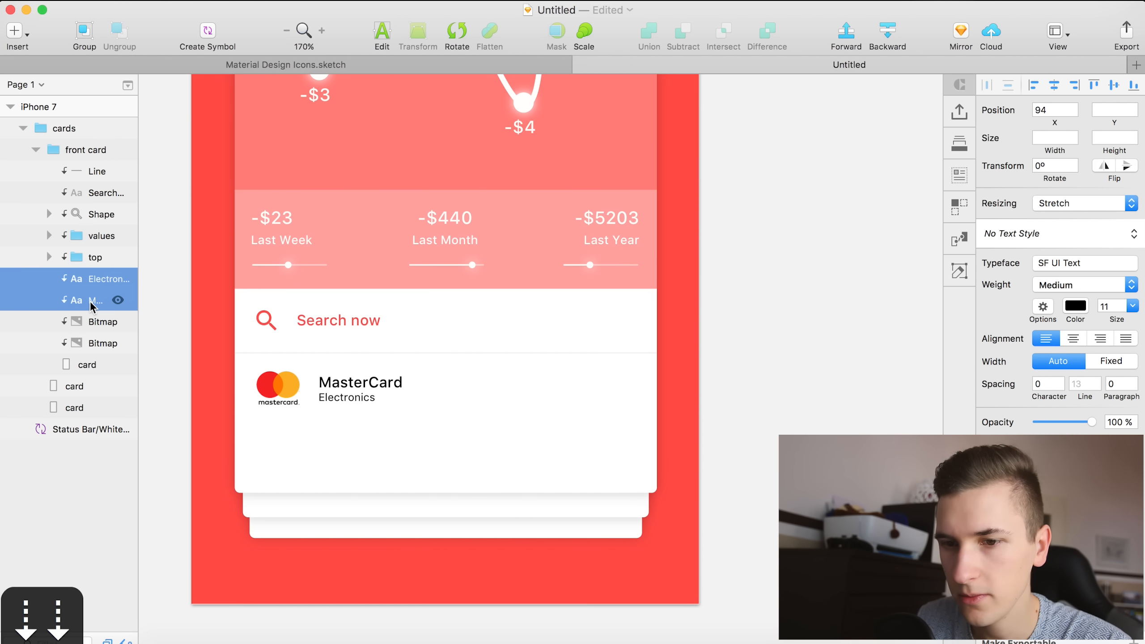
click(88, 214)
click(92, 283)
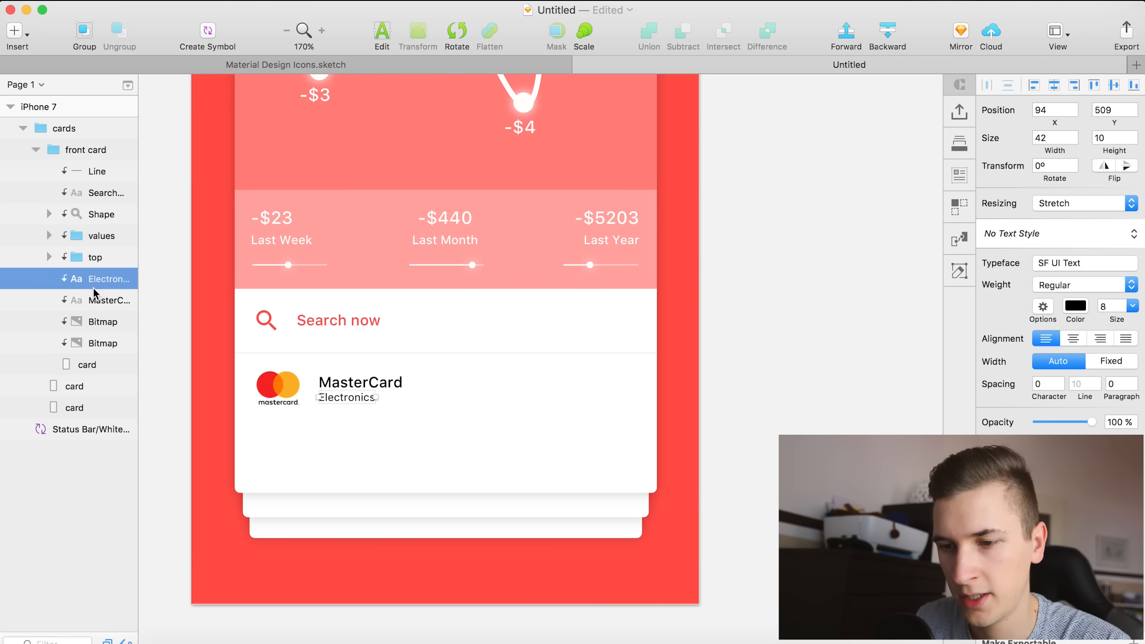
Duplicate the "MasterCard" text and move the copy 160 px right in the same row, to X 254.
click(96, 298)
key(super+c)
key(super+v)
key(shift+Right)
key(shift+Right)
key(shift+Right)
key(shift+Right)
key(shift+Right)
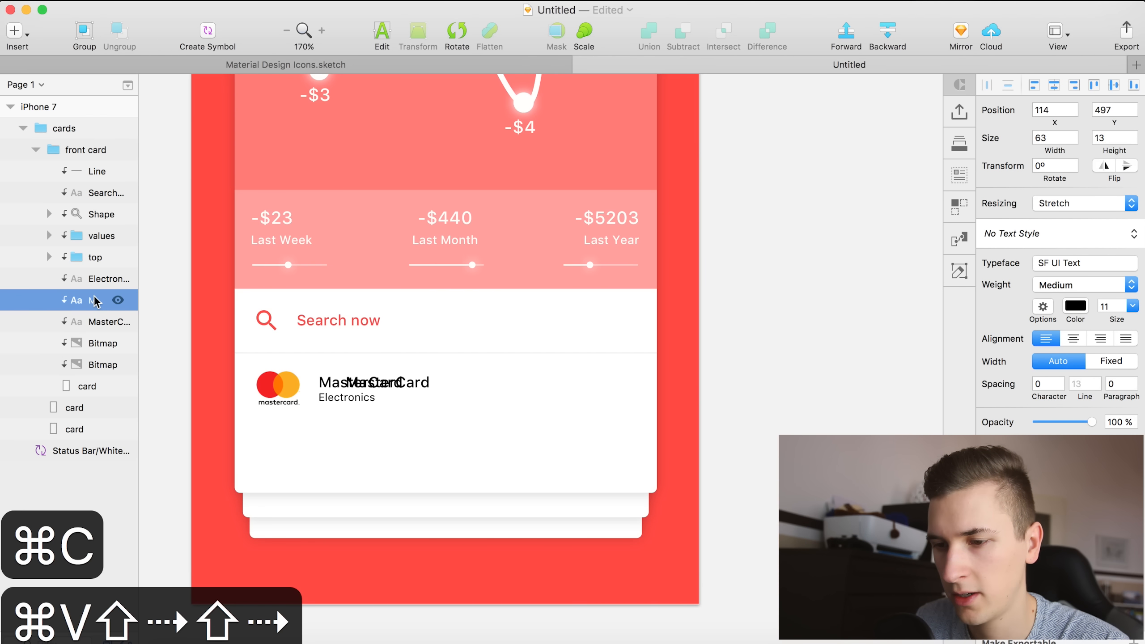
key(shift+Right)
key(shift+Right)
key(shift+Right)
key(shift+Right)
key(shift+Right)
key(shift+Right)
key(shift+Right)
key(shift+Right)
key(shift+Right)
key(shift+Right)
key(shift+Right)
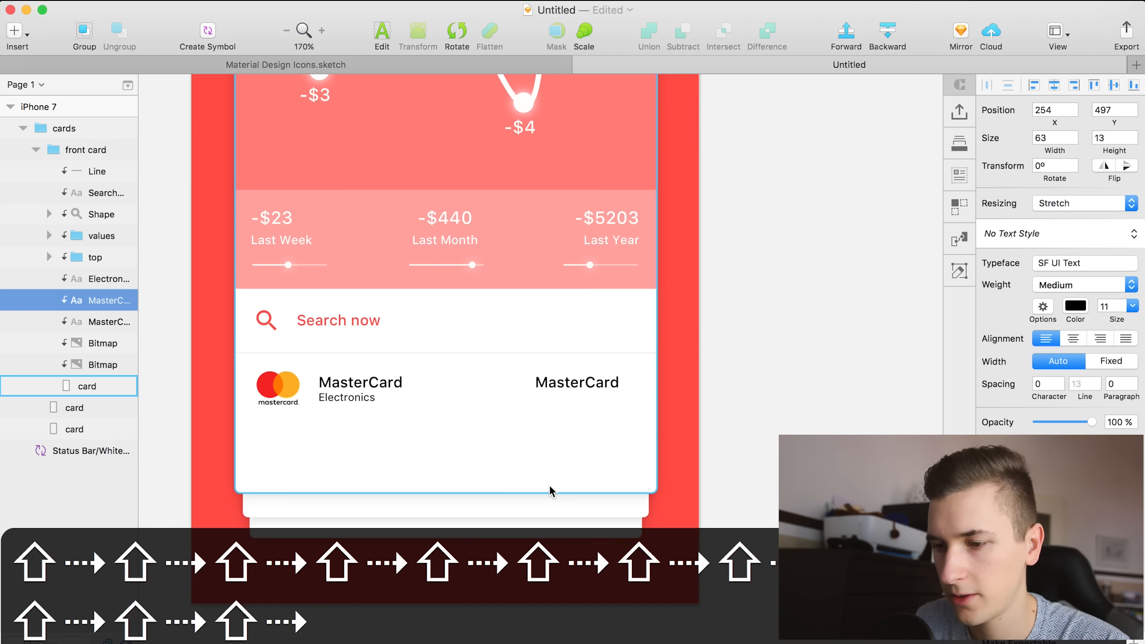
Replace the text of the right-hand "MasterCard" copy with the amount "-$159".
double_click(558, 384)
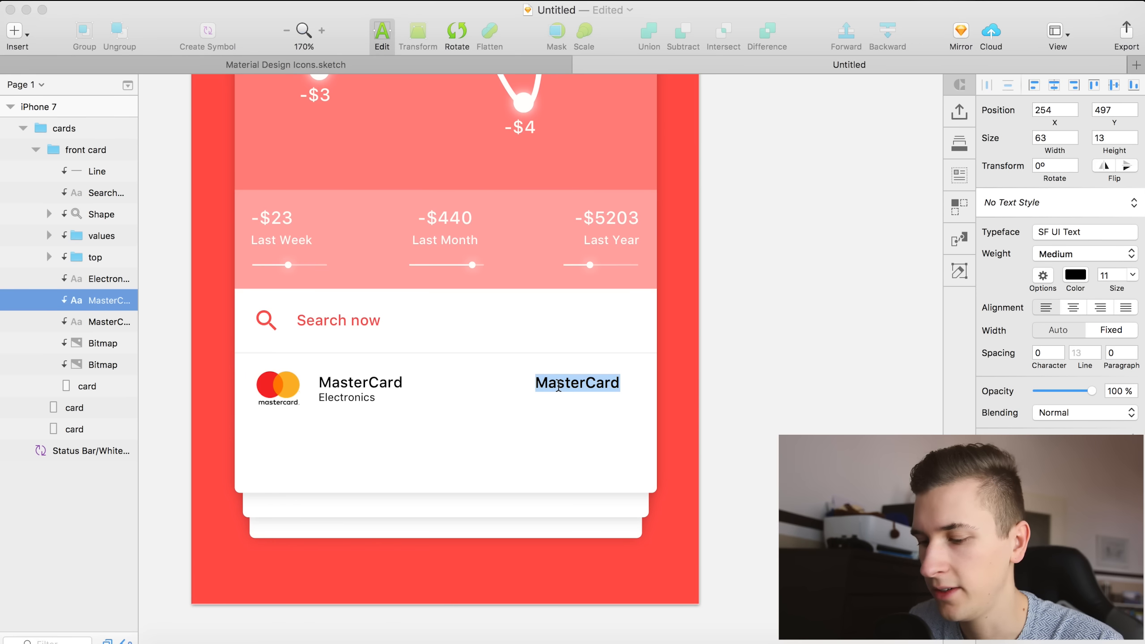
text(-$1)
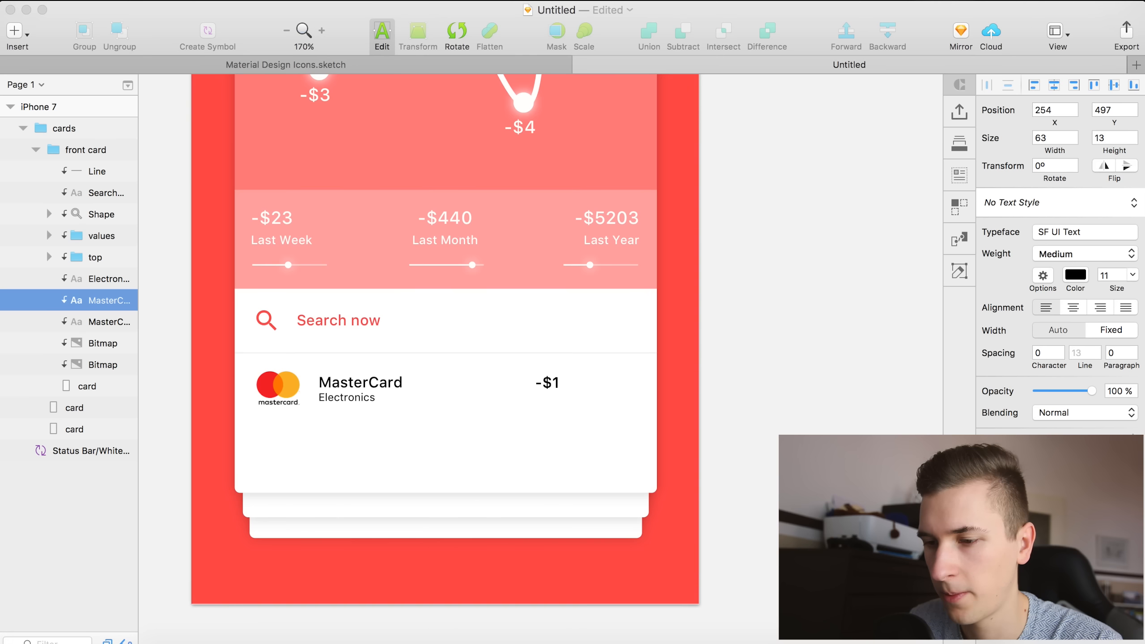
text(59)
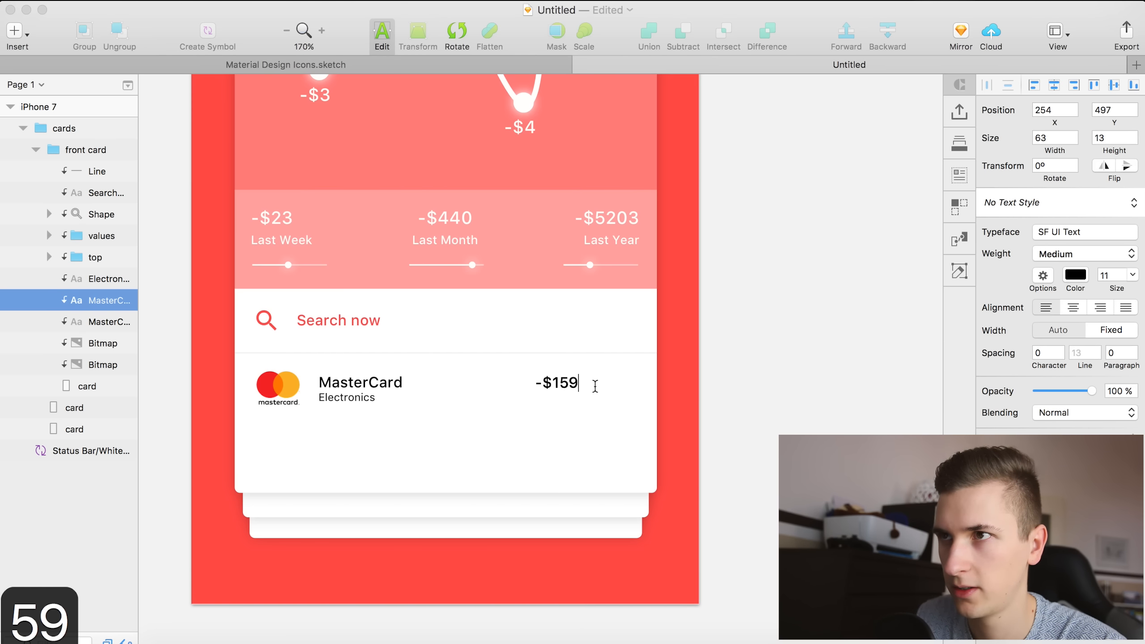
click(592, 428)
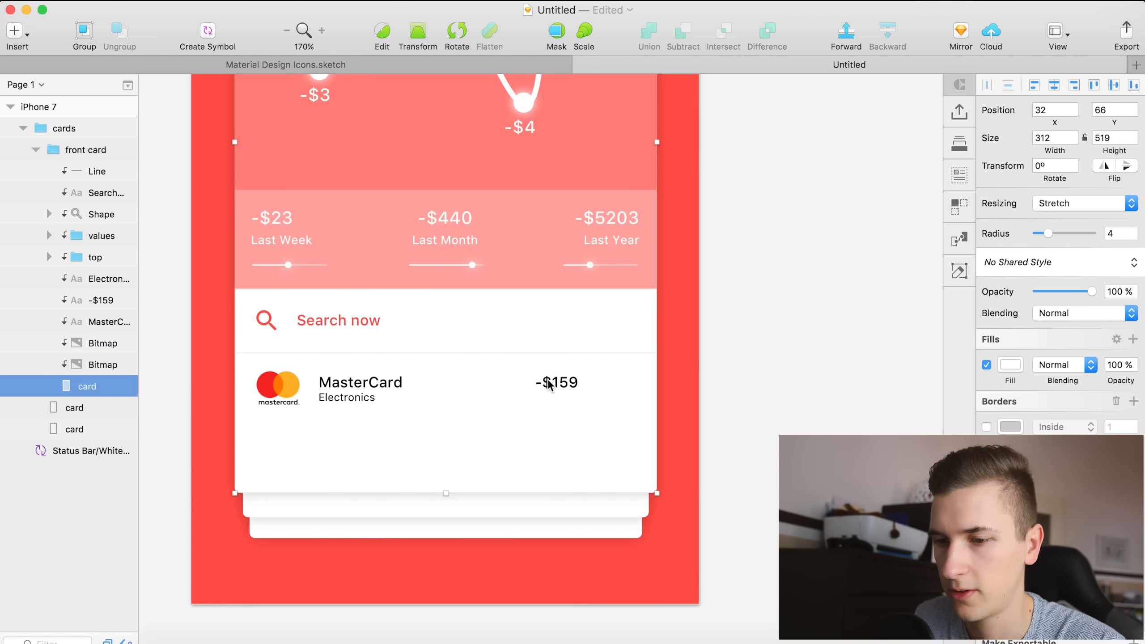
Move the "-$159" amount right towards the card's edge, to X 285, Y 497.
click(537, 372)
key(shift+Right)
key(shift+Right)
key(shift+Right)
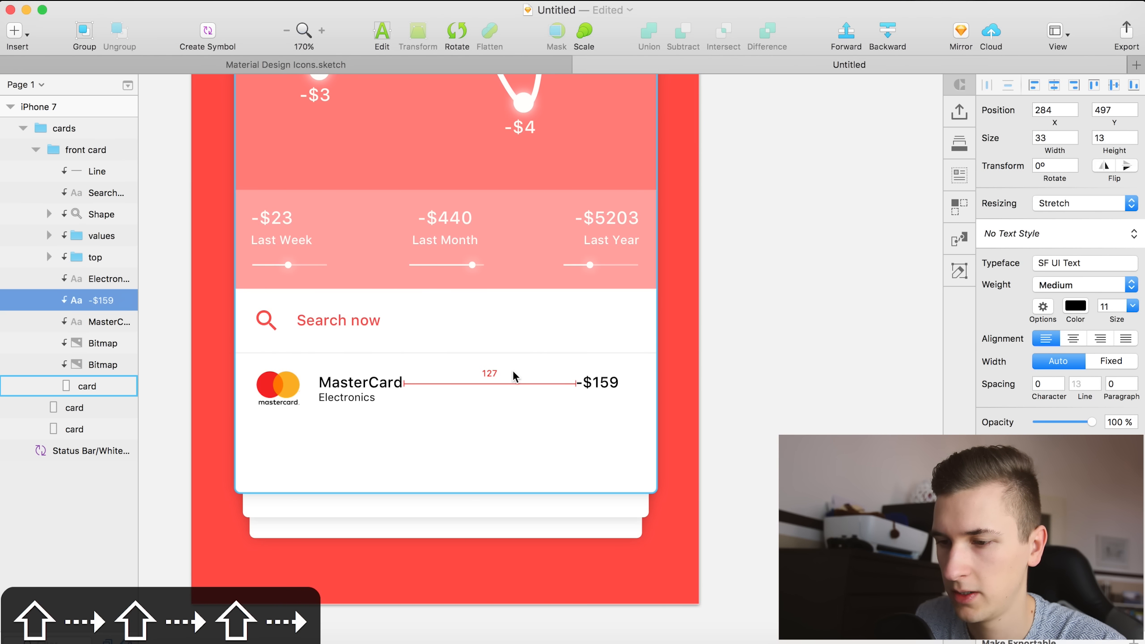
key(shift+Down)
key(shift+Up)
key(Right)
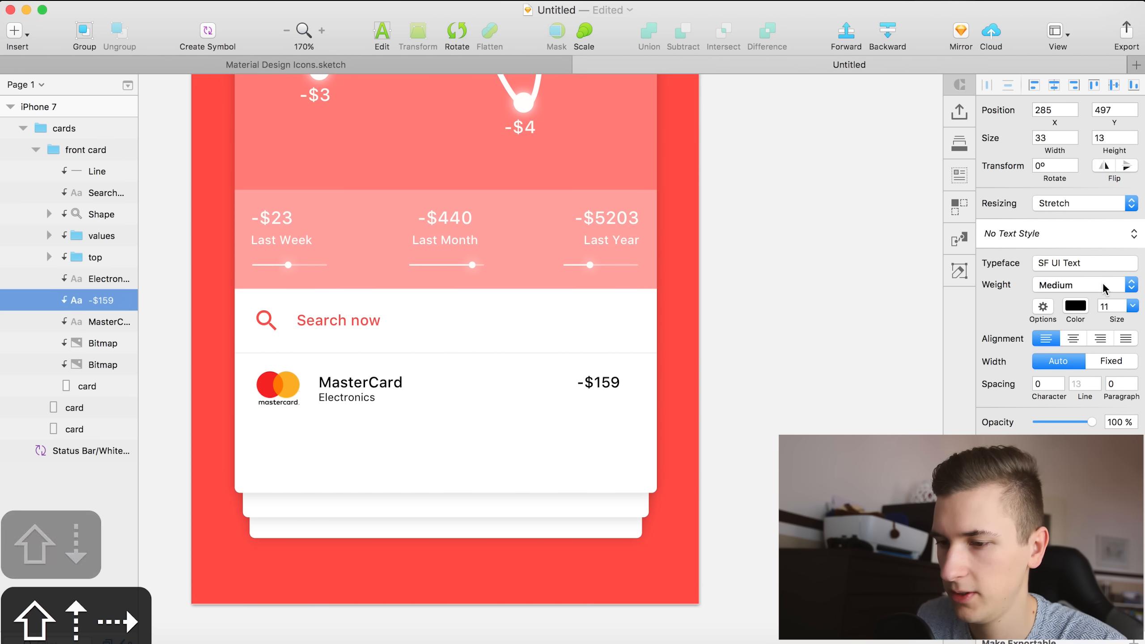
Enlarge the "-$159" amount to size 16 and reposition it at X 284, Y 496.
drag(1111, 317, 1116, 318)
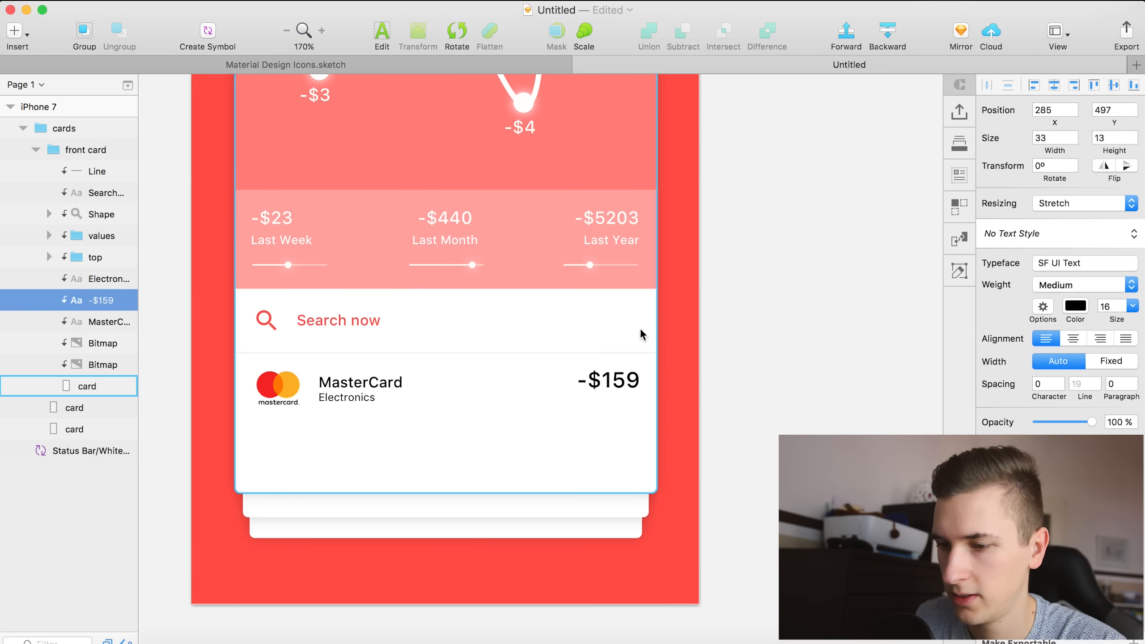
drag(590, 385, 608, 399)
key(Left)
key(Left)
key(Left)
key(Left)
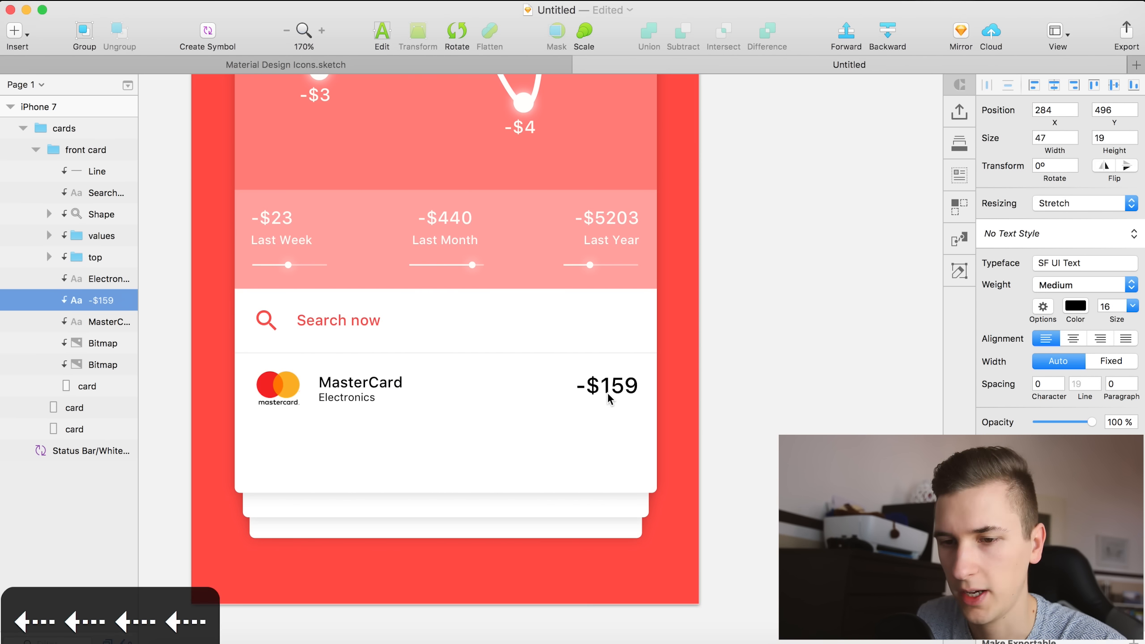
Move the payment entry's three text layers and both logo bitmaps above the Line layer, at the top of the front card group.
click(75, 172)
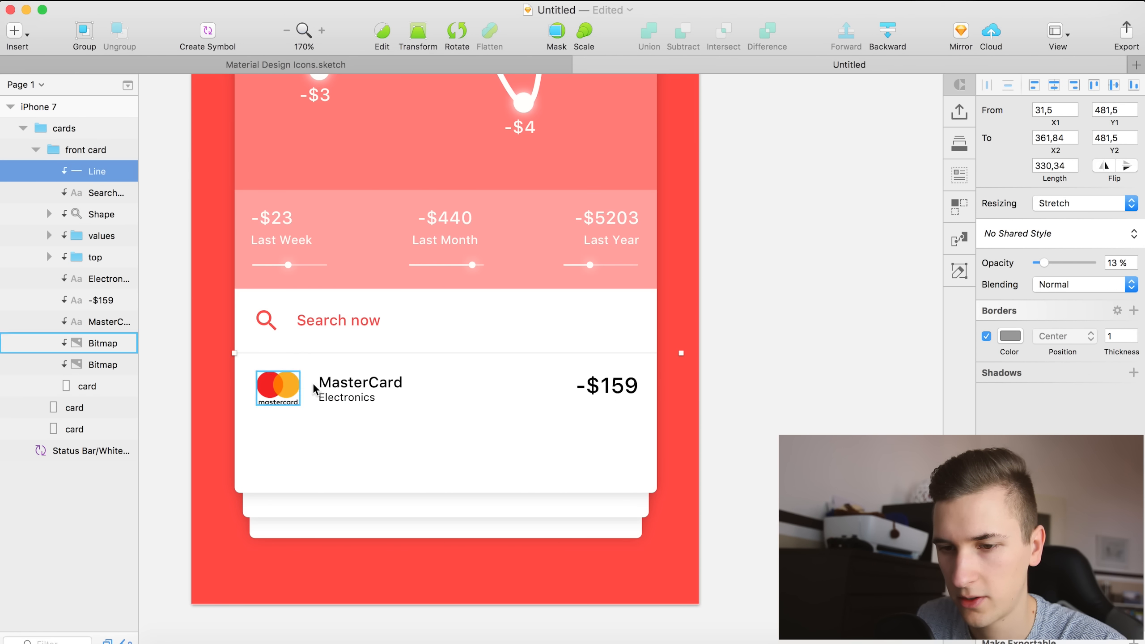
click(278, 386)
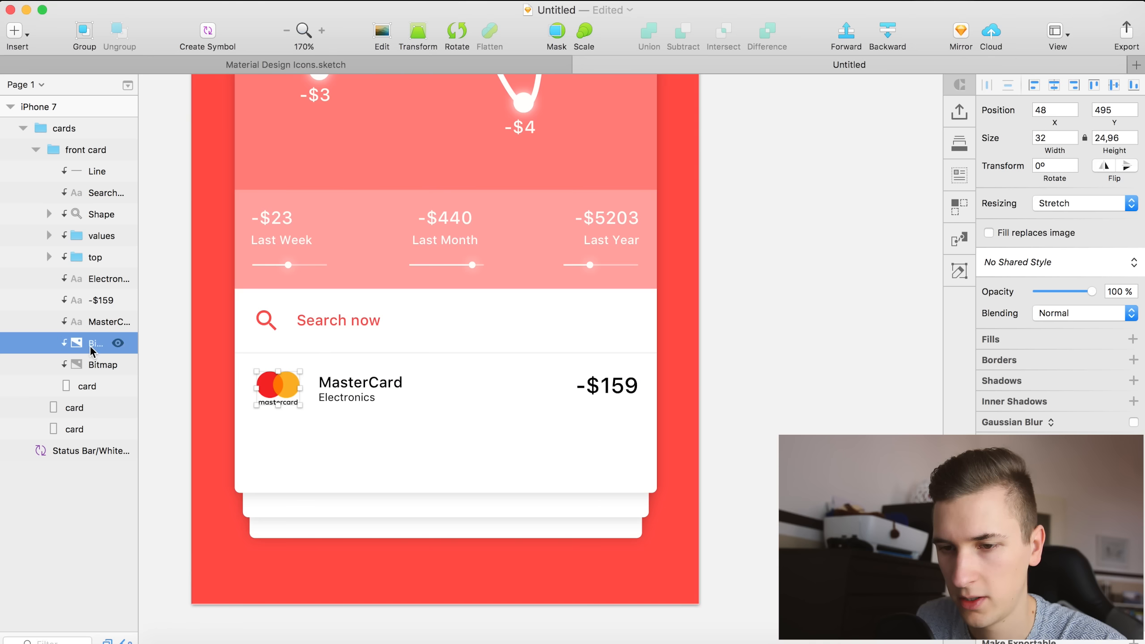
click(98, 365)
shift+click(99, 282)
drag(98, 281, 74, 169)
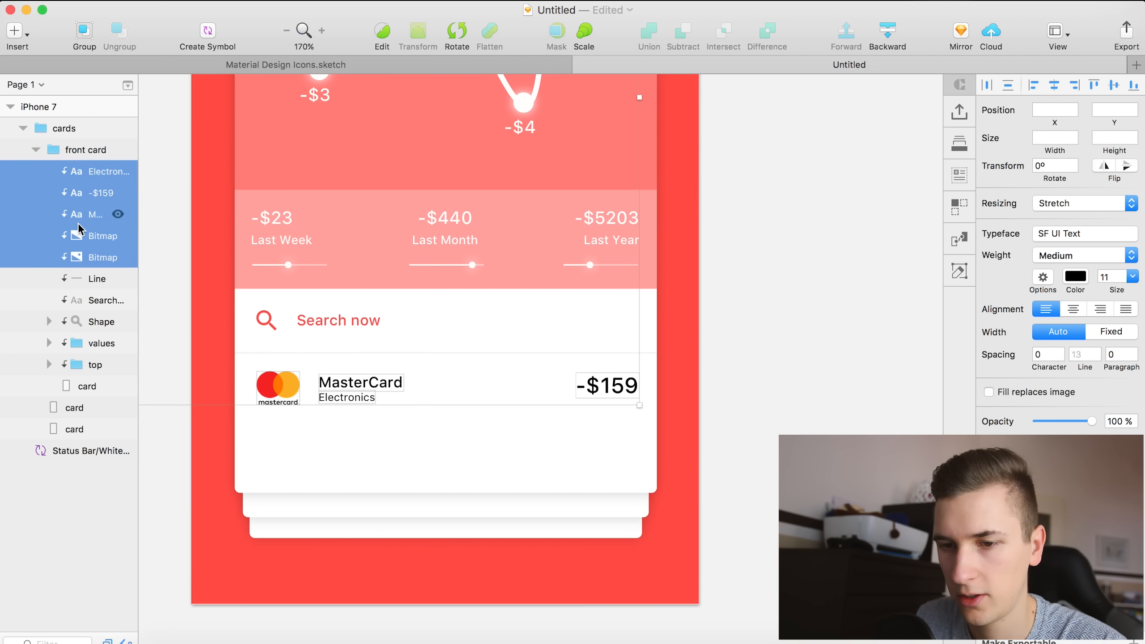
Duplicate the divider line above the payment entry and place the copy 53 px lower, at Y 534,5.
click(87, 278)
key(super+c)
click(78, 173)
key(super+v)
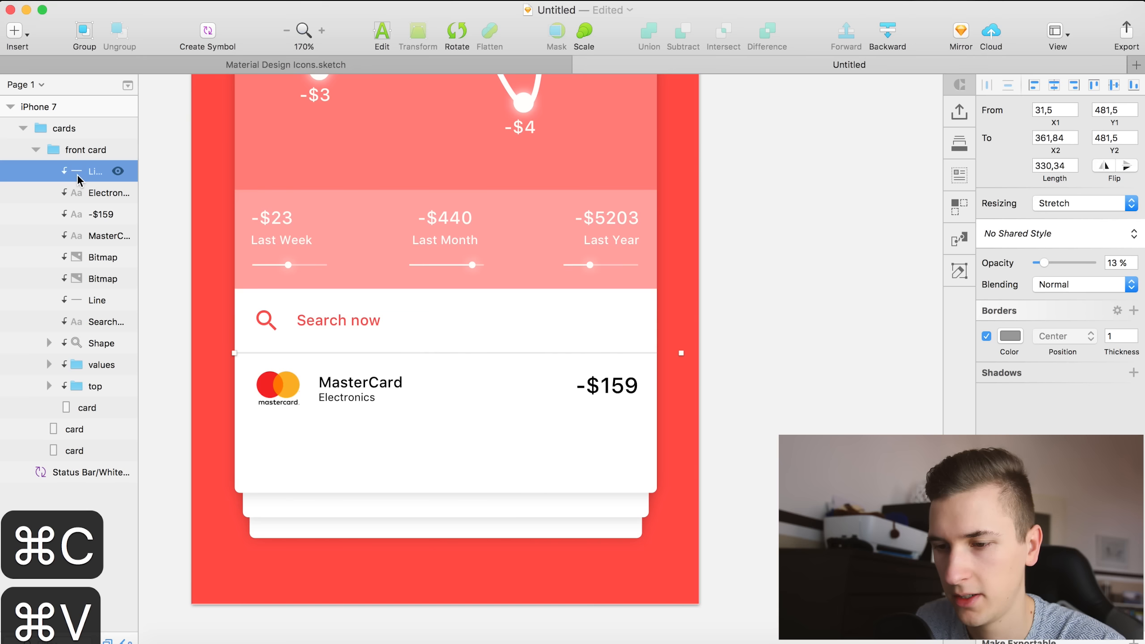
key(shift+Down)
key(shift+Down)
key(shift+Down)
key(shift+Down)
key(shift+Down)
key(shift+Down)
key(shift+Down)
key(shift+Down)
key(shift+Down)
key(Down)
key(Down)
key(Down)
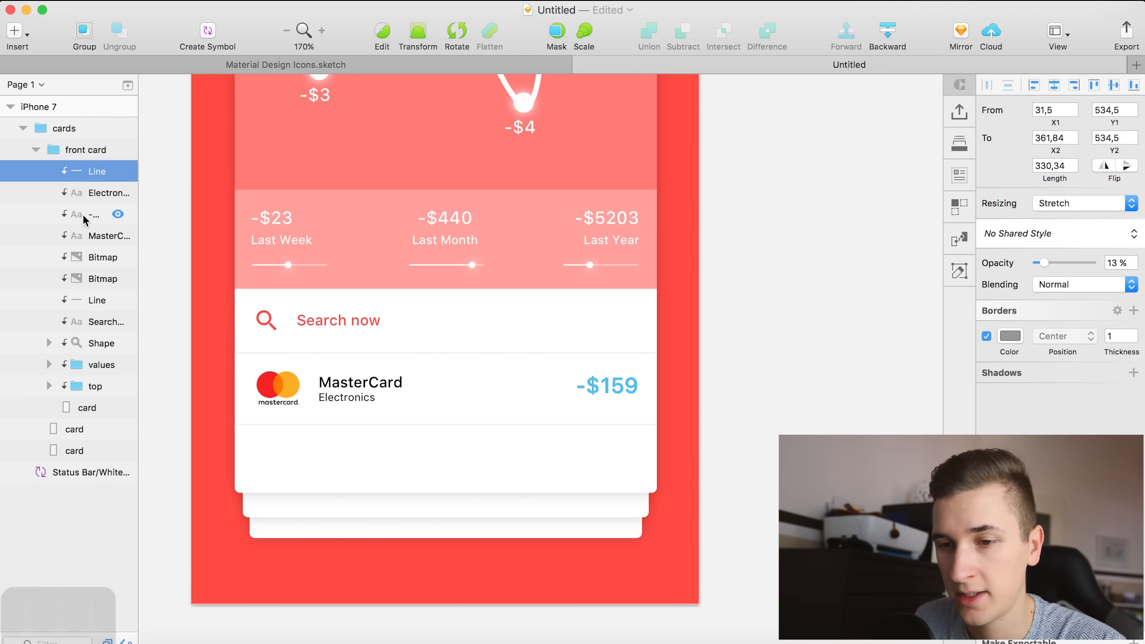
Duplicate the MasterCard payment entry with its logo and texts, and place the copy 50 px lower, under the new divider.
click(96, 193)
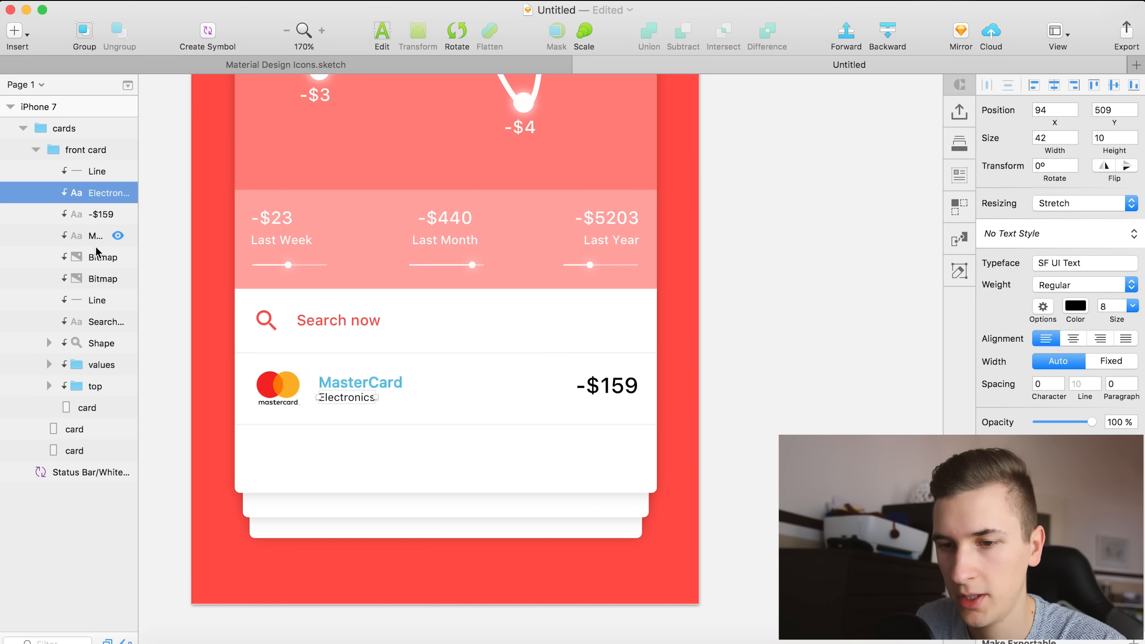
shift+click(96, 235)
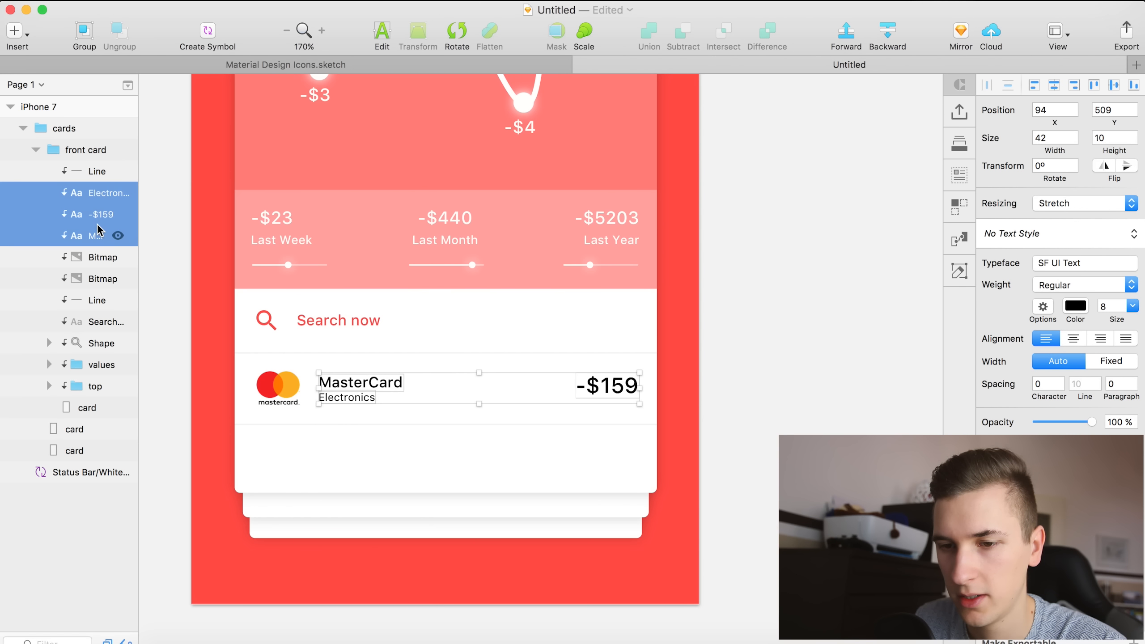
shift+click(92, 279)
key(super+c)
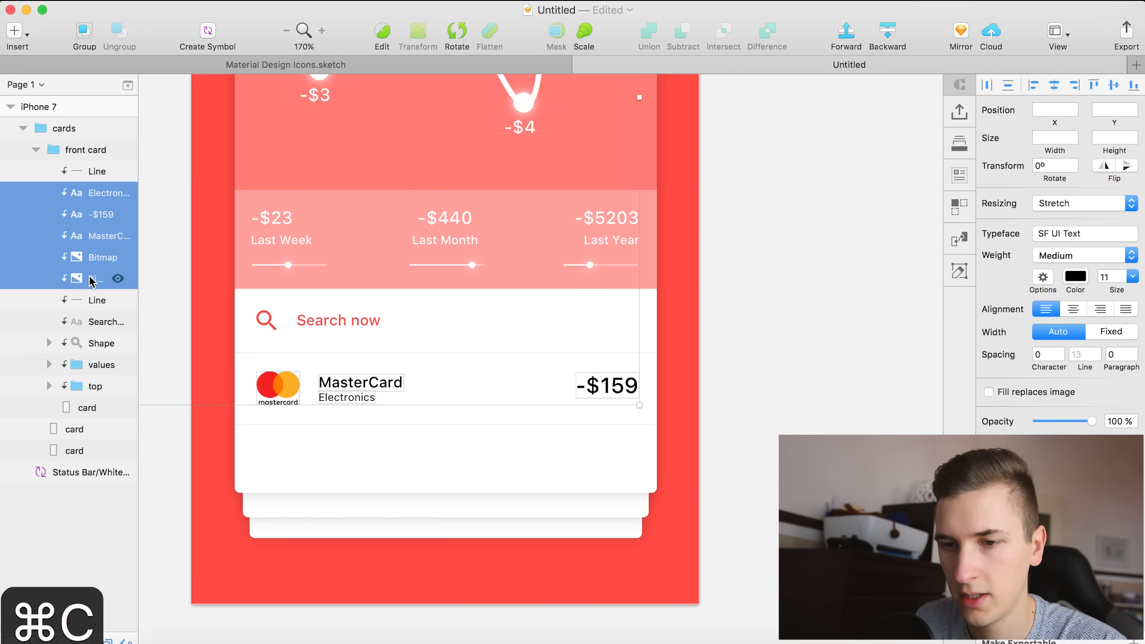
click(90, 171)
key(super+v)
key(shift+Down)
key(shift+Down)
key(shift+Down)
key(shift+Down)
key(shift+Down)
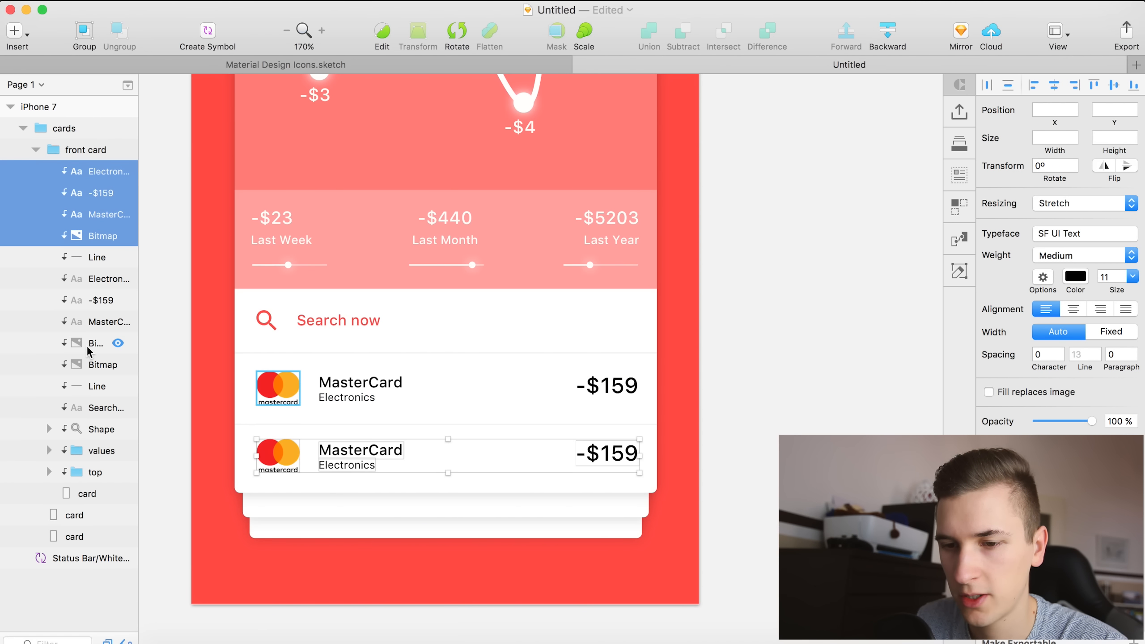
Move the large Visa logo bitmap over the second entry's MasterCard logo, to X 48, Y 545.
click(99, 370)
key(alt)
key(space)
drag(327, 397, 472, 457)
drag(269, 302, 612, 524)
drag(226, 393, 293, 495)
scroll(368, 487, up, 5)
scroll(372, 485, left, 3)
scroll(372, 485, up, 4)
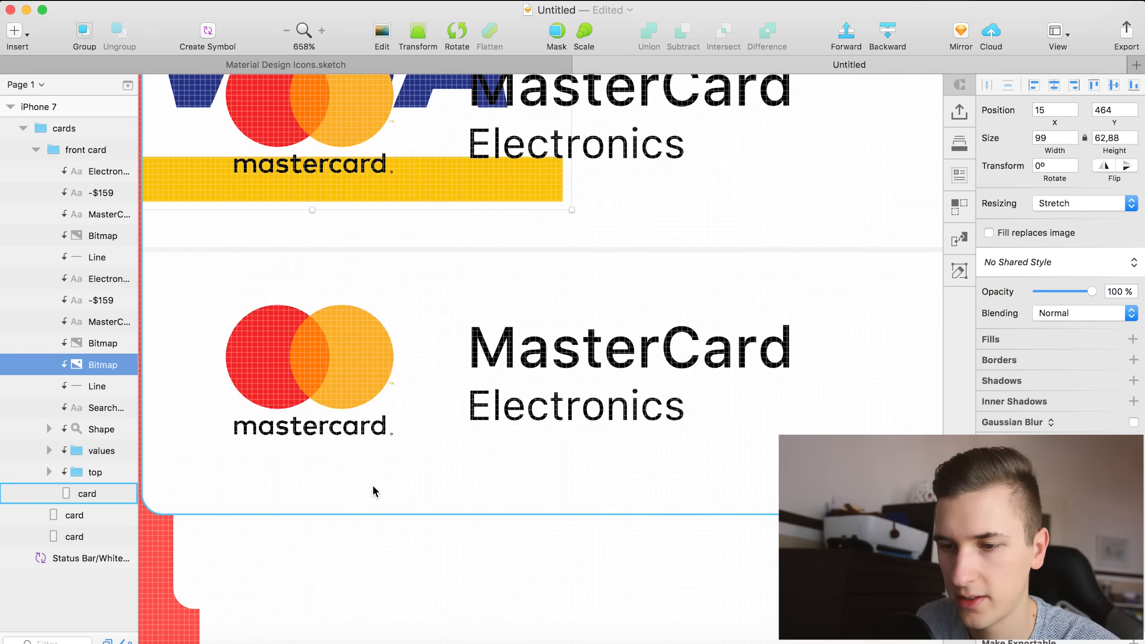
scroll(372, 485, down, 4)
key(alt)
drag(350, 314, 448, 489)
scroll(293, 408, up, 5)
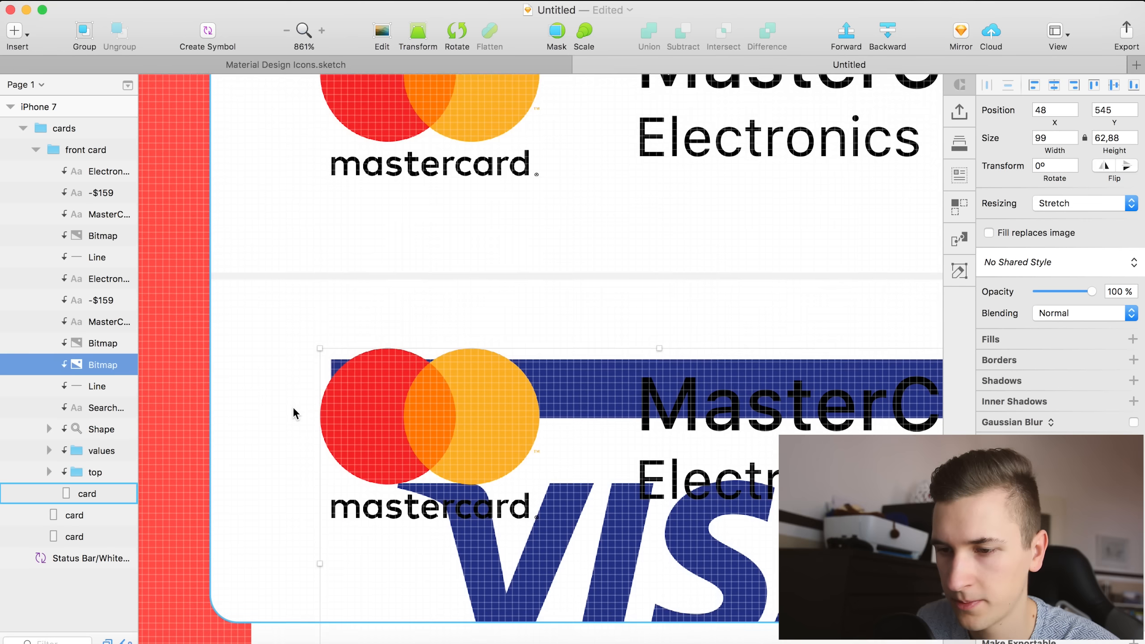
Nudge the Visa logo to X 47, Y 544 and scale it down proportionally to 32,87 × 20,88.
scroll(293, 406, down, 3)
key(Up)
key(Up)
key(Left)
key(Left)
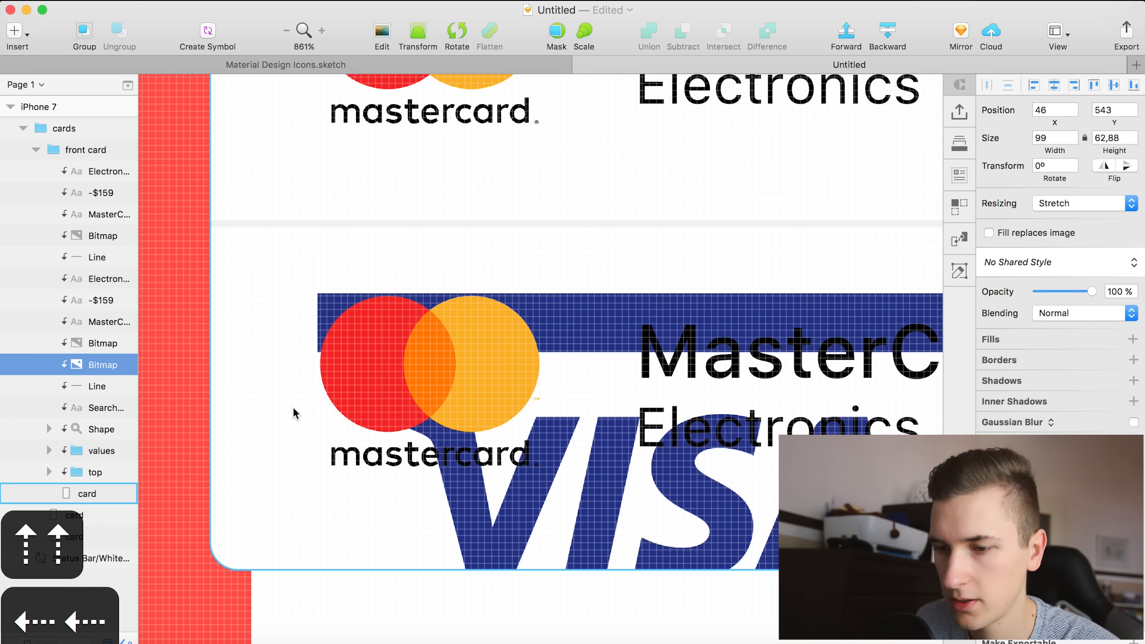
key(Right)
key(Down)
drag(1113, 150, 1078, 183)
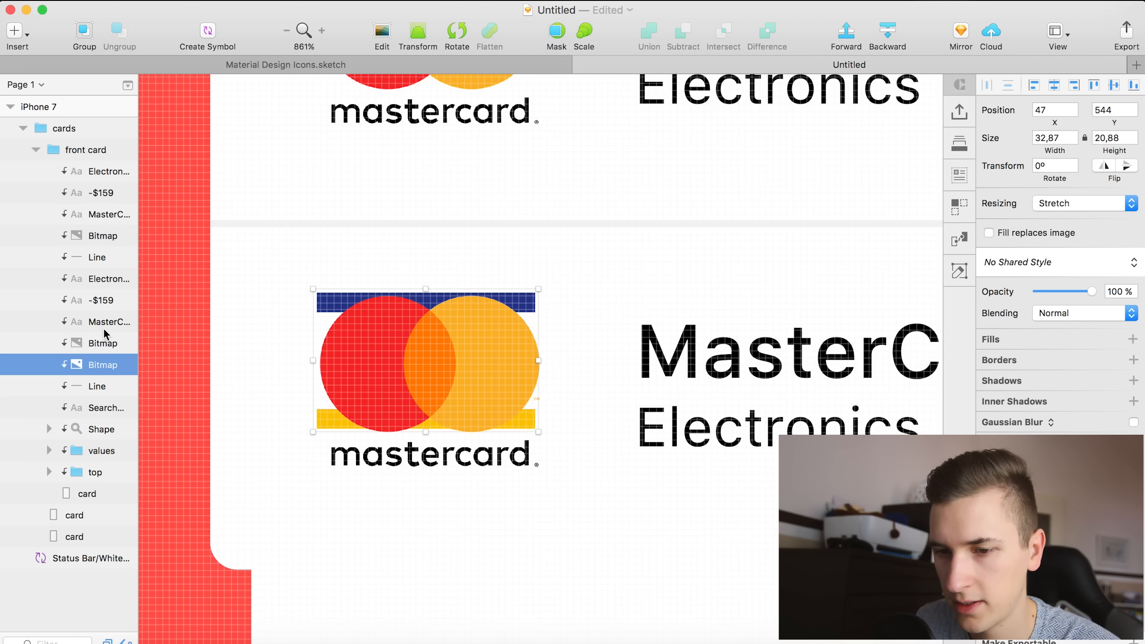
Identify the logo layers by toggling their visibility and move the Visa bitmap directly below the second entry's MasterCard bitmap.
click(91, 347)
click(93, 367)
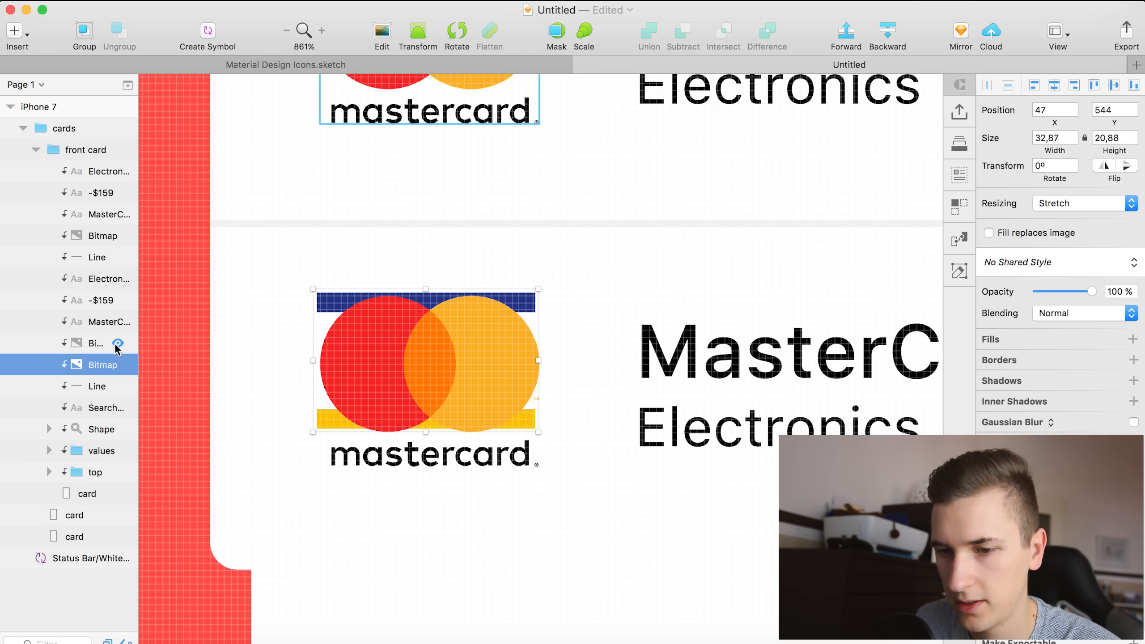
click(118, 343)
click(118, 343)
drag(103, 364, 103, 246)
click(118, 236)
click(118, 236)
Move the Visa logo down 3 px to Y 547 to centre it behind the second MasterCard logo.
key(Down)
key(Down)
key(Down)
key(Down)
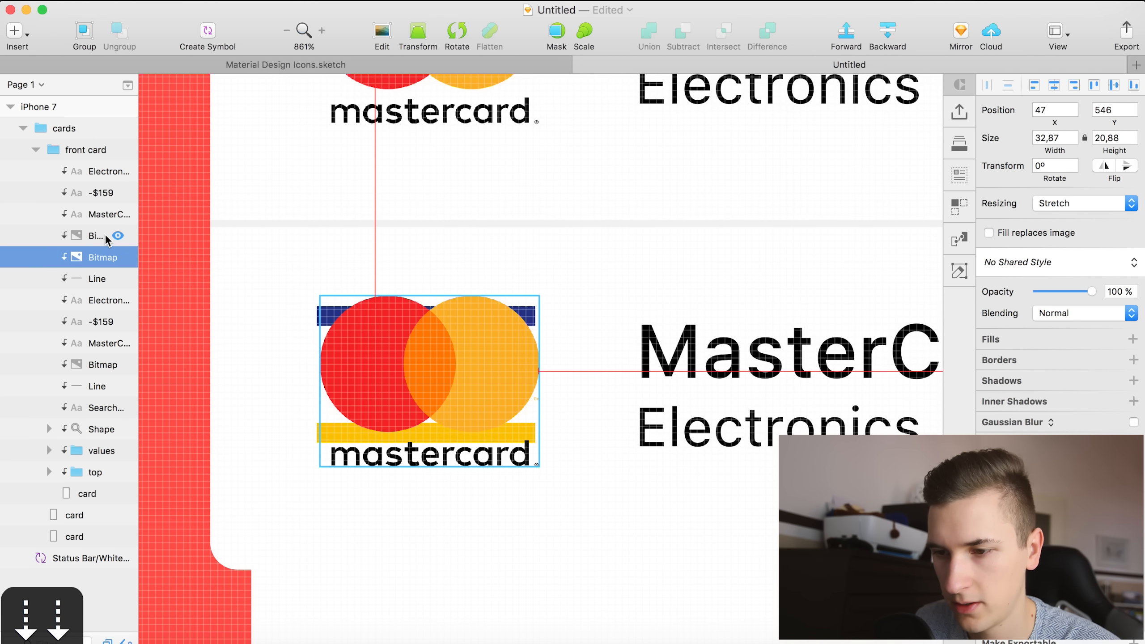
key(Up)
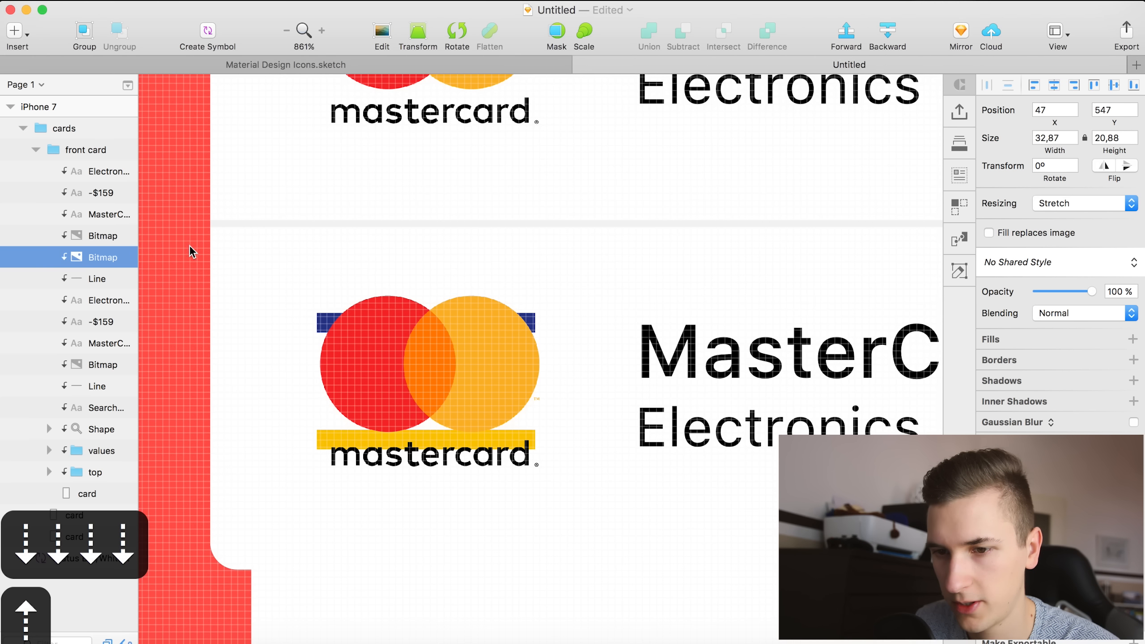
Hide the second entry's MasterCard logo bitmap so that only the Visa logo shows.
click(118, 235)
click(118, 235)
click(119, 235)
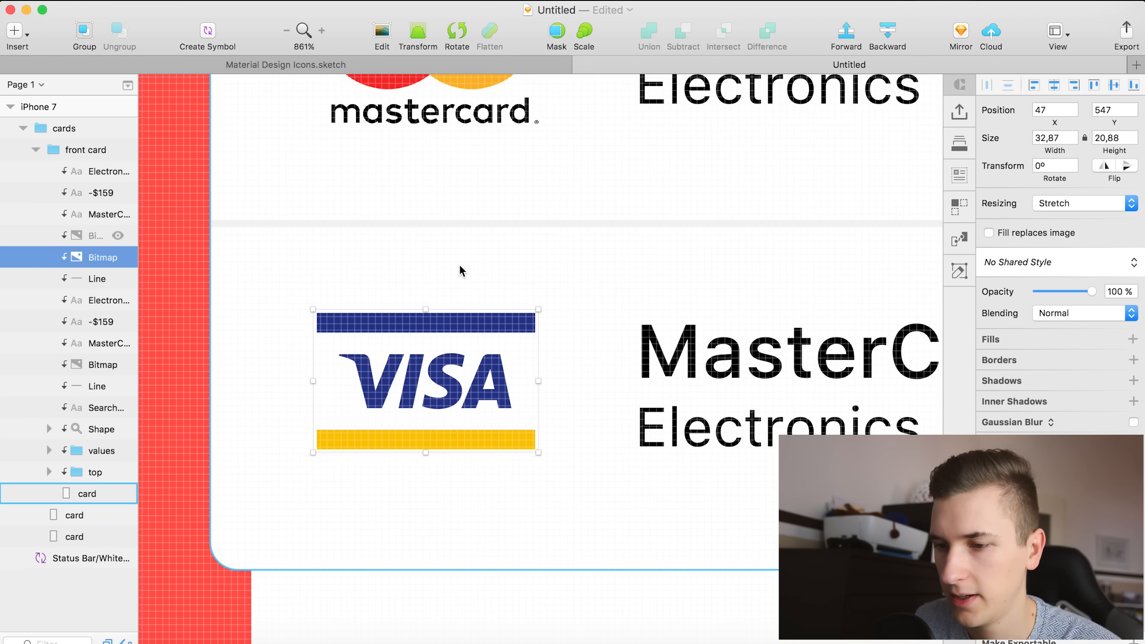
Change the second payment entry's title to "Visa Classic".
scroll(458, 264, down, 5)
scroll(518, 293, right, 2)
click(583, 316)
double_click(583, 307)
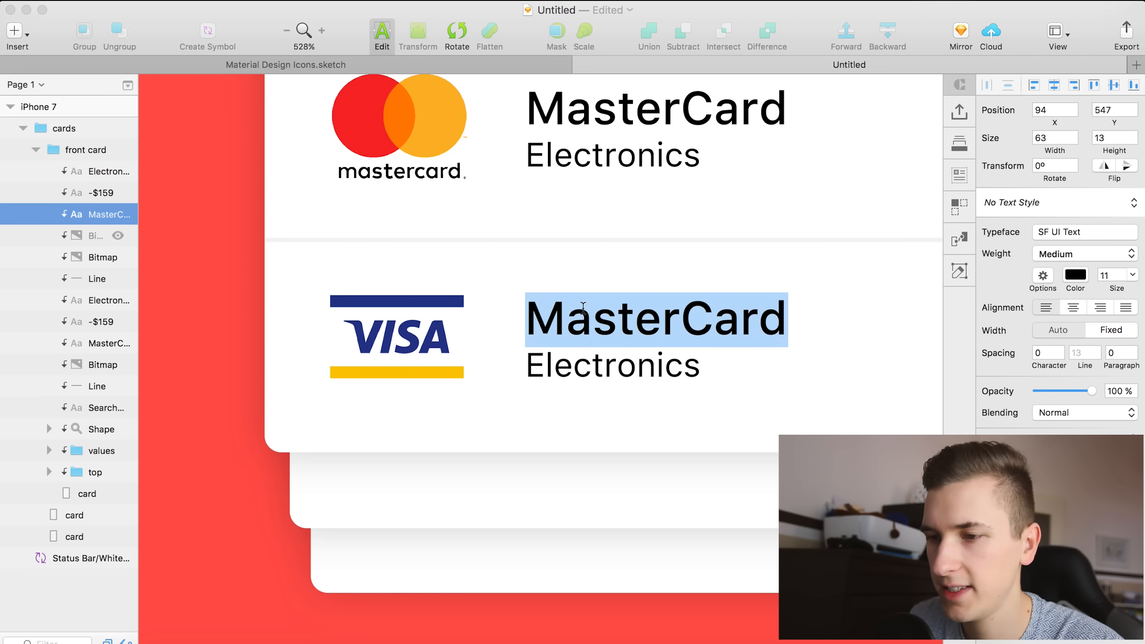
text(Visa Classic)
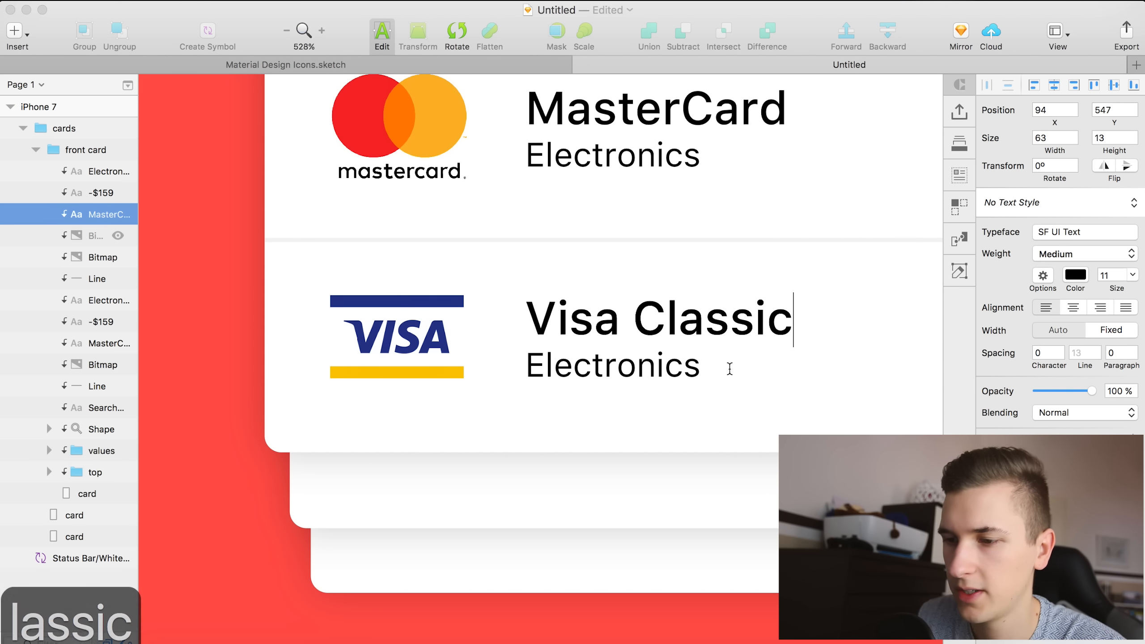
Change the Visa Classic entry's amount to -$201.
scroll(728, 368, right, 10)
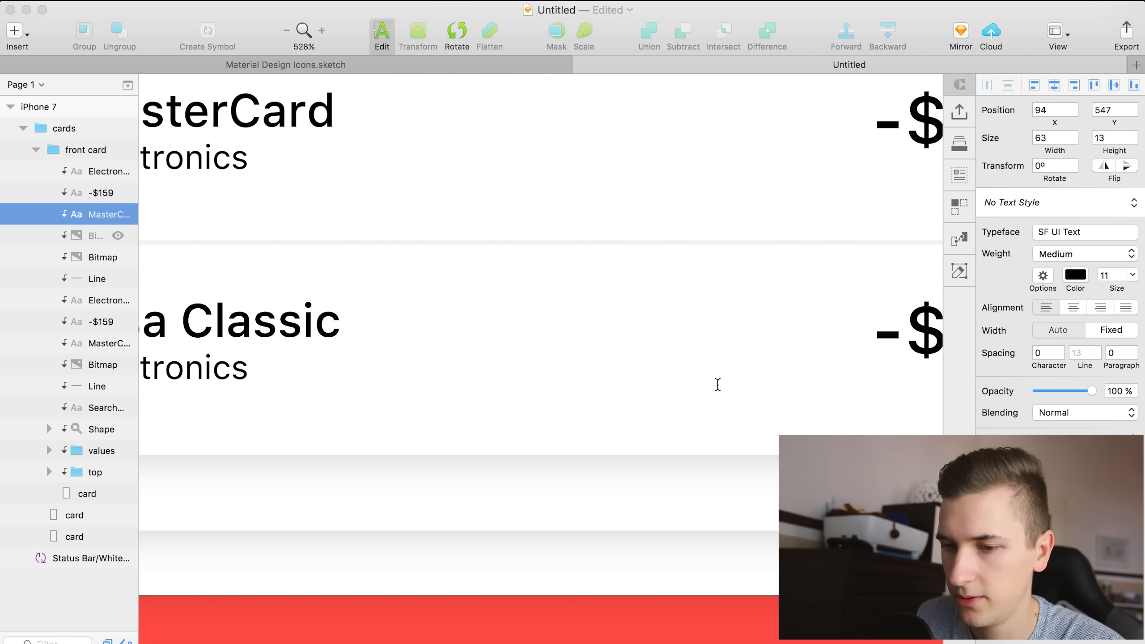
click(715, 382)
scroll(710, 383, right, 1)
click(670, 384)
scroll(669, 383, right, 6)
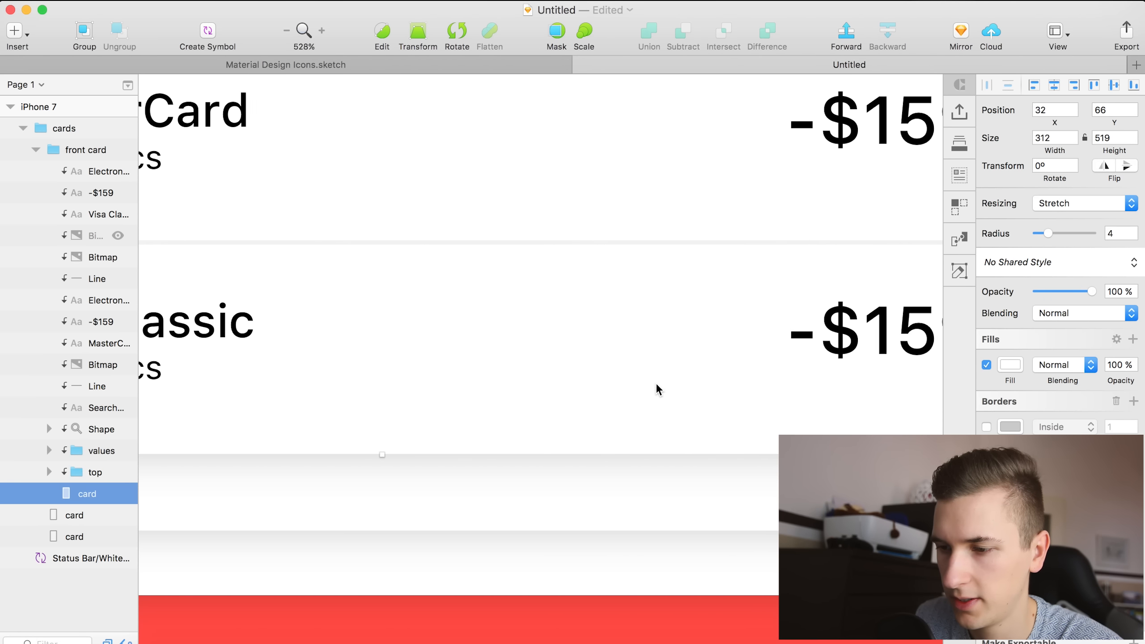
click(670, 342)
double_click(796, 324)
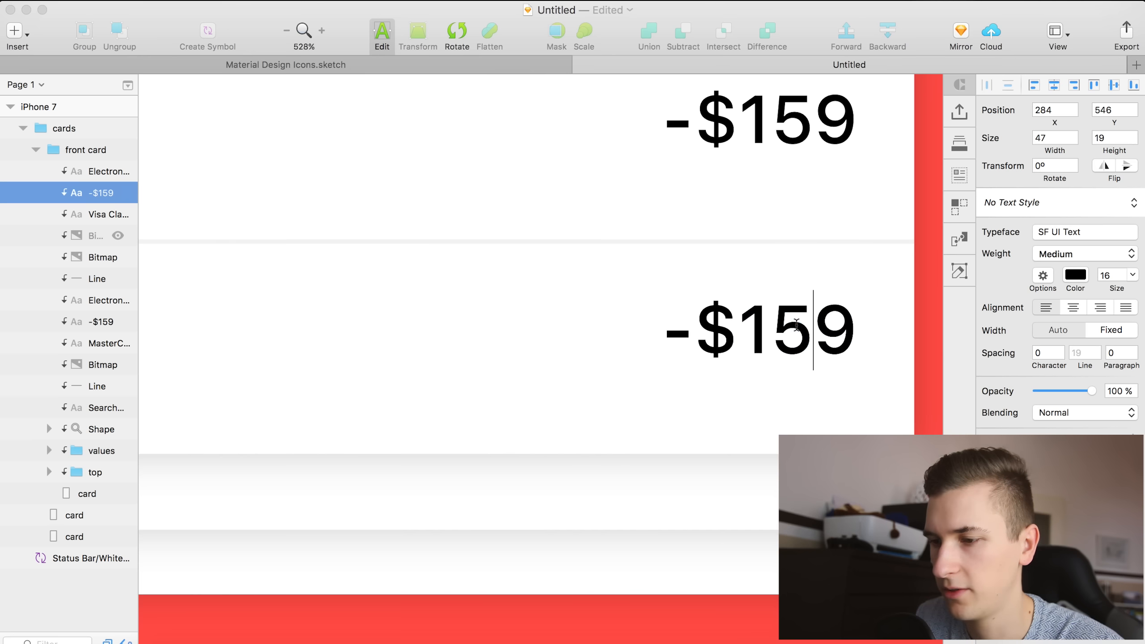
key(BackSpace)
key(BackSpace)
text(20)
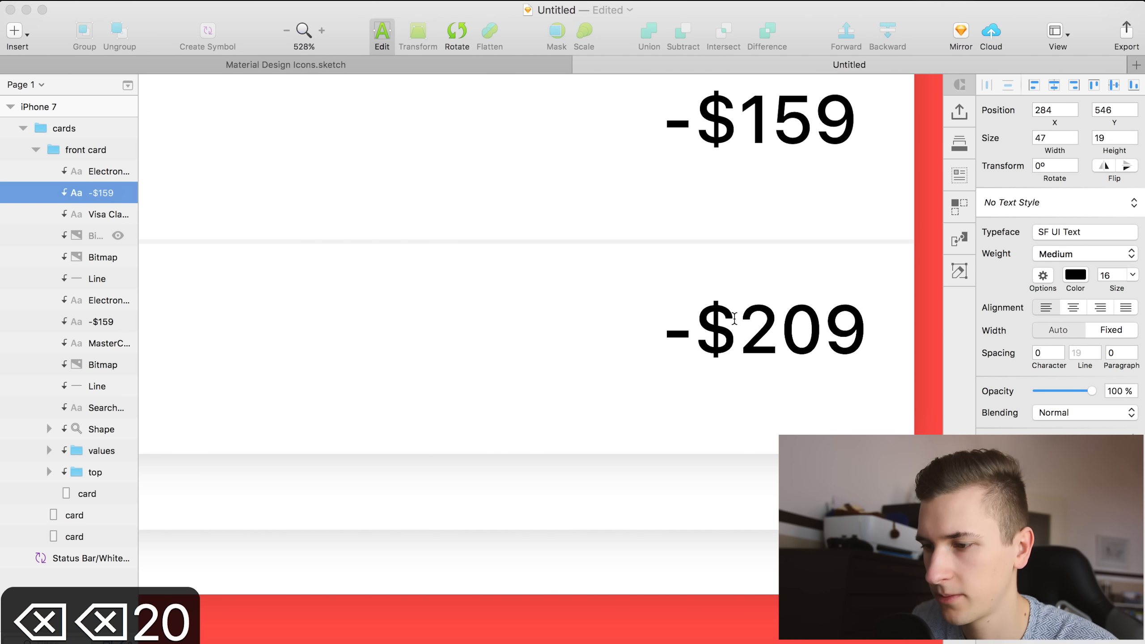
key(Delete)
text(1)
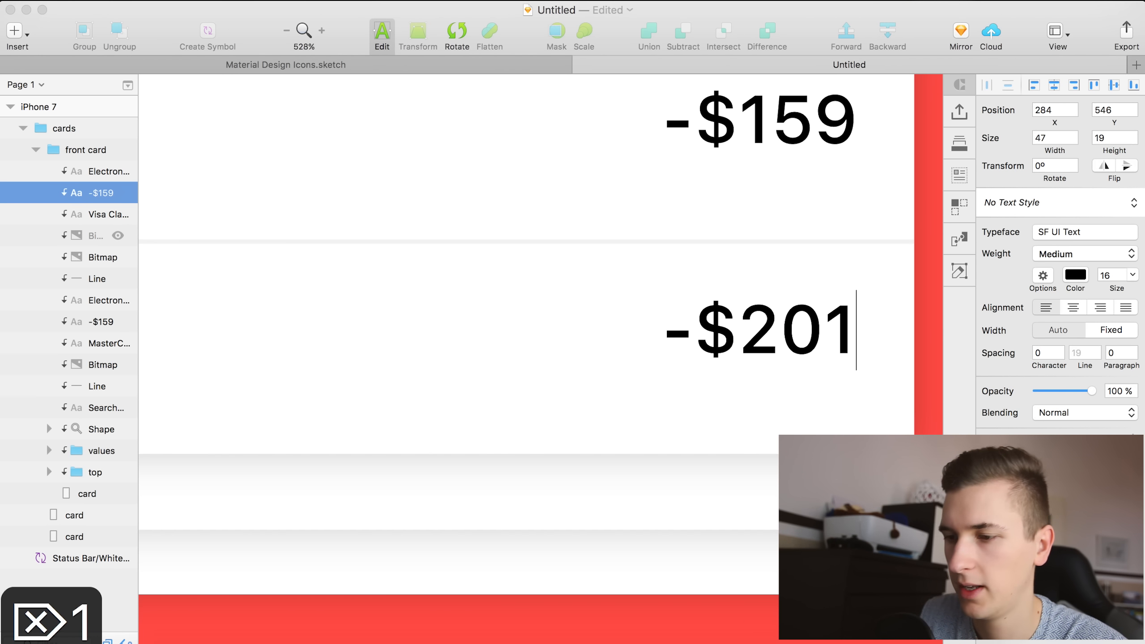
click(603, 377)
Examine the complete iPhone 7 artboard with the chart, value row, search row and both payment entries.
scroll(605, 377, down, 5)
click(606, 377)
click(817, 371)
scroll(812, 371, down, 5)
drag(812, 370, 760, 386)
scroll(760, 387, down, 5)
click(871, 378)
scroll(871, 377, right, 5)
scroll(871, 377, up, 3)
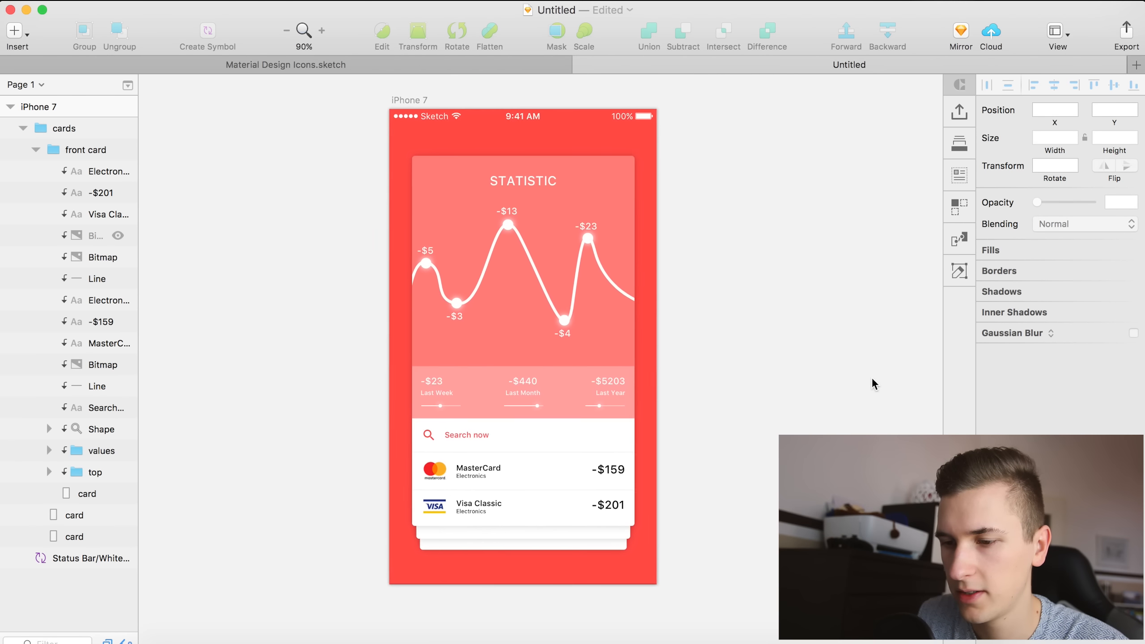
scroll(872, 377, right, 3)
scroll(871, 378, left, 2)
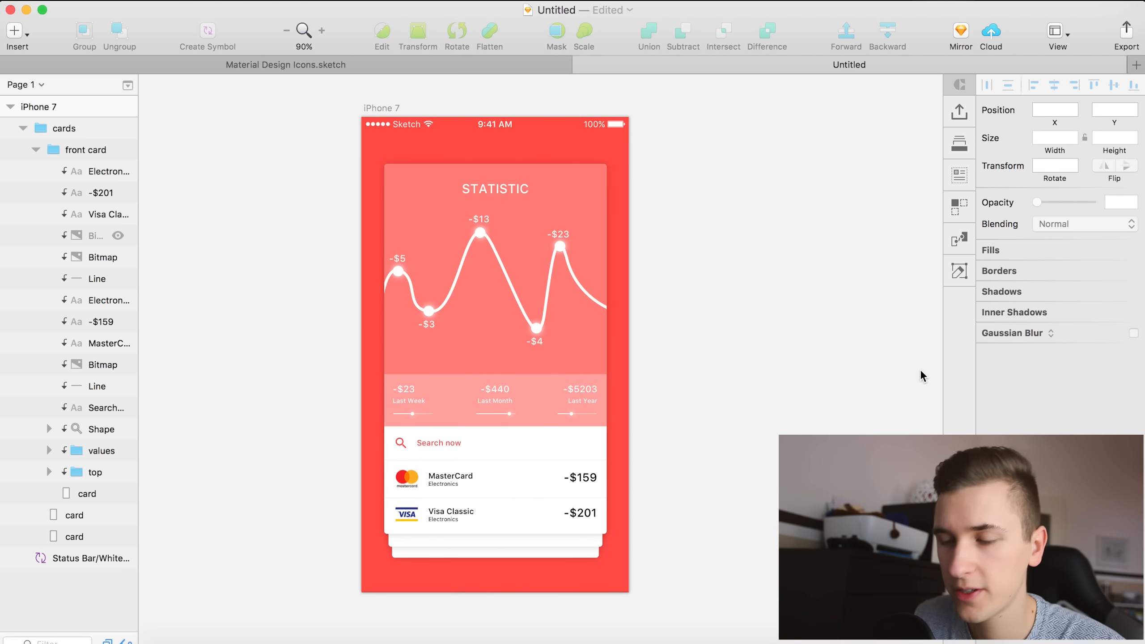
scroll(920, 369, left, 2)
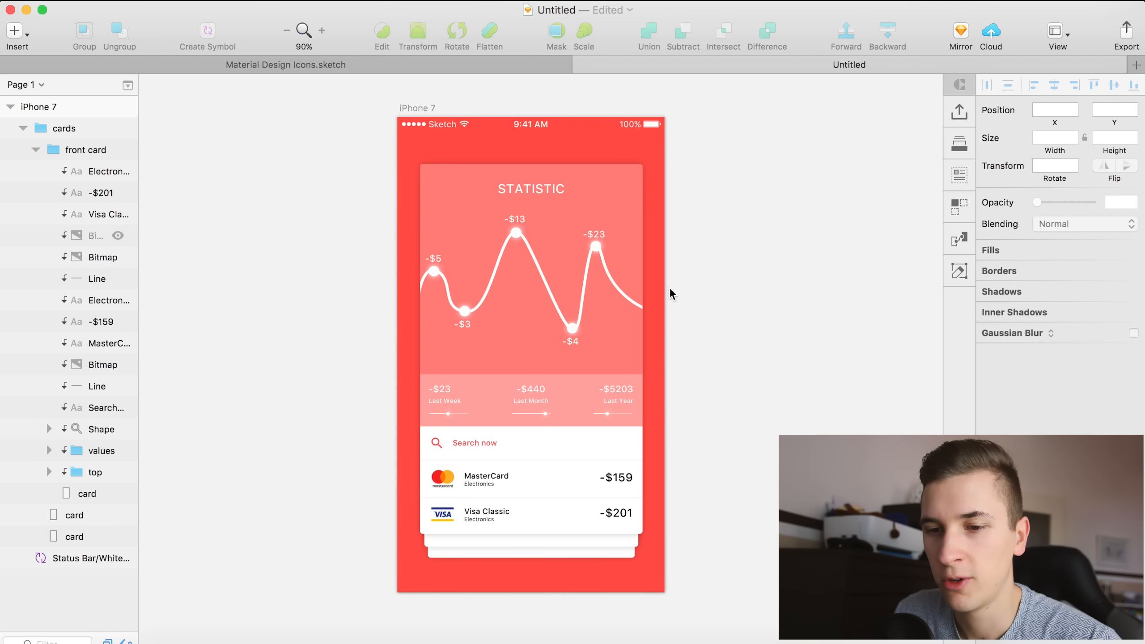
Collapse the front card group and the enclosing cards group in the layer list.
click(36, 149)
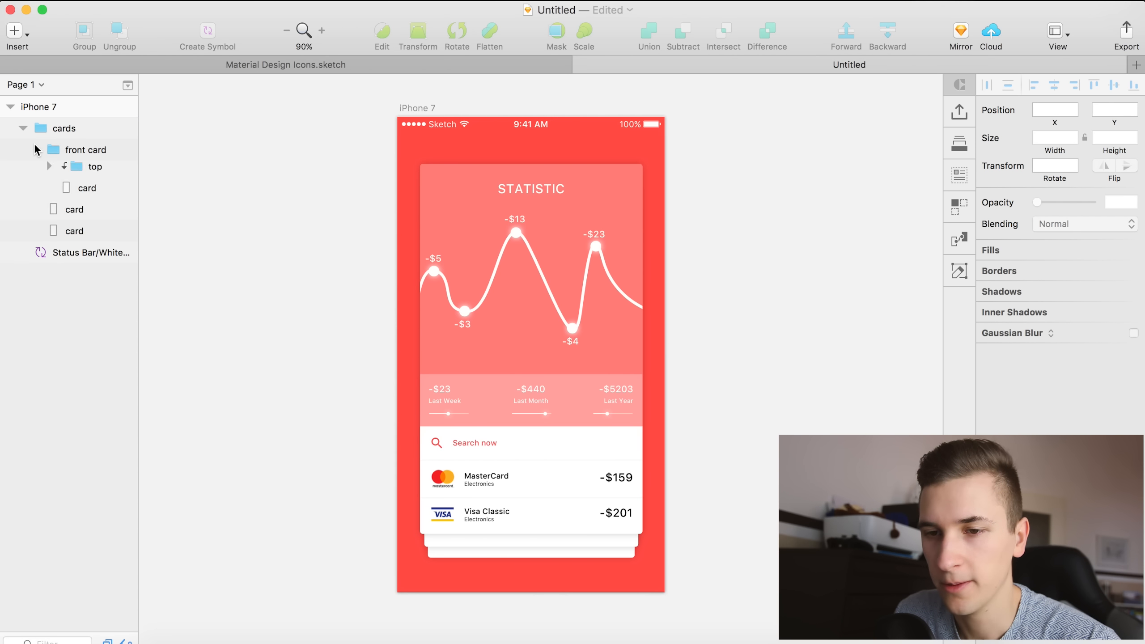
click(23, 129)
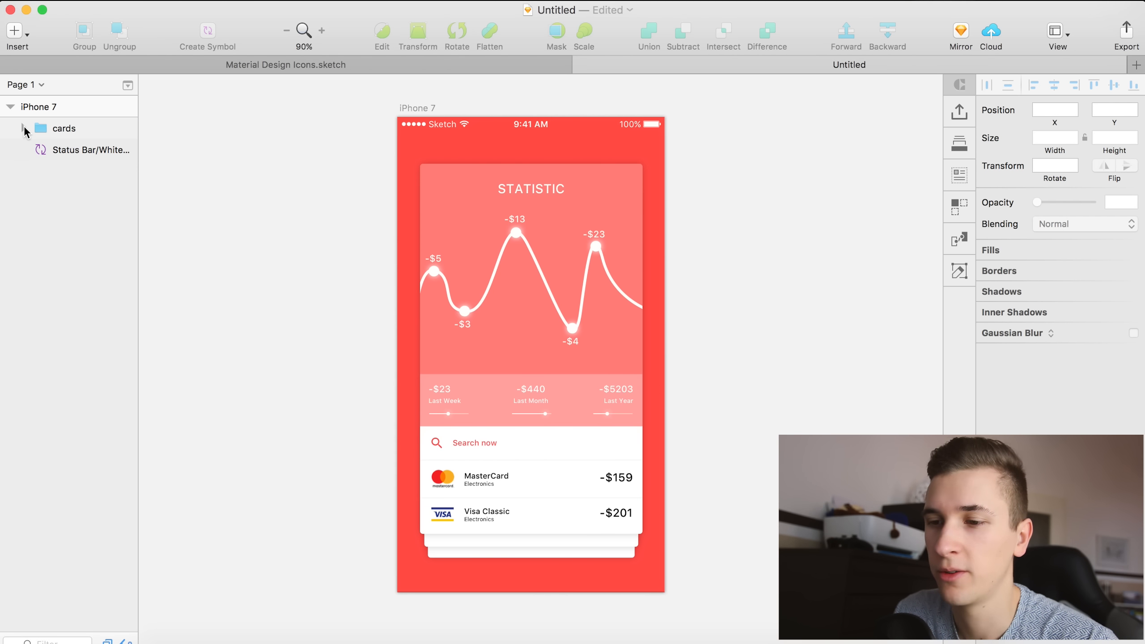